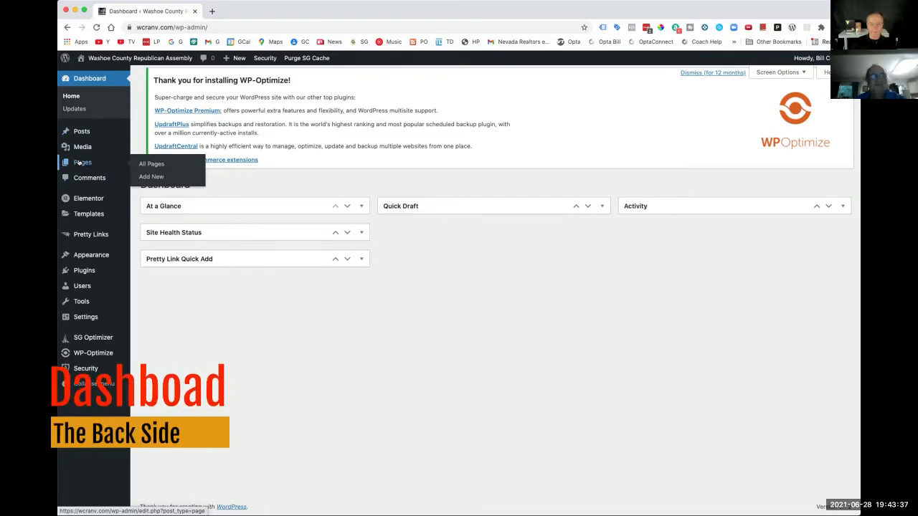
mouse_move(81, 131)
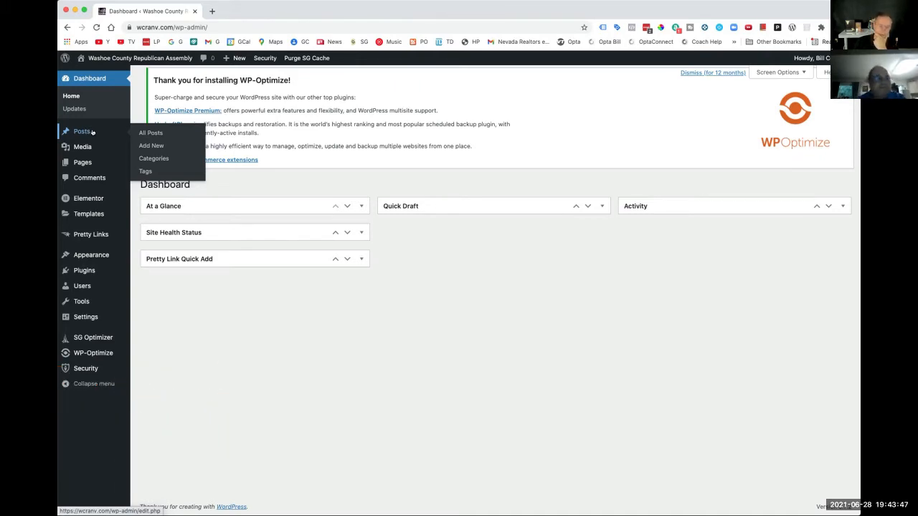
mouse_move(81, 221)
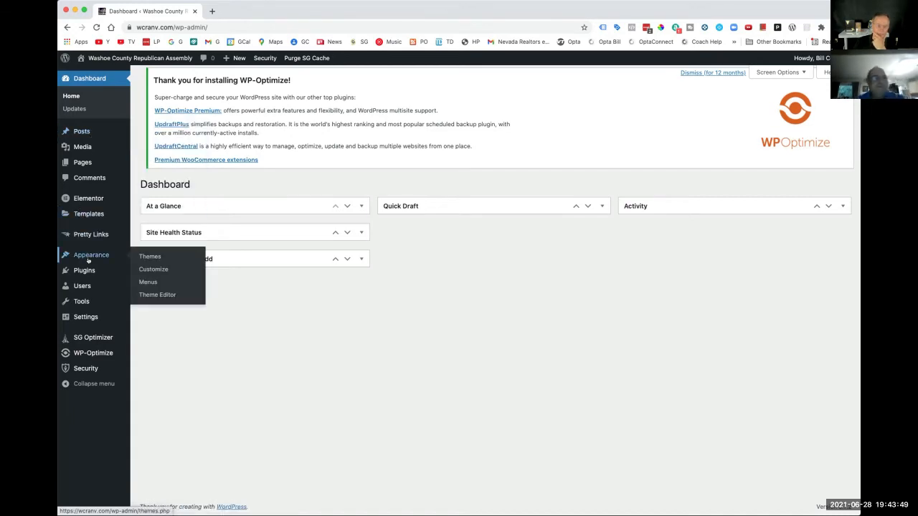
mouse_move(91, 255)
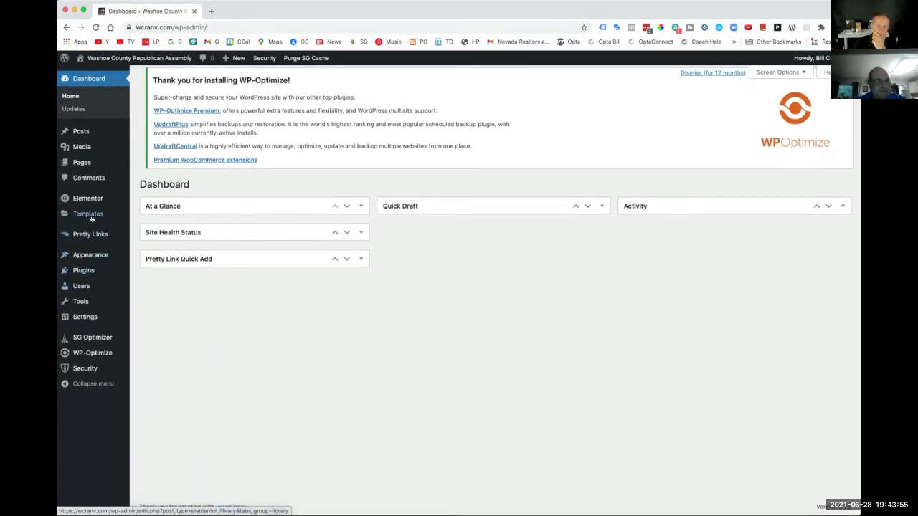
mouse_move(93, 190)
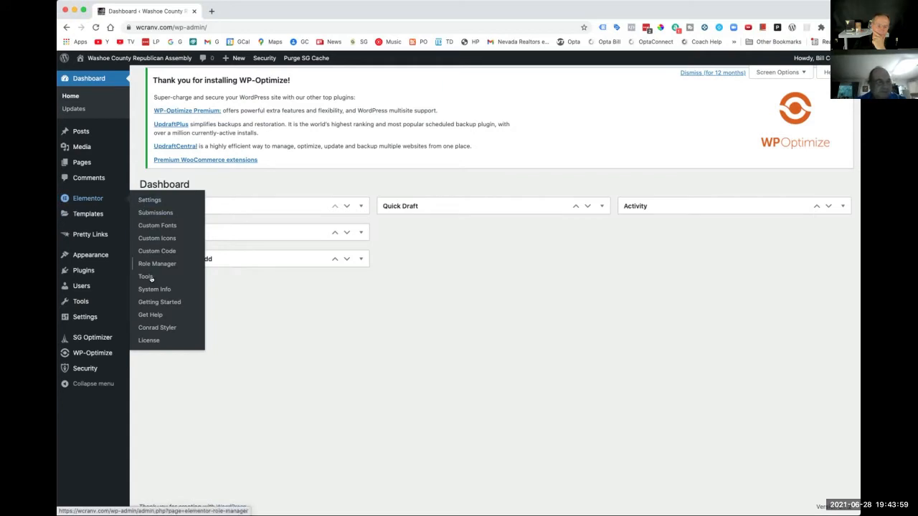
mouse_move(102, 275)
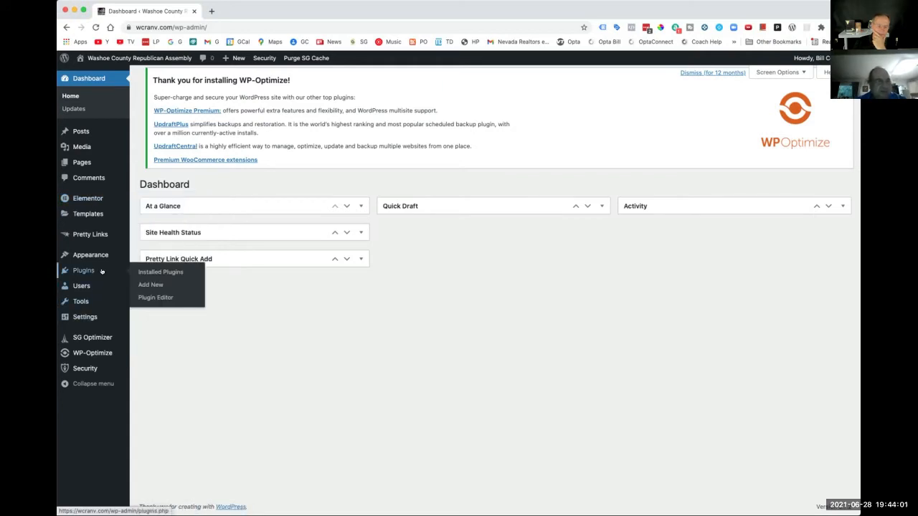
Open the third listed user account for editing, change its role to Administrator and update the user
mouse_move(83, 288)
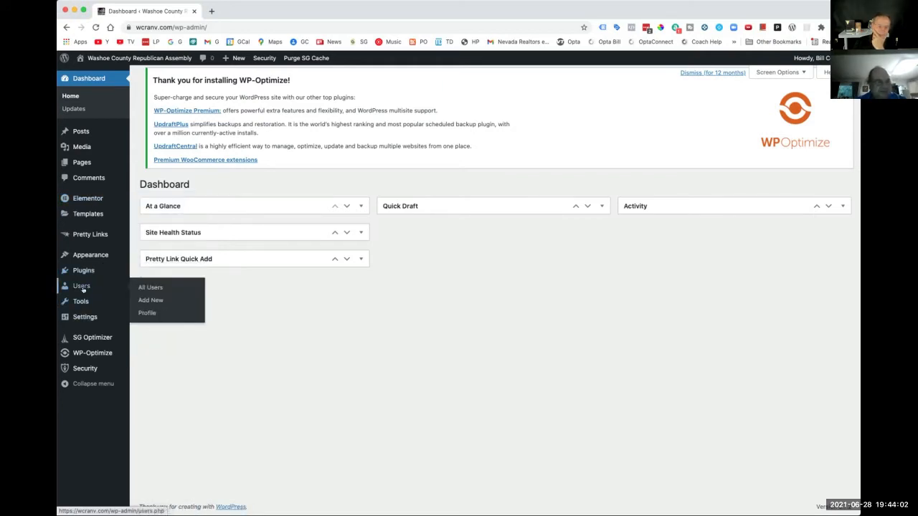
click(151, 287)
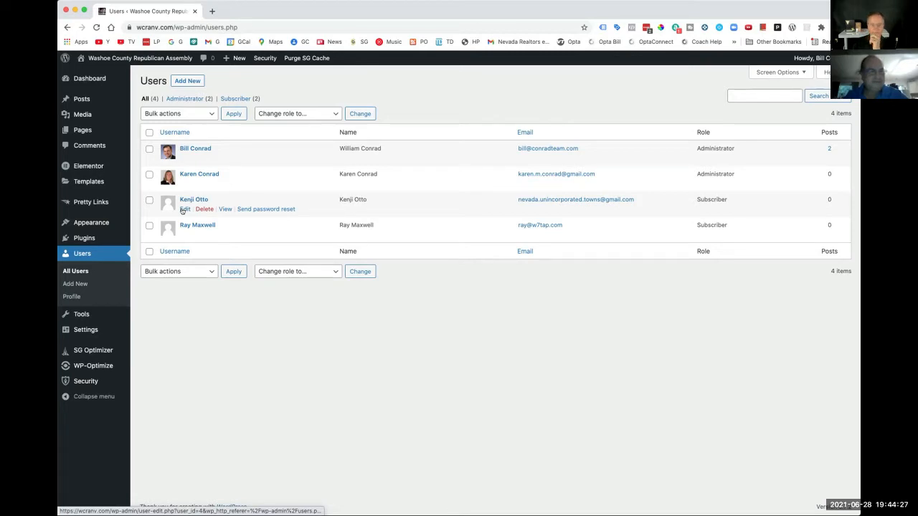
click(182, 209)
scroll(348, 266, down, 3)
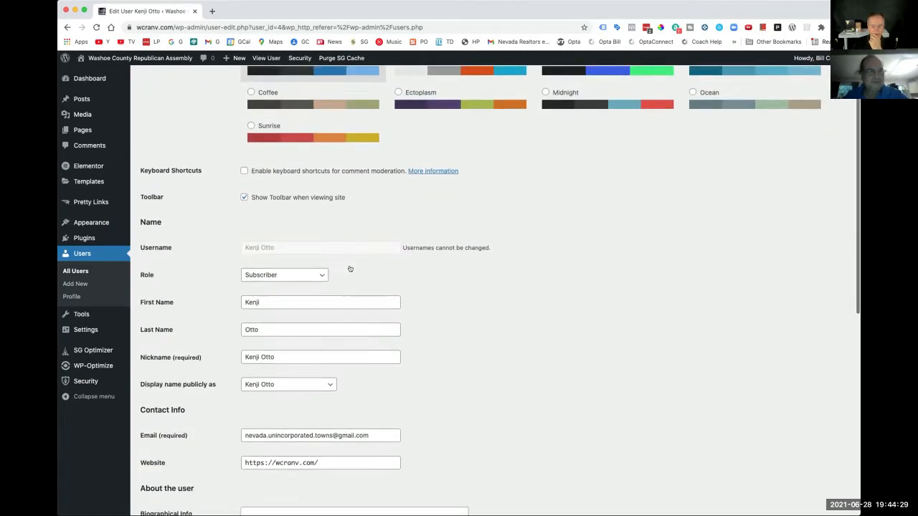
click(315, 229)
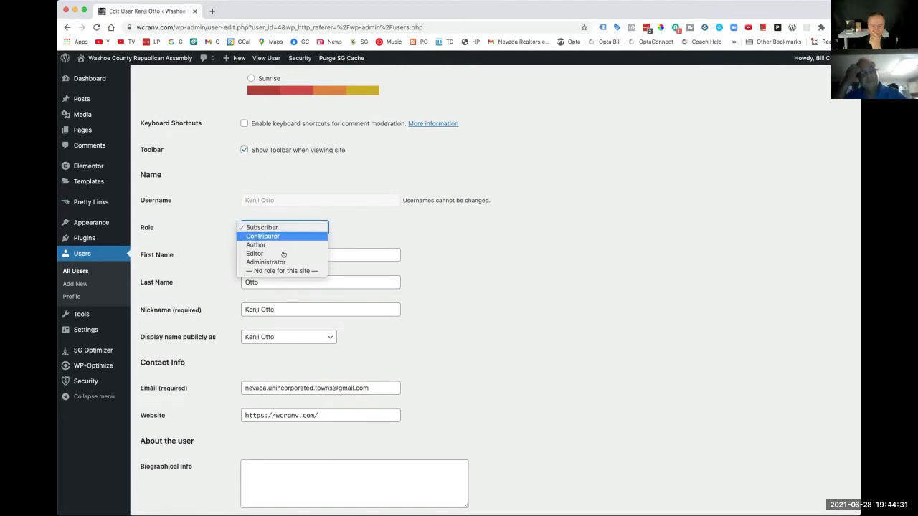
key(Escape)
scroll(404, 274, down, 10)
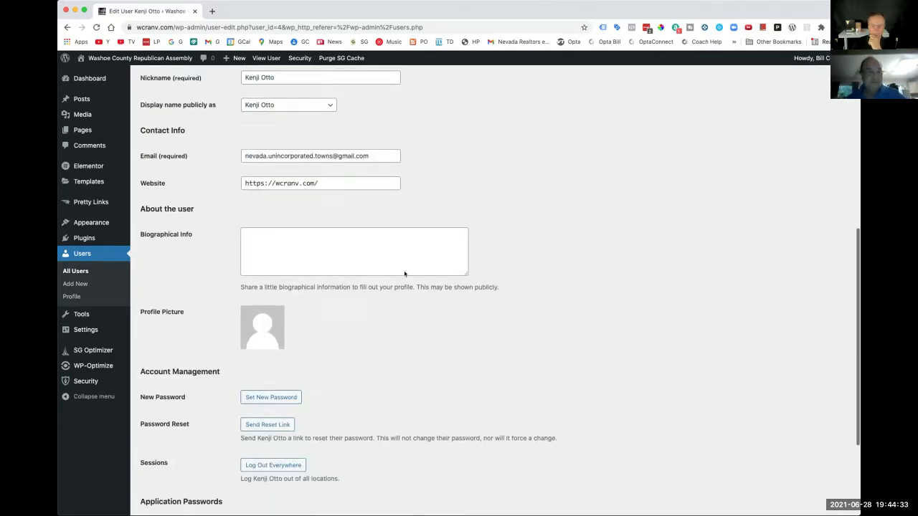
click(159, 467)
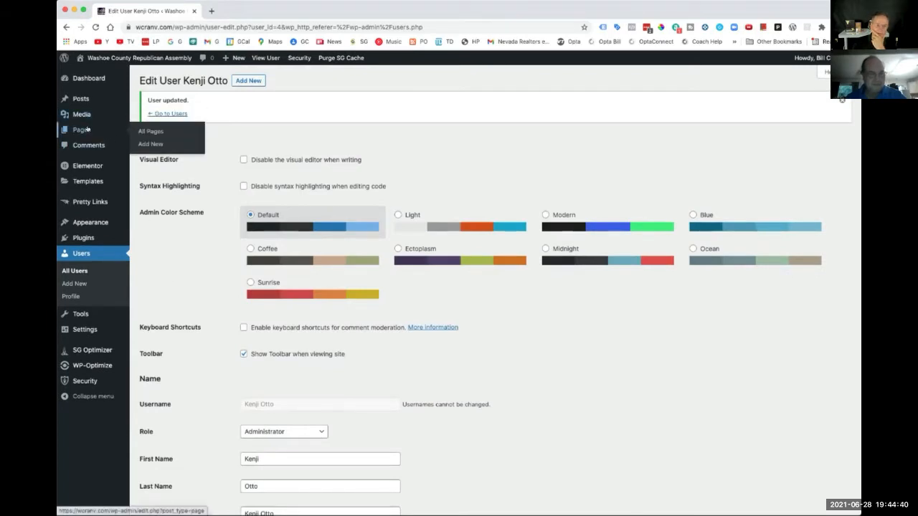
Review the site's lists of pages and posts, view the July front page, and return to the pages list
click(158, 132)
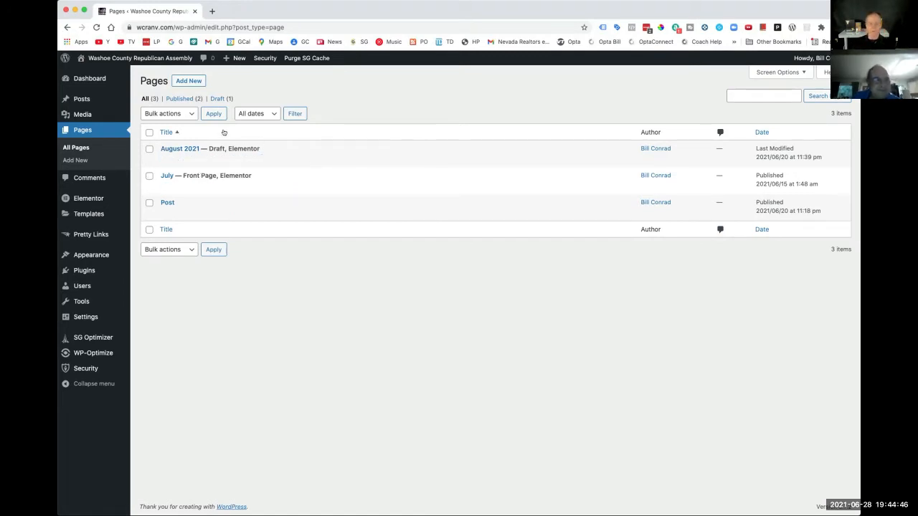
click(84, 97)
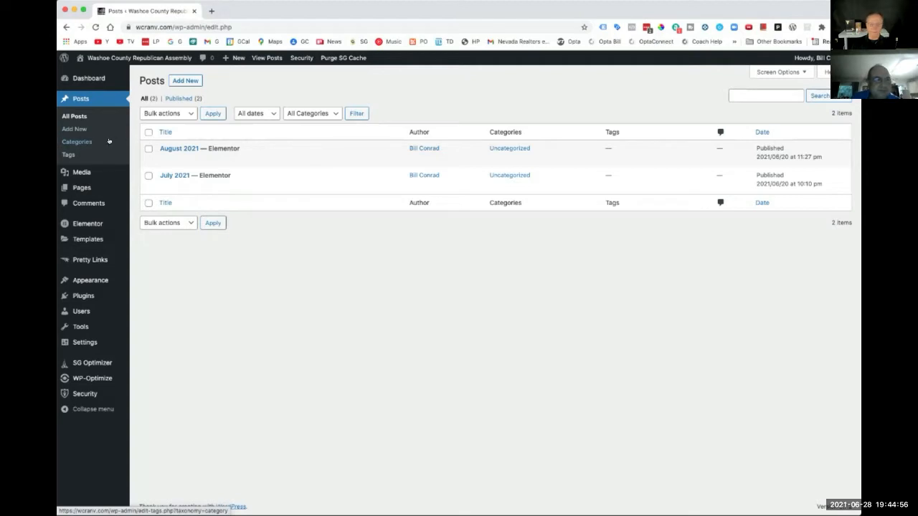
click(81, 188)
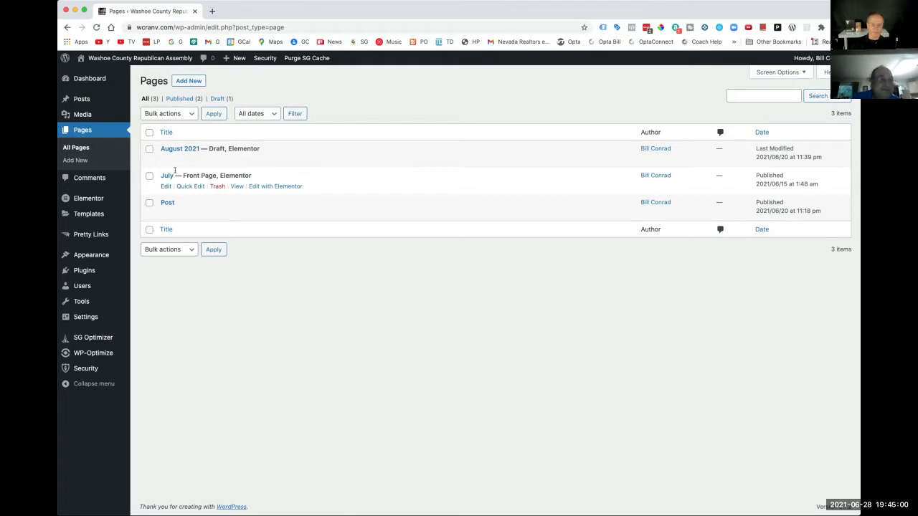
click(234, 186)
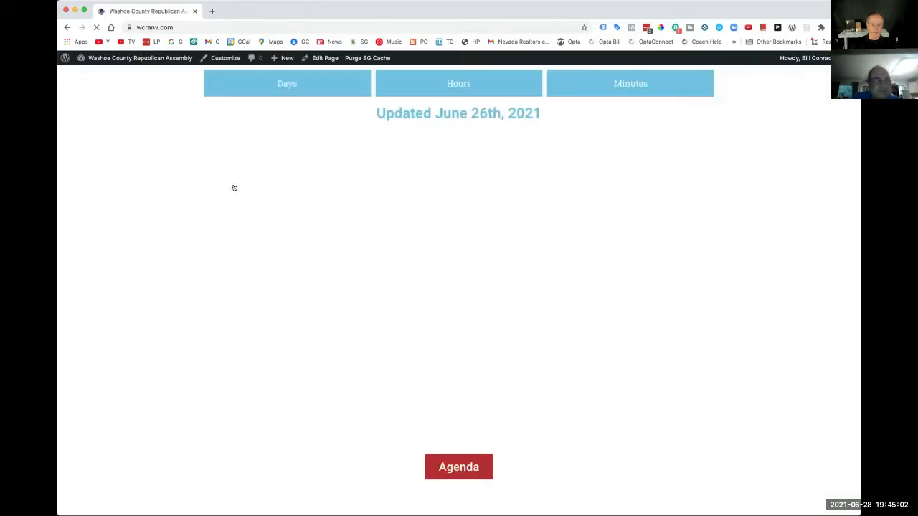
click(67, 27)
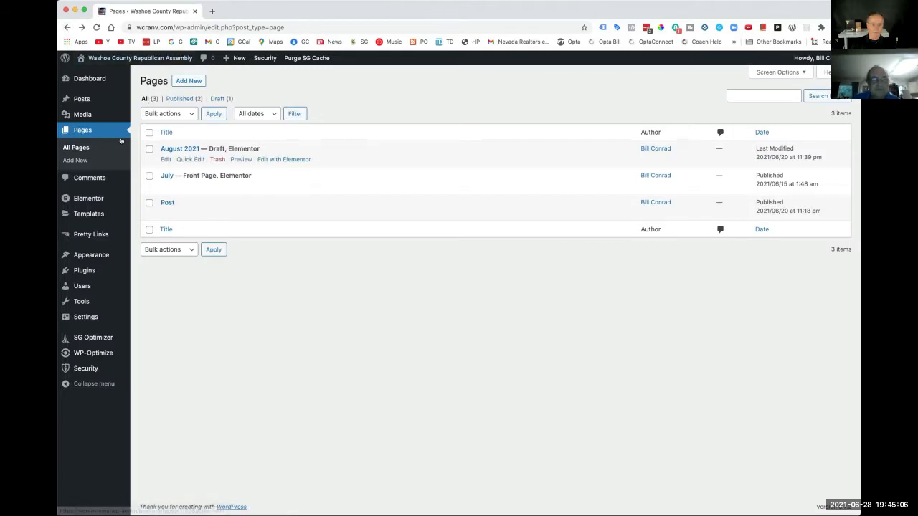
mouse_move(97, 317)
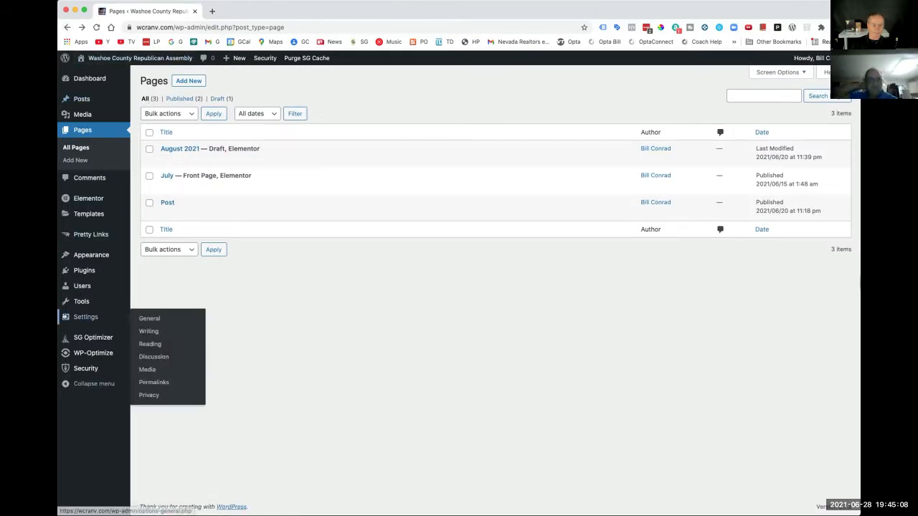
right_click(63, 310)
click(88, 274)
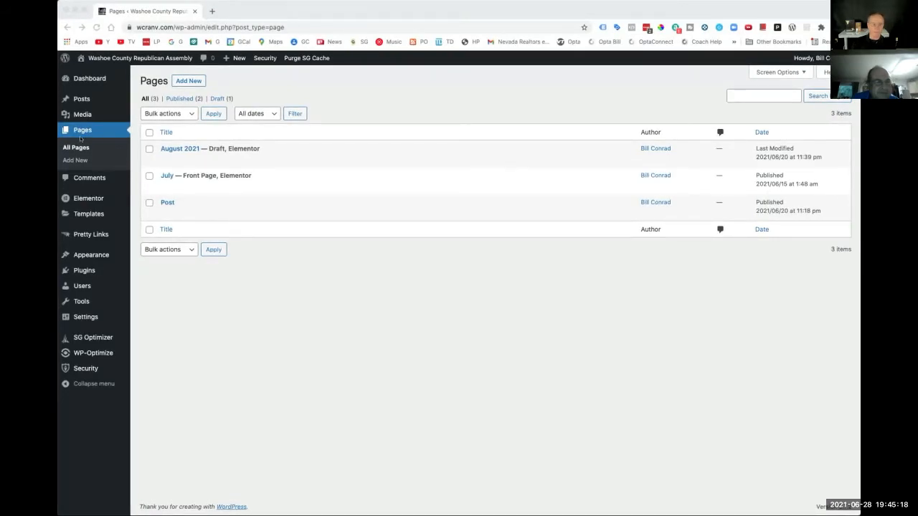
Add a new page titled with the new administrator's first name in capital letters
click(186, 83)
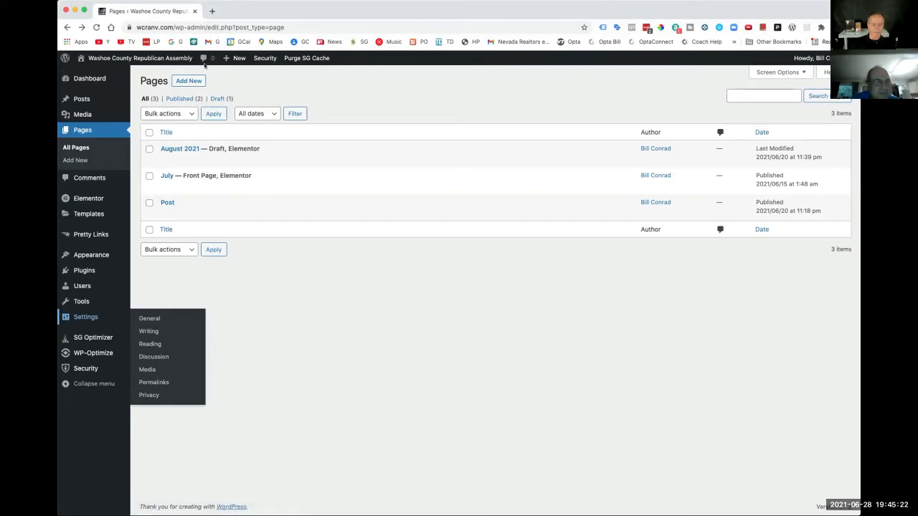
click(183, 81)
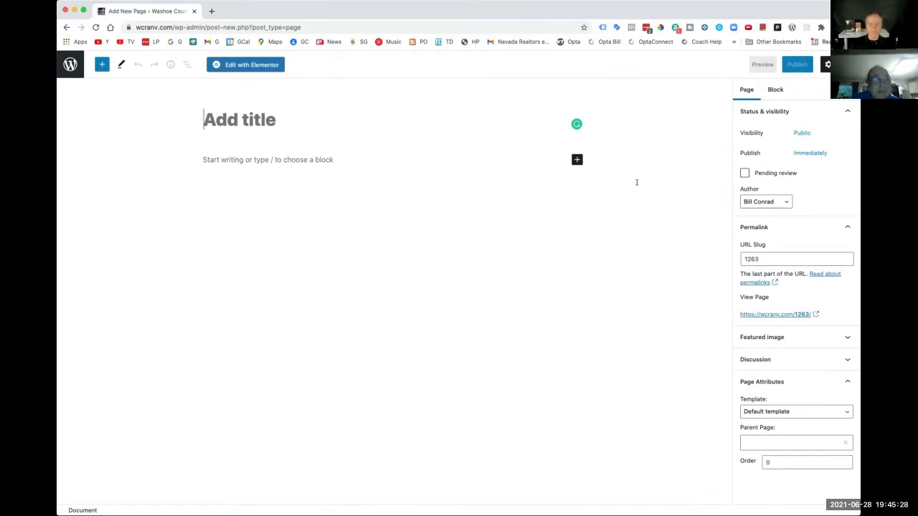
text(KENJI)
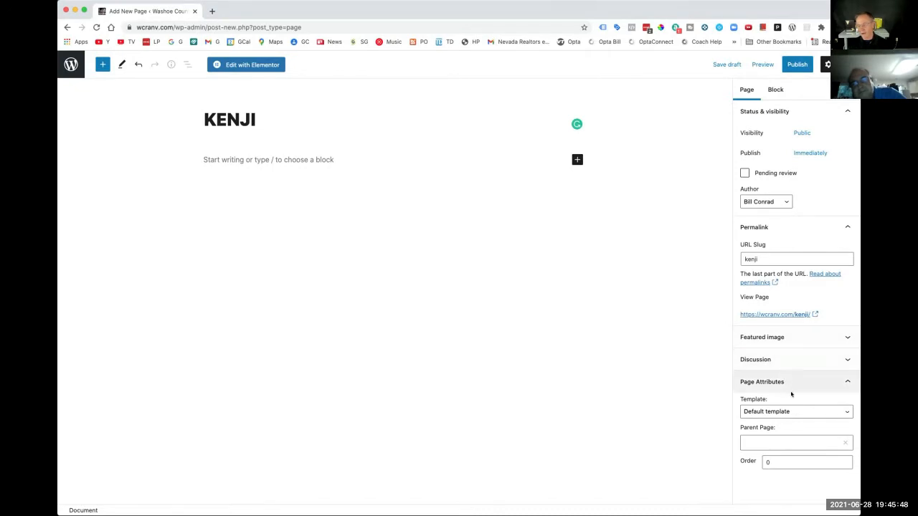
Assign the Elementor Canvas template to the new page and save it as a draft
click(839, 412)
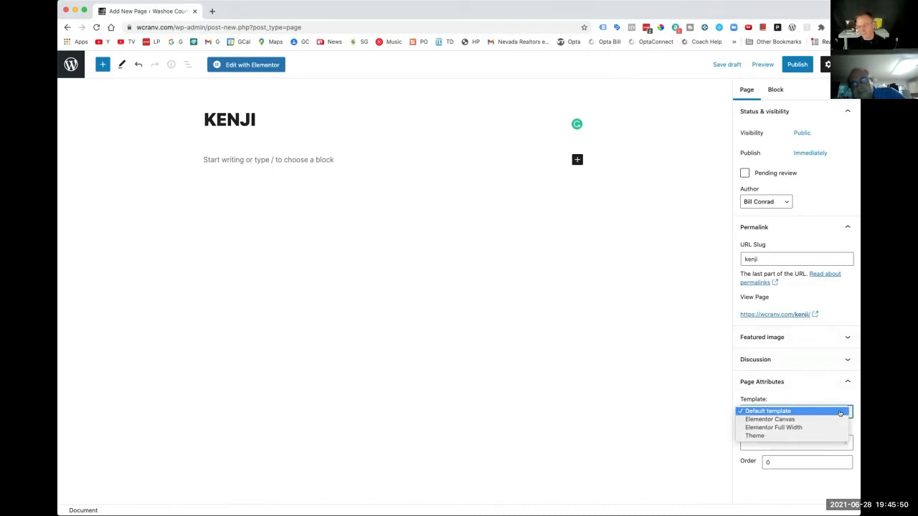
click(787, 419)
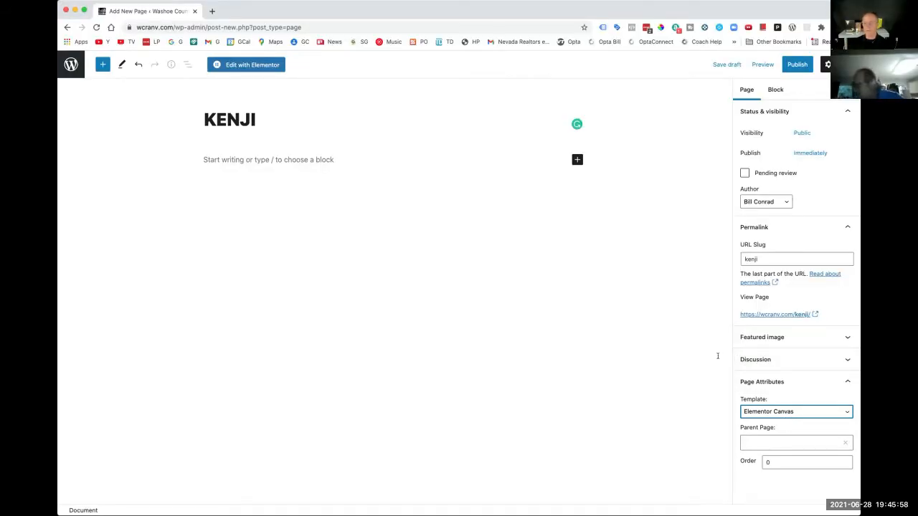
click(722, 68)
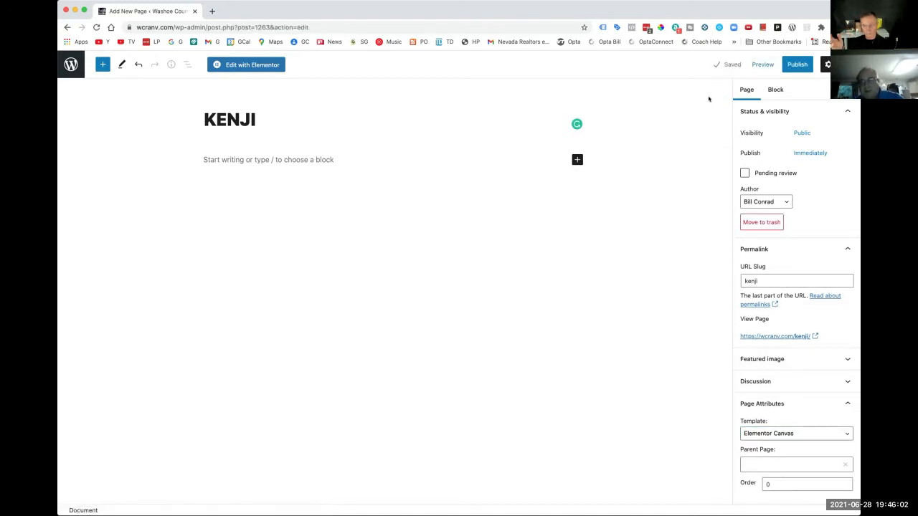
Open the page in the Elementor editor, search the widgets for "cou" and place a Countdown Timer widget on the empty page
click(240, 65)
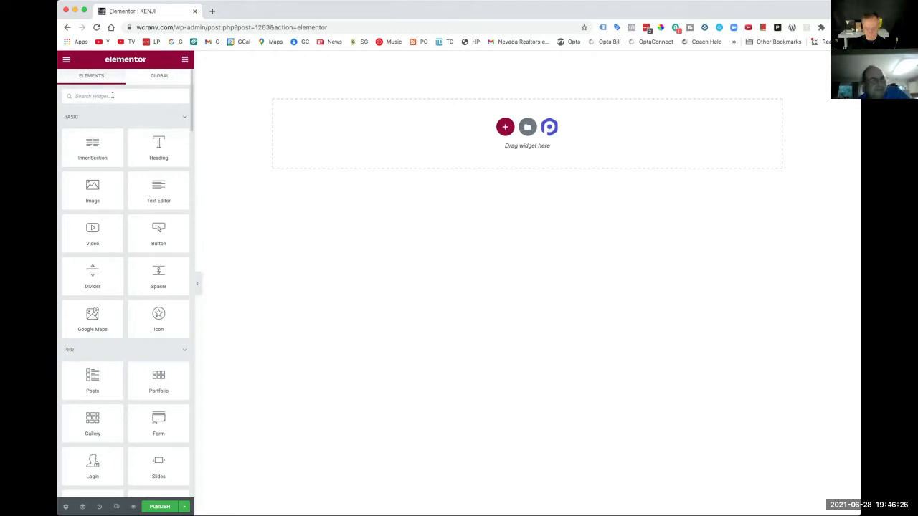
text(clo)
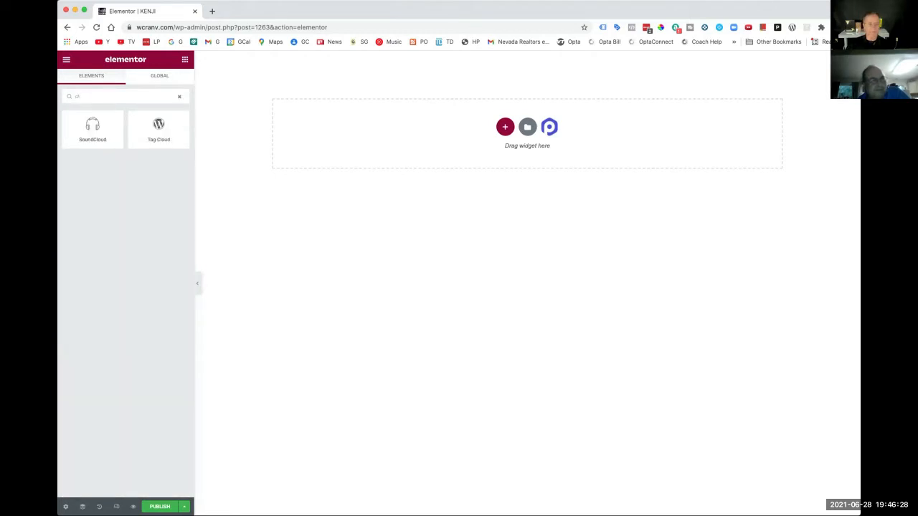
key(BackSpace)
key(BackSpace)
text(ou)
key(BackSpace)
key(BackSpace)
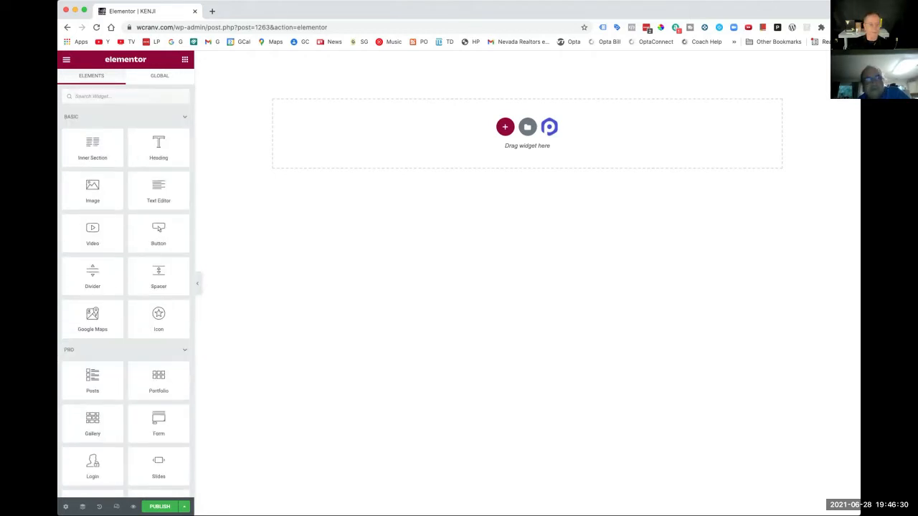
text(cou)
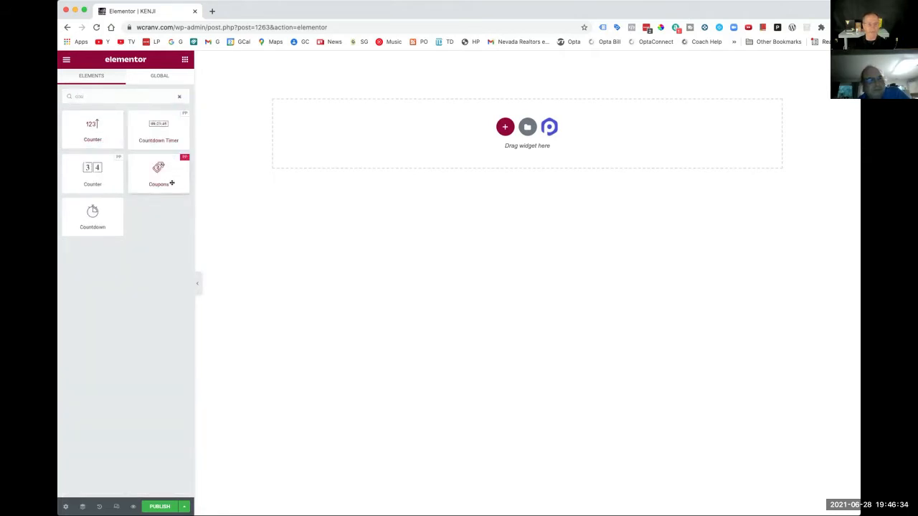
drag(147, 141, 450, 159)
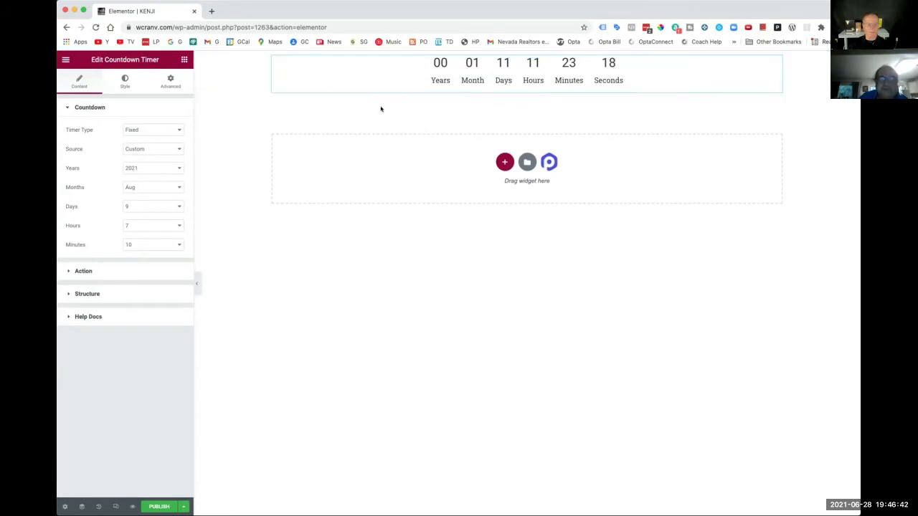
Search the widgets for "cou" again, add the Countdown widget below the Countdown Timer and hide its seconds
click(182, 60)
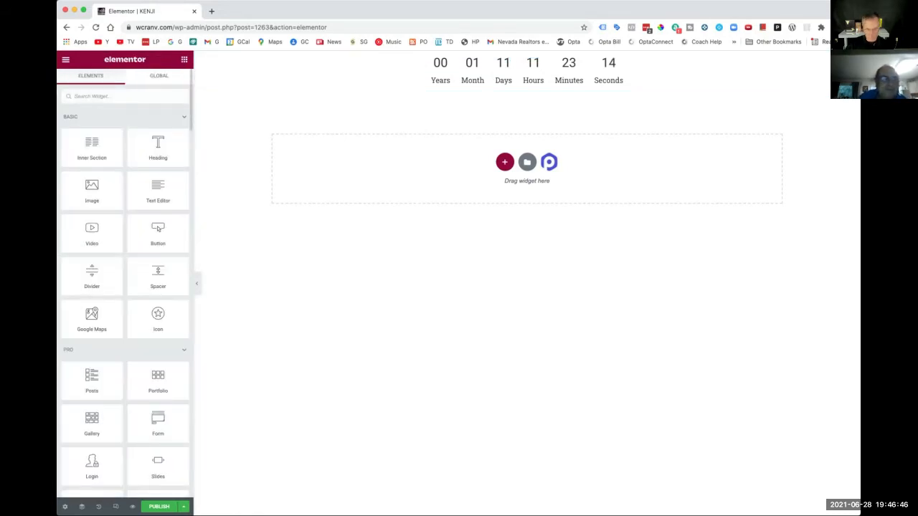
text(cou)
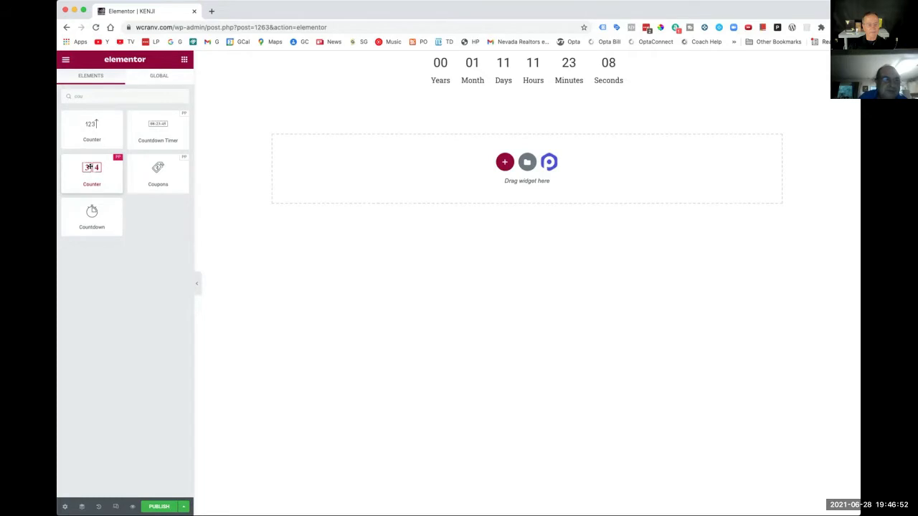
double_click(77, 96)
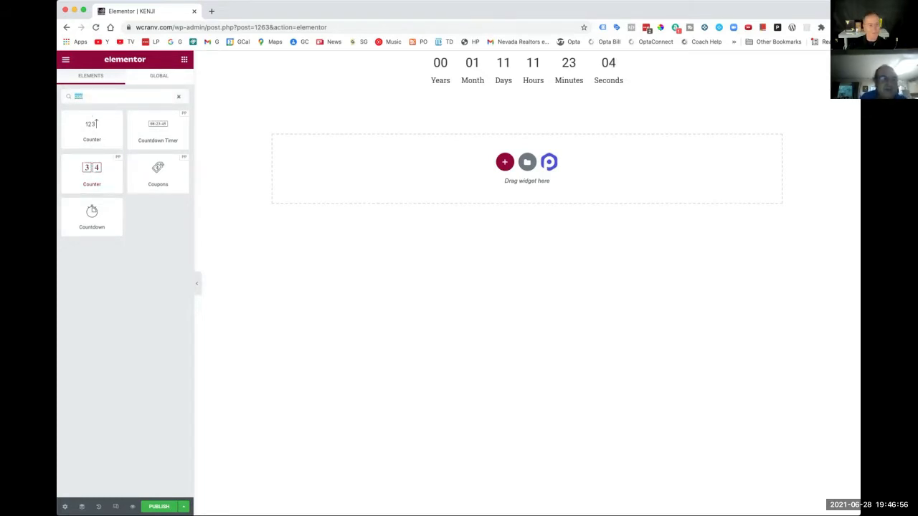
drag(84, 214, 475, 173)
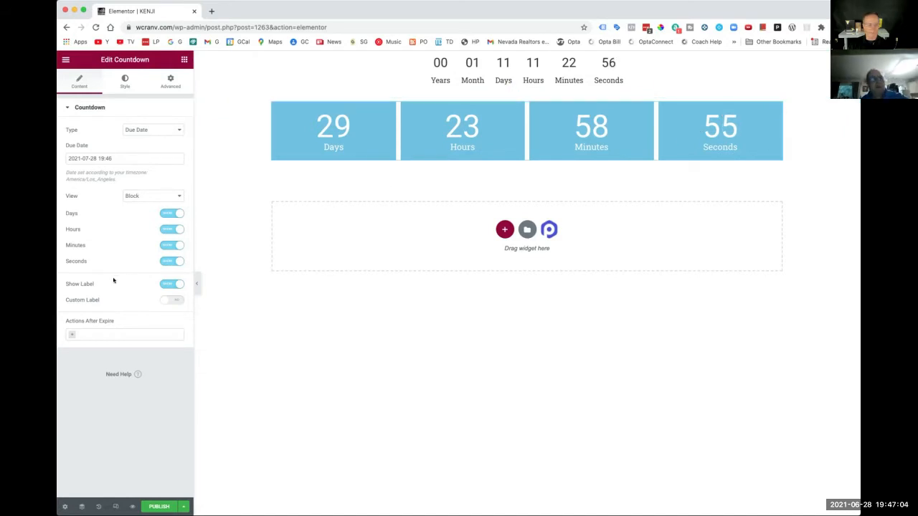
click(163, 261)
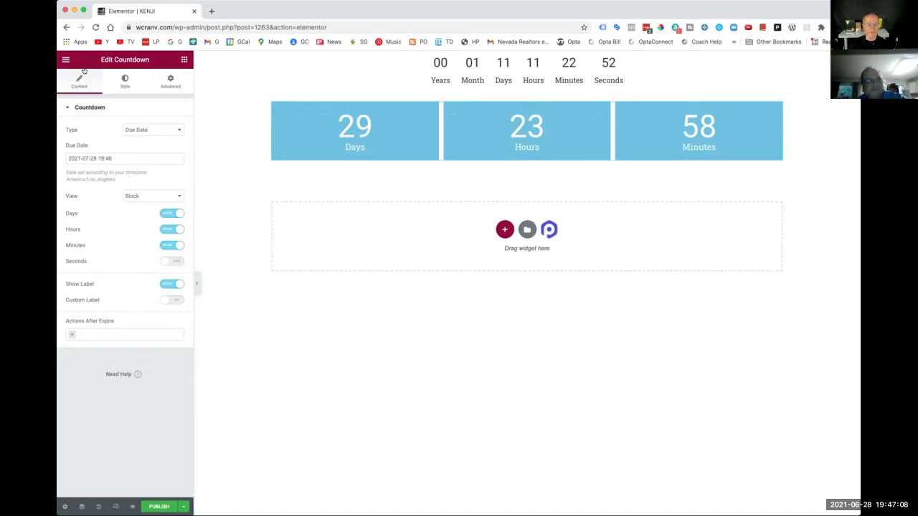
Set the Countdown widget's due date to July 4, 2021
click(123, 158)
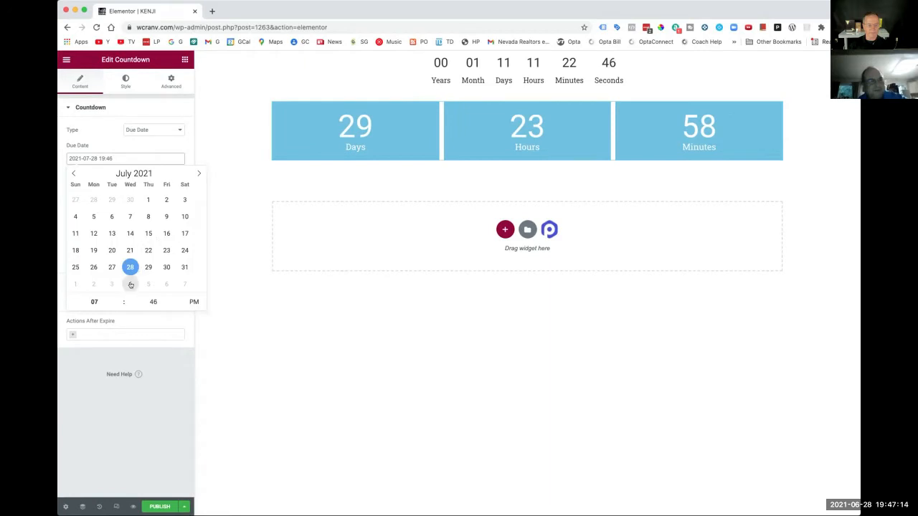
click(75, 216)
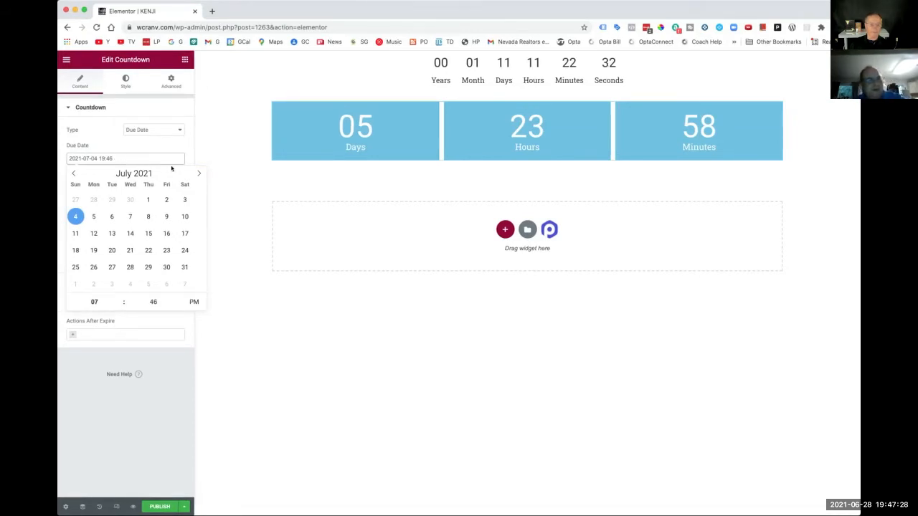
click(153, 145)
click(137, 158)
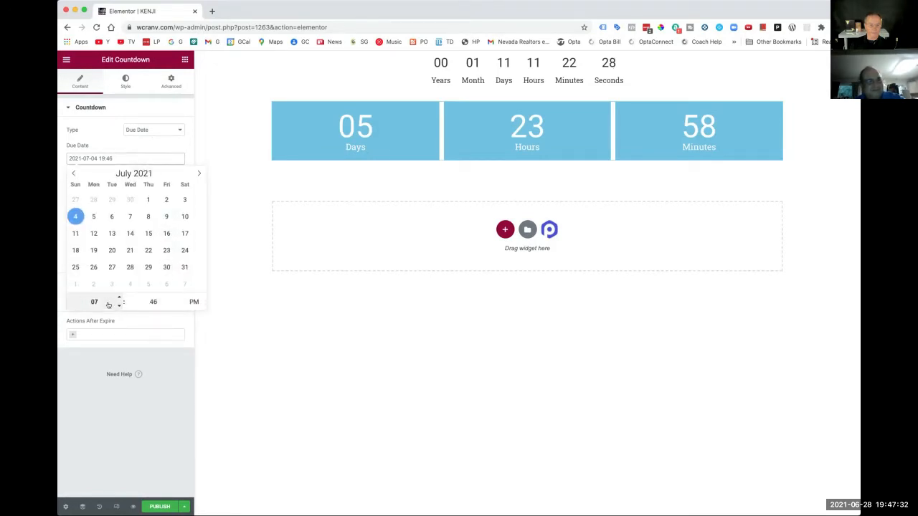
Set the Countdown's due time to 9:30 PM and close the date picker
click(119, 298)
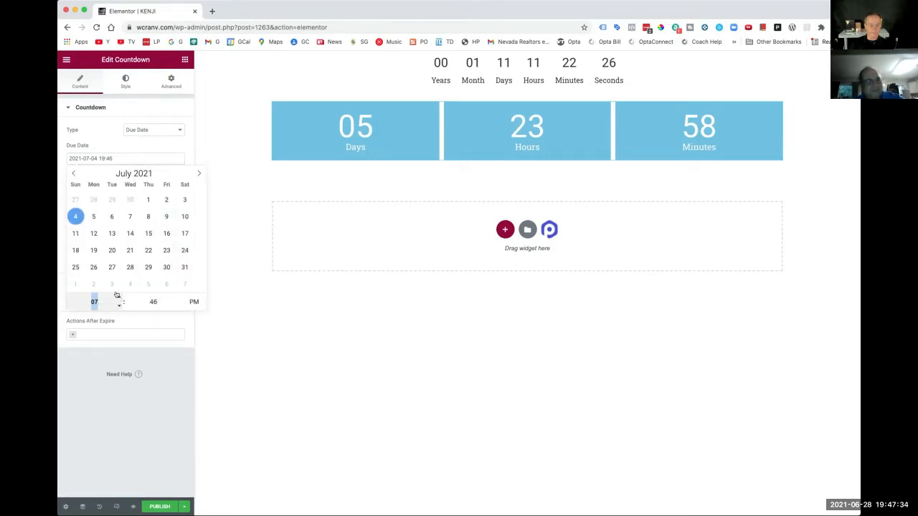
click(119, 297)
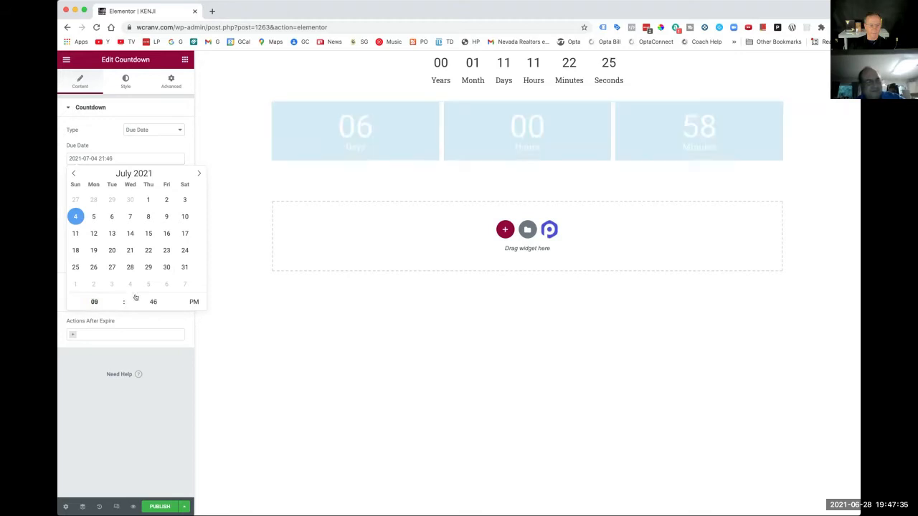
click(176, 306)
click(176, 306)
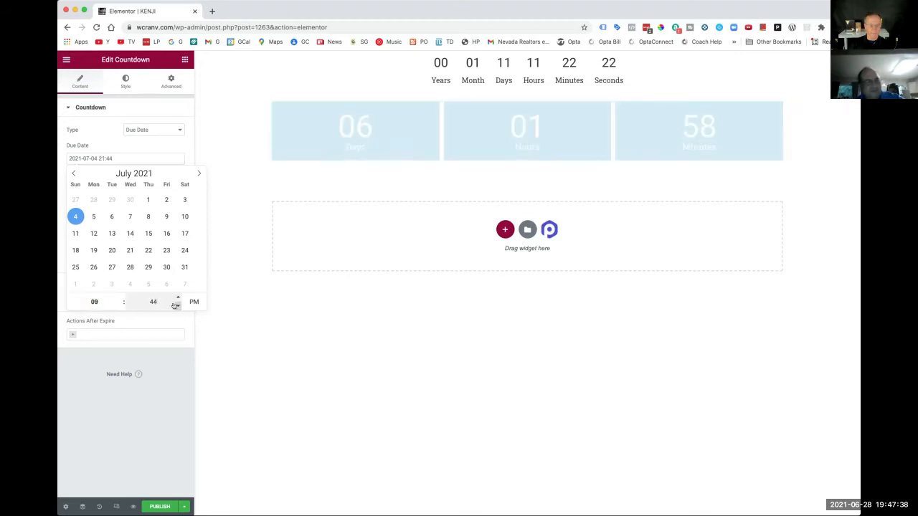
click(175, 306)
click(175, 306)
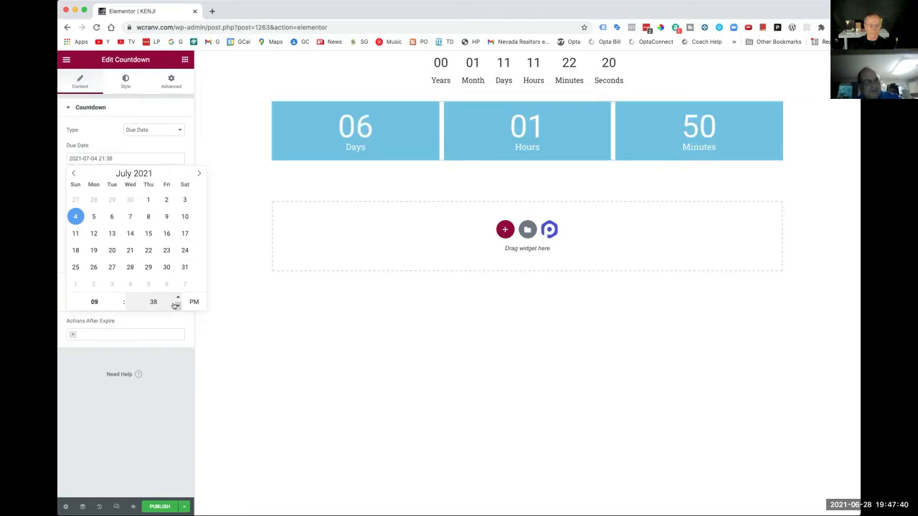
click(175, 306)
click(175, 306)
click(175, 305)
click(177, 297)
click(159, 415)
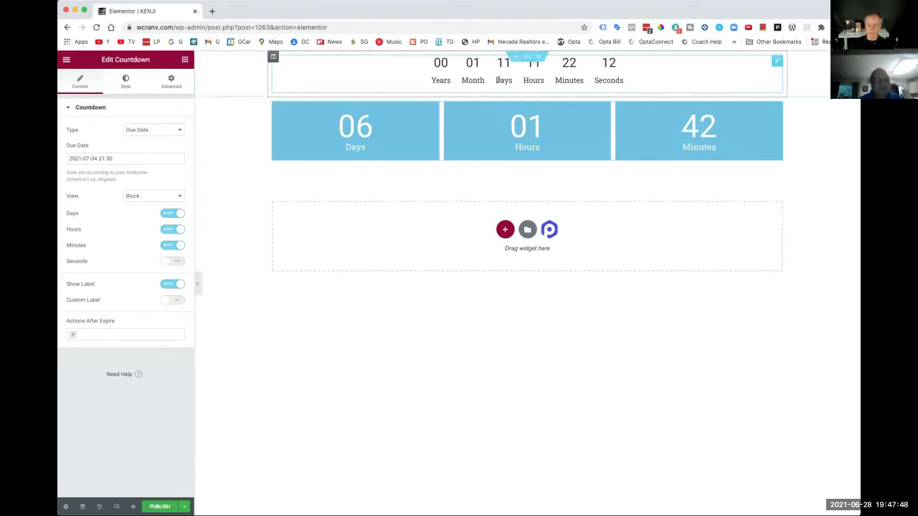
Publish the page and delete the Countdown Timer section above the Countdown
click(164, 506)
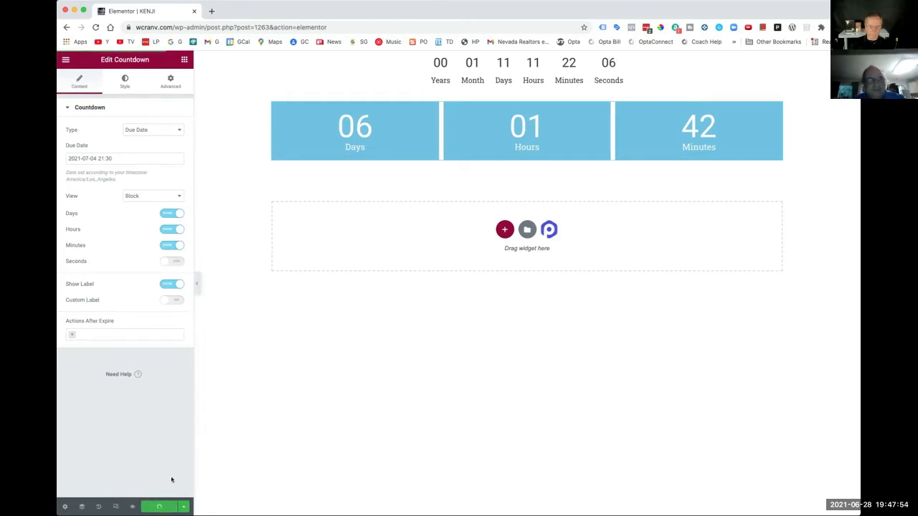
click(246, 409)
mouse_move(603, 61)
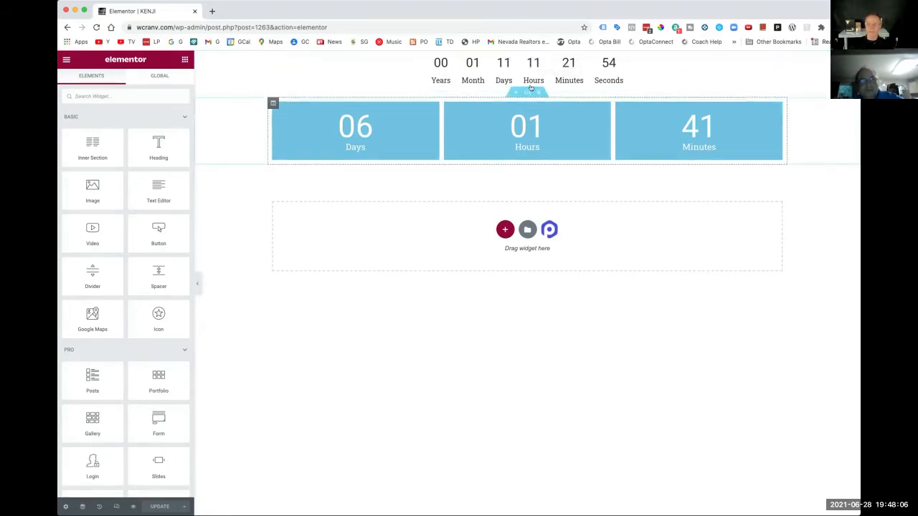
click(537, 59)
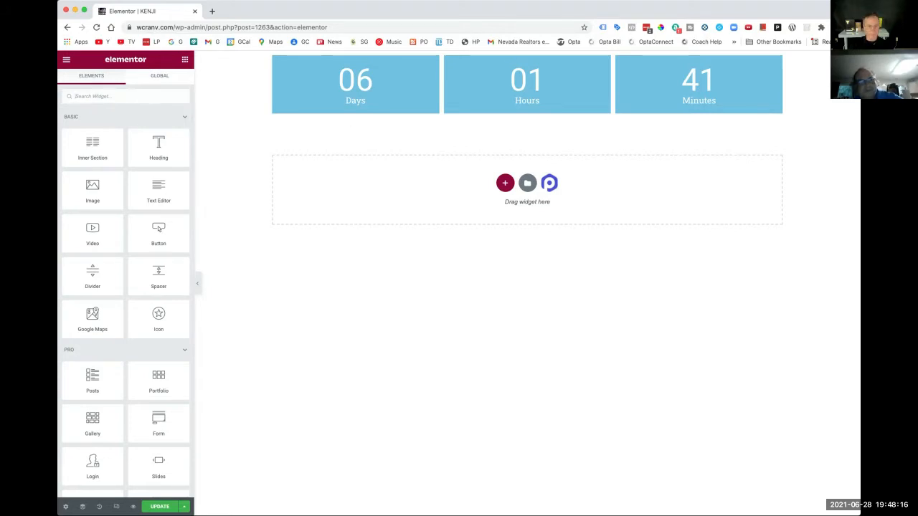
Add an Image widget below the Countdown and insert the "Republican July Dinner" flyer from the media library
drag(93, 190, 493, 204)
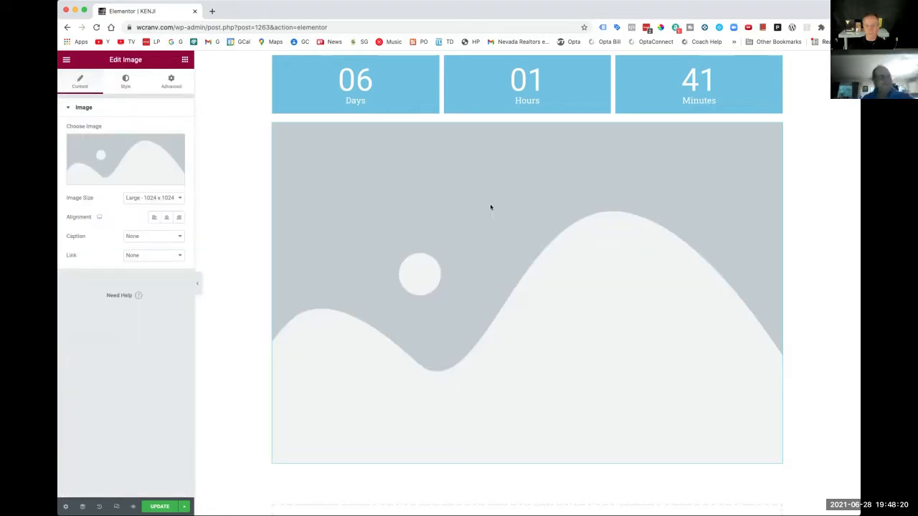
click(111, 161)
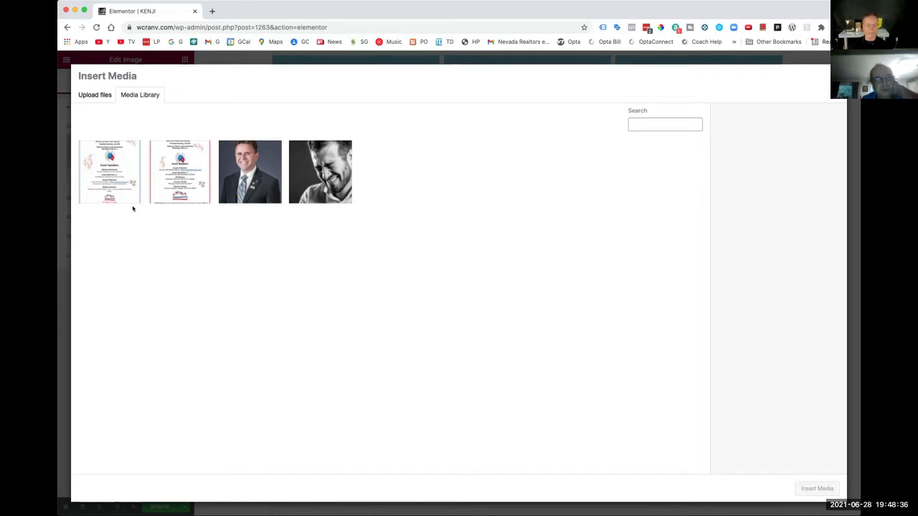
click(106, 164)
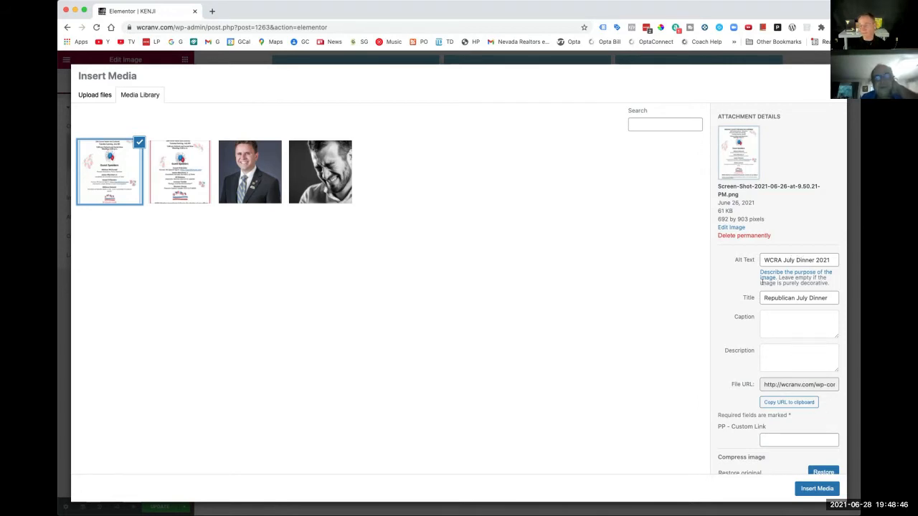
scroll(765, 224, down, 2)
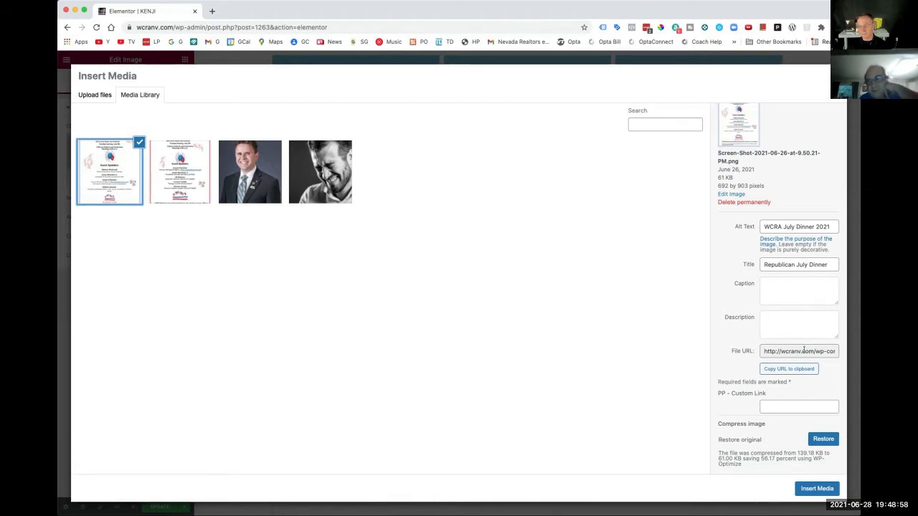
click(805, 487)
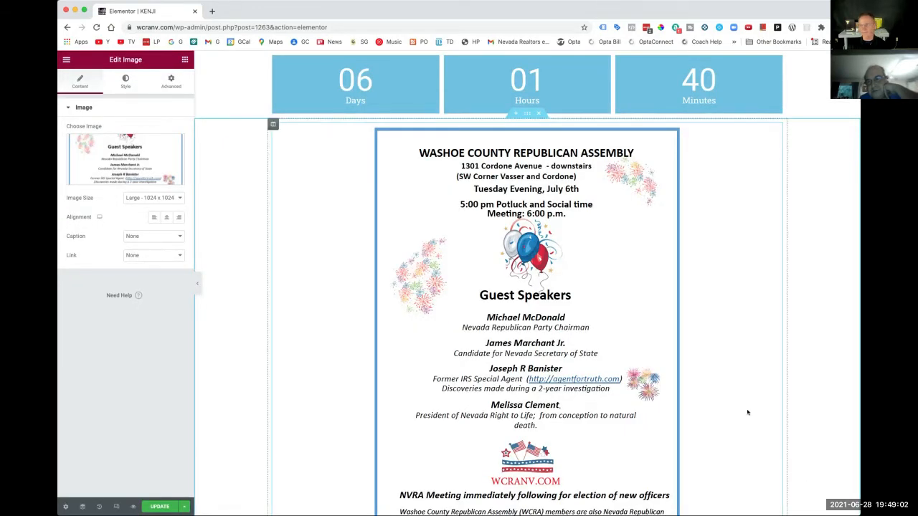
scroll(714, 307, down, 5)
scroll(714, 307, up, 4)
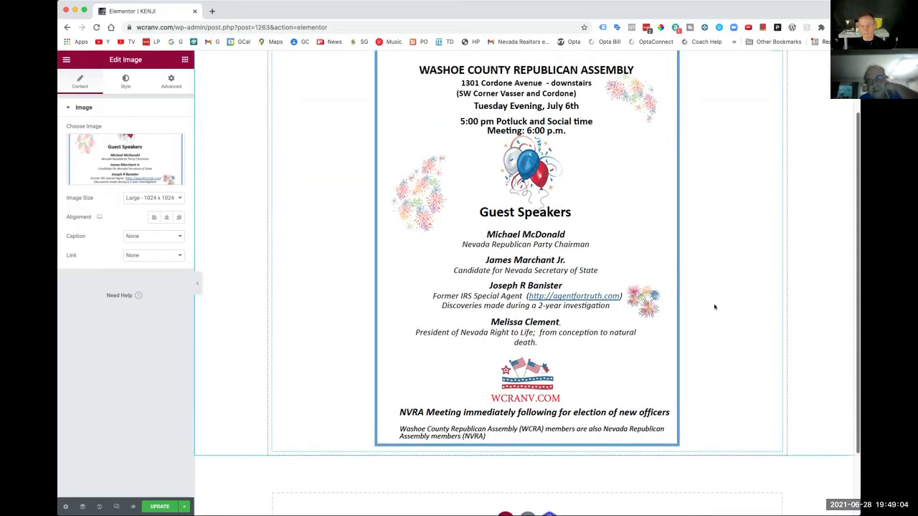
scroll(714, 307, up, 1)
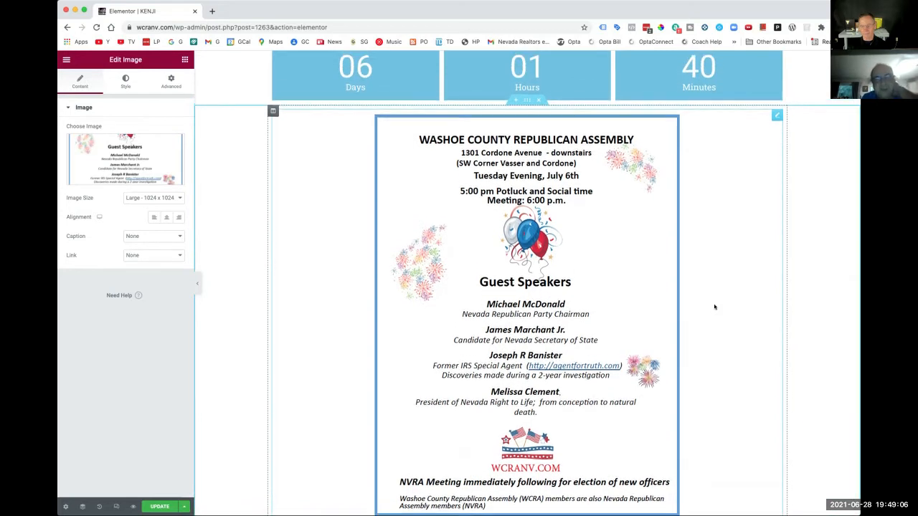
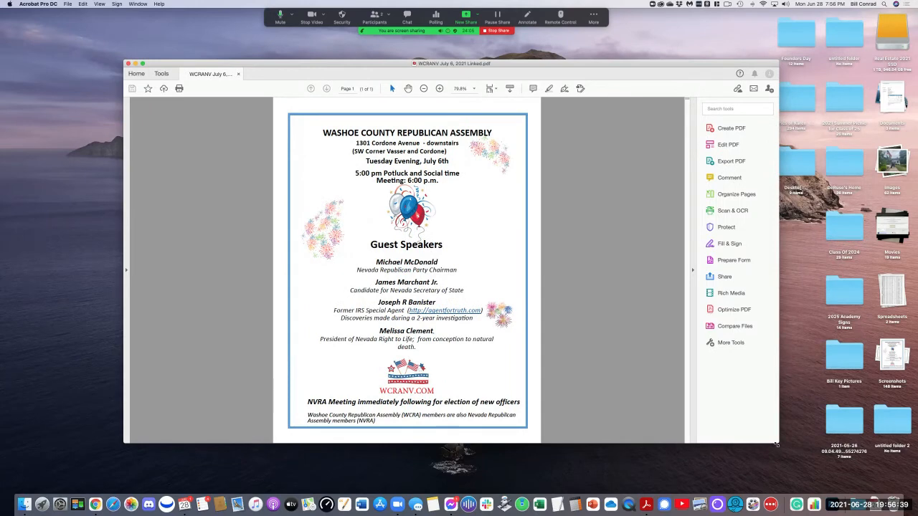
Enlarge the flyer PDF window in Acrobat and test its link to wcranv.com twice, closing the website window each time
drag(778, 443, 789, 478)
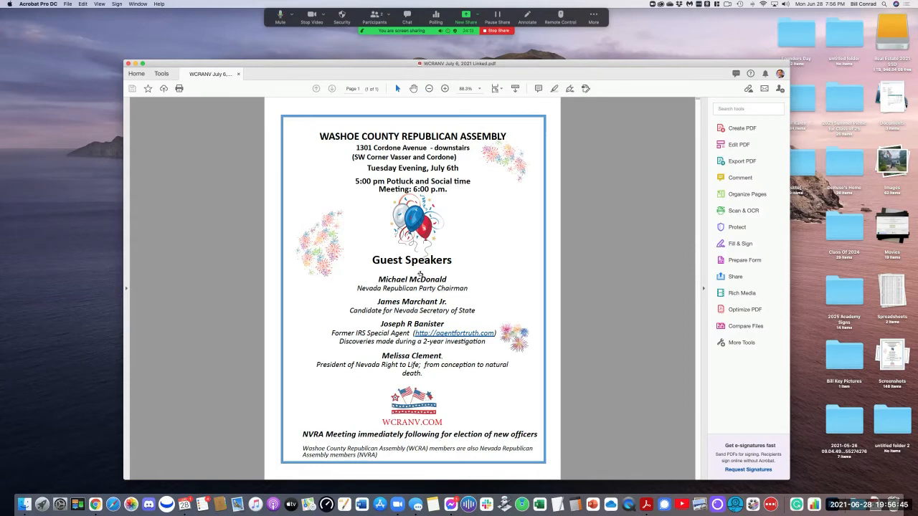
click(395, 226)
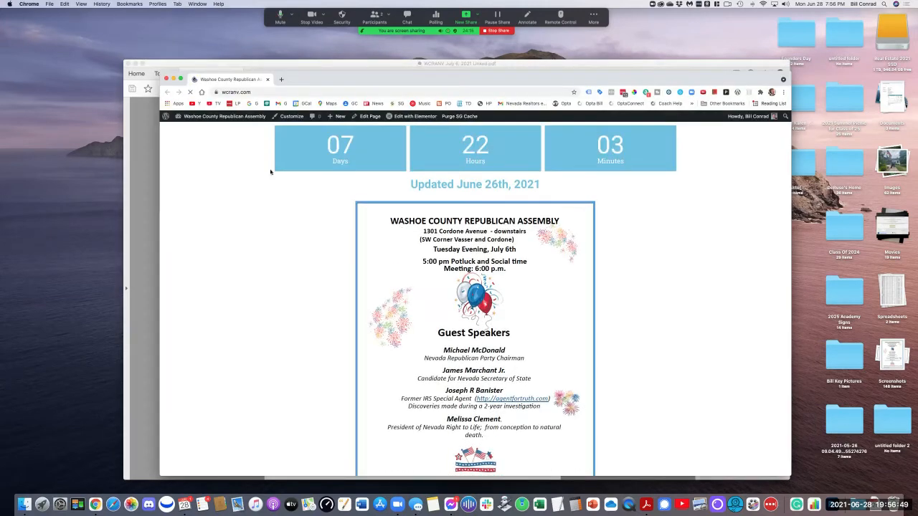
scroll(374, 220, down, 5)
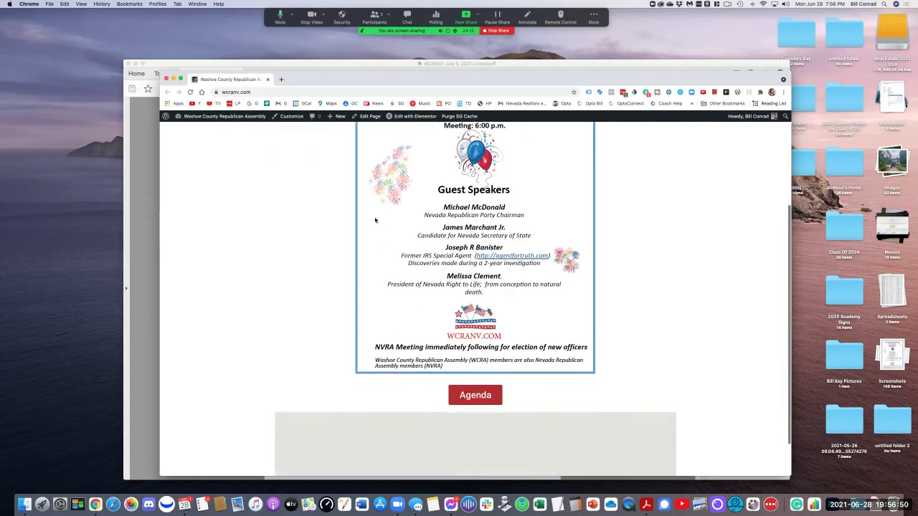
click(166, 79)
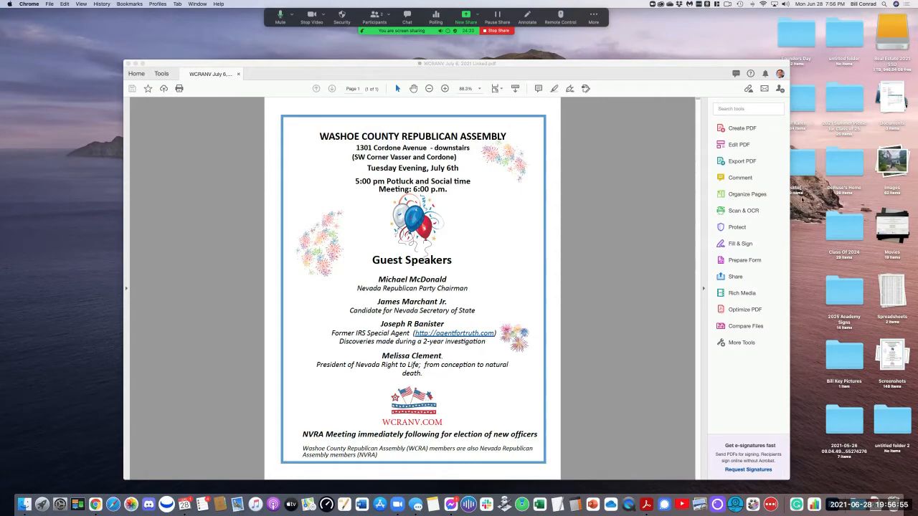
click(796, 223)
click(490, 263)
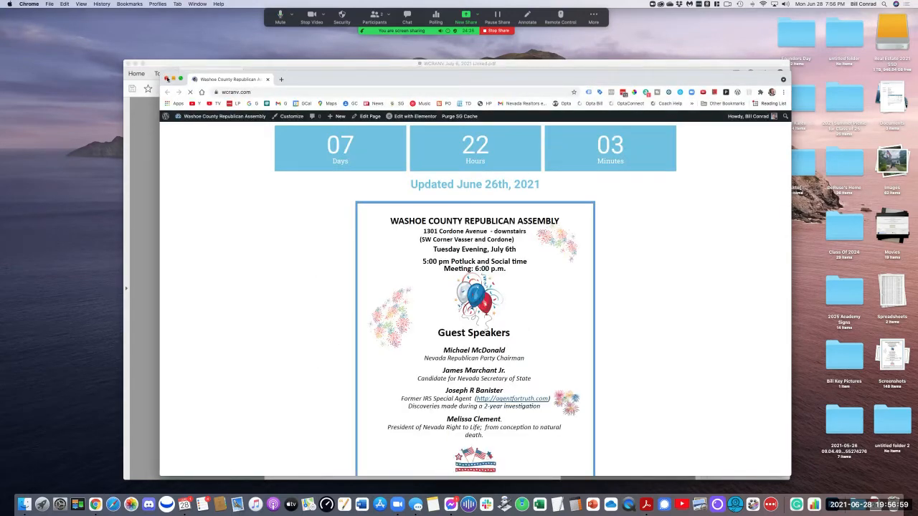
click(166, 79)
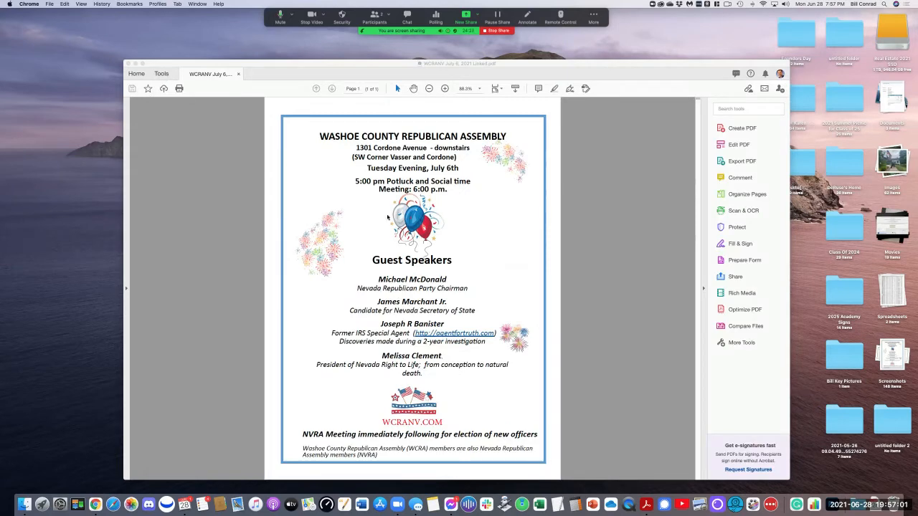
Reposition the PDF window, take a screenshot of the whole screen and capture a second one of only the flyer
drag(626, 63, 643, 56)
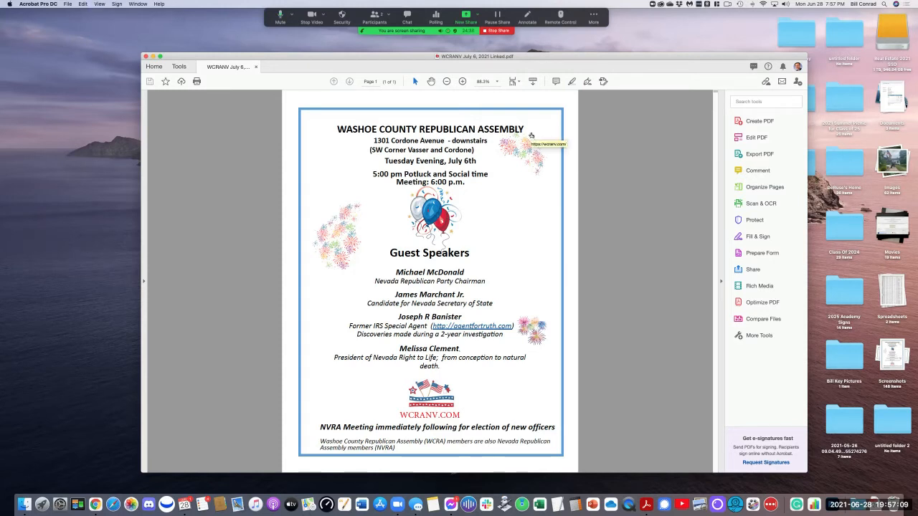
key(shift+super+3)
key(shift+super+4)
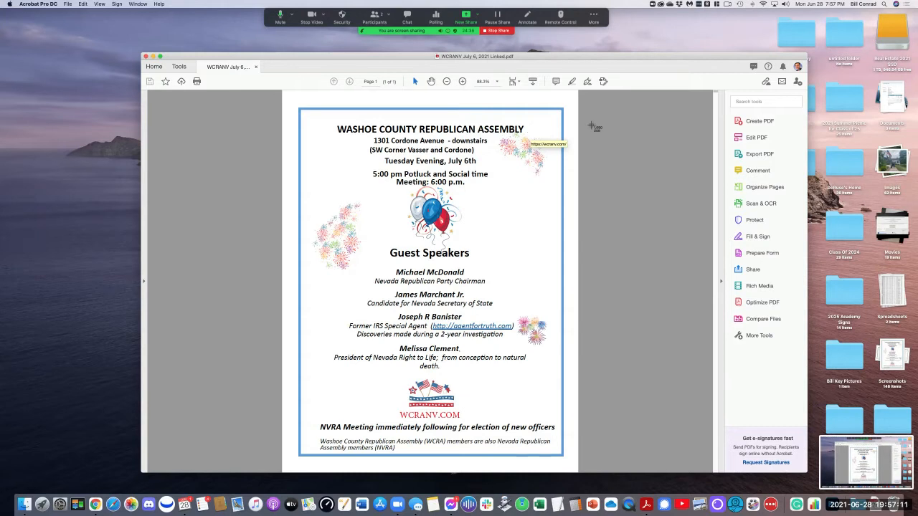
drag(572, 96, 291, 462)
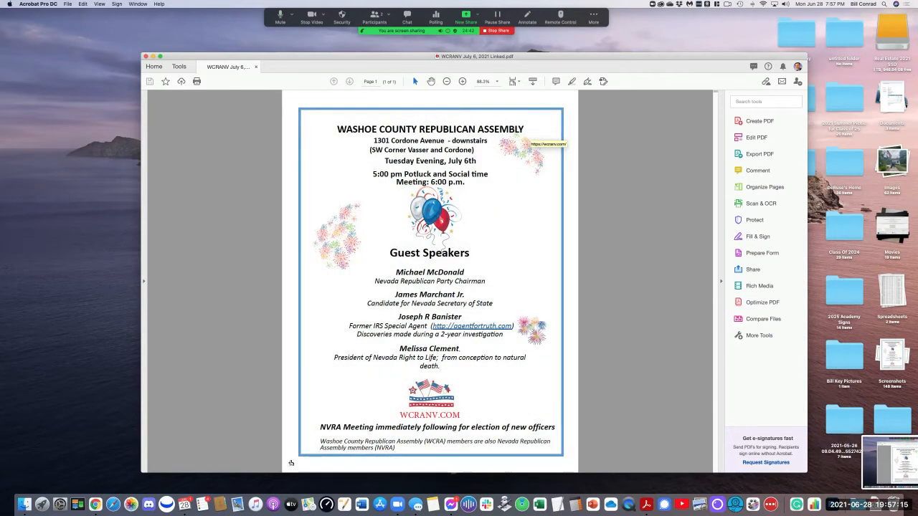
Open the flyer screenshot's preview, close it and close the flyer PDF window
click(884, 453)
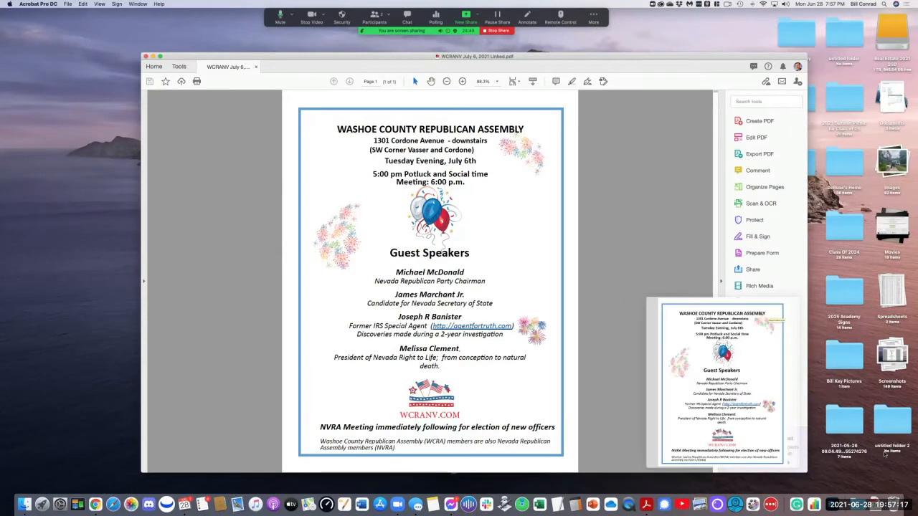
drag(496, 77, 515, 96)
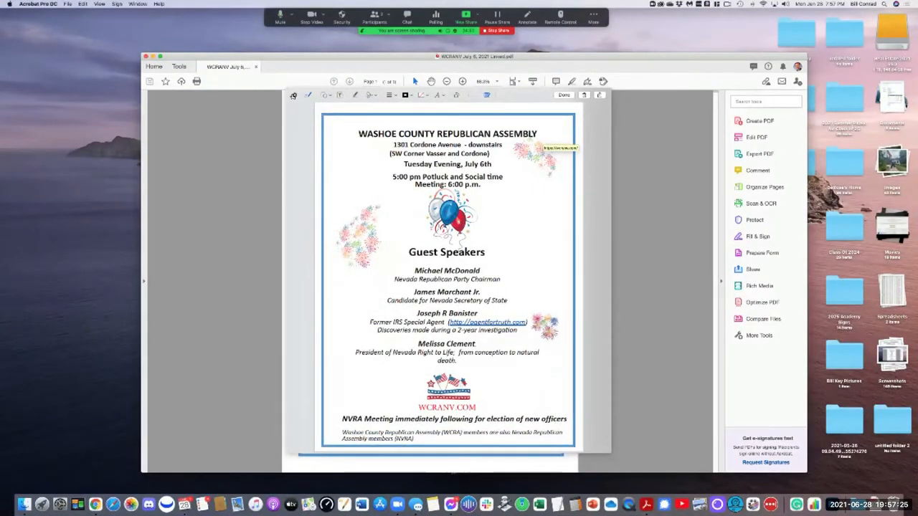
click(293, 96)
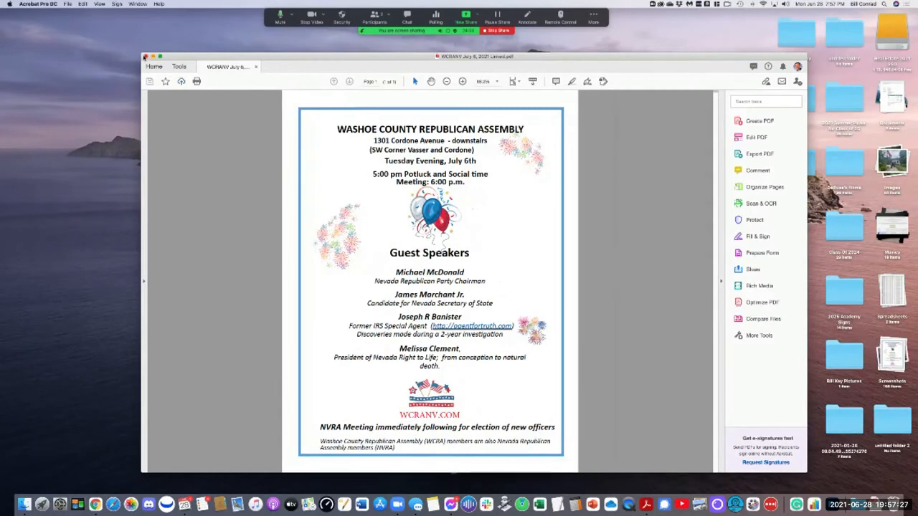
click(144, 55)
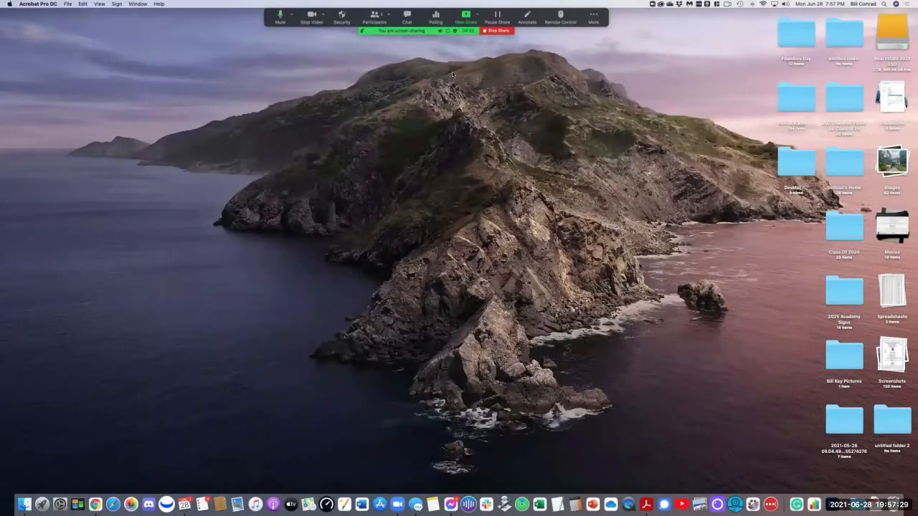
Dismiss the desktop's context menu and stop sharing the screen in the Zoom meeting
right_click(453, 74)
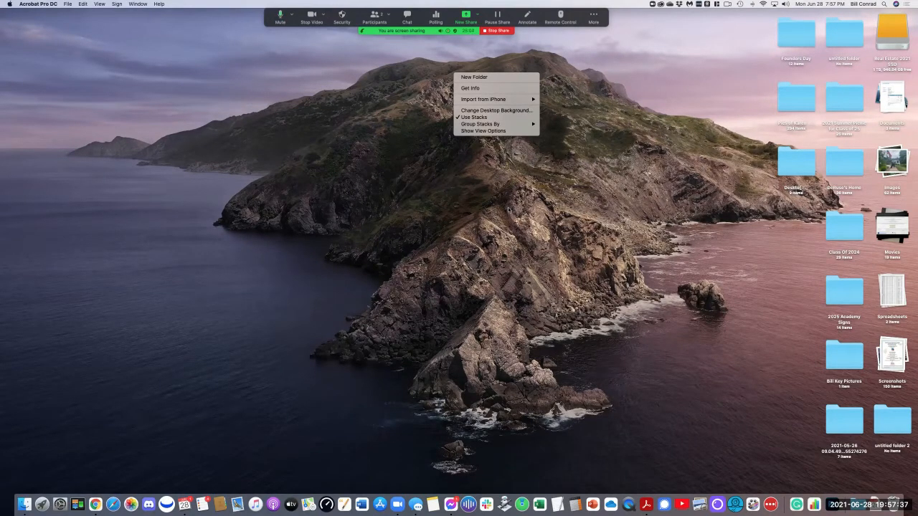
click(478, 179)
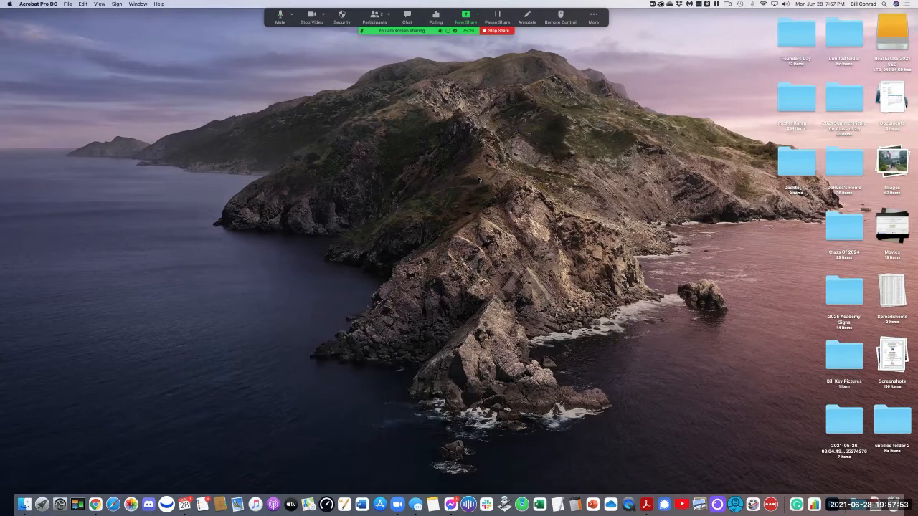
click(498, 31)
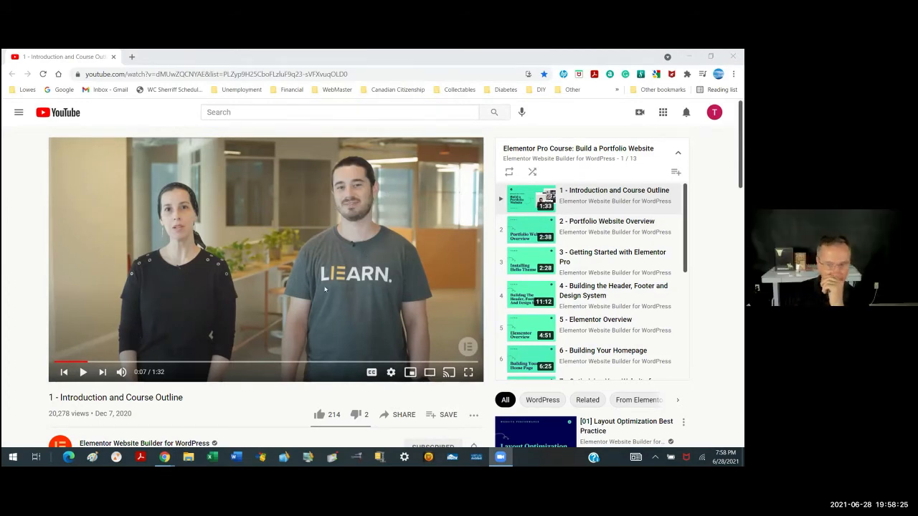
Open wcranv.com in a new browser tab and look through its countdown, event flyer and location map
click(132, 57)
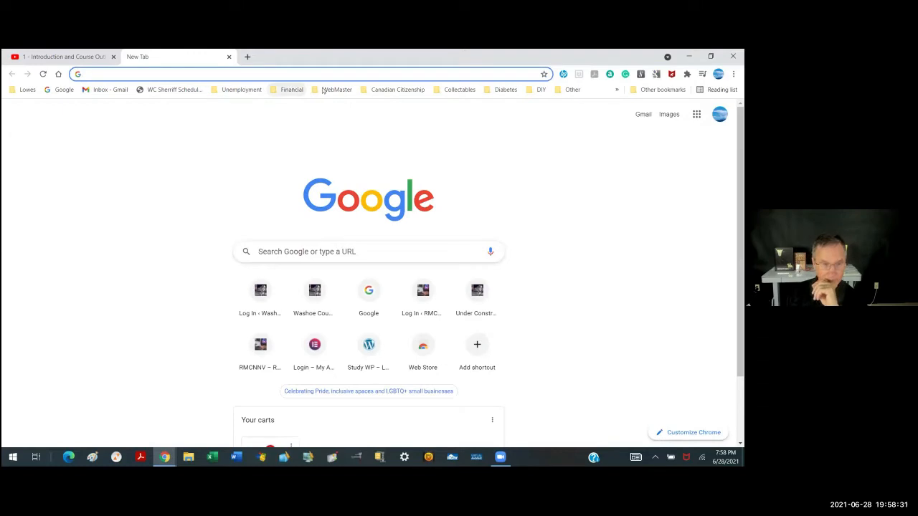
click(224, 73)
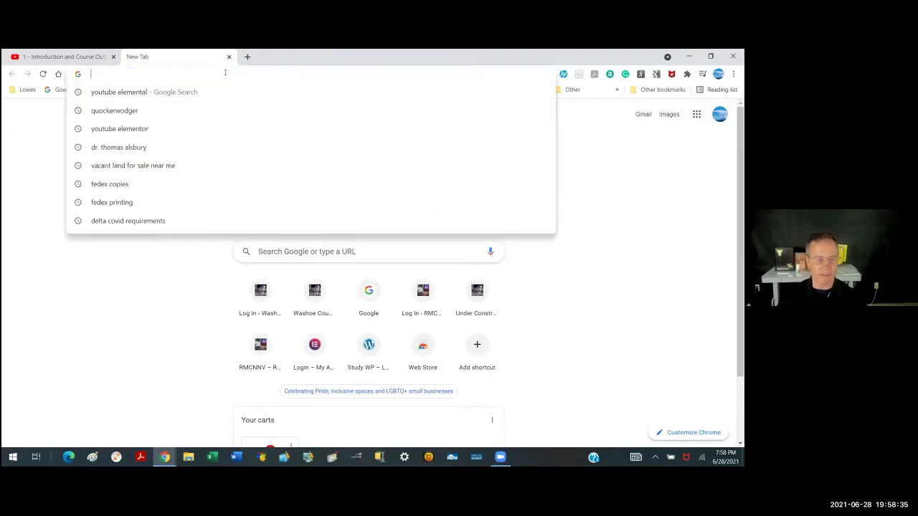
text(wc)
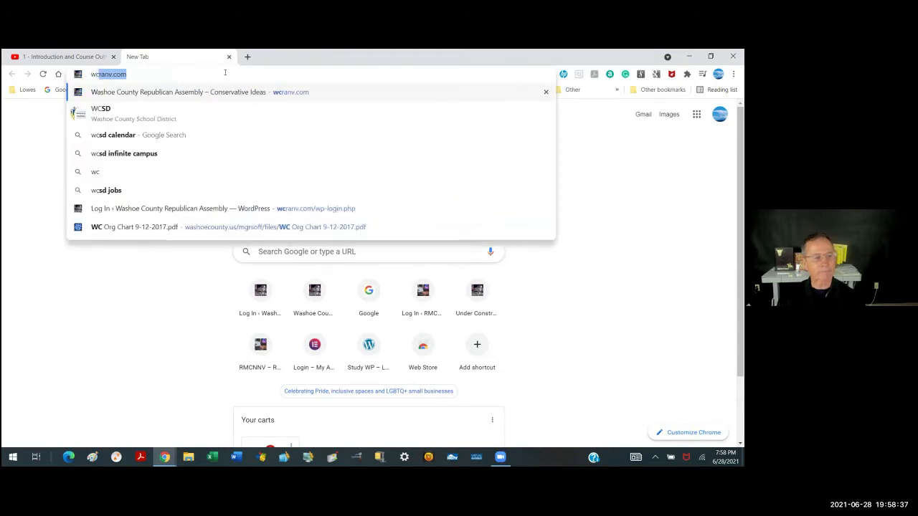
key(Right)
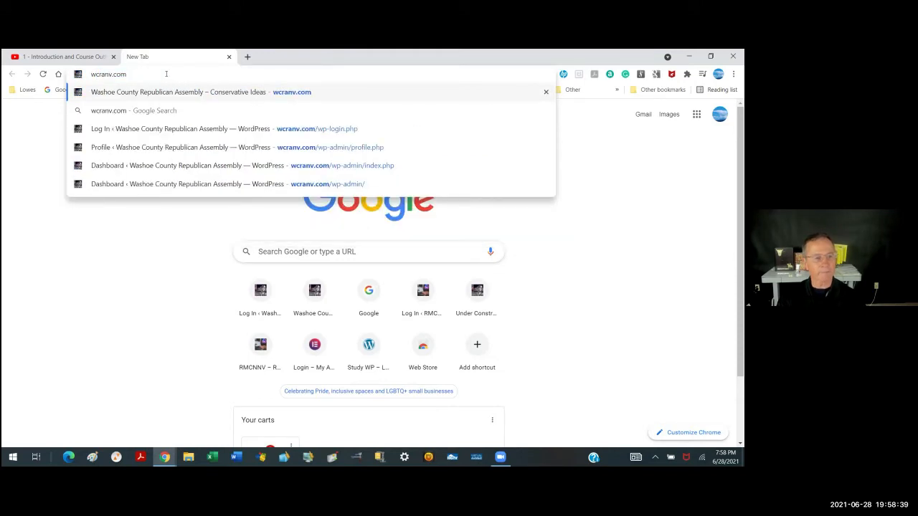
text(/)
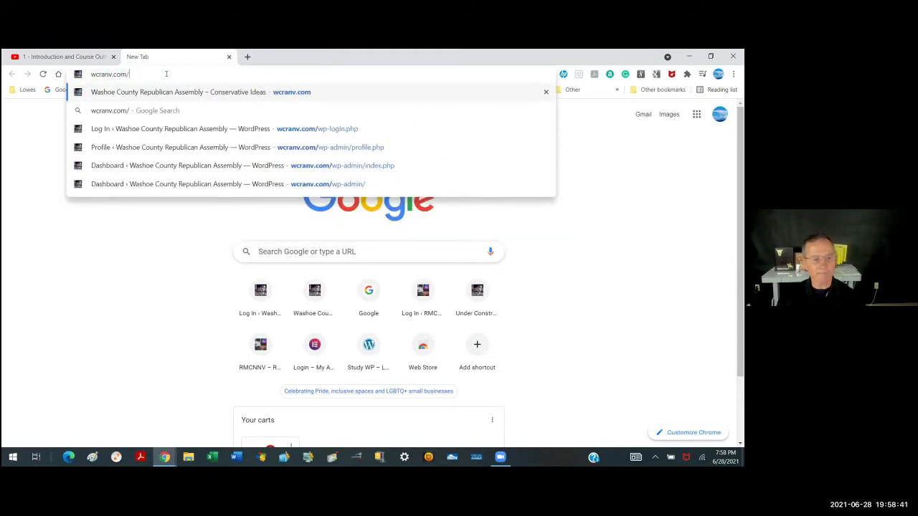
key(Return)
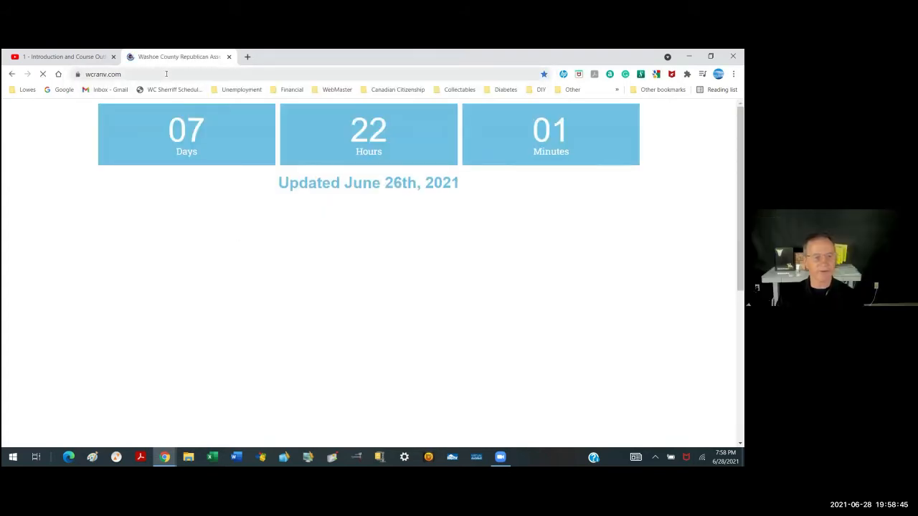
scroll(406, 218, down, 1)
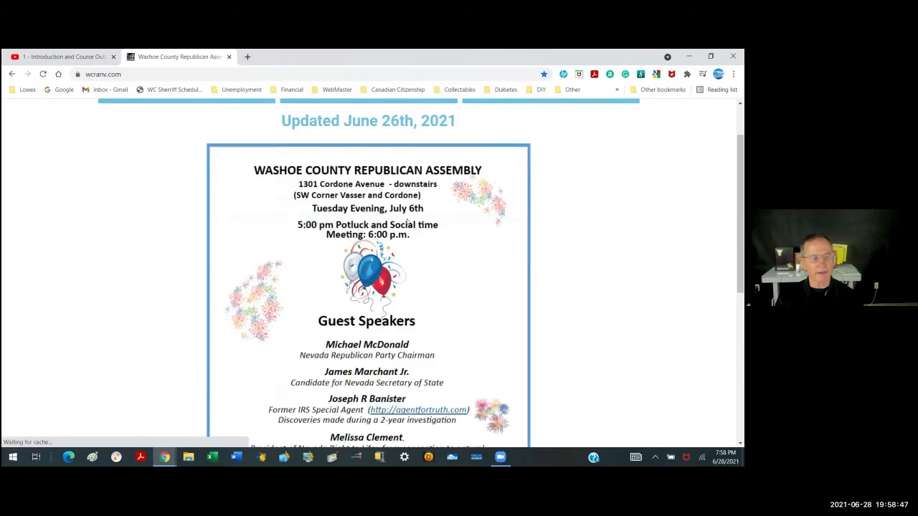
scroll(406, 221, down, 3)
scroll(405, 219, up, 4)
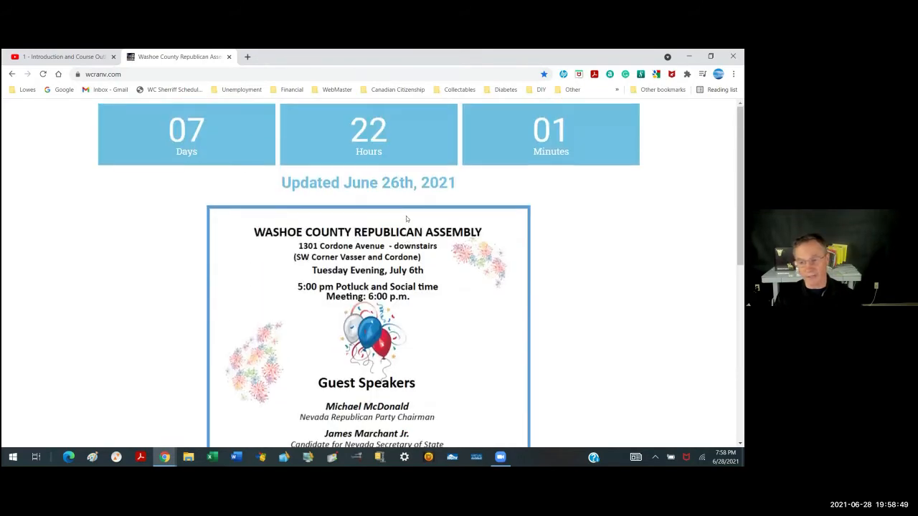
scroll(405, 214, down, 1)
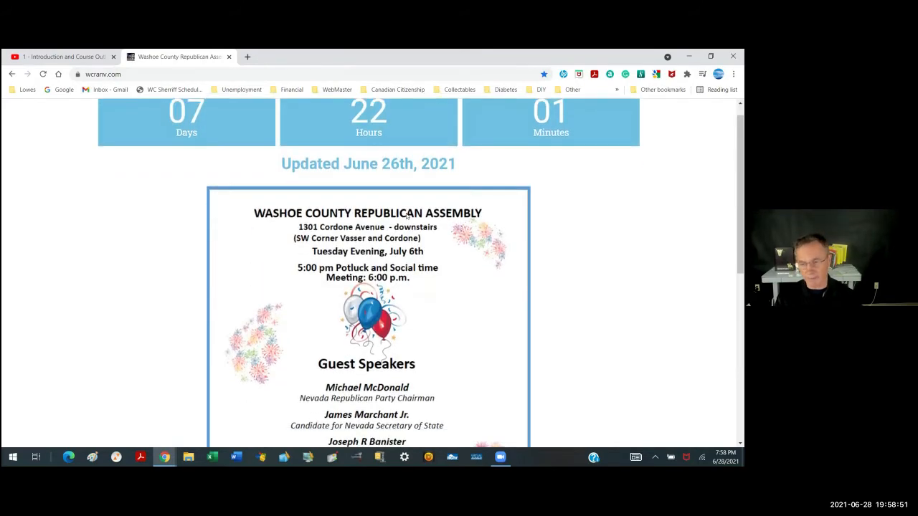
scroll(406, 214, down, 5)
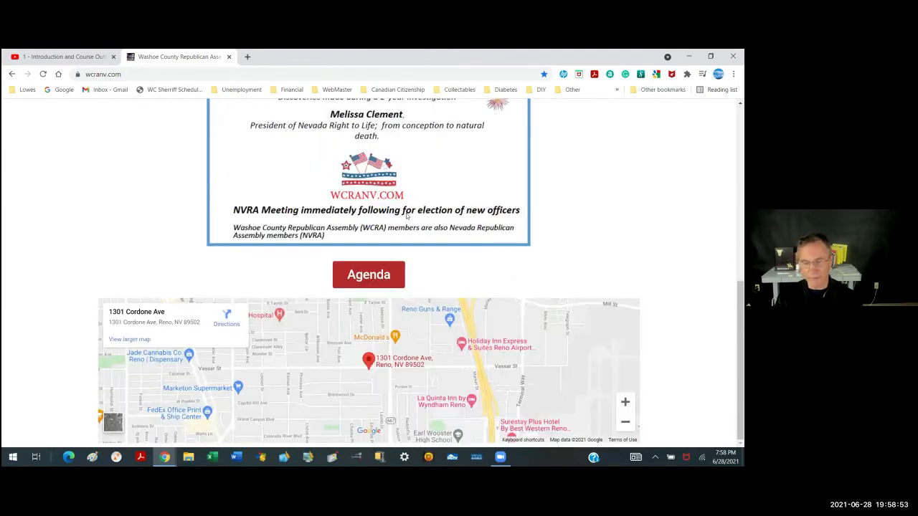
scroll(405, 215, up, 6)
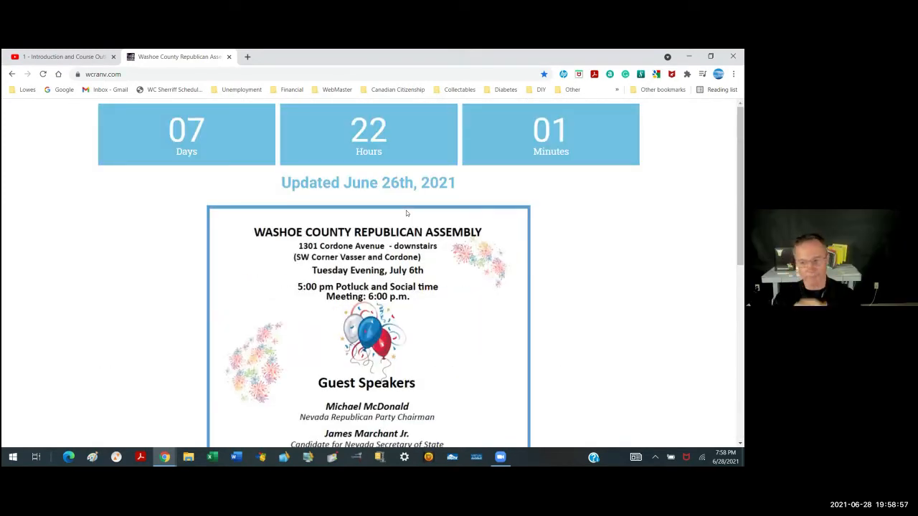
Go to wcranv.com/wp-admin and log in to WordPress with the saved credentials
click(129, 74)
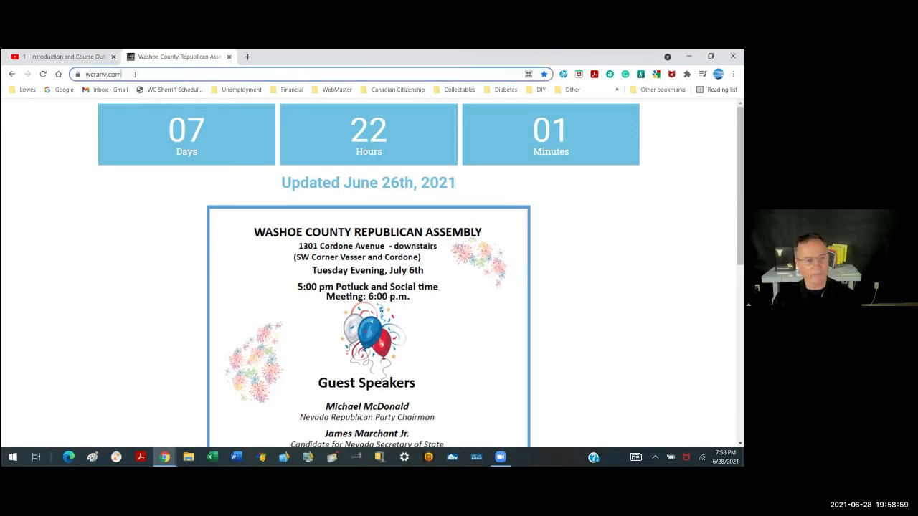
key(End)
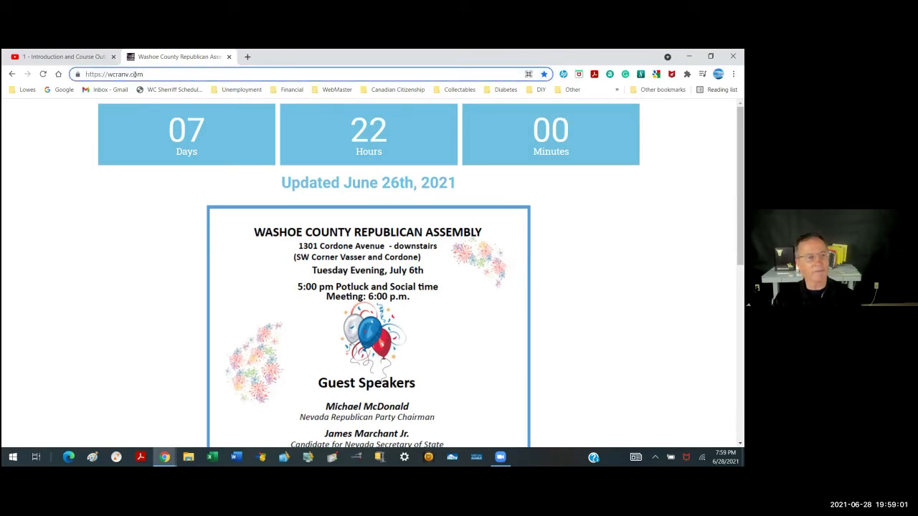
text(/)
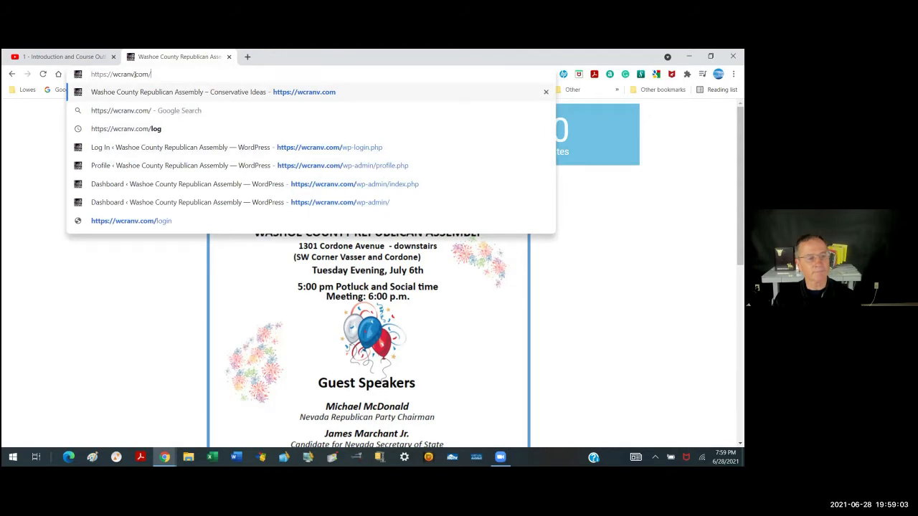
text(wp)
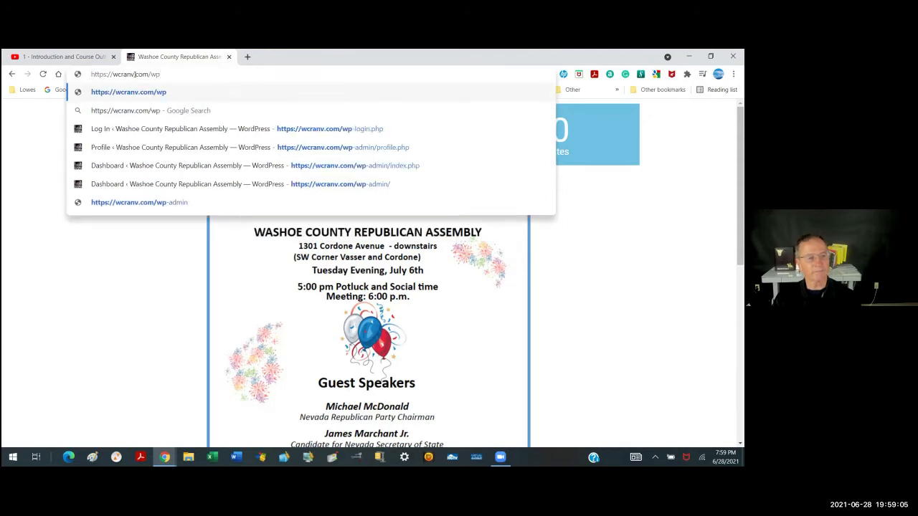
text(-admin)
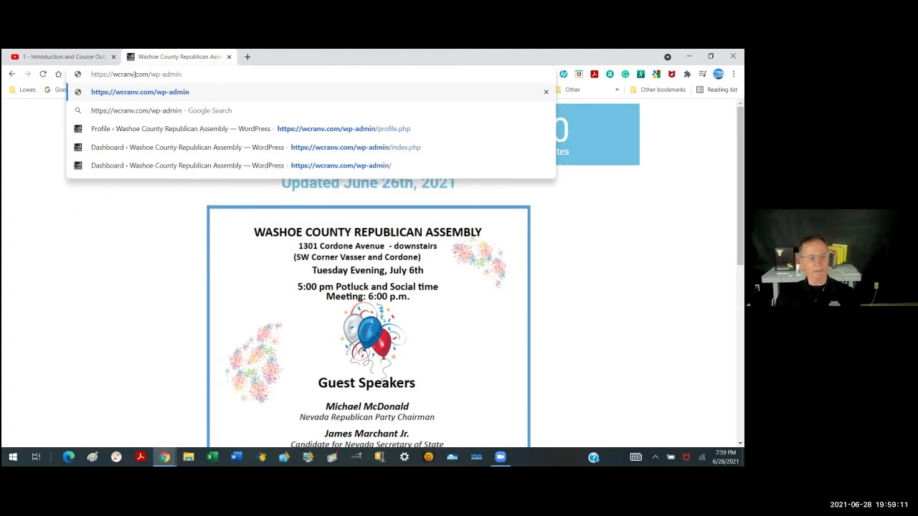
key(Return)
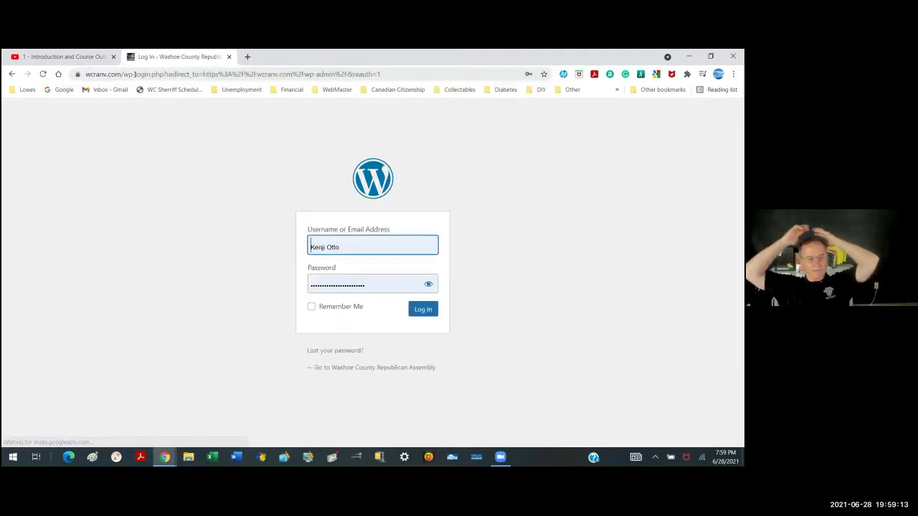
click(420, 309)
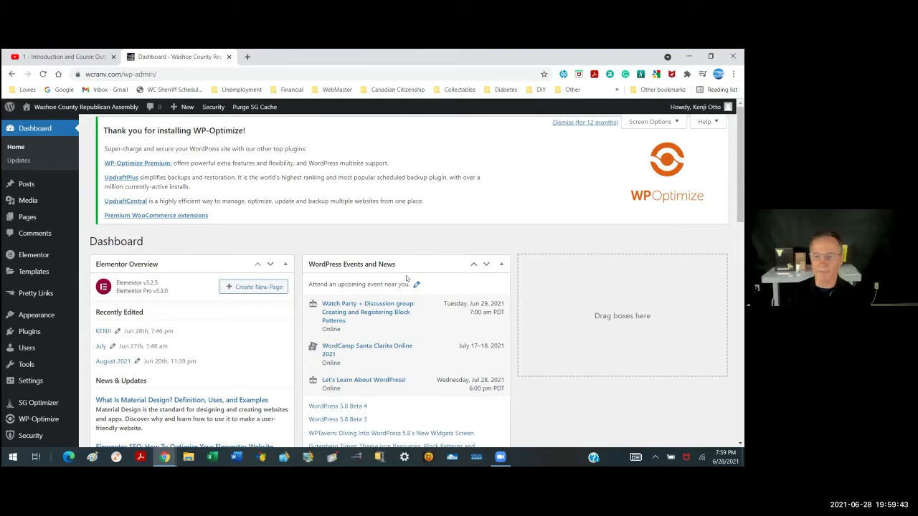
Hide the Pretty Link Quick Add, At a Glance and WordPress Events and News boxes on the dashboard, keeping Activity shown
click(674, 122)
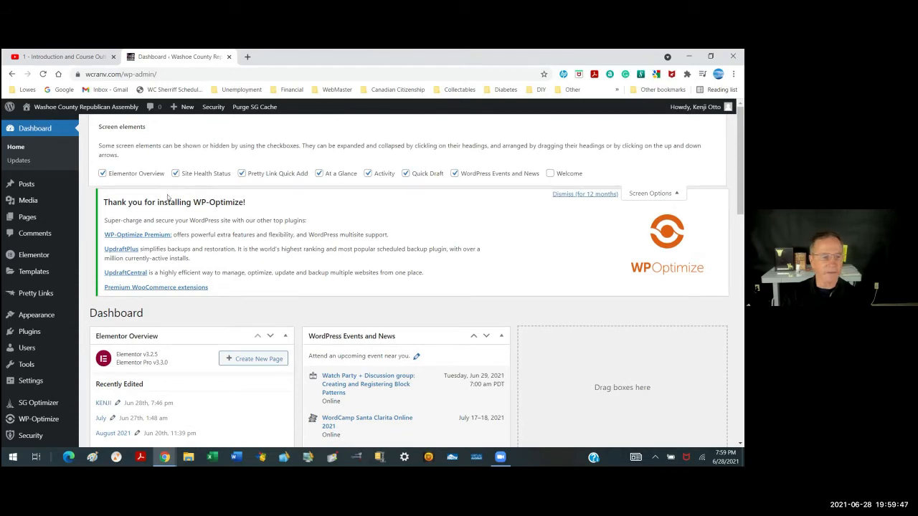
click(242, 173)
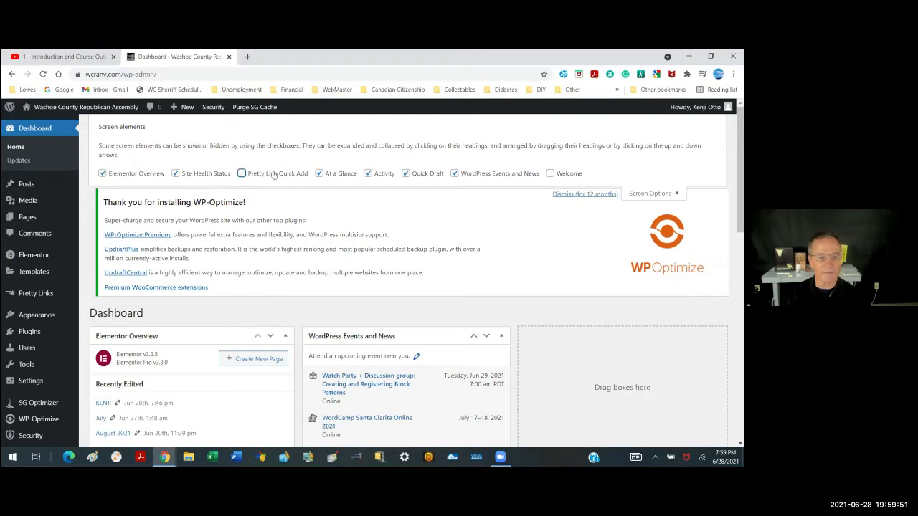
click(318, 173)
click(367, 174)
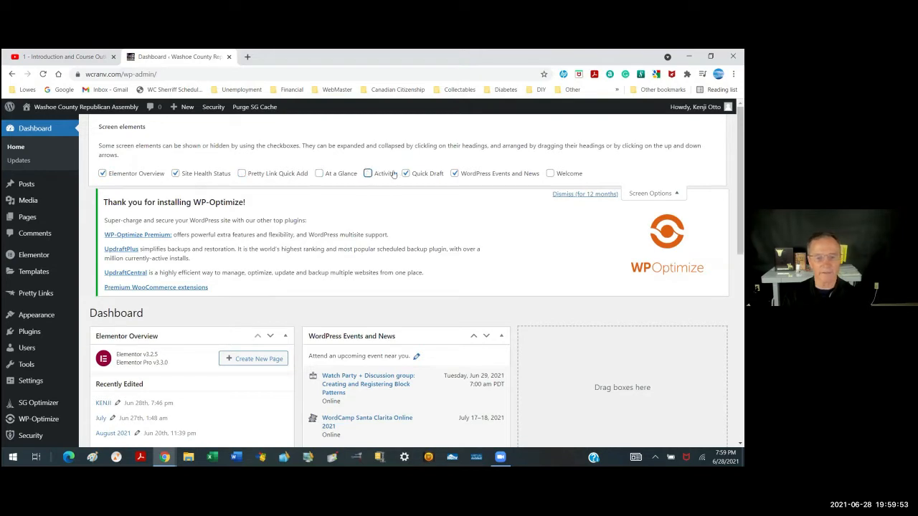
click(387, 173)
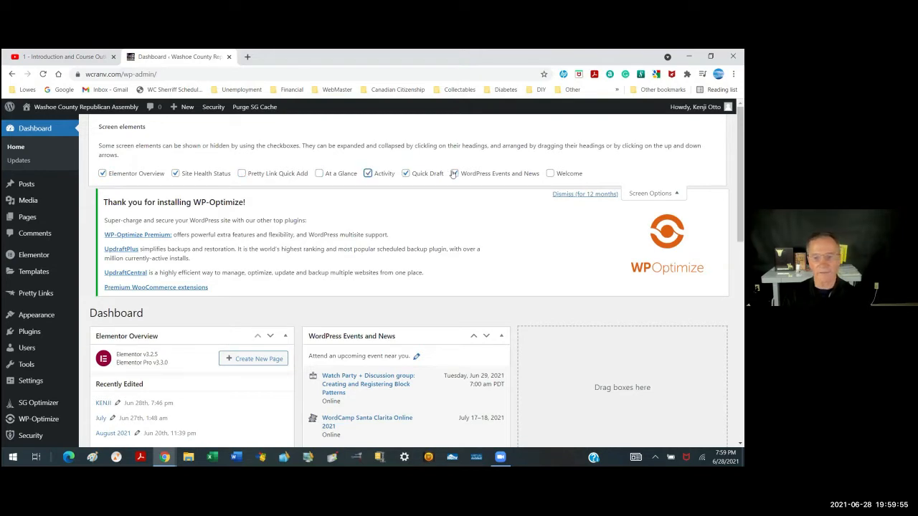
click(453, 174)
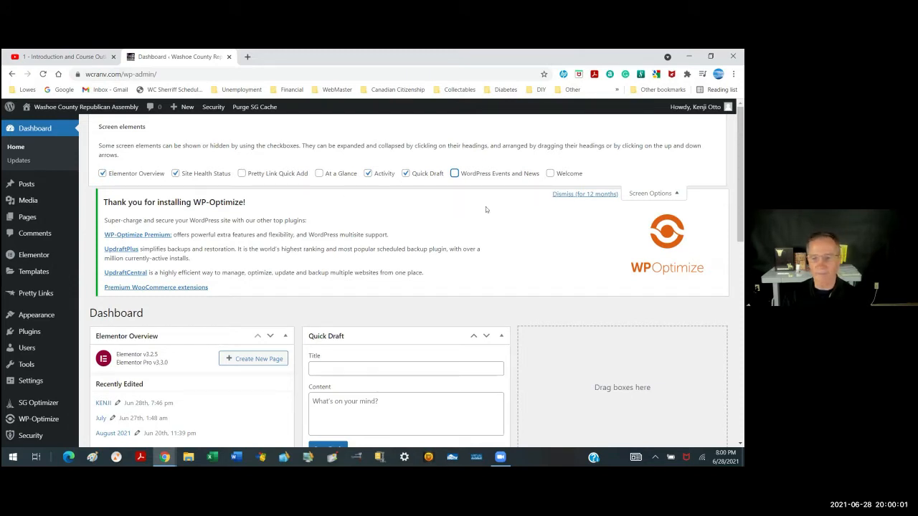
Dismiss the WP-Optimize notice for 12 months and hide the Quick Draft box on the dashboard
scroll(544, 204, down, 1)
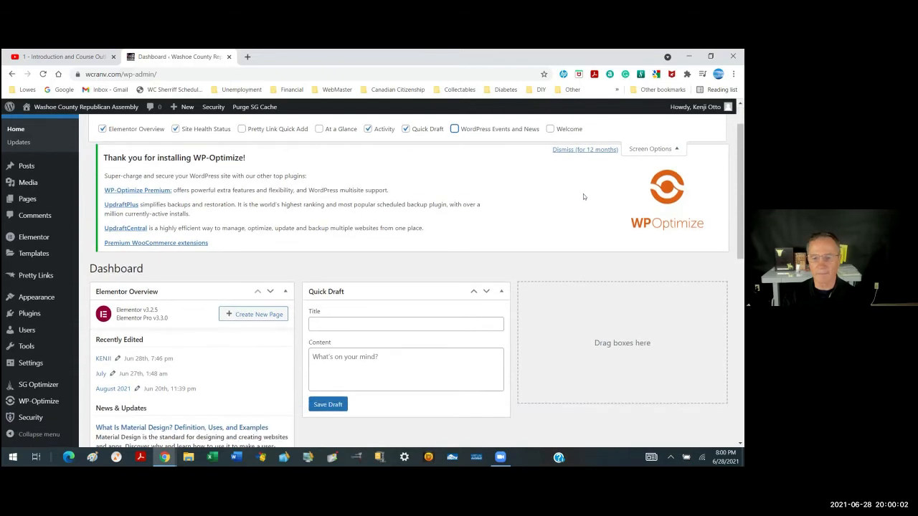
click(601, 149)
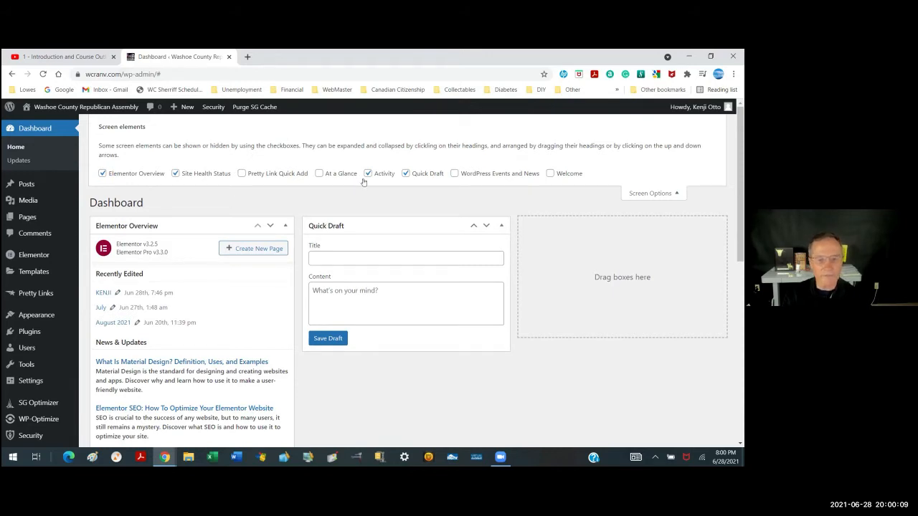
click(404, 173)
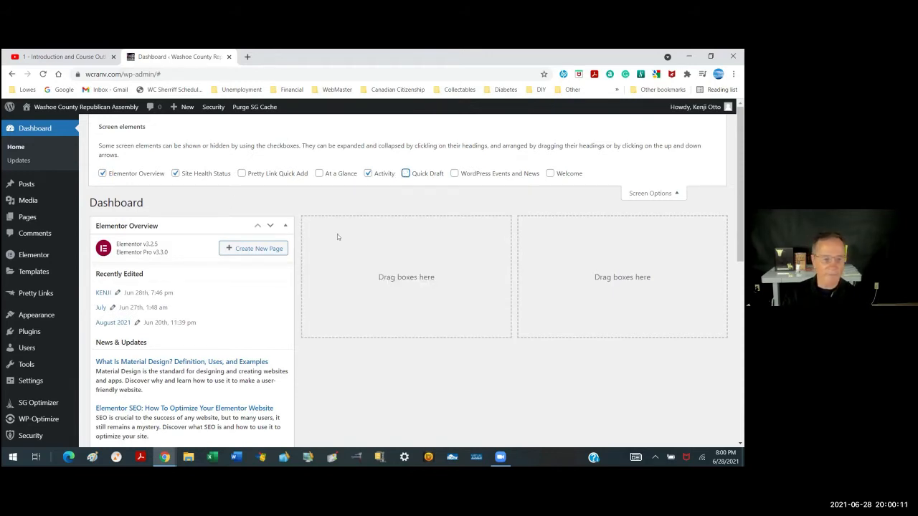
Collapse the three remaining dashboard boxes and move Activity to the second column and Site Health Status to the third
click(284, 227)
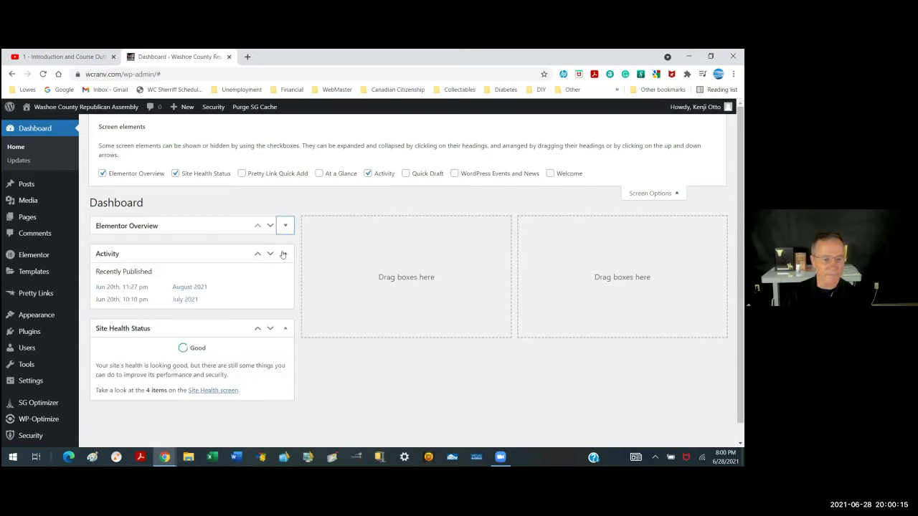
click(284, 253)
click(286, 281)
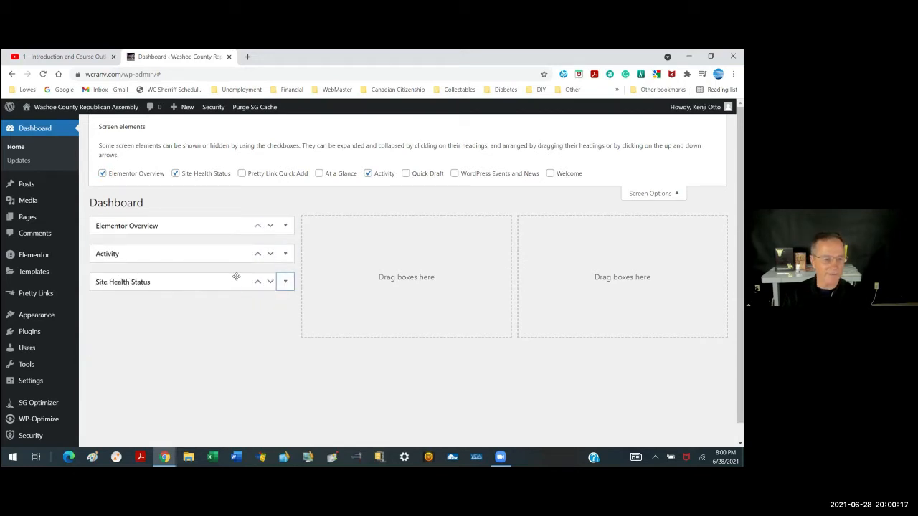
drag(182, 252, 367, 241)
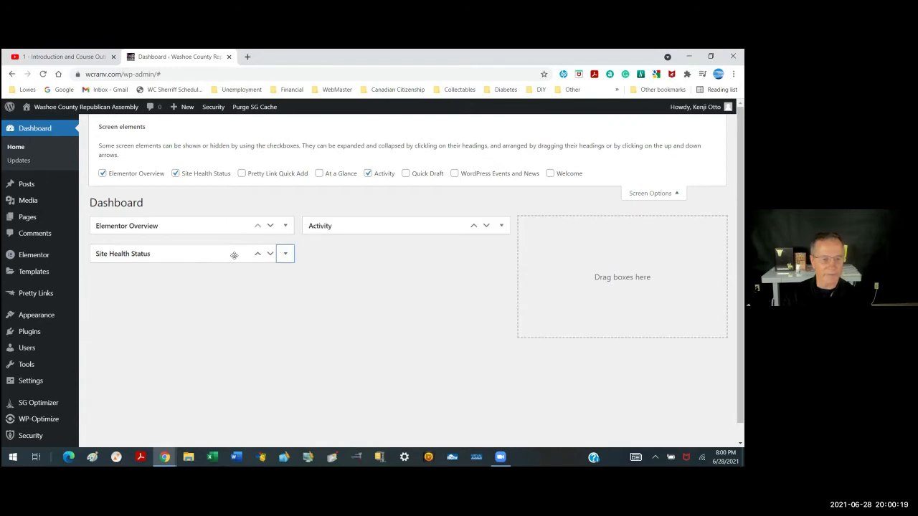
mouse_move(228, 252)
mouse_down()
mouse_move(532, 248)
mouse_move(658, 231)
mouse_up()
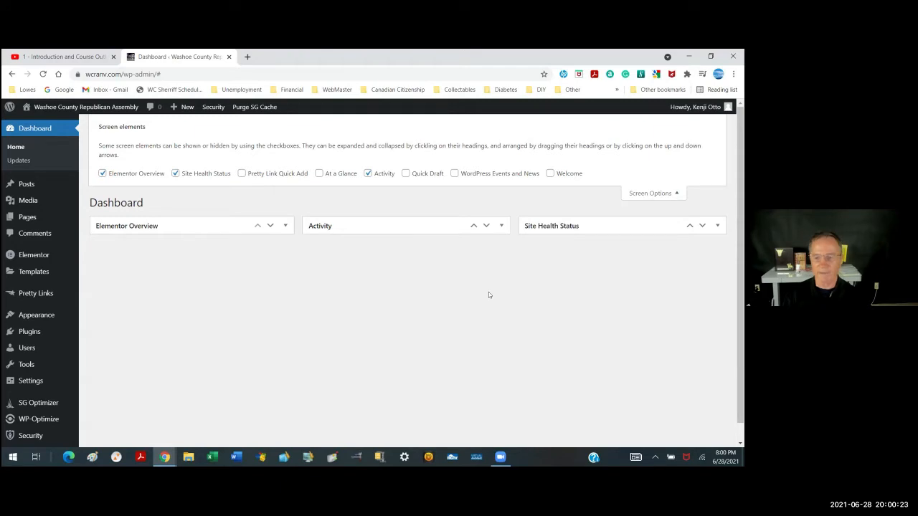
Expand the Site Health Status box, open the Site Health screen and read the inactive plugins and default theme recommendations
click(716, 225)
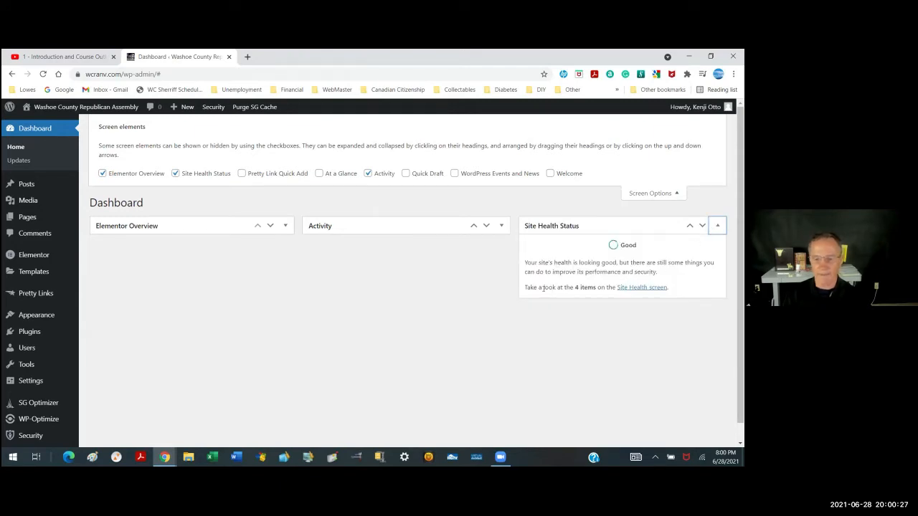
click(631, 288)
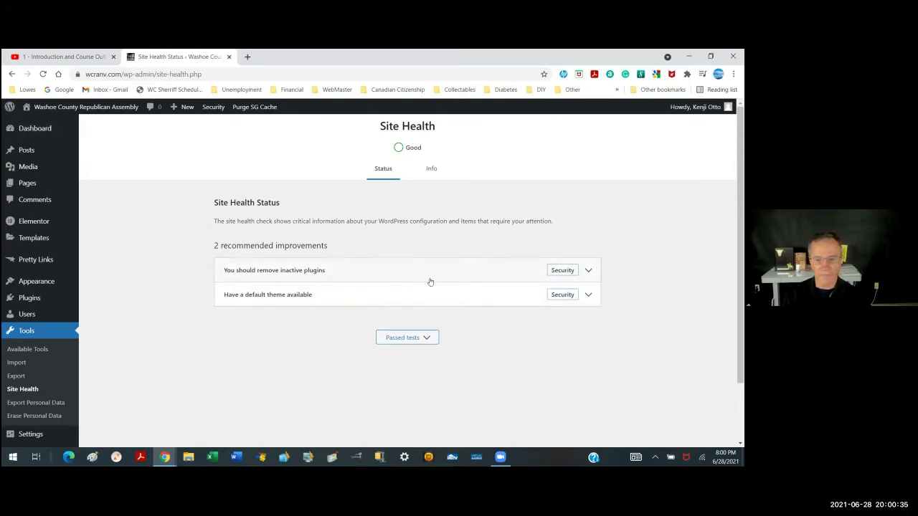
click(587, 272)
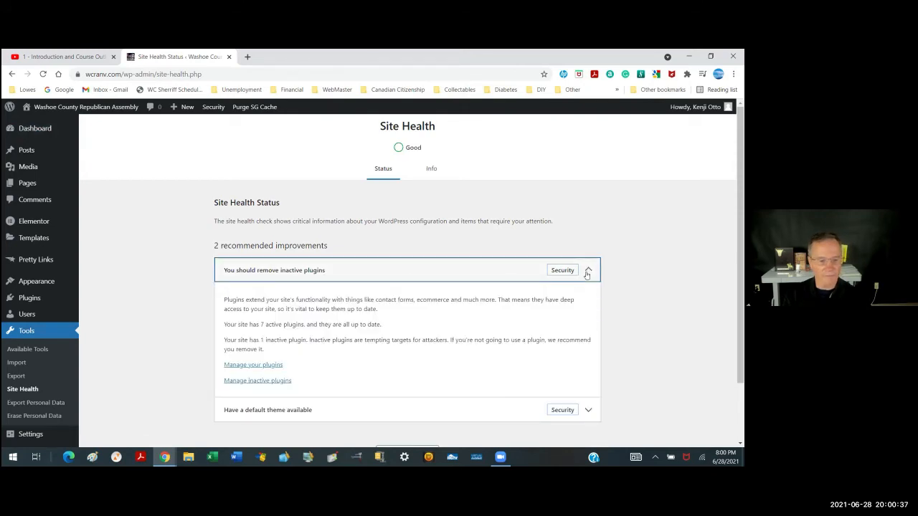
click(587, 273)
click(587, 295)
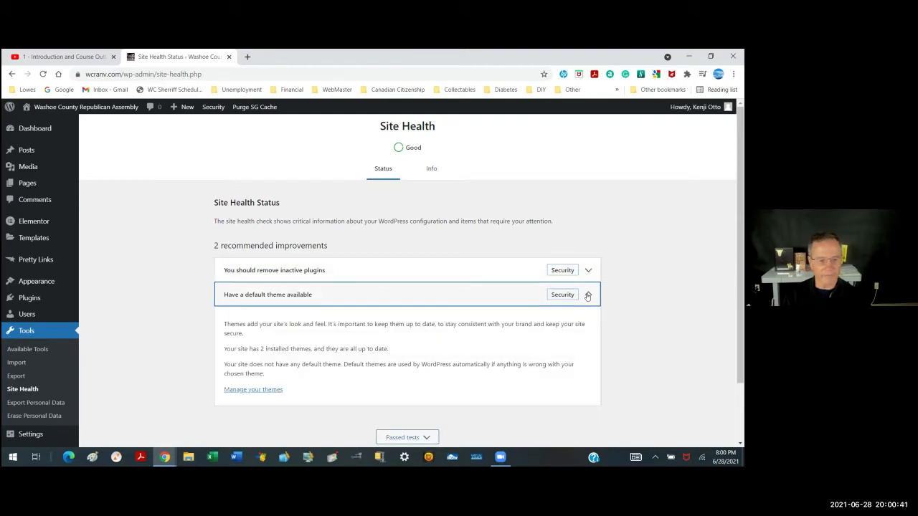
click(587, 295)
mouse_move(44, 305)
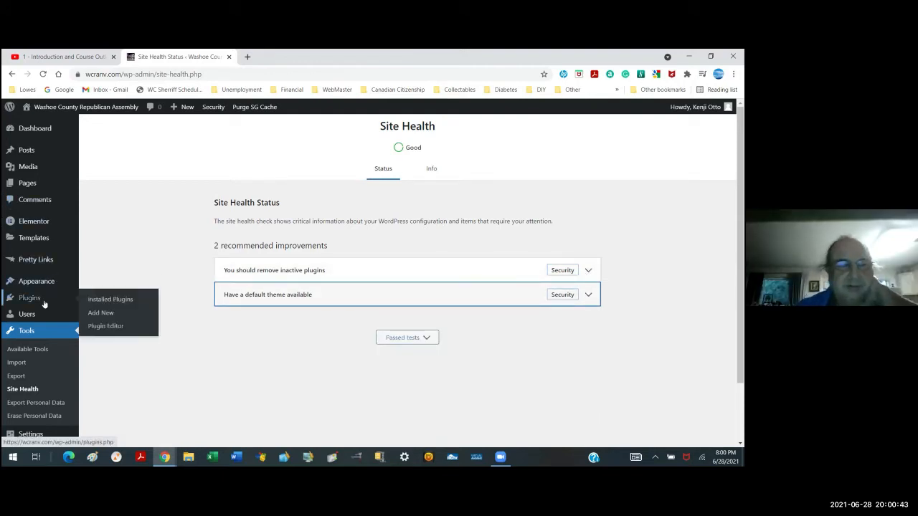
Return from Site Health to the dashboard and look over the Pretty Links list
click(12, 74)
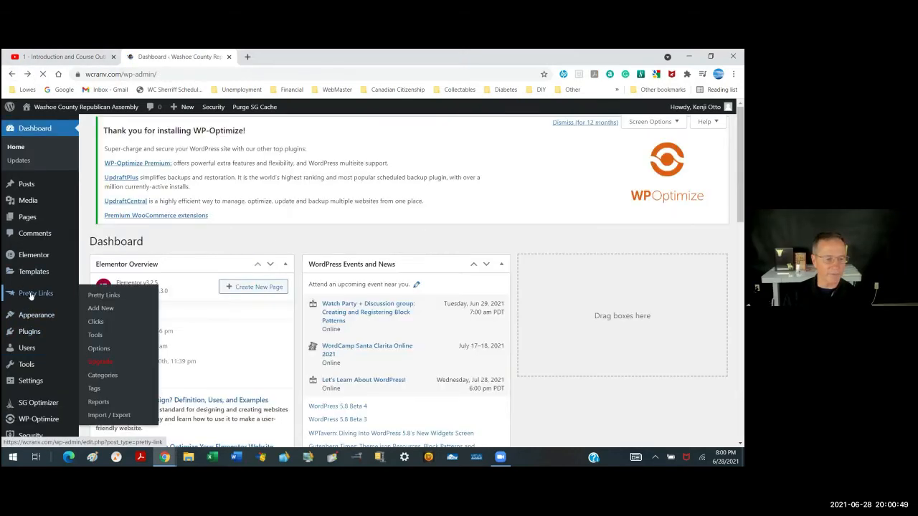
click(32, 293)
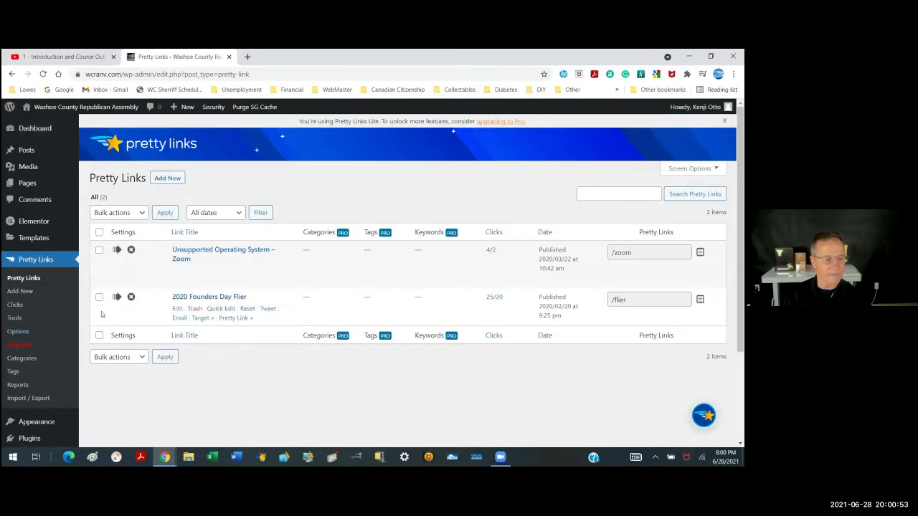
scroll(32, 313, down, 3)
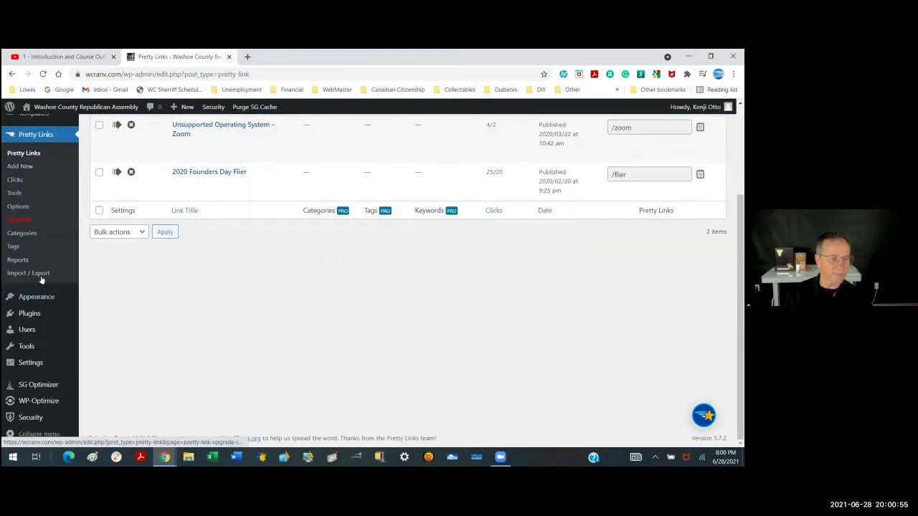
Review the installed plugins and update Elementor Pro to version 3.3.1
click(32, 314)
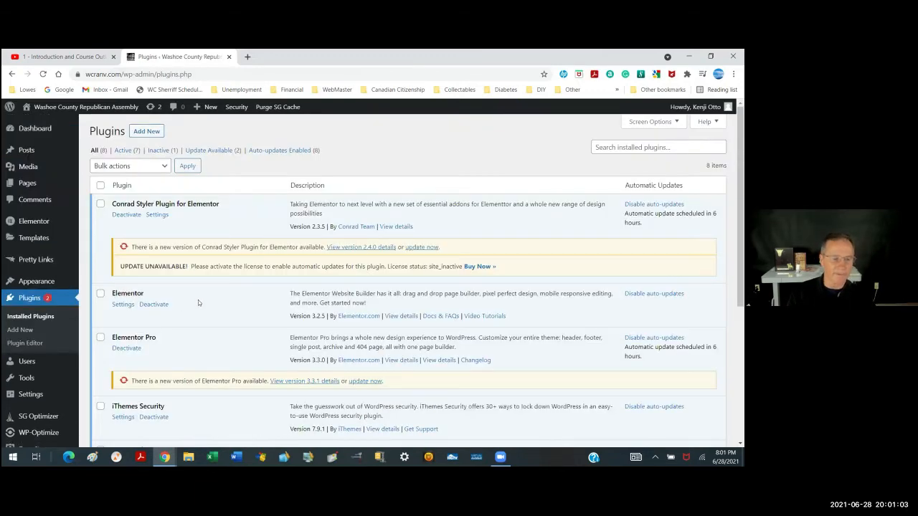
scroll(190, 311, down, 1)
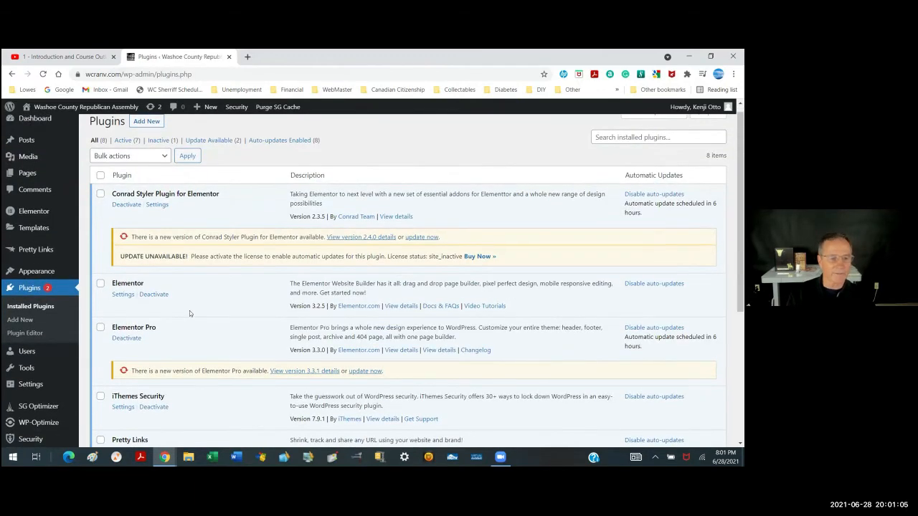
scroll(190, 310, down, 2)
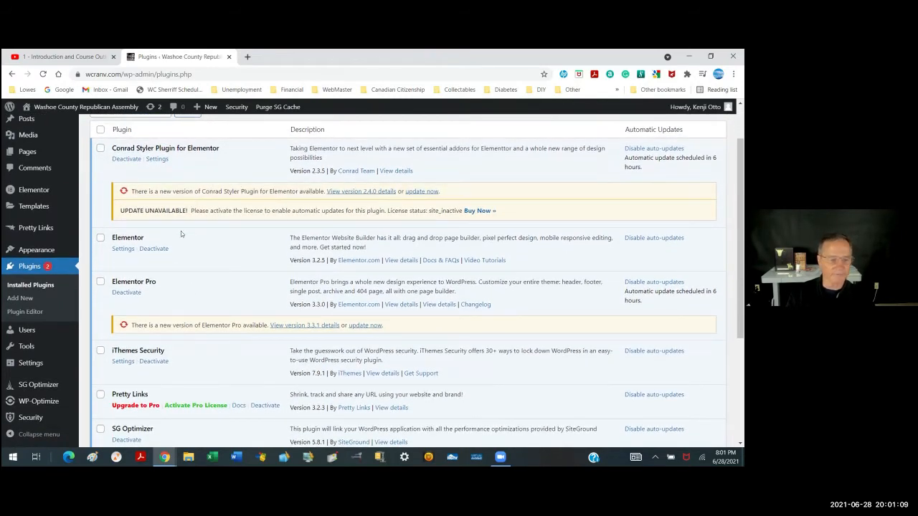
scroll(181, 233, down, 2)
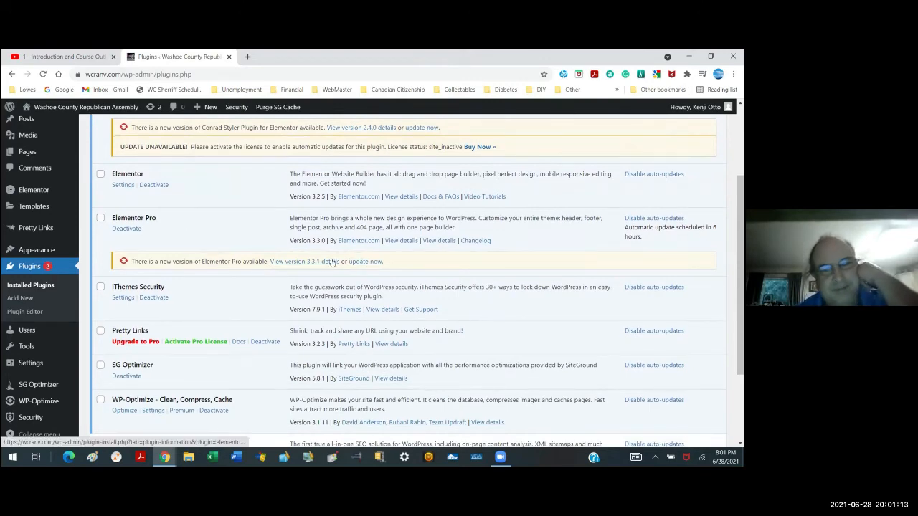
scroll(301, 251, down, 3)
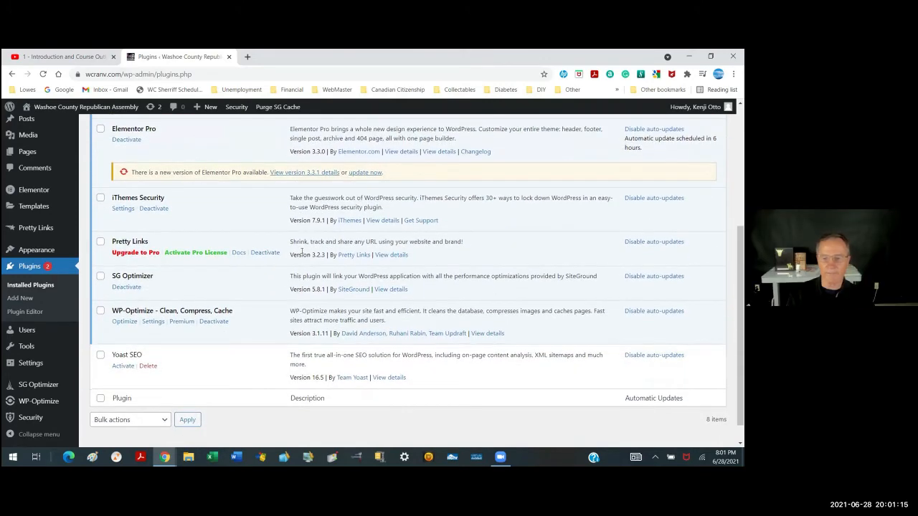
scroll(302, 252, up, 3)
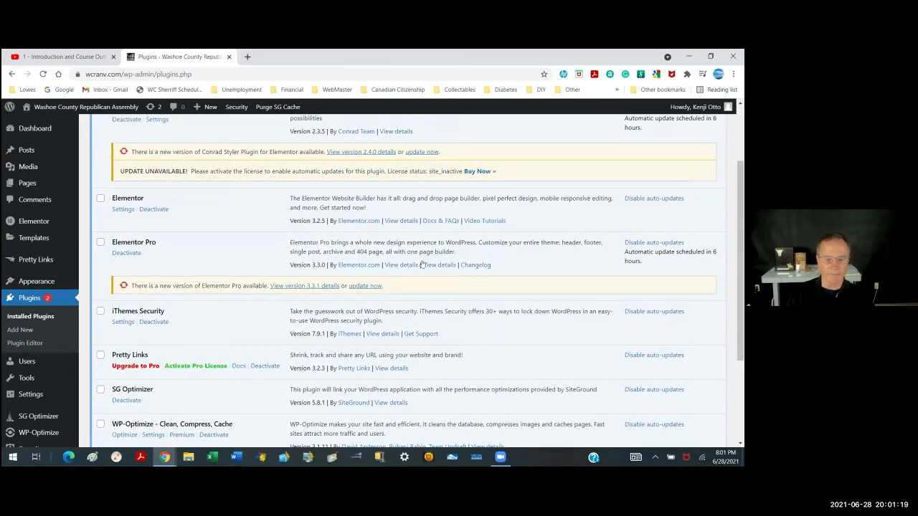
click(370, 286)
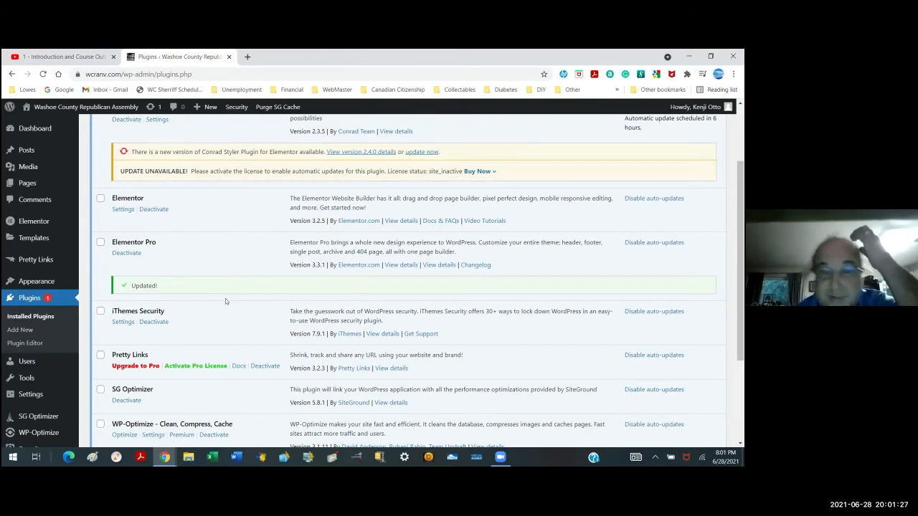
Check the remaining installed plugins and their automatic update settings, from Elementor down to Yoast SEO
scroll(225, 298, down, 1)
scroll(225, 298, down, 2)
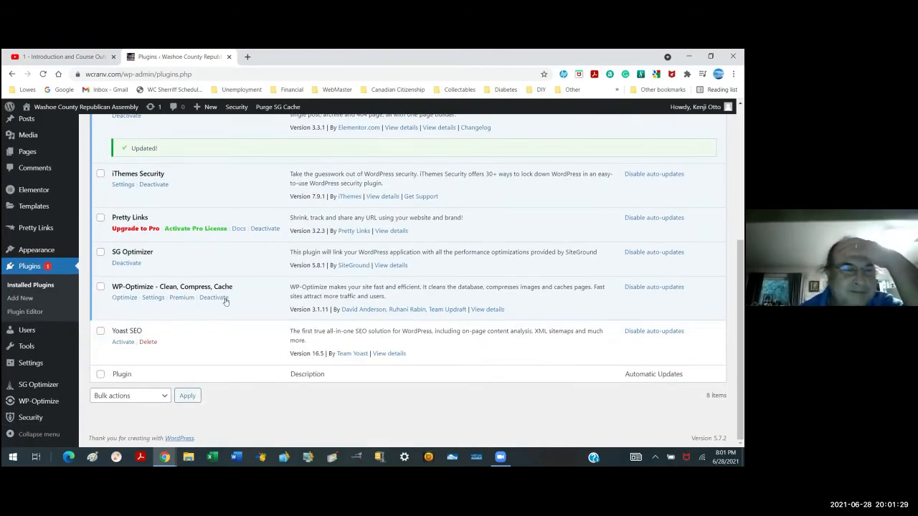
scroll(225, 298, up, 5)
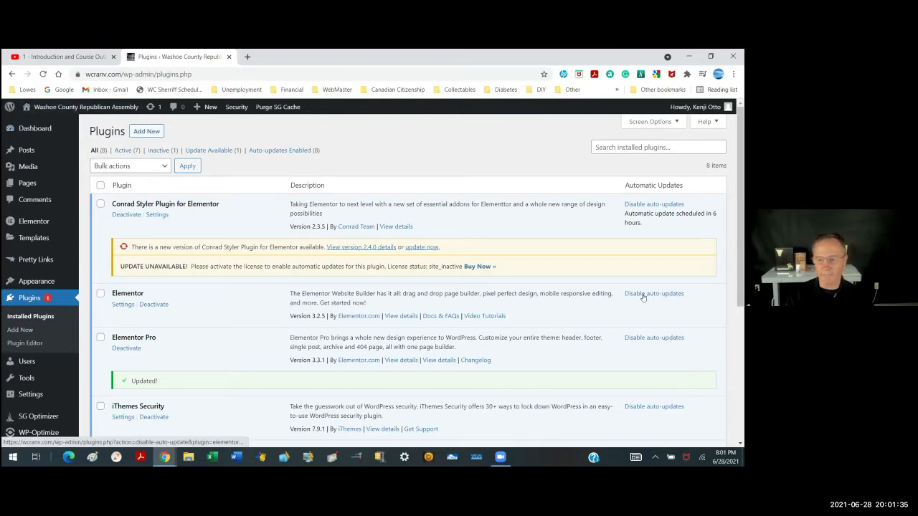
scroll(666, 359, down, 2)
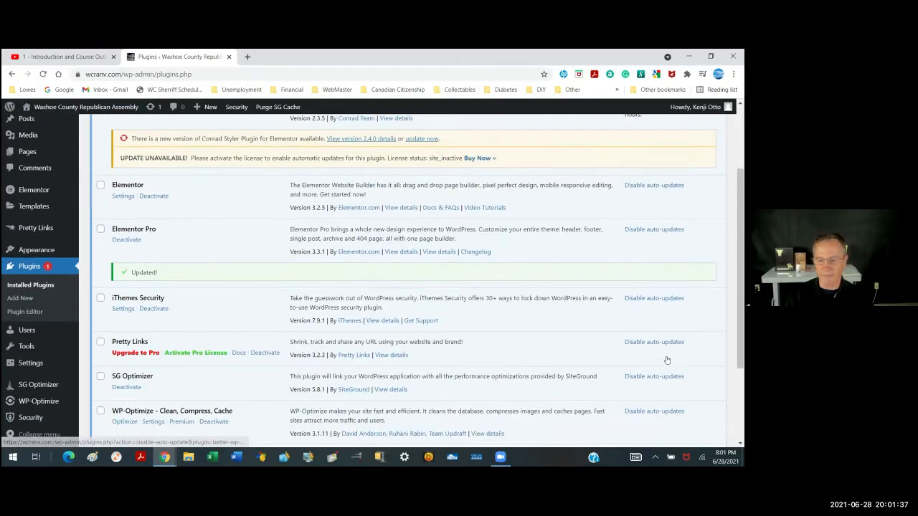
scroll(666, 359, down, 1)
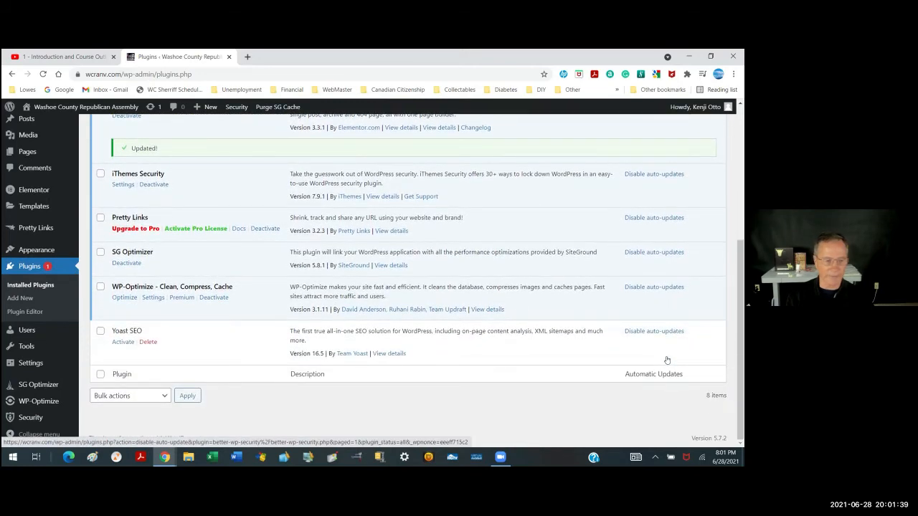
scroll(666, 359, up, 3)
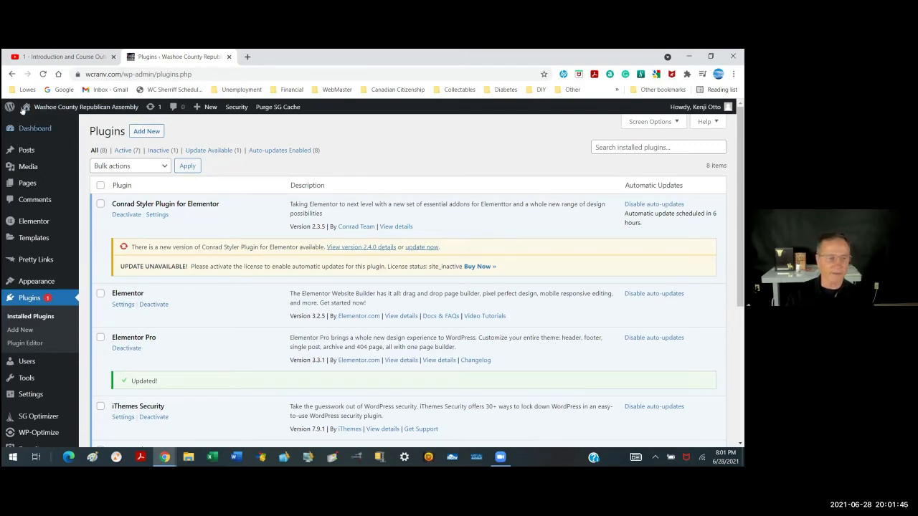
Visit the live wcranv.com home page and pull its browser window out of full size to uncover the window behind
click(59, 107)
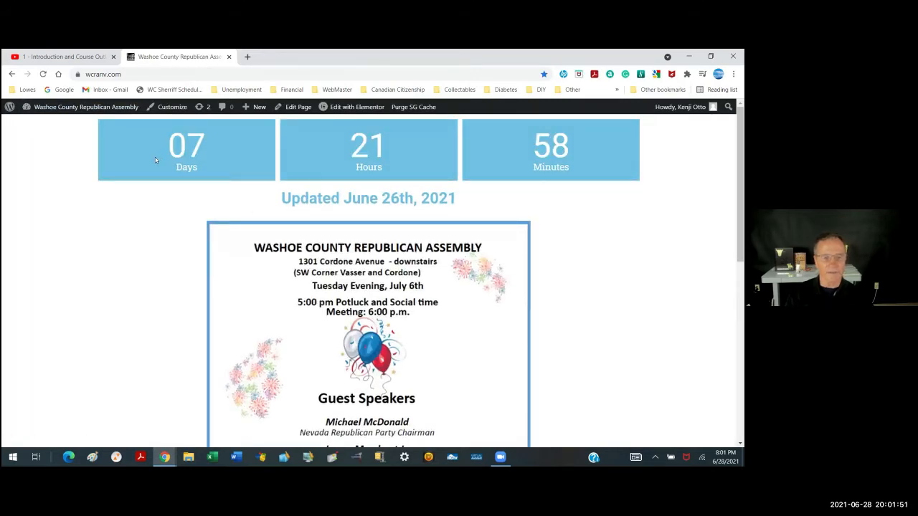
click(294, 107)
drag(373, 53, 439, 53)
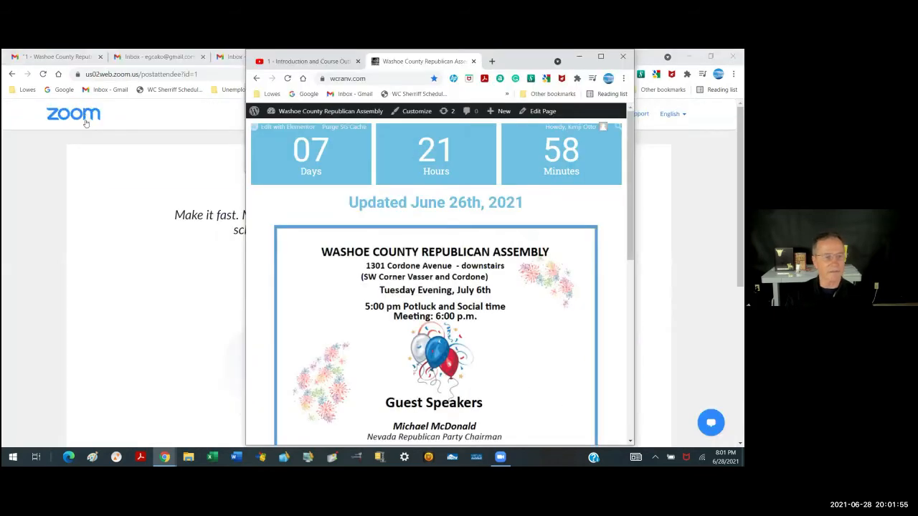
Close the Zoom and Elementor 2021 YouTube tabs in the background browser window, and close that window with its remaining tabs
click(110, 155)
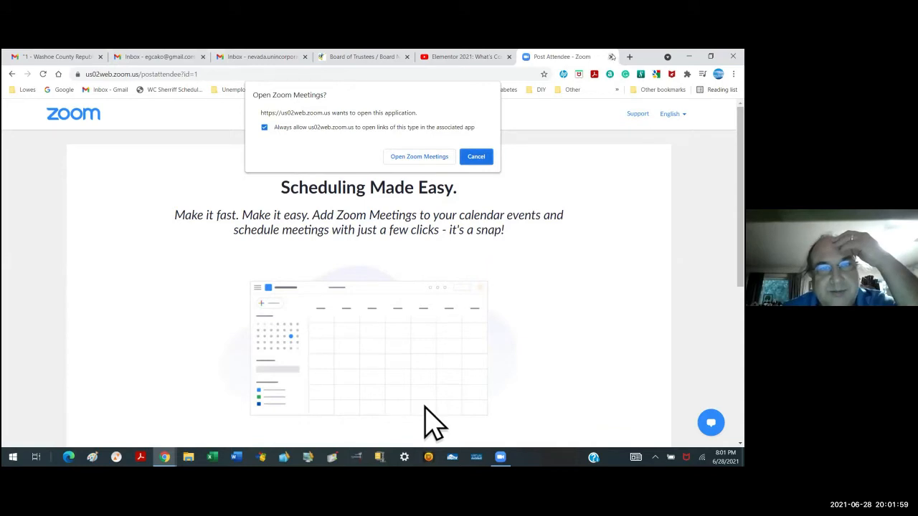
key(ctrl+w)
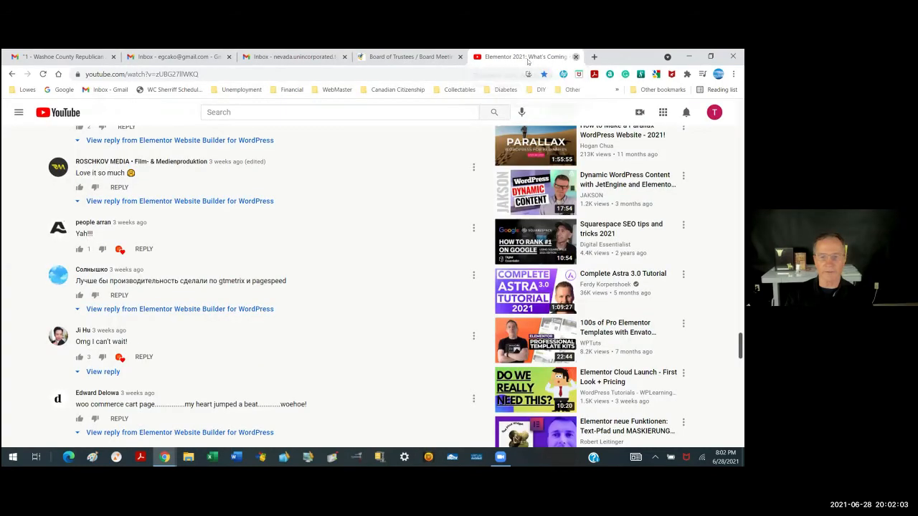
click(575, 57)
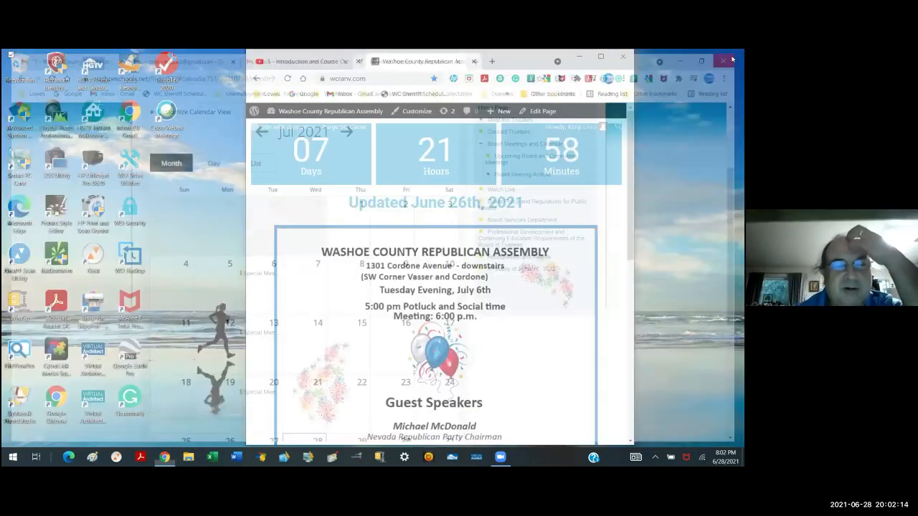
click(732, 57)
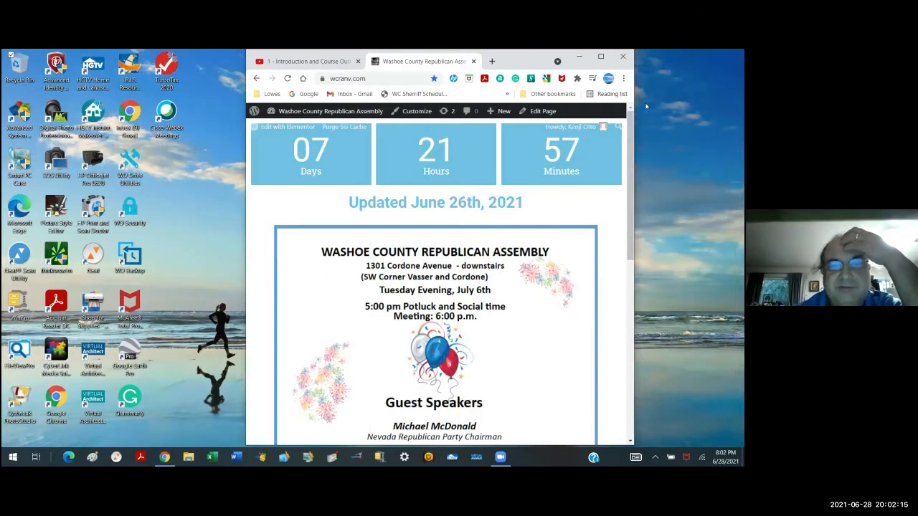
Look through the countdown and meeting flyer on the home page and maximize the browser window
scroll(340, 139, down, 3)
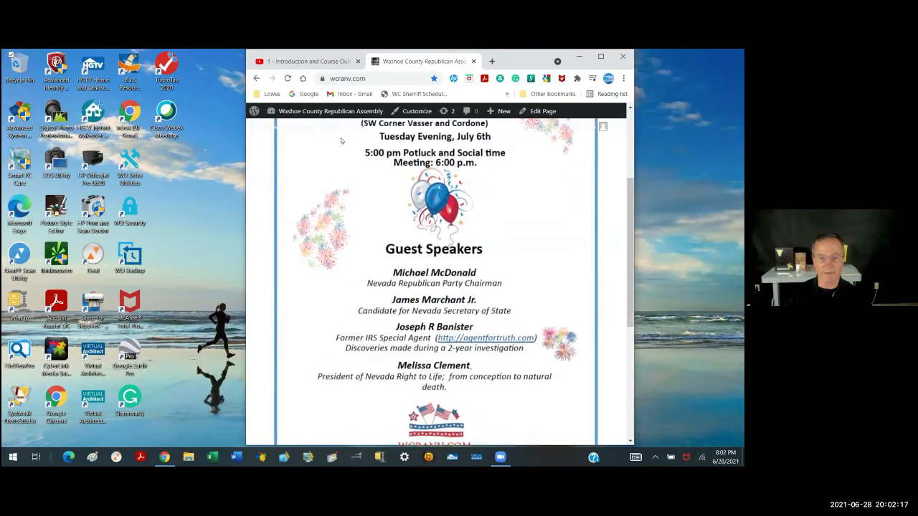
scroll(340, 138, down, 3)
scroll(356, 138, up, 3)
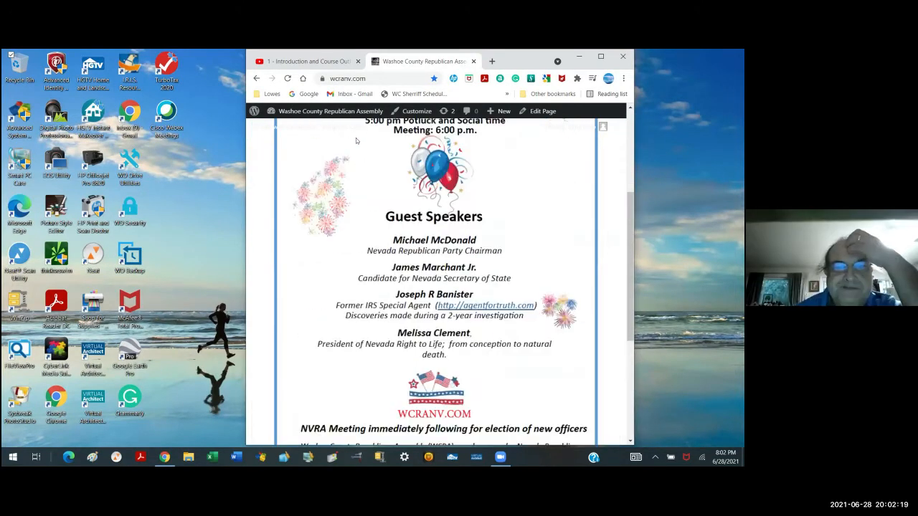
scroll(355, 138, up, 4)
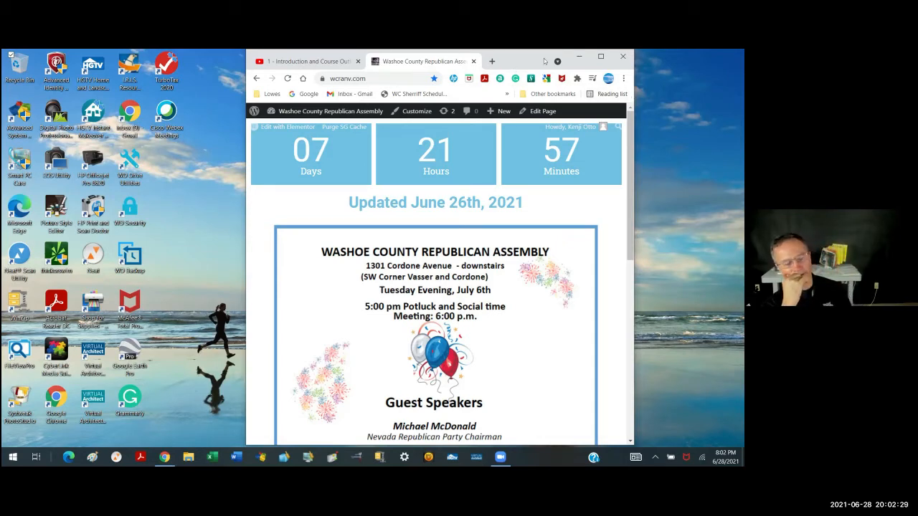
click(601, 56)
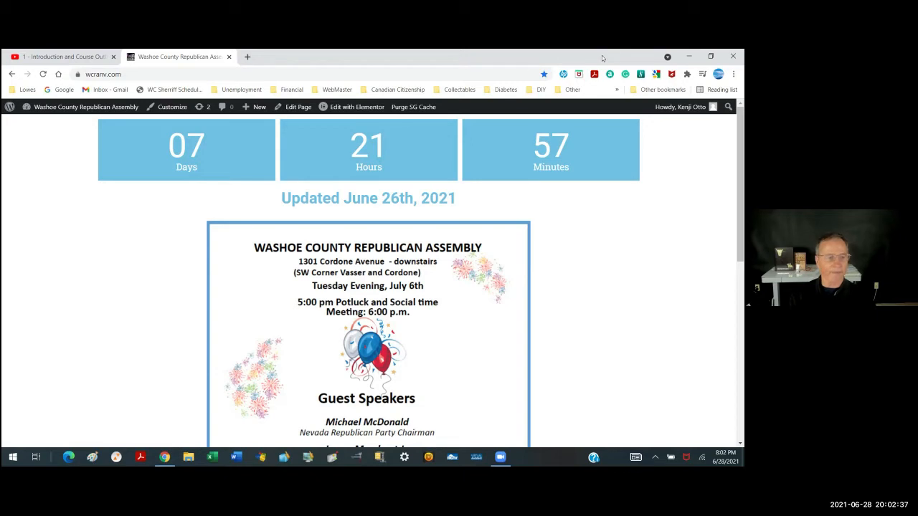
Return to the WordPress dashboard and hide the Site Health Status box
click(95, 108)
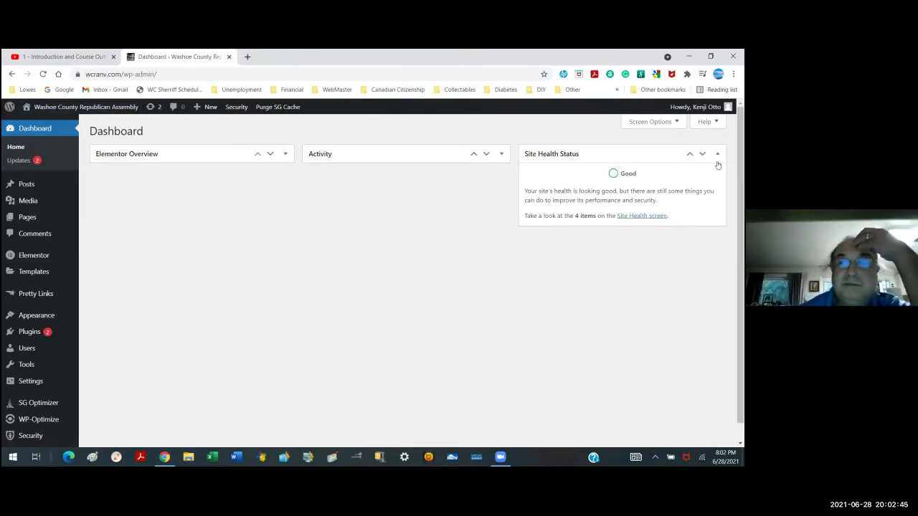
mouse_move(712, 116)
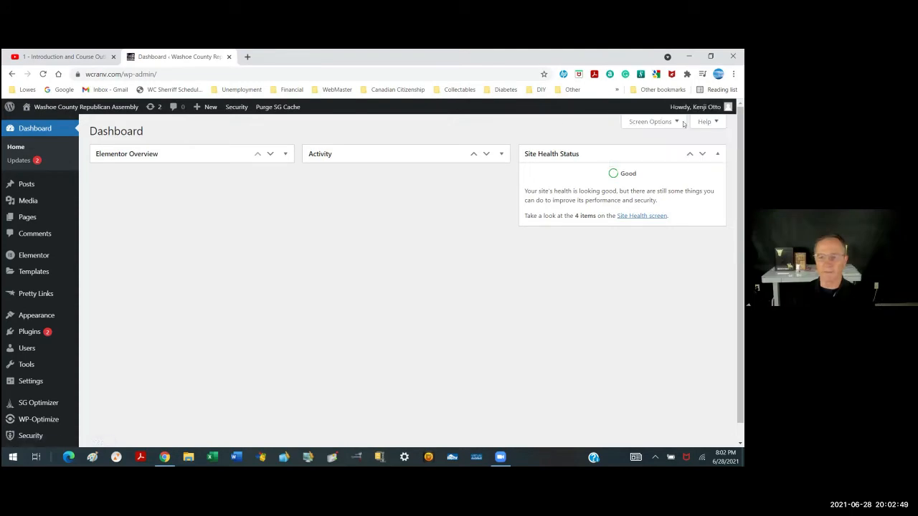
click(677, 122)
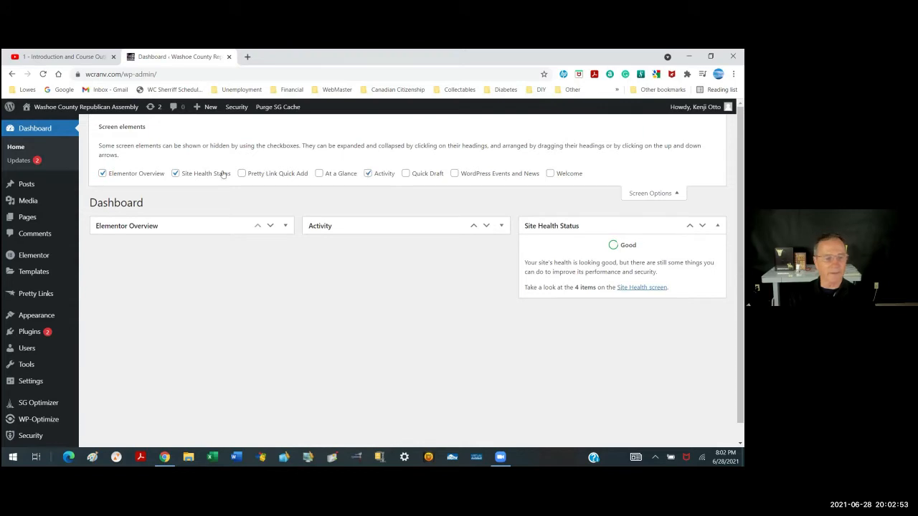
click(175, 174)
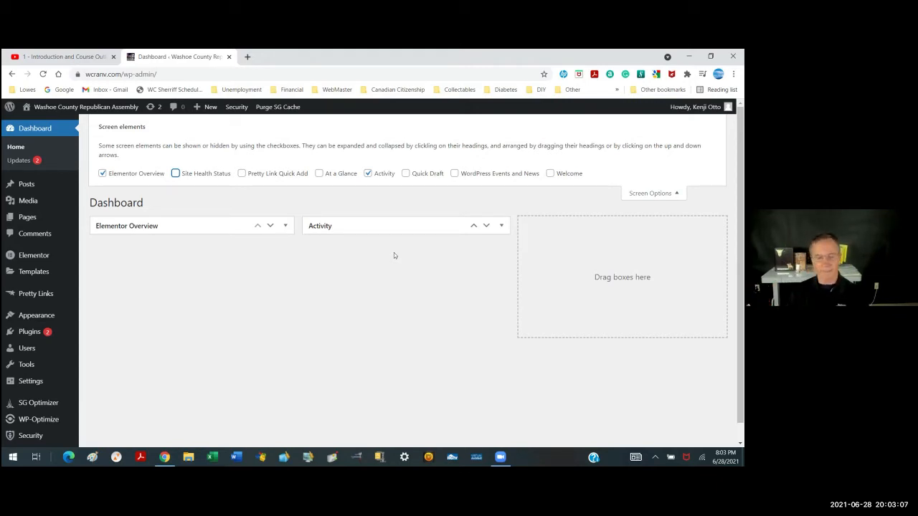
Check the WordPress Updates page and try to update the PowerPack Pro for Elementor plugin to version 2.4.0
click(18, 161)
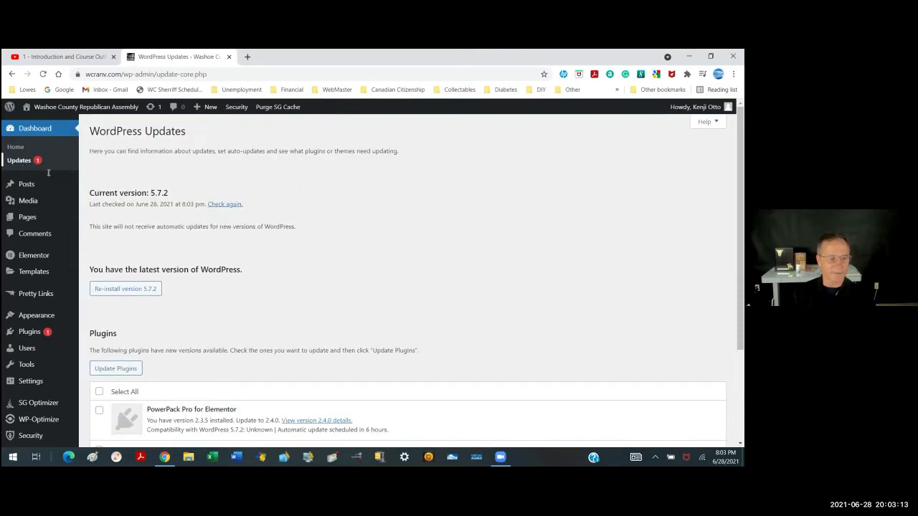
scroll(191, 247, down, 2)
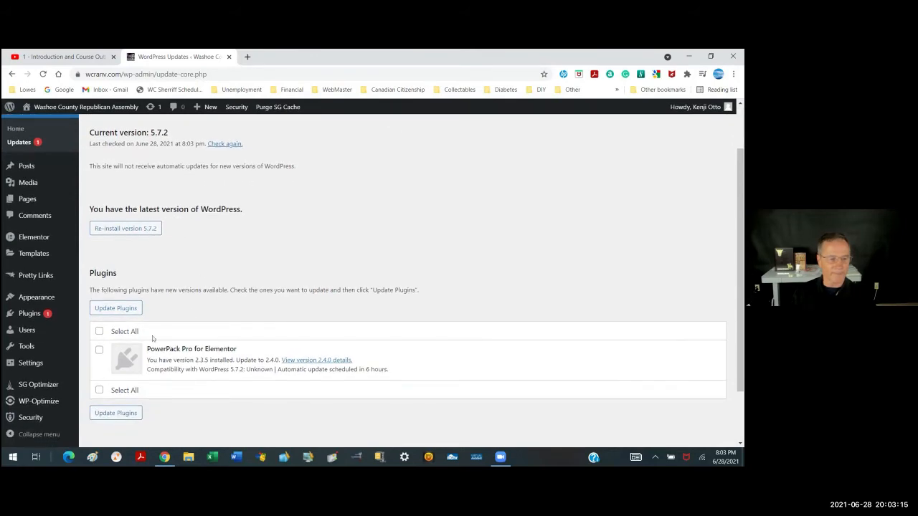
click(101, 332)
click(118, 308)
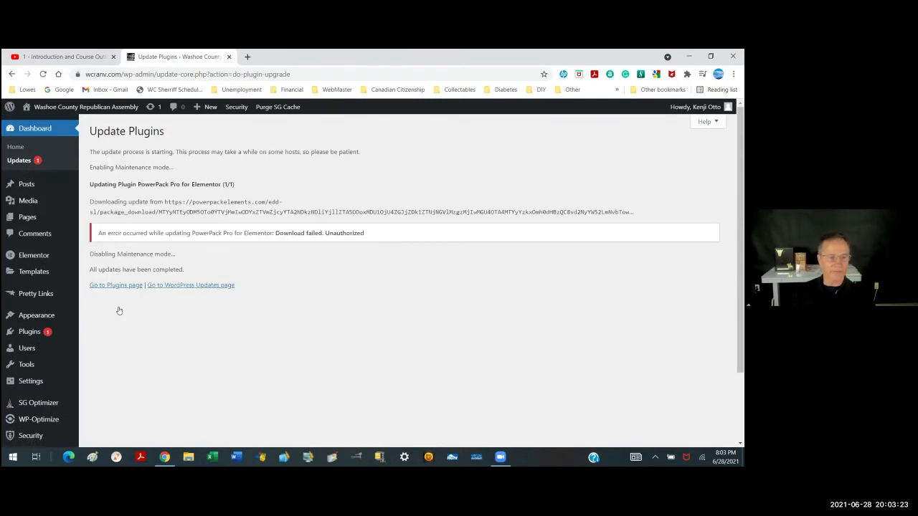
scroll(49, 216, down, 1)
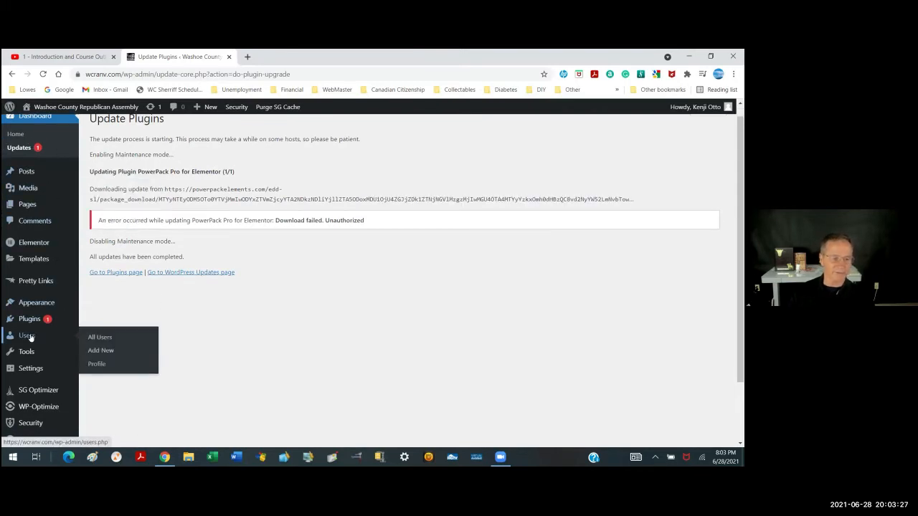
scroll(29, 337, up, 1)
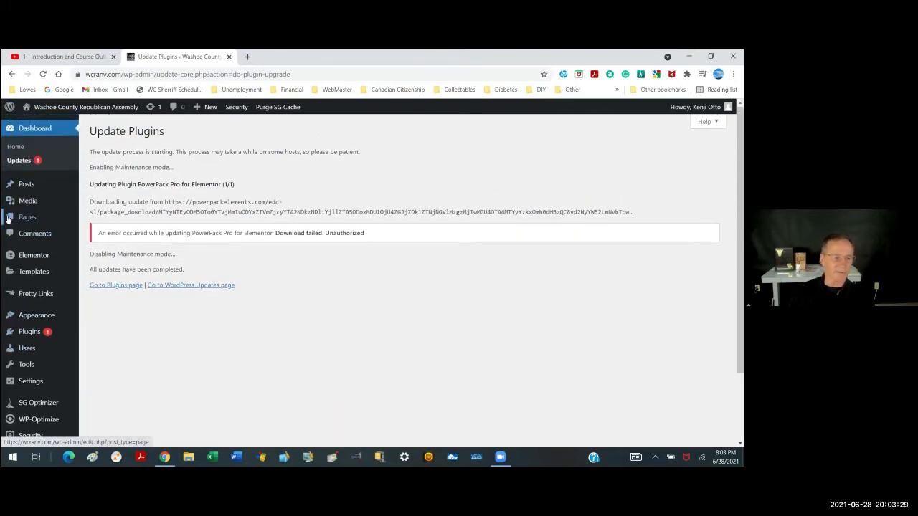
mouse_move(20, 223)
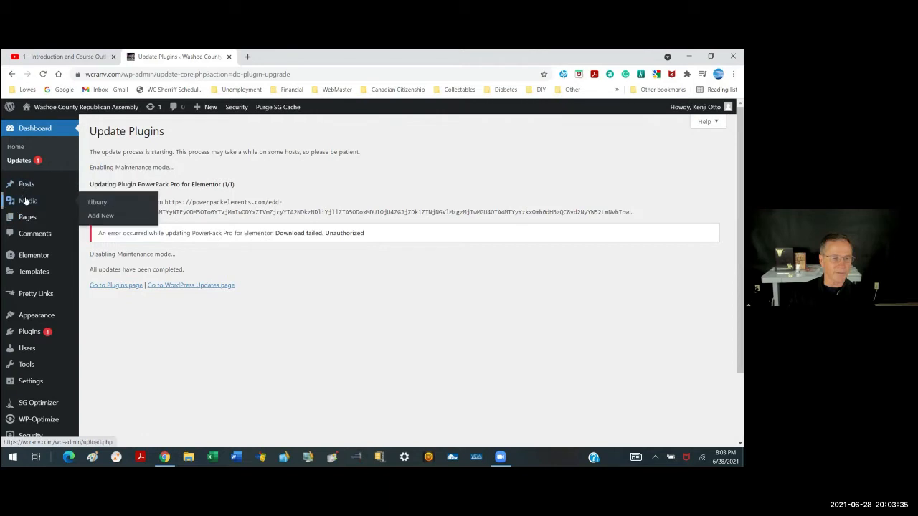
Open the Media Library and look over the uploaded files
click(25, 204)
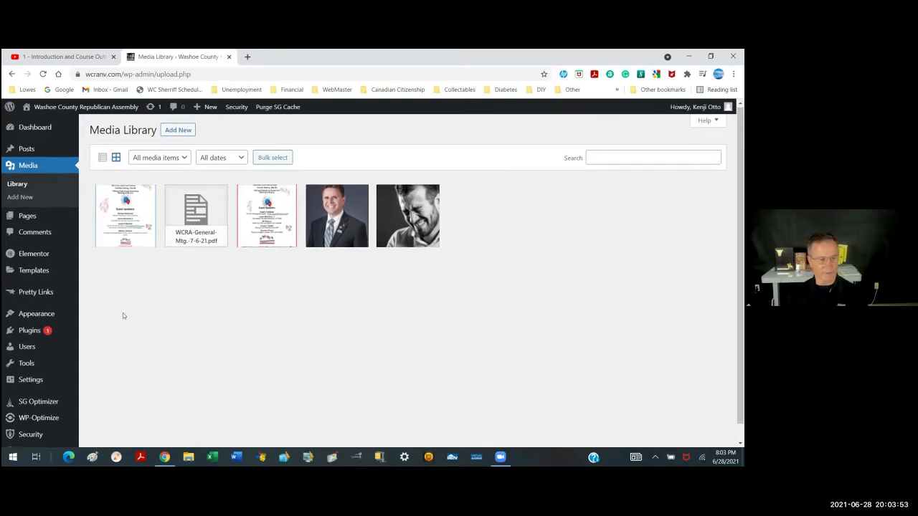
scroll(123, 315, down, 1)
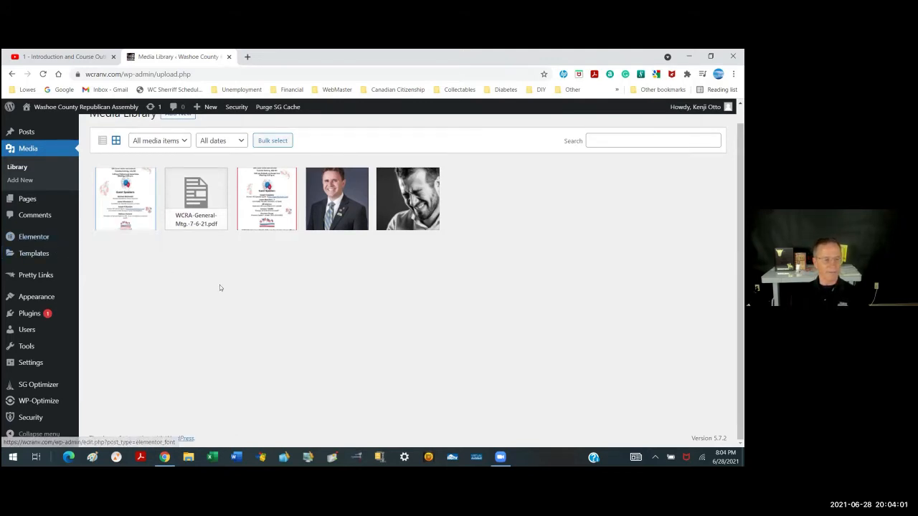
Open the published page listed below July for editing with Elementor
mouse_move(33, 198)
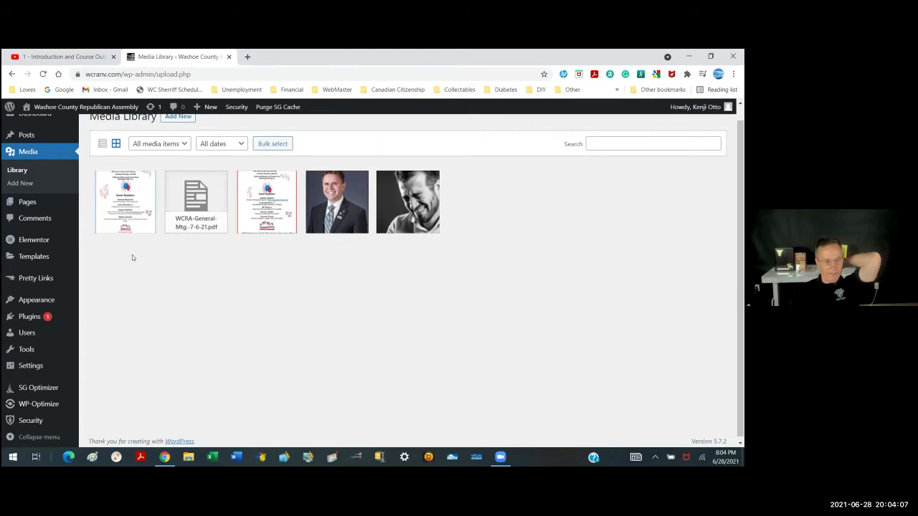
click(98, 204)
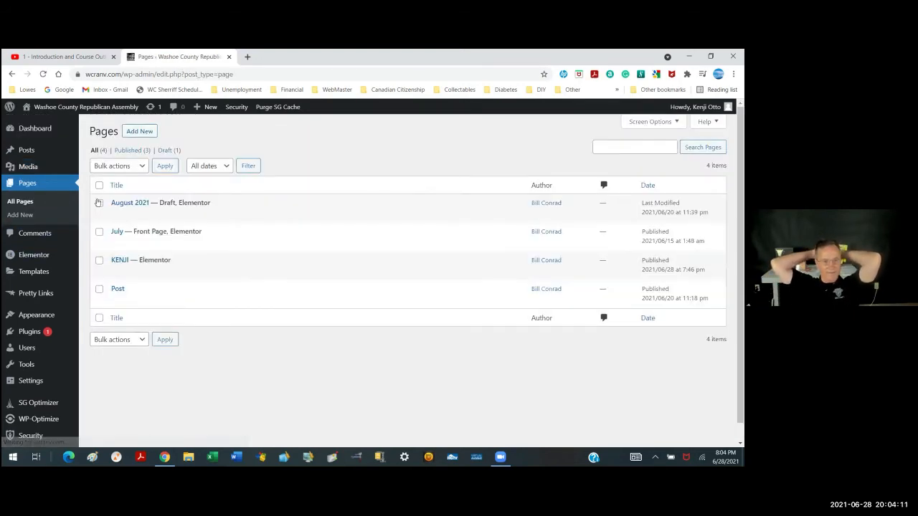
mouse_move(118, 263)
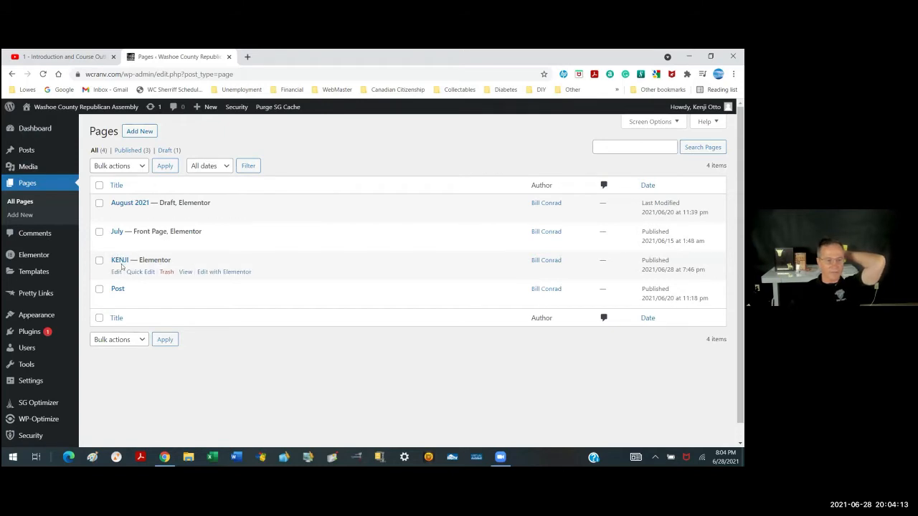
click(115, 272)
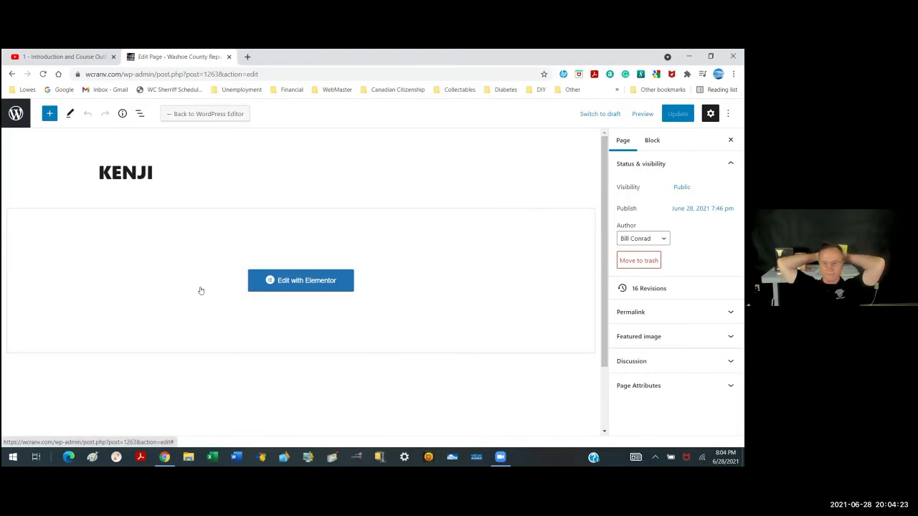
click(298, 286)
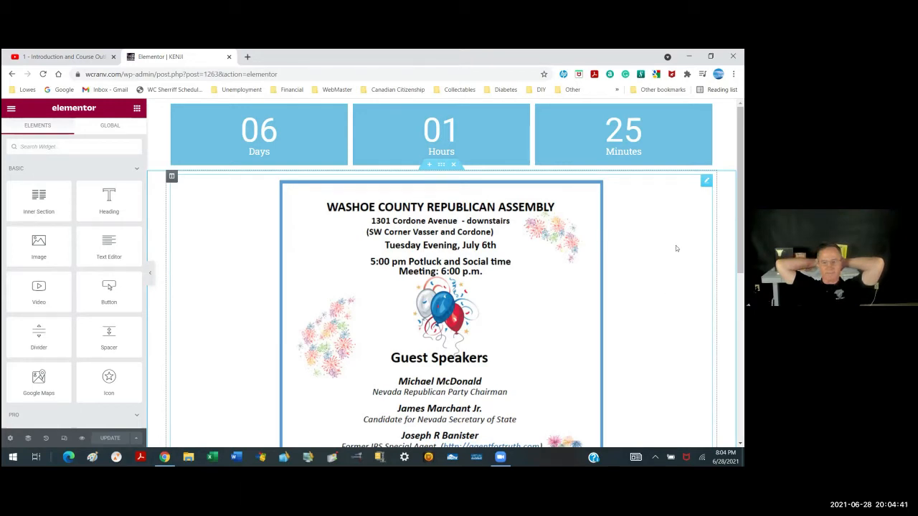
Delete the meeting flyer image and the green "Click here" button from the page
click(706, 182)
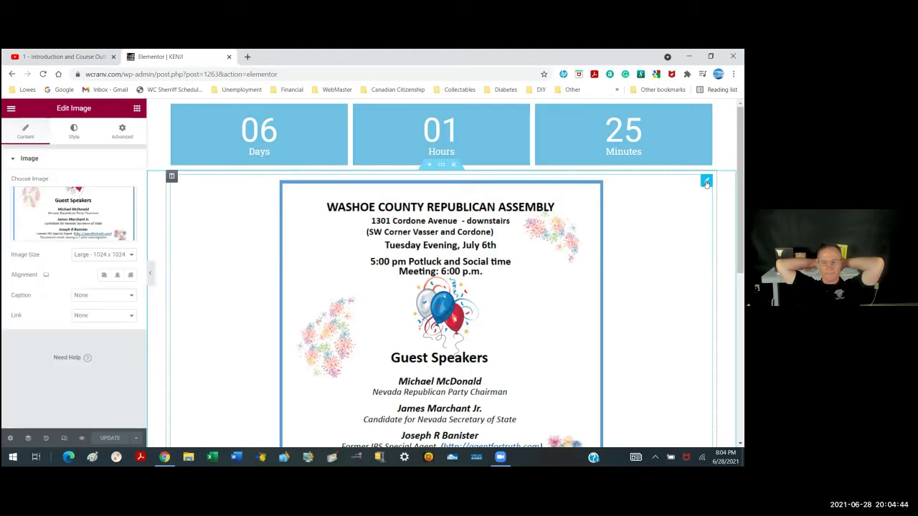
right_click(618, 192)
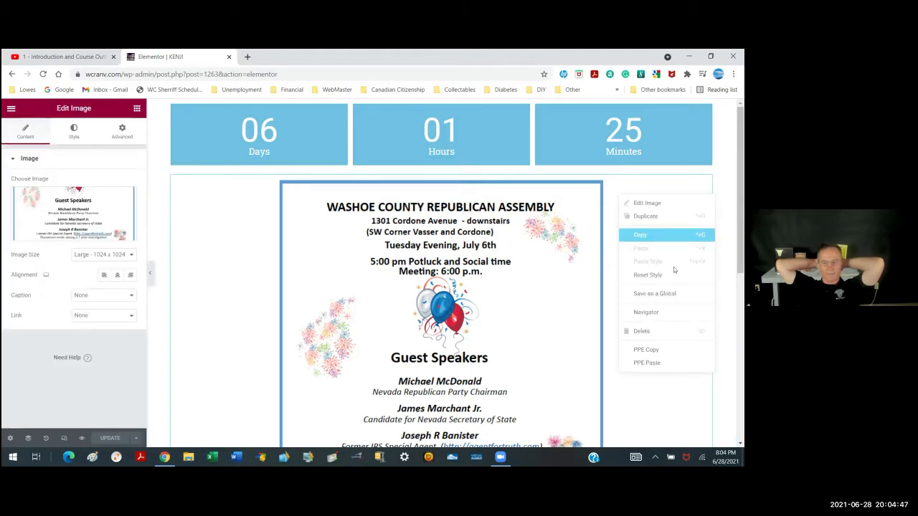
right_click(483, 227)
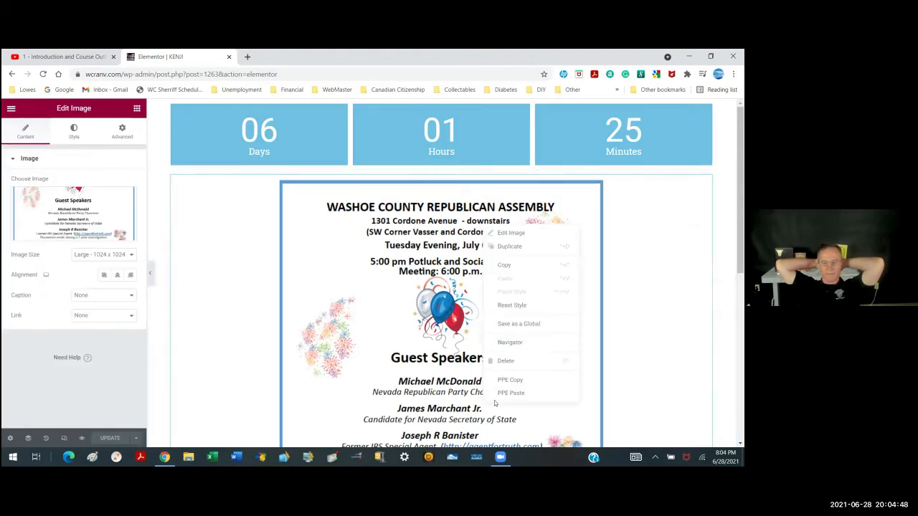
click(517, 362)
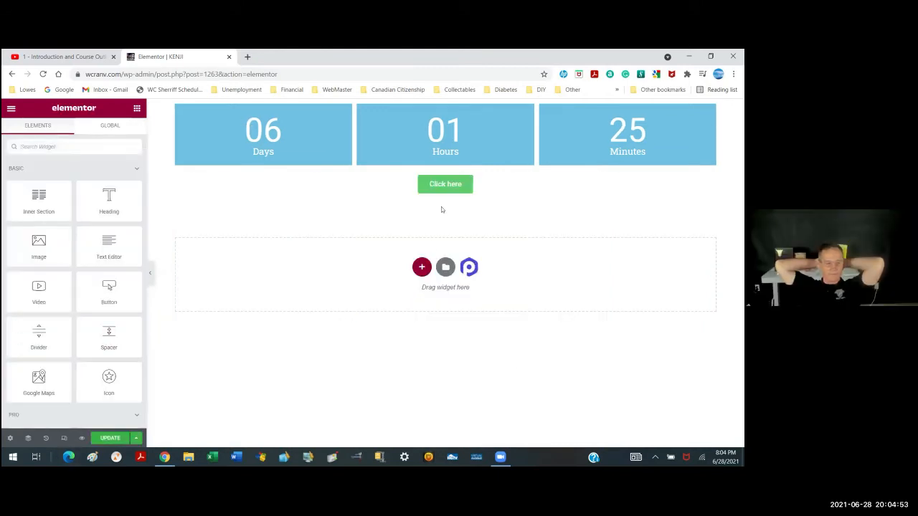
right_click(461, 185)
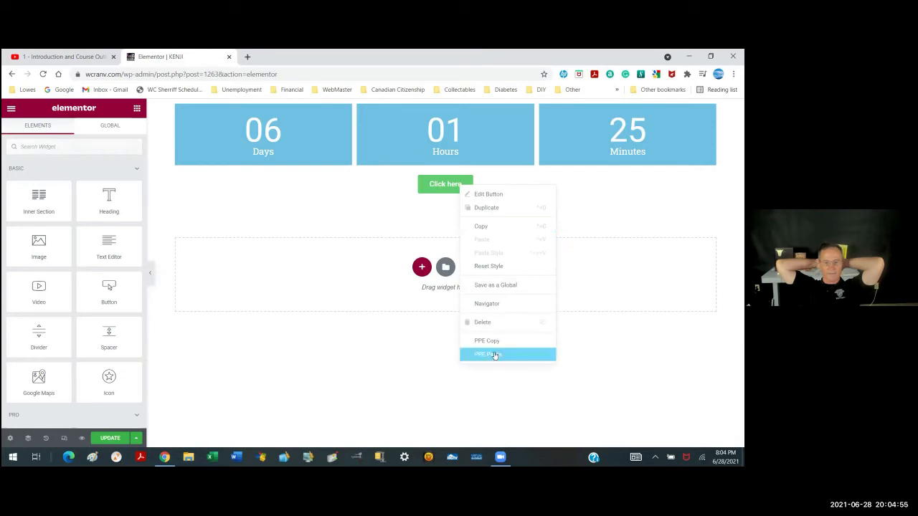
click(494, 322)
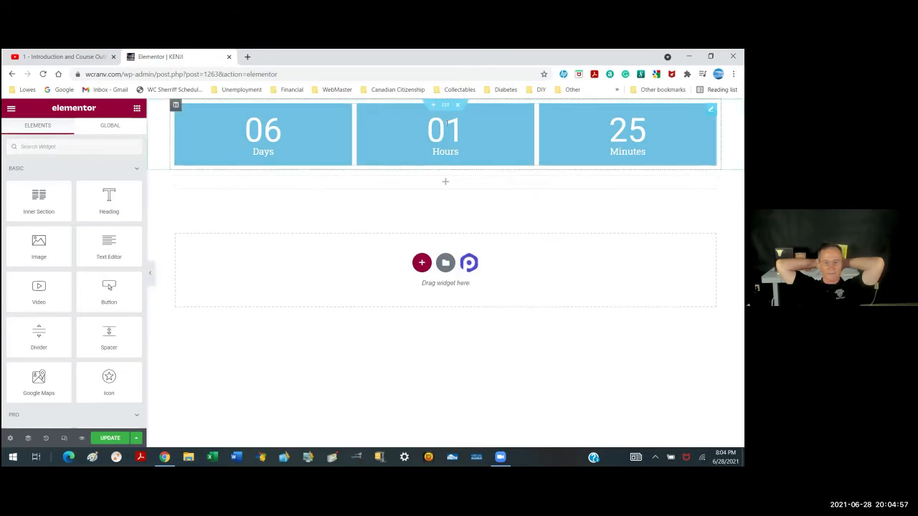
Delete the countdown widget and remove the empty sections left on the page
right_click(456, 133)
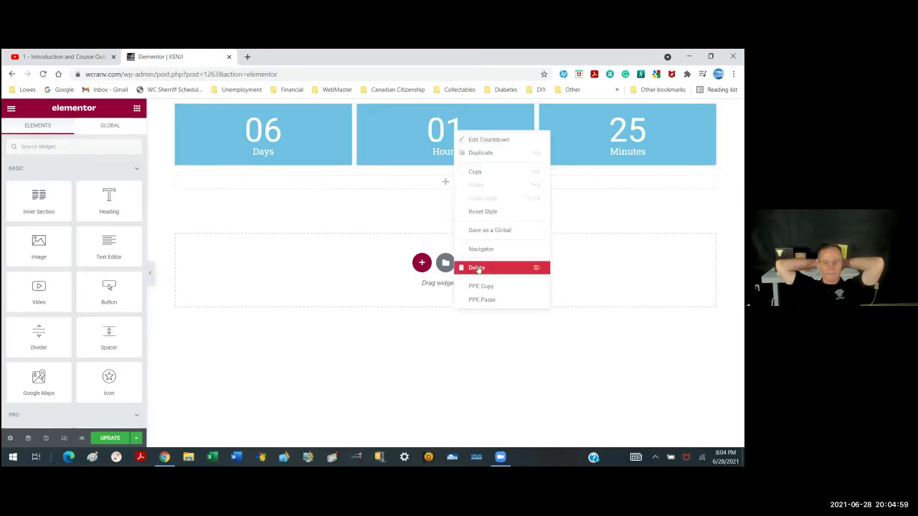
click(477, 269)
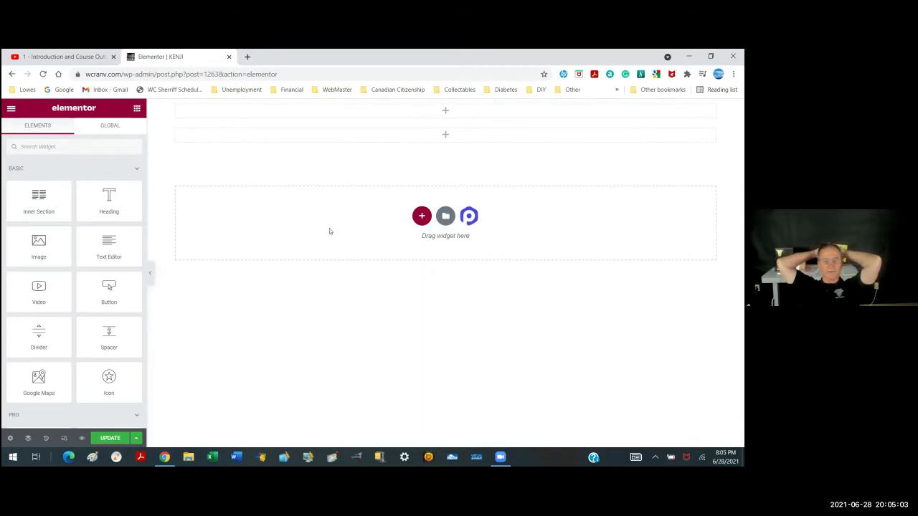
mouse_move(620, 145)
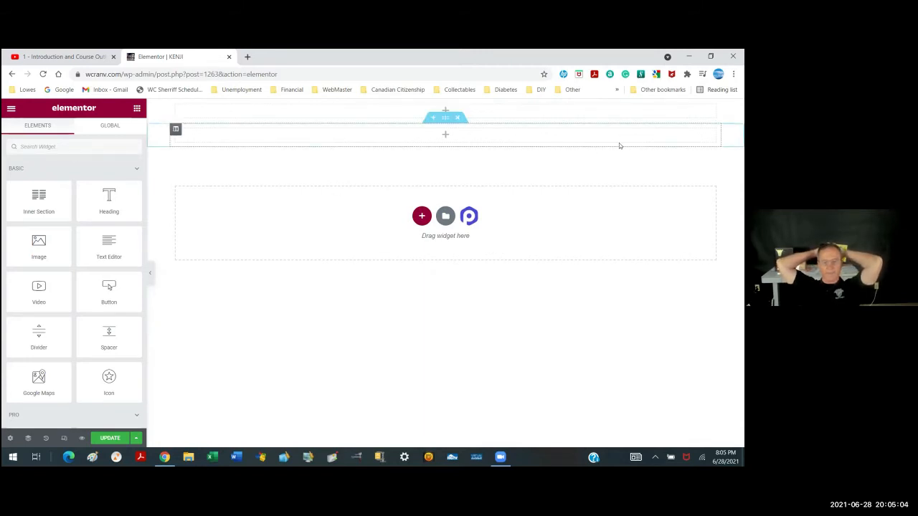
click(458, 119)
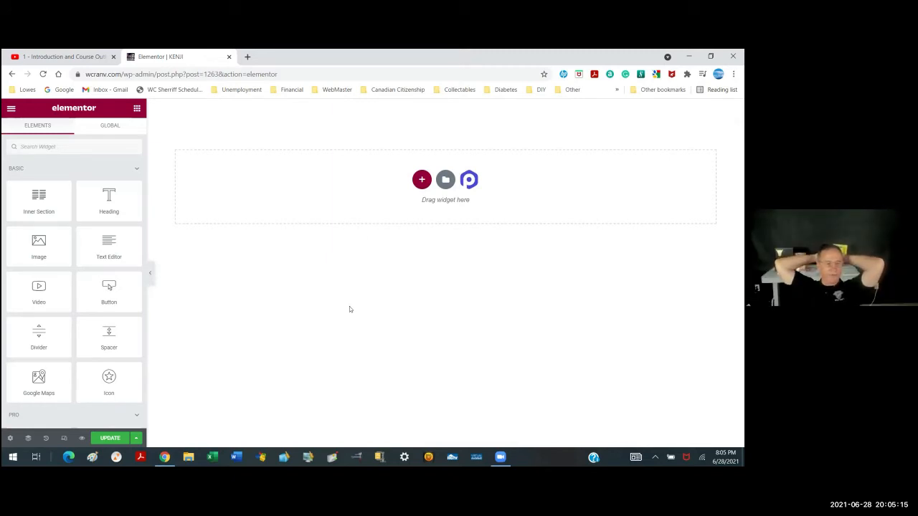
Exit Elementor without saving the deletions and return to the list of all pages
click(11, 108)
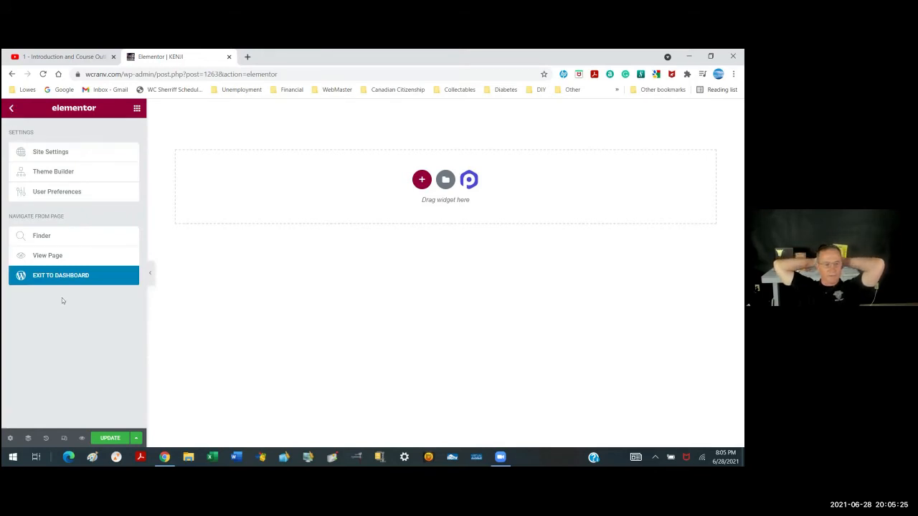
click(69, 277)
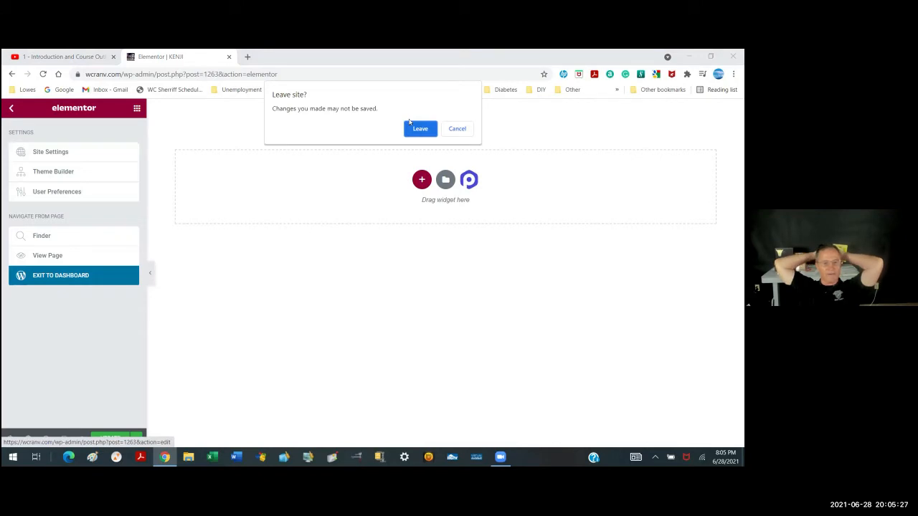
click(419, 129)
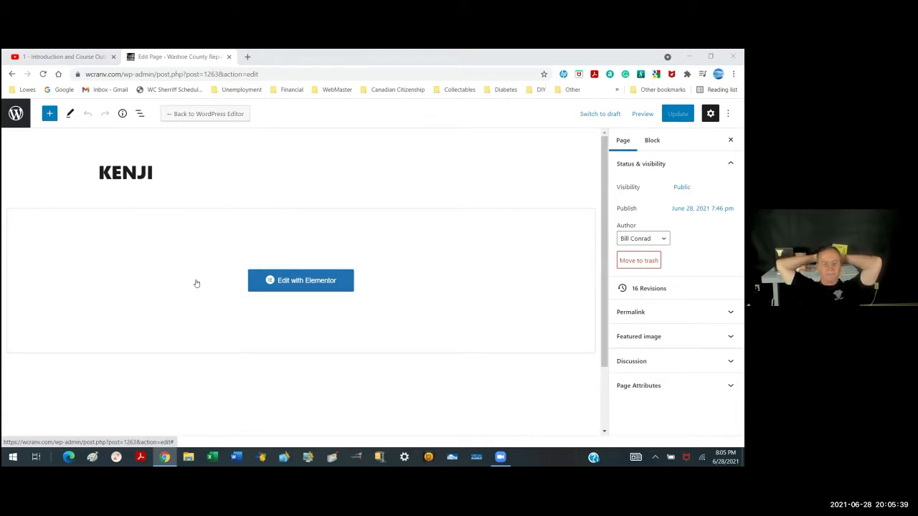
click(196, 284)
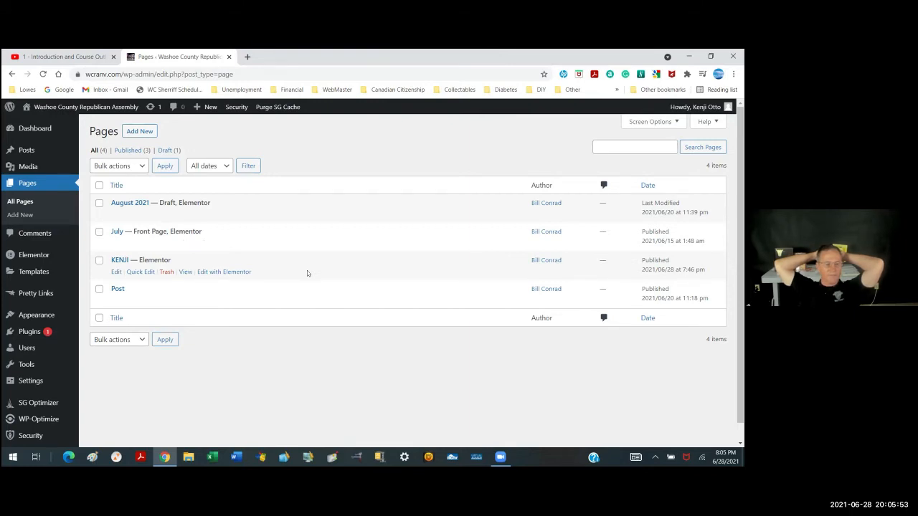
From the dashboard's page list, view the live page listed below July and look through its countdown and flyer
click(40, 129)
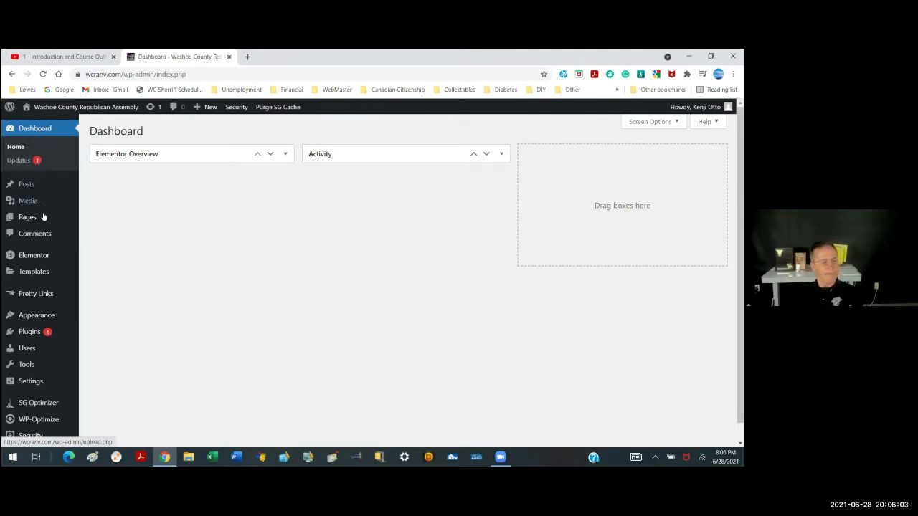
mouse_move(45, 218)
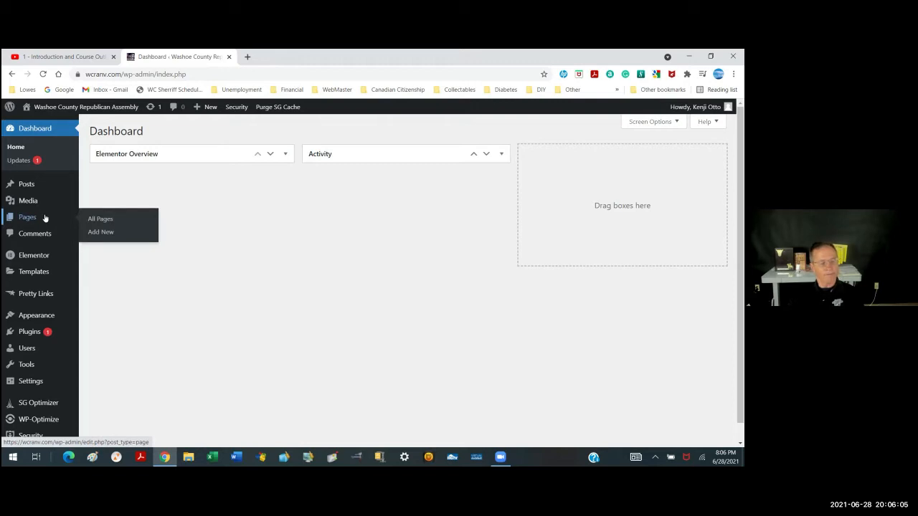
click(108, 219)
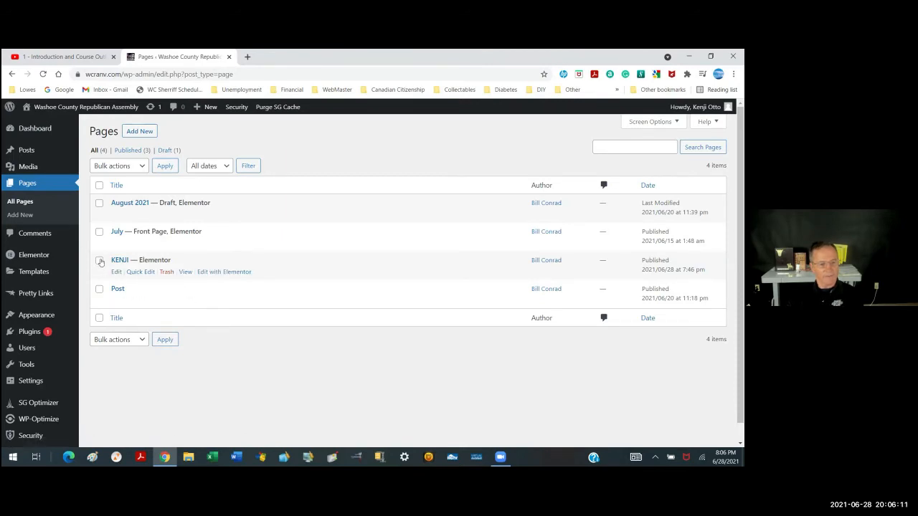
click(185, 272)
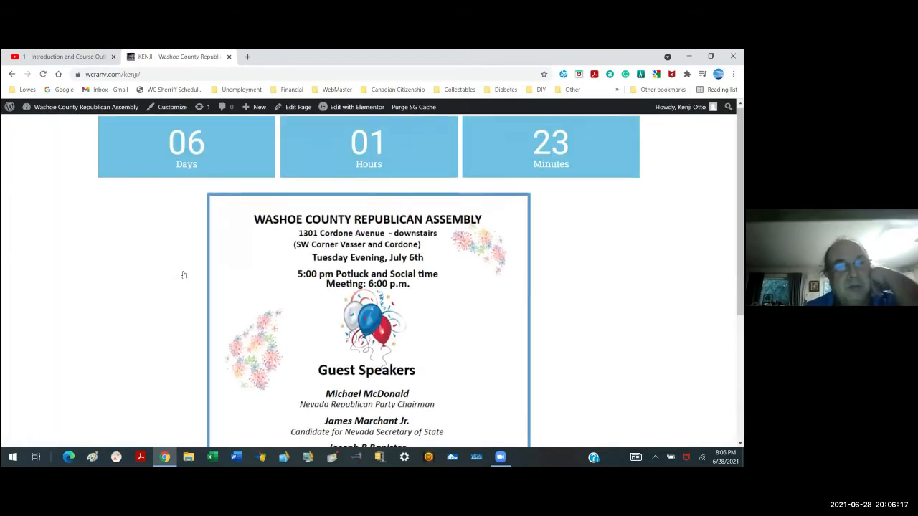
scroll(184, 275, down, 2)
scroll(183, 275, down, 1)
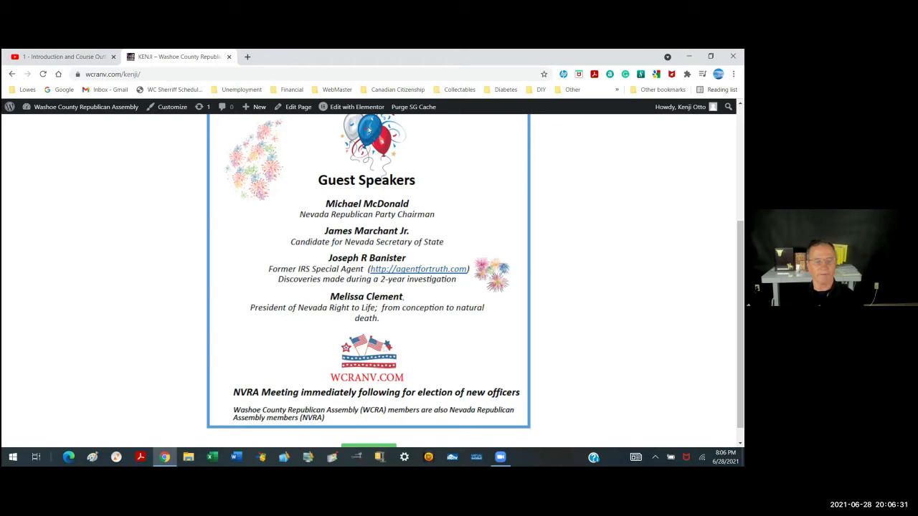
Edit the viewed page with Elementor, deleting its flyer and countdown sections, and save the update
mouse_move(364, 109)
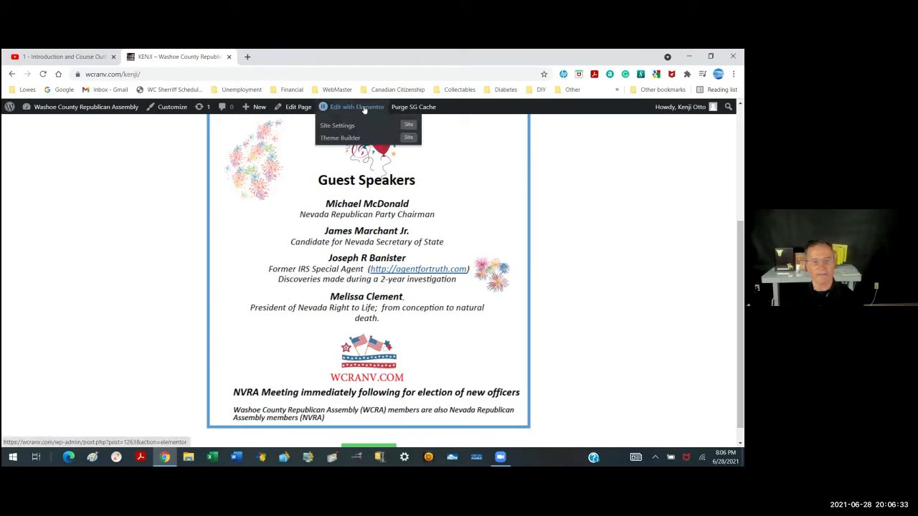
click(364, 109)
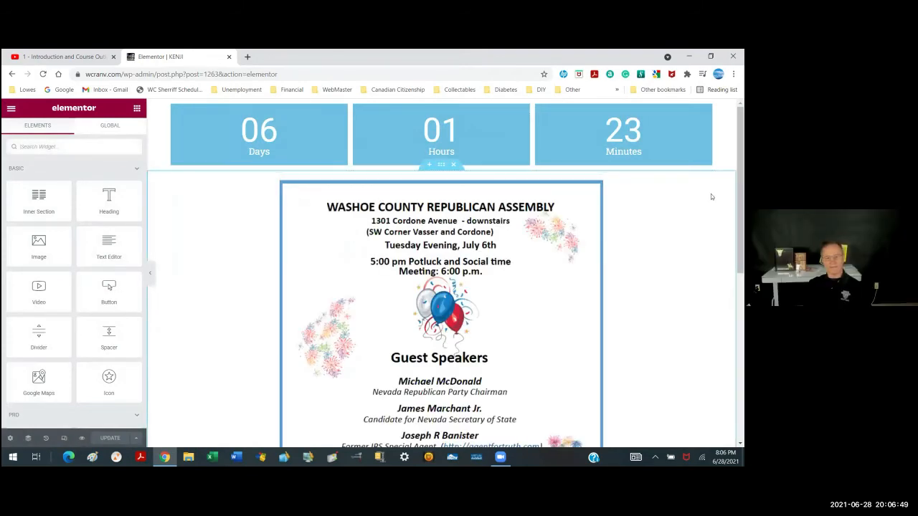
right_click(543, 195)
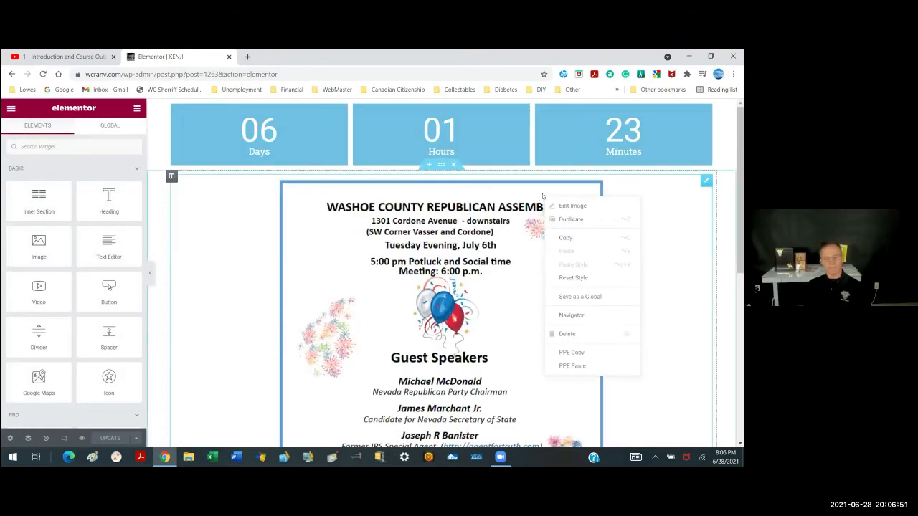
click(454, 164)
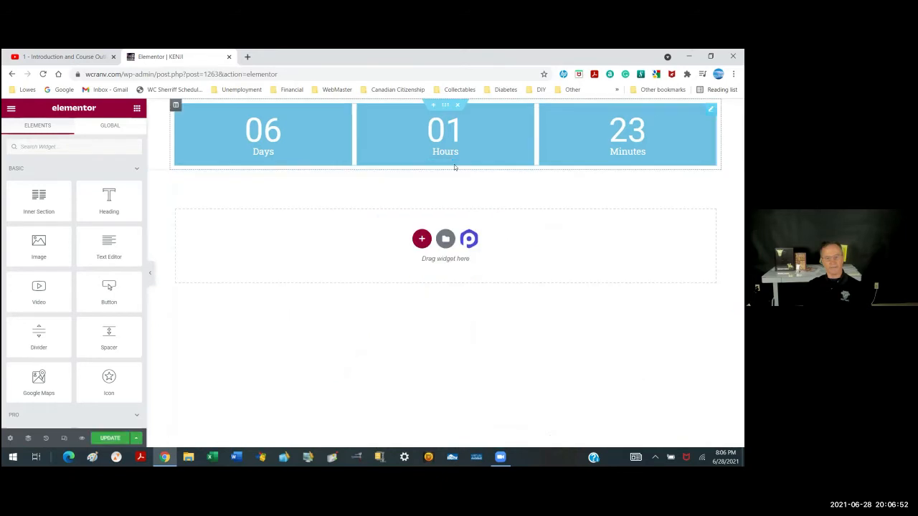
click(457, 106)
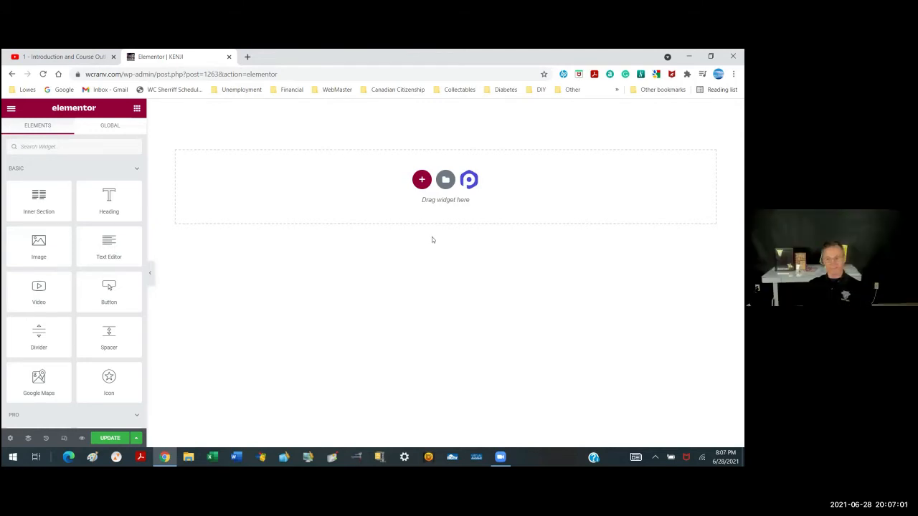
click(108, 438)
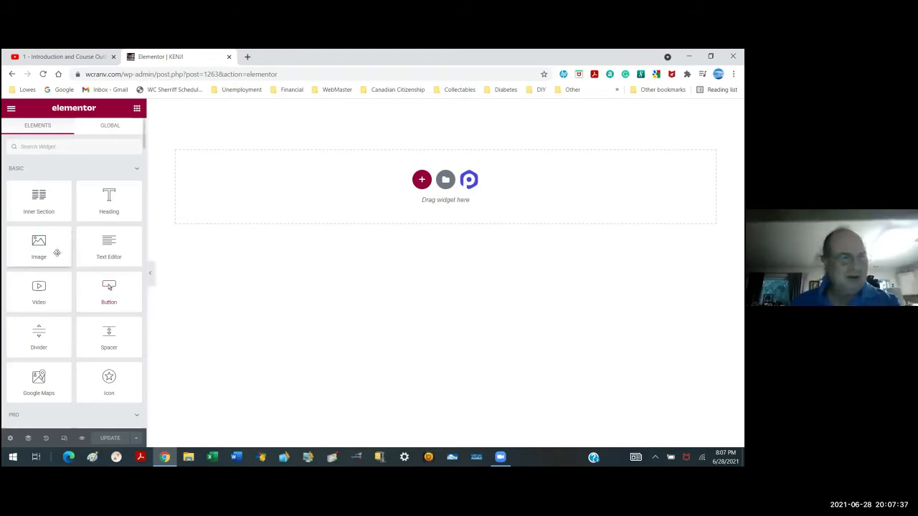
Search the widgets for a countdown timer and add the Countdown widget to the empty page
click(87, 145)
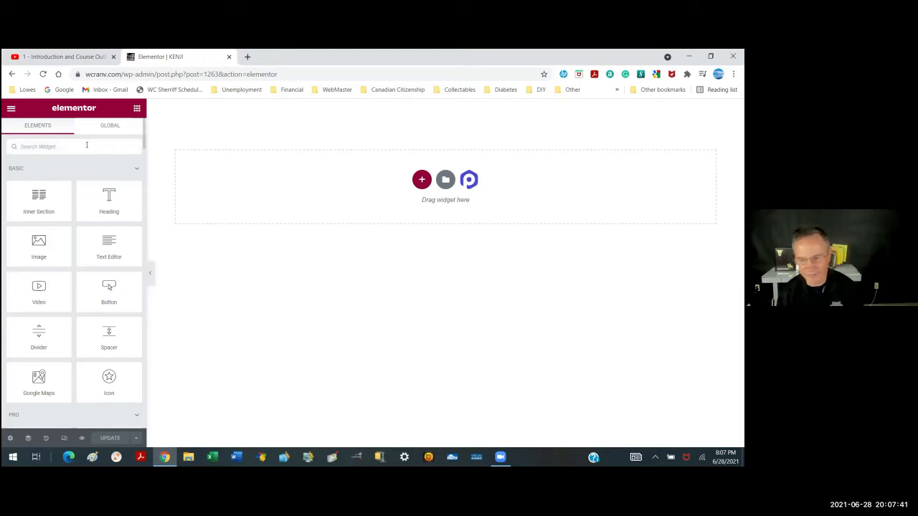
text(clock)
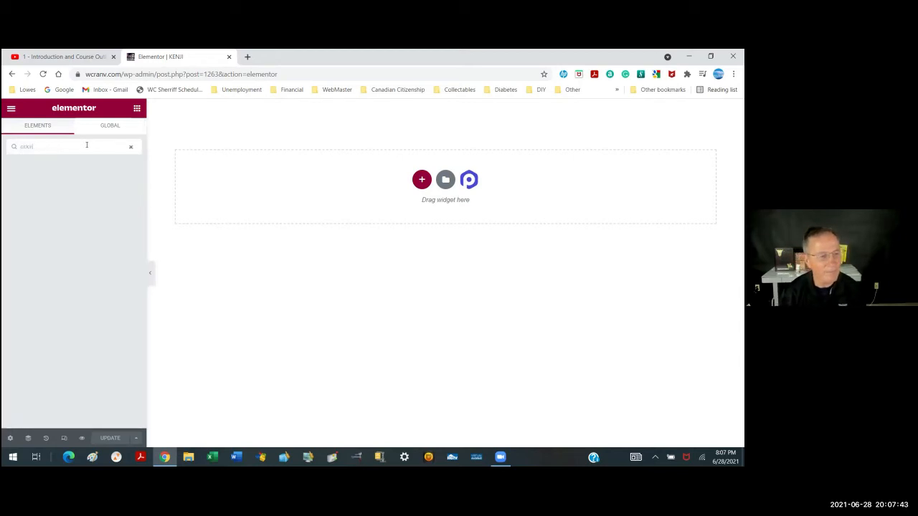
key(BackSpace)
key(BackSpace)
key(BackSpace)
key(BackSpace)
key(BackSpace)
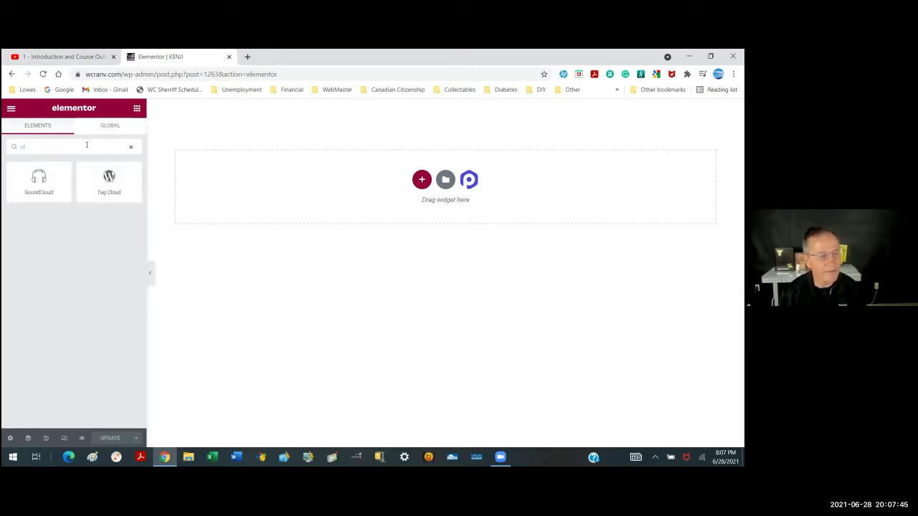
text(tim)
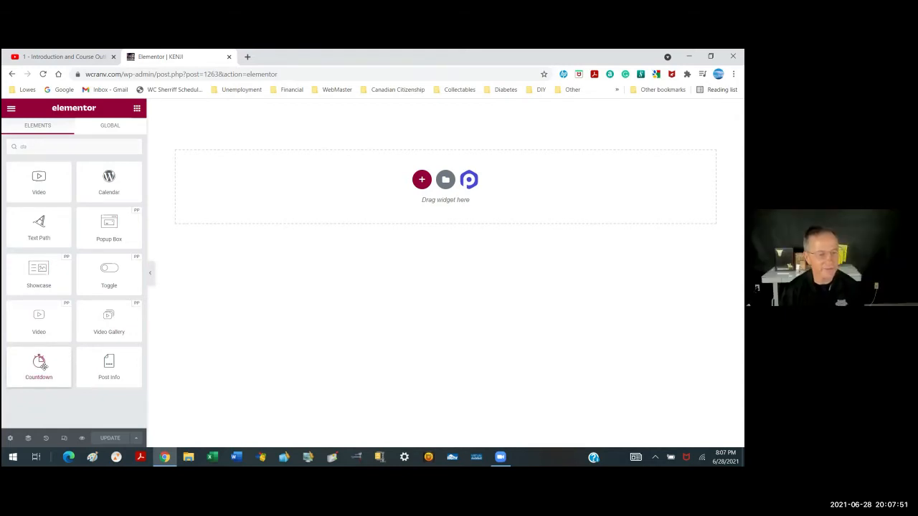
drag(43, 365, 346, 123)
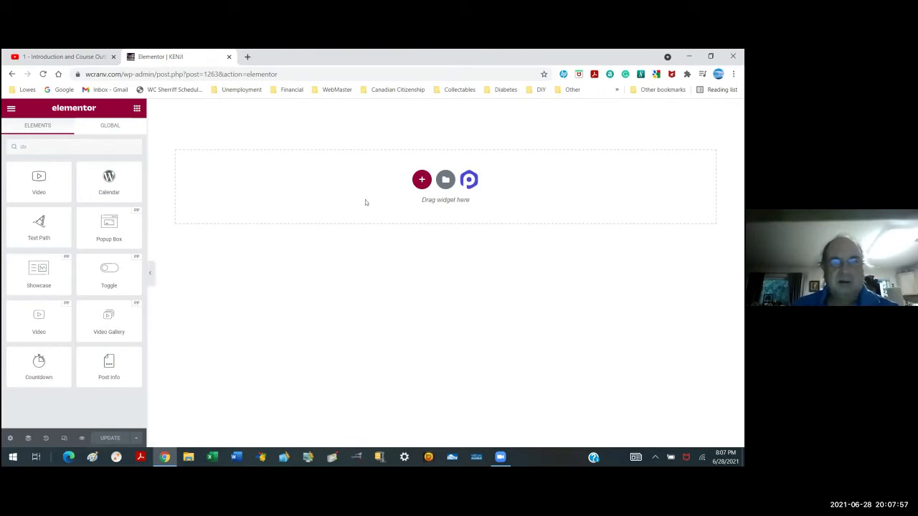
drag(39, 364, 434, 182)
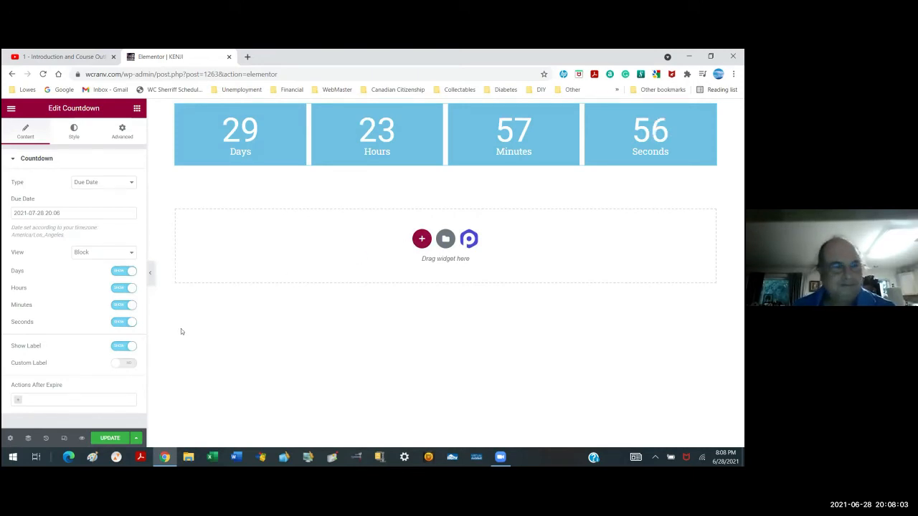
click(118, 322)
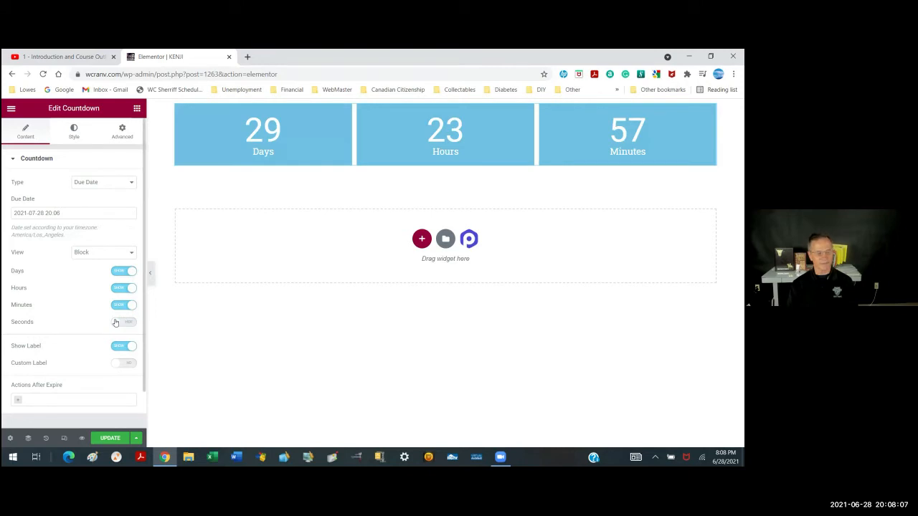
click(70, 215)
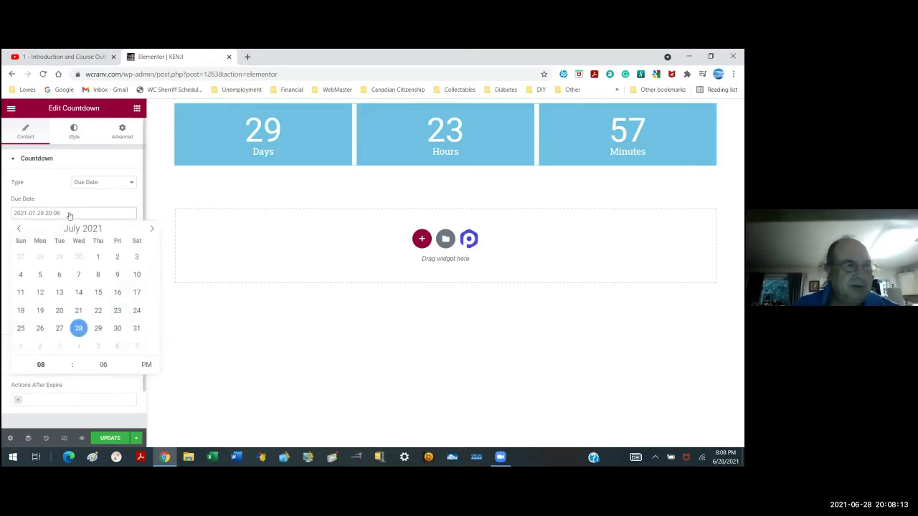
click(66, 361)
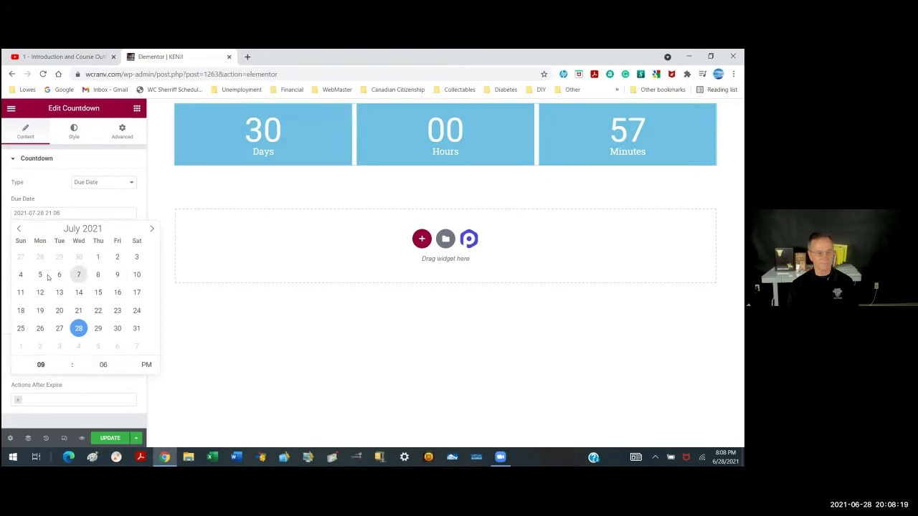
click(22, 275)
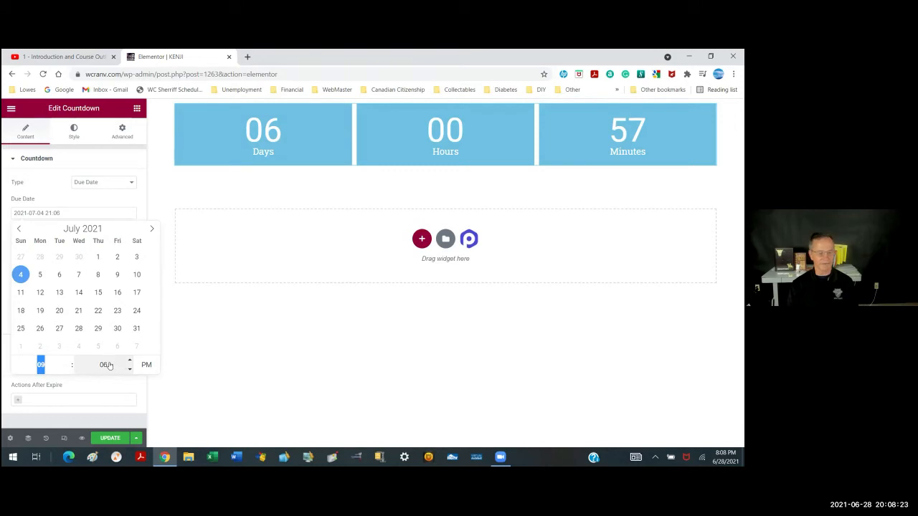
click(108, 364)
text(00)
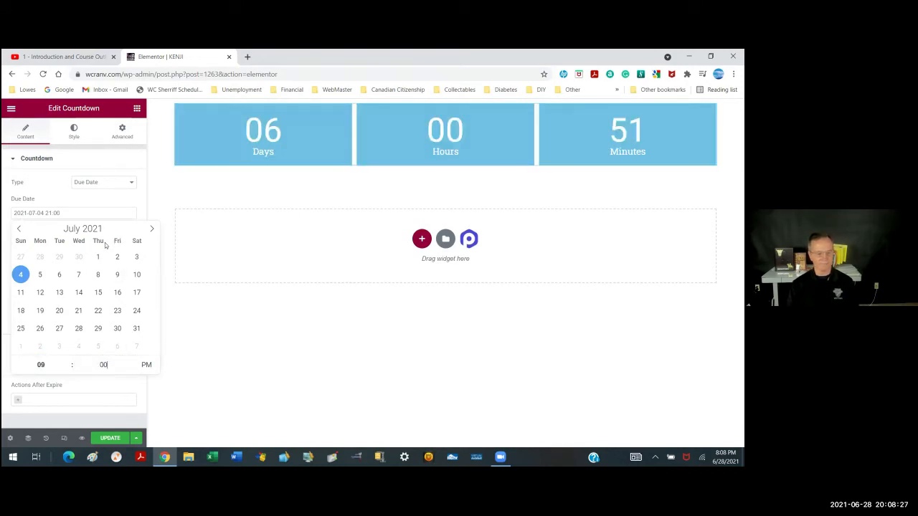
click(118, 438)
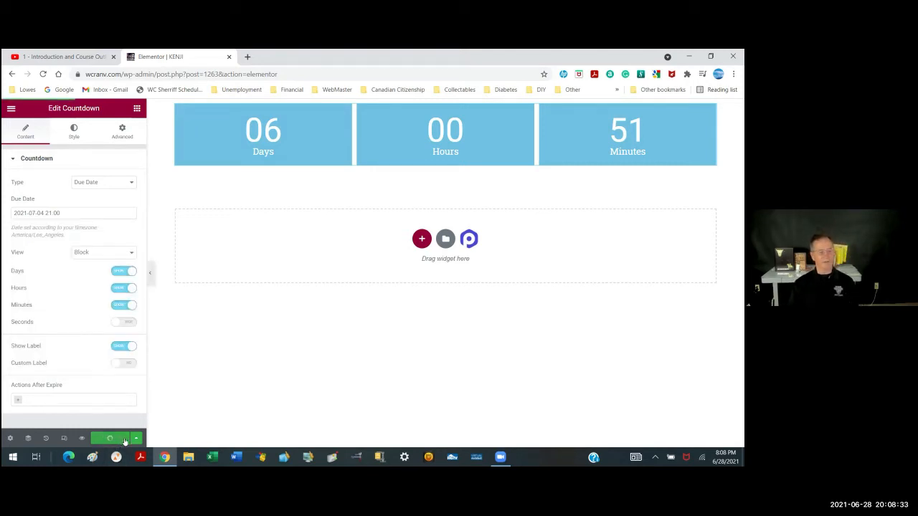
Style the countdown boxes with a container width of 80 and space between of 100, saving the update
click(73, 131)
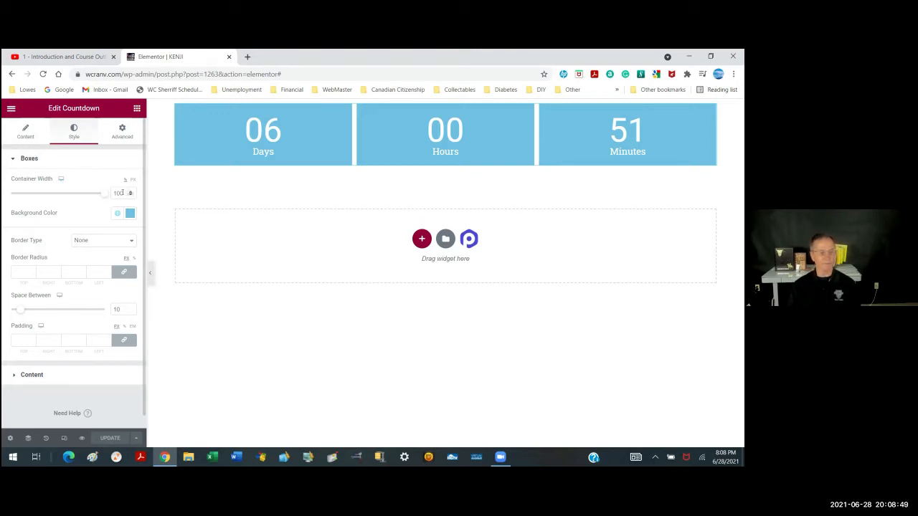
mouse_move(102, 195)
mouse_down()
mouse_move(38, 199)
mouse_move(86, 198)
mouse_up()
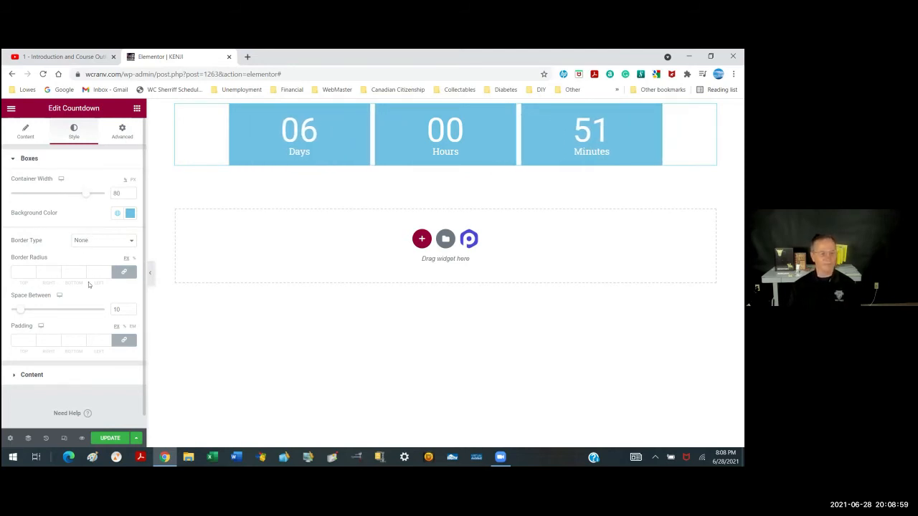
drag(22, 312, 114, 306)
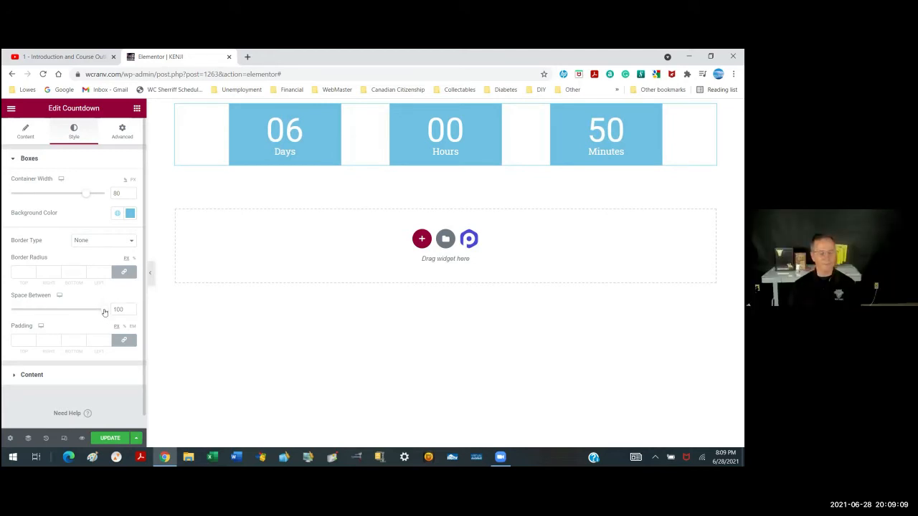
click(109, 438)
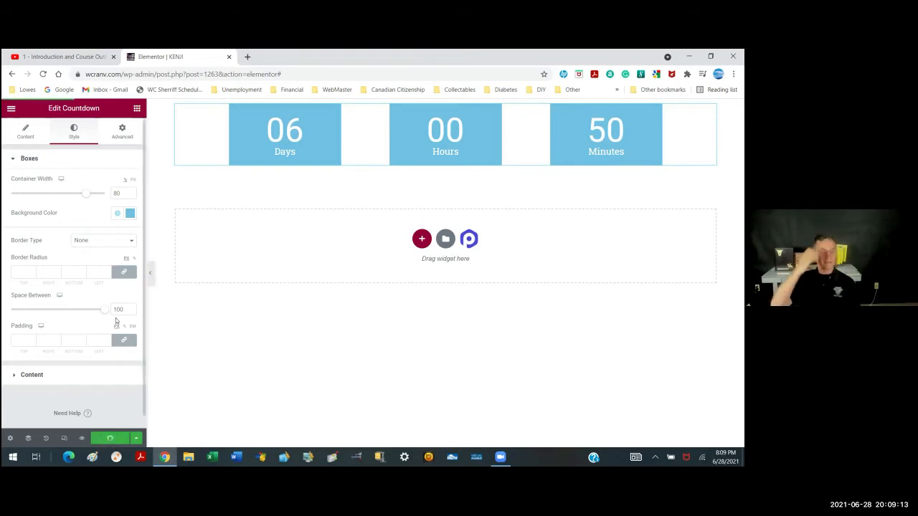
Return to the widget library and add an Image widget below the countdown
click(22, 135)
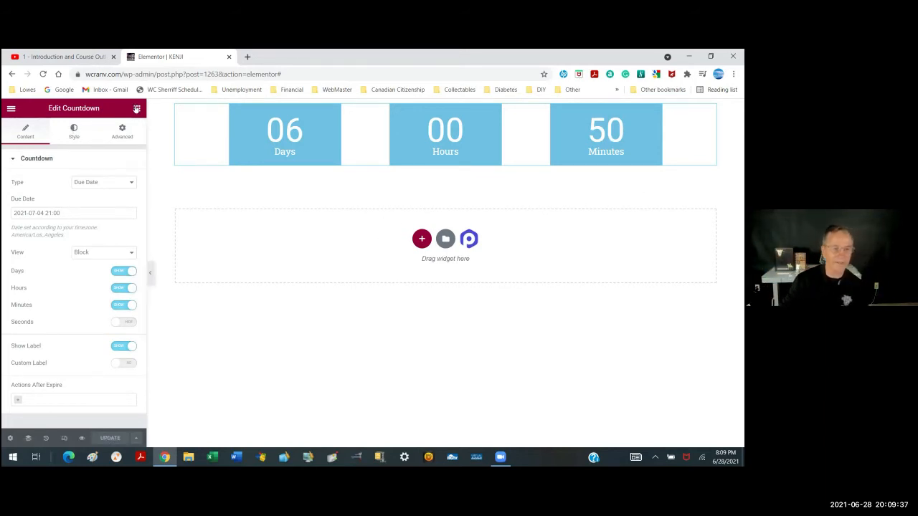
click(136, 108)
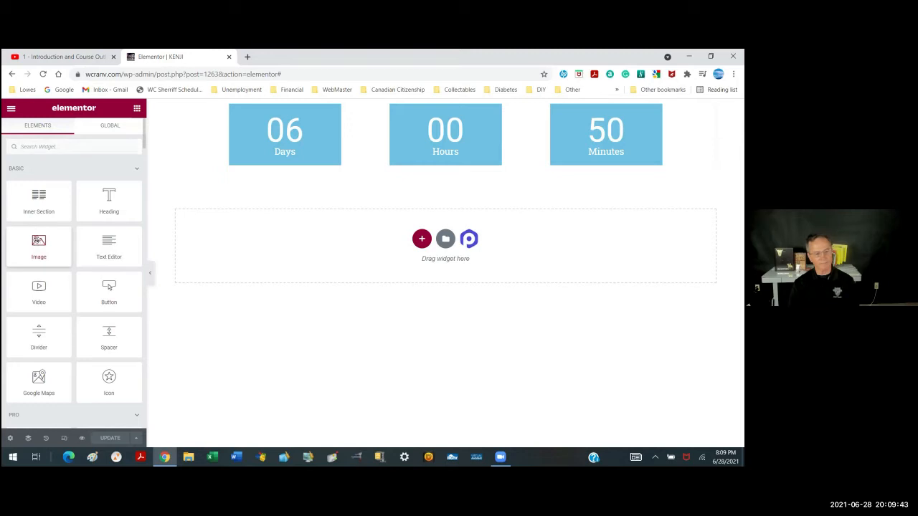
drag(39, 241, 193, 235)
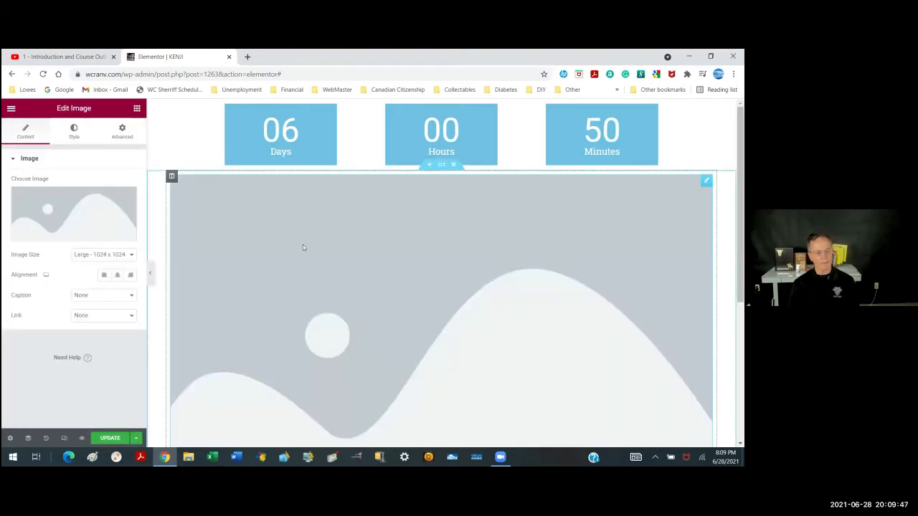
Insert the black-and-white photo of the grimacing man from the media library into the Image widget and save the update
mouse_move(63, 208)
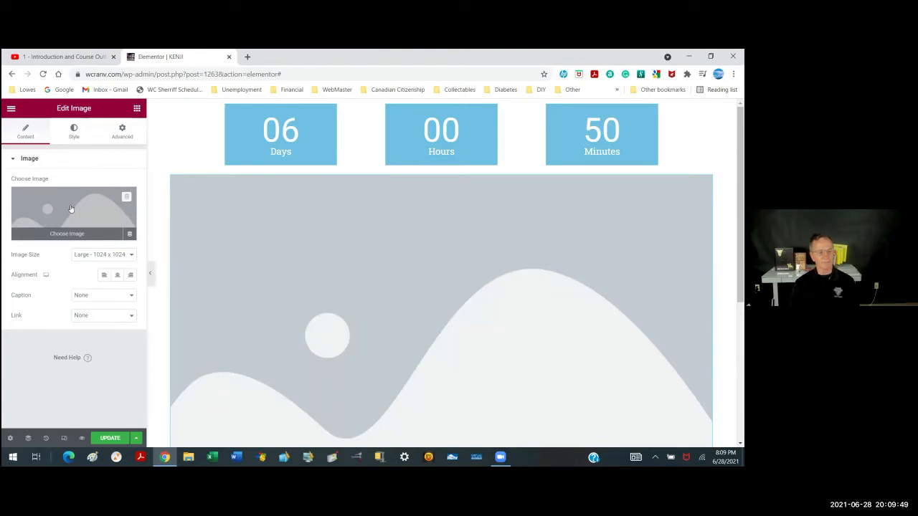
click(71, 207)
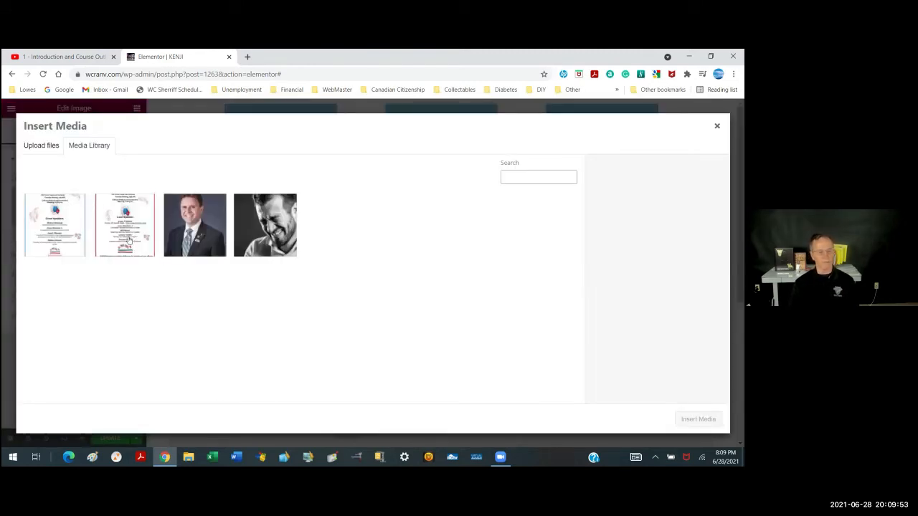
click(55, 234)
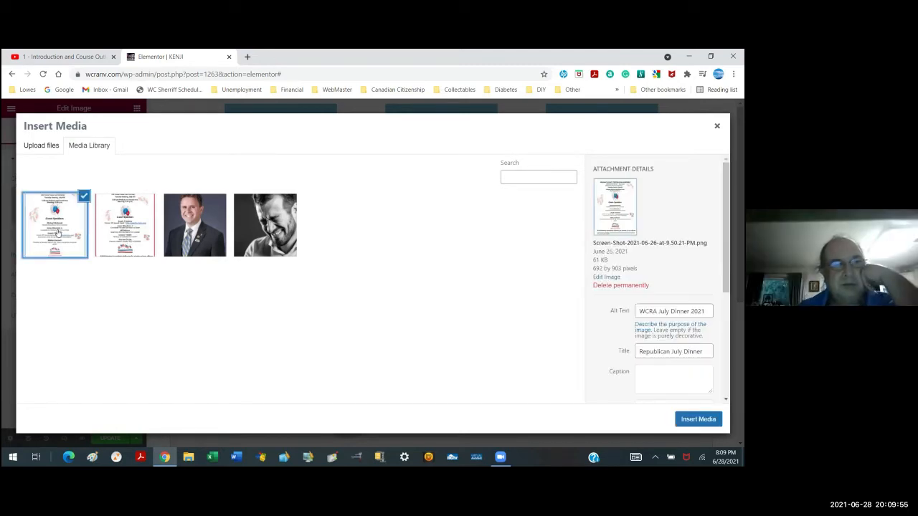
click(277, 228)
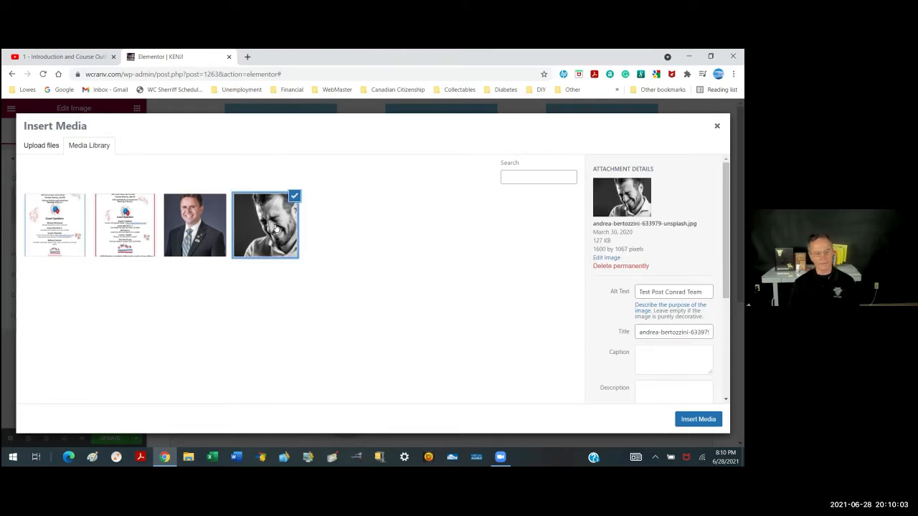
click(691, 420)
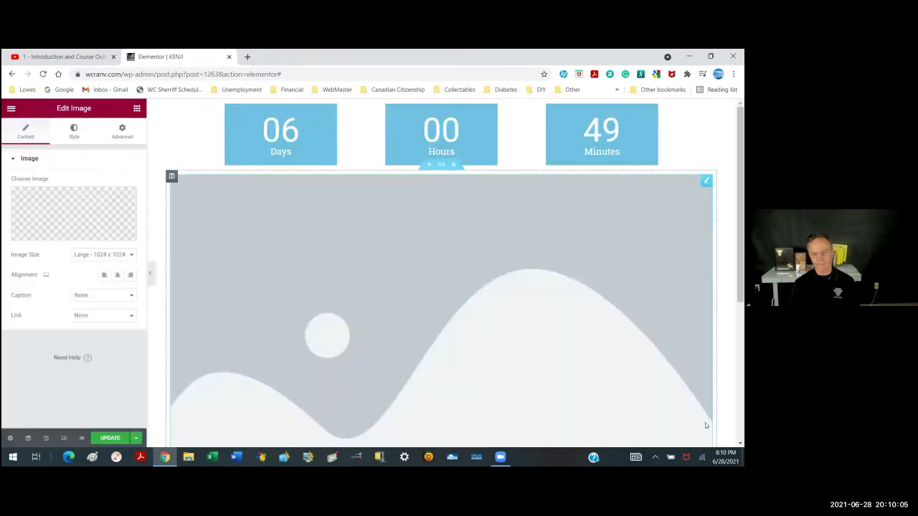
scroll(406, 289, down, 2)
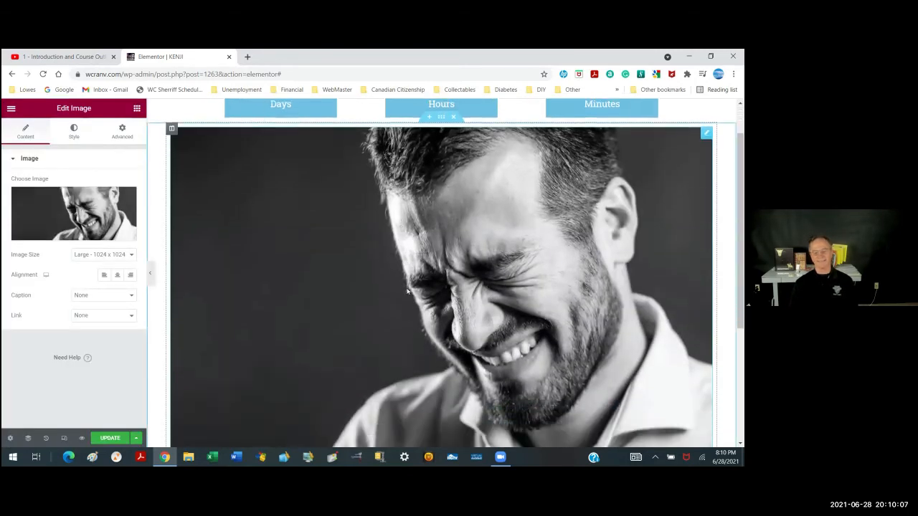
scroll(406, 288, down, 1)
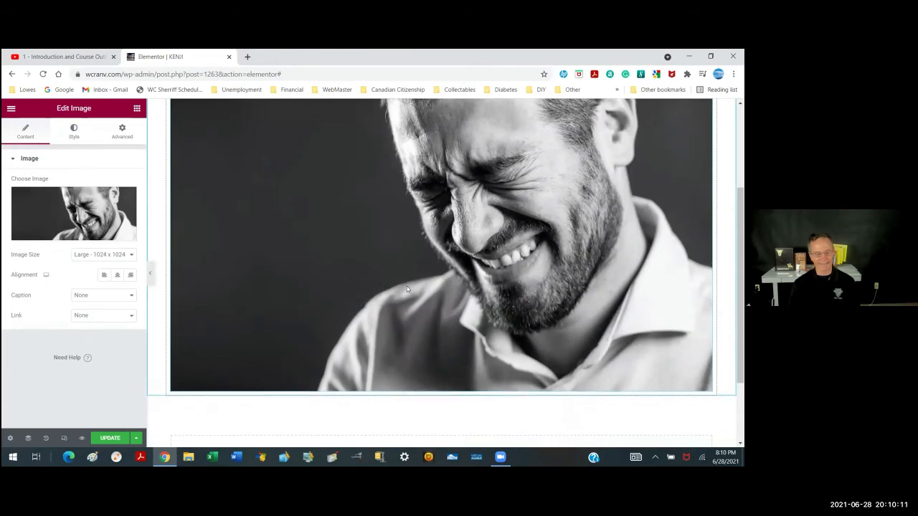
scroll(407, 289, up, 3)
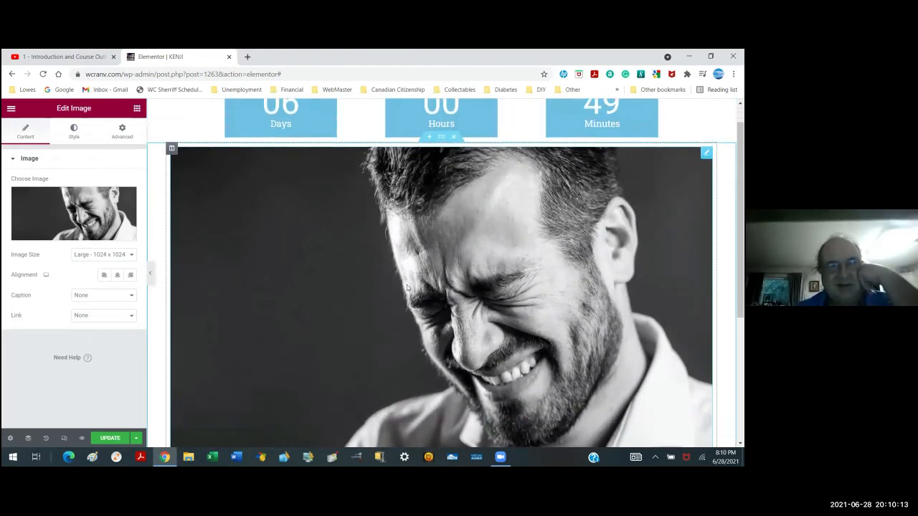
scroll(406, 287, down, 3)
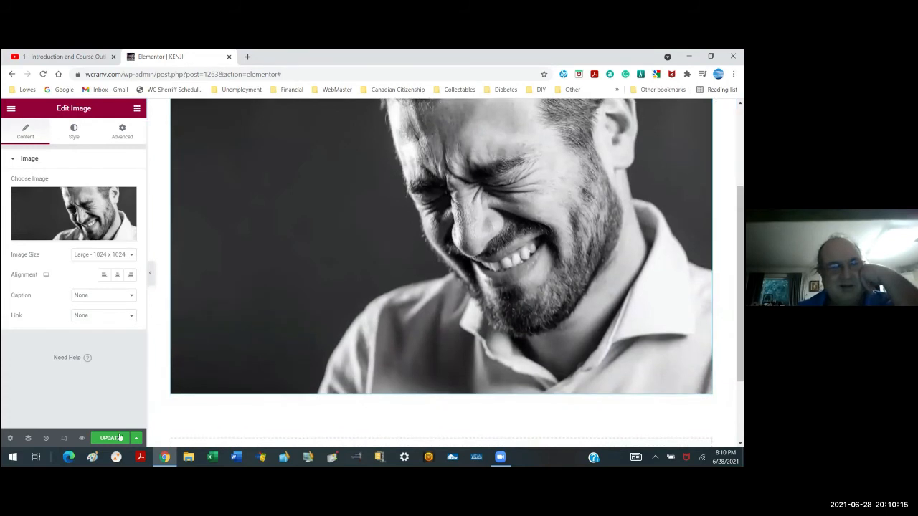
click(114, 437)
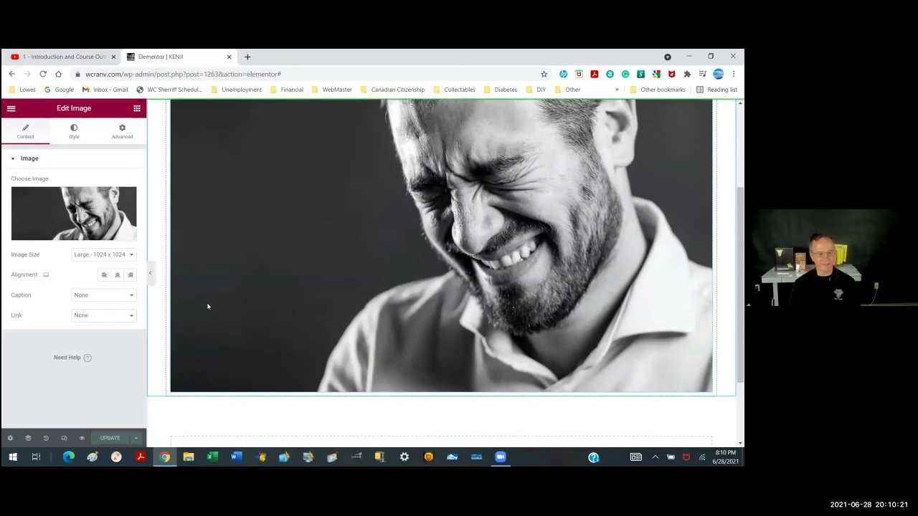
Replace the widget's photo with the Republican July Dinner flyer from the media library and view it below the countdown
click(87, 216)
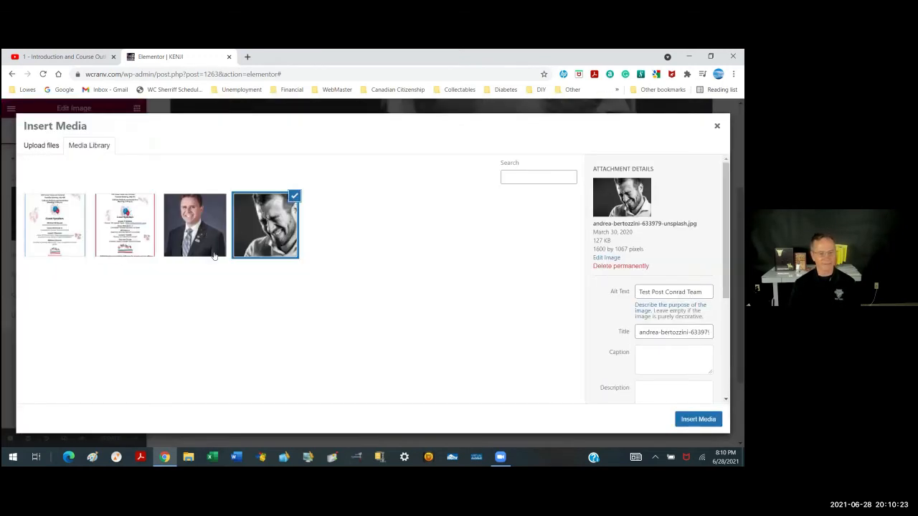
click(55, 234)
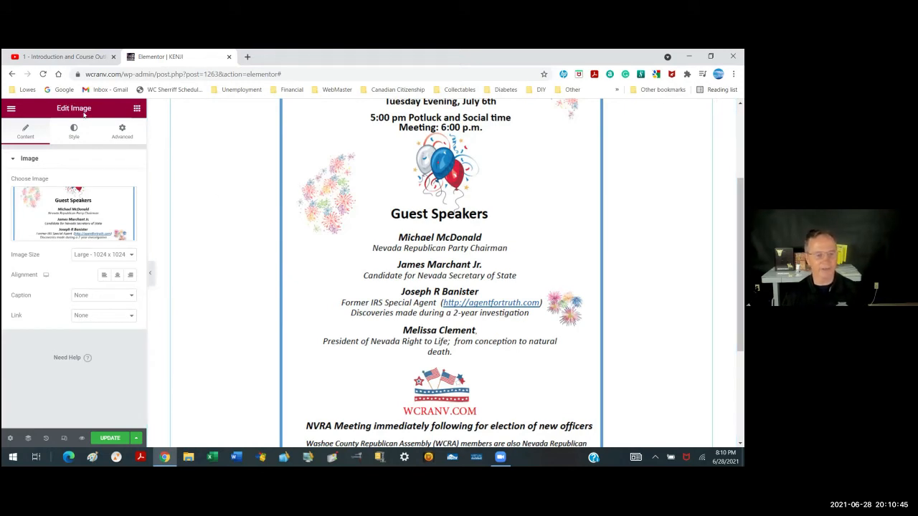
scroll(222, 240, up, 2)
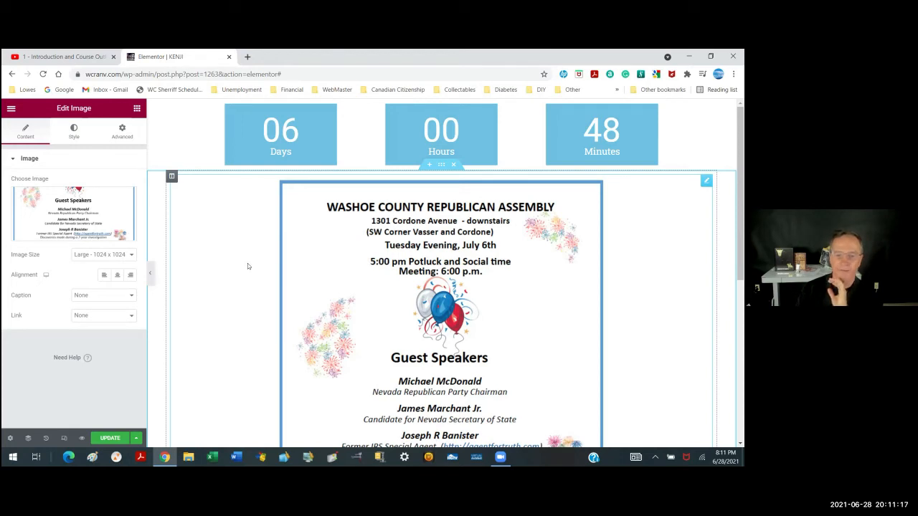
Give the flyer's section a background overlay using the black-and-white photo of the grimacing man from the media library
click(441, 165)
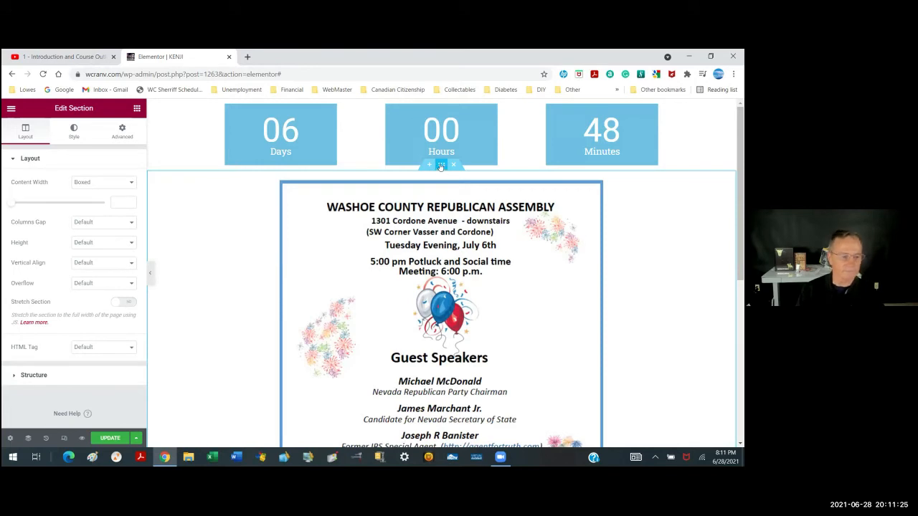
click(69, 132)
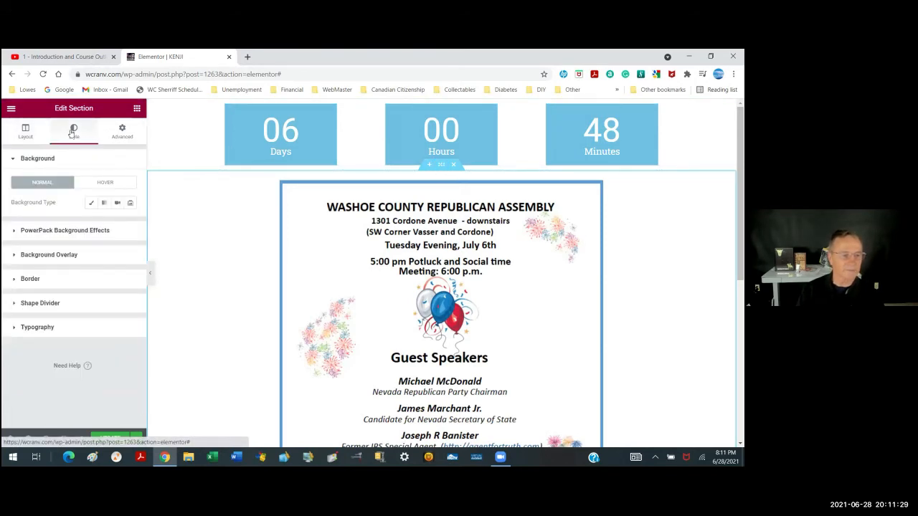
click(45, 257)
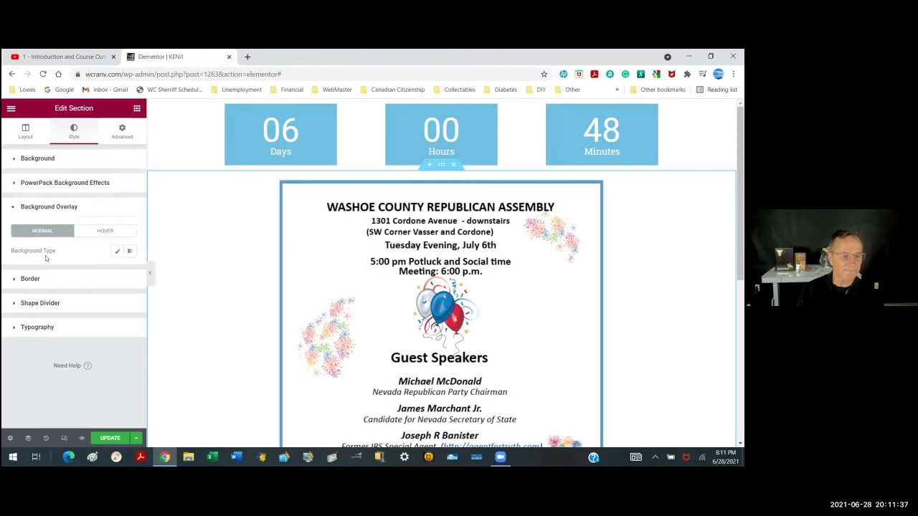
click(117, 252)
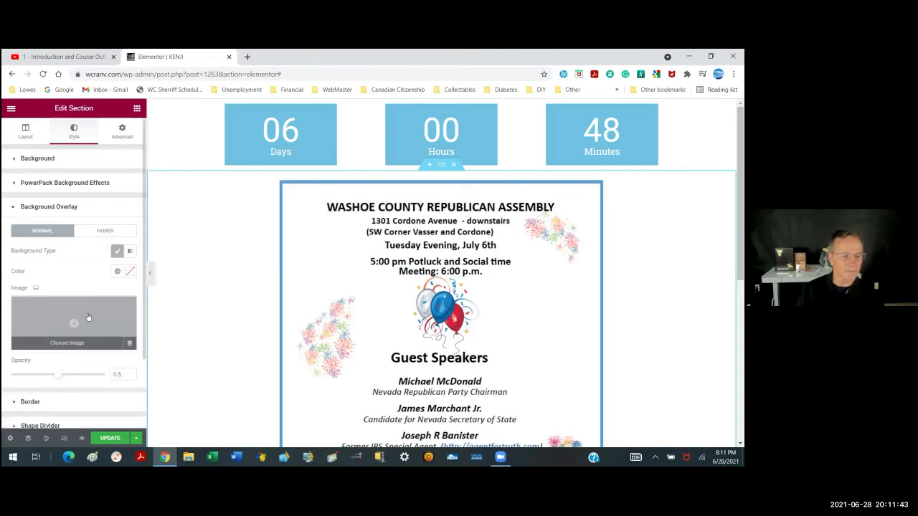
click(87, 315)
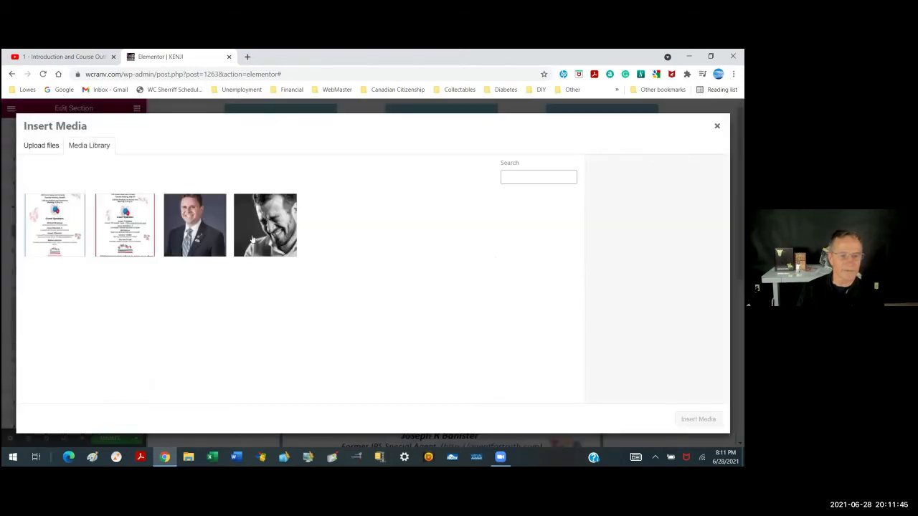
click(260, 230)
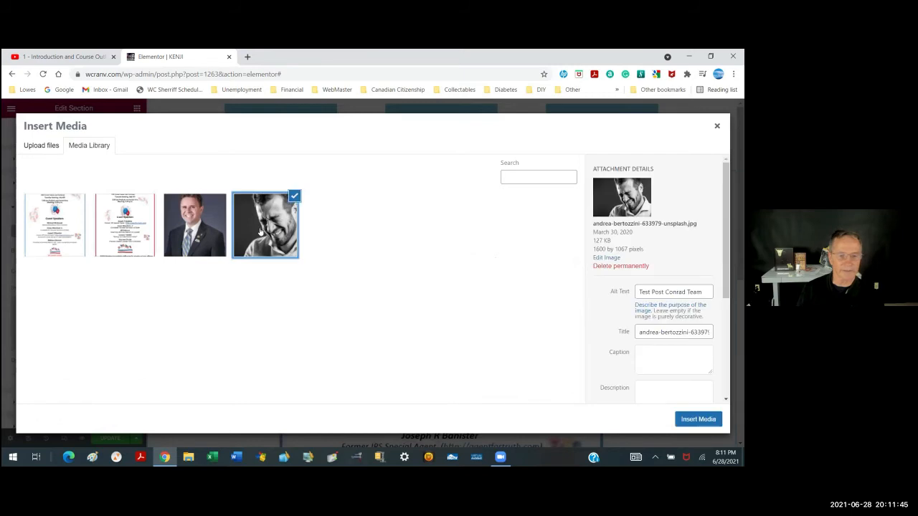
click(684, 420)
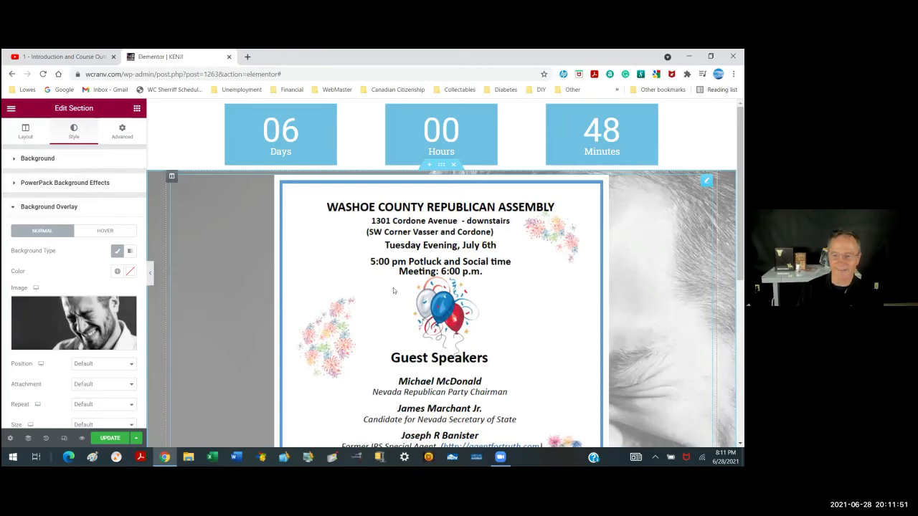
Examine how the overlay photo sits behind the flyer along the full height of the section
scroll(393, 287, down, 5)
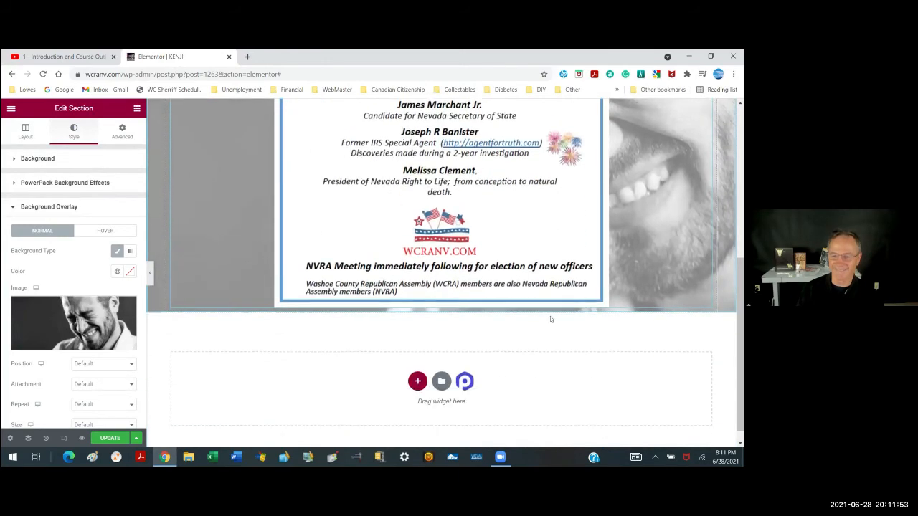
scroll(550, 319, up, 1)
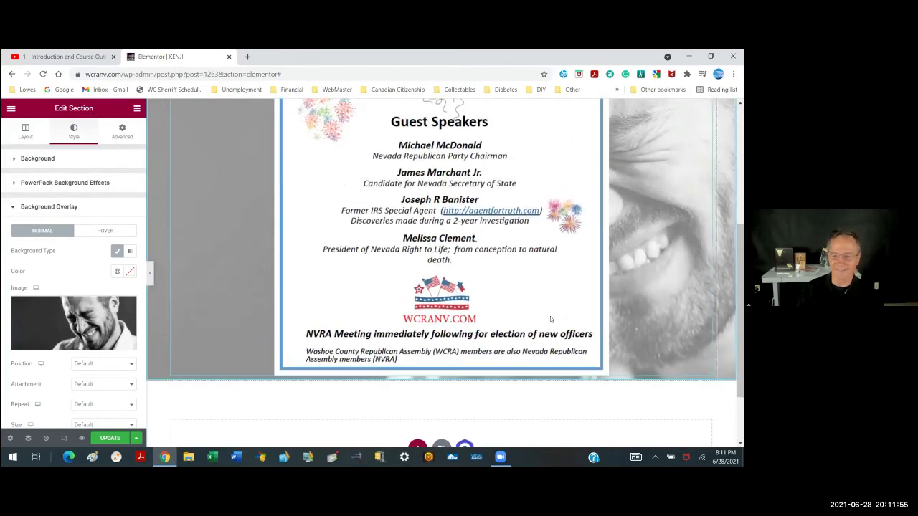
scroll(550, 316, up, 2)
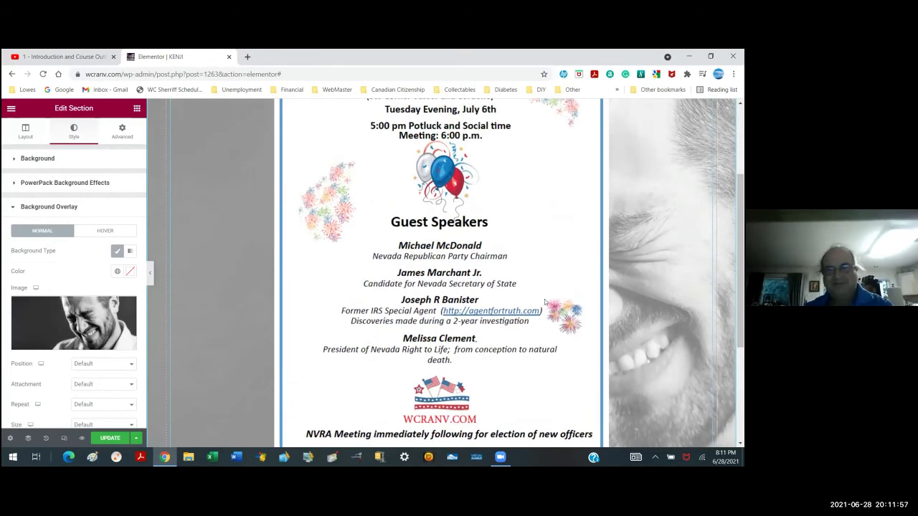
scroll(544, 299, up, 3)
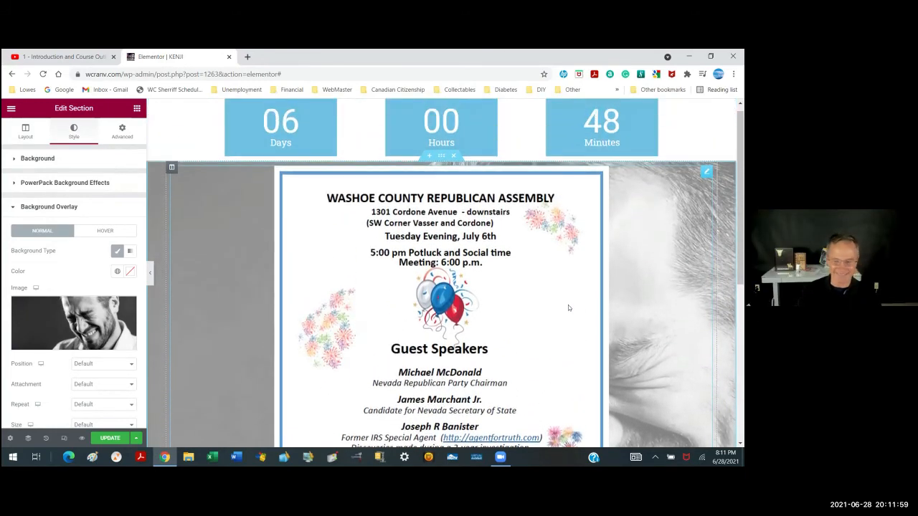
scroll(569, 308, down, 1)
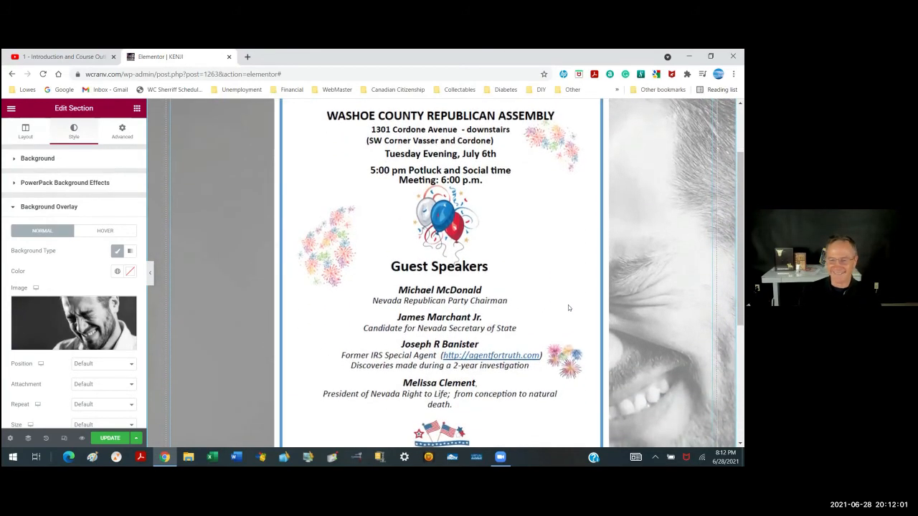
scroll(568, 307, down, 1)
scroll(568, 308, up, 2)
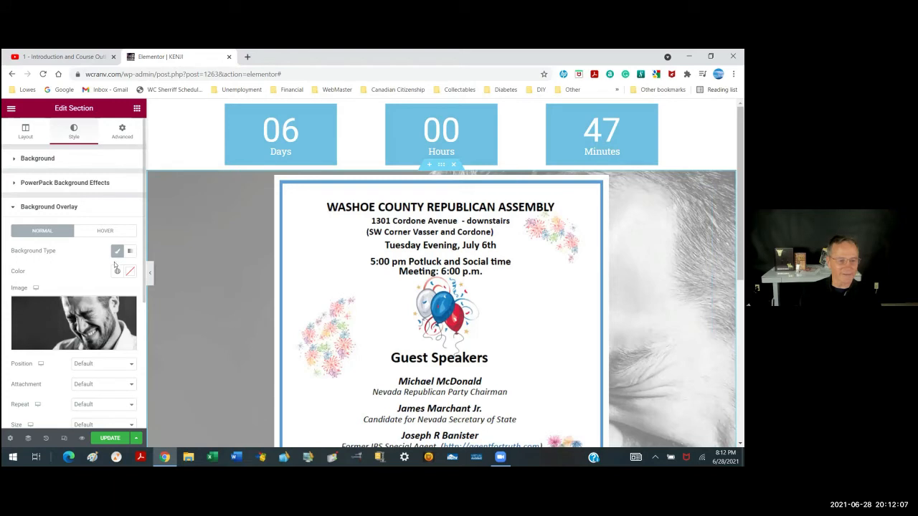
Replace the section's overlay image with the portrait of the man in a suit and tie, and check it behind the flyer
click(96, 310)
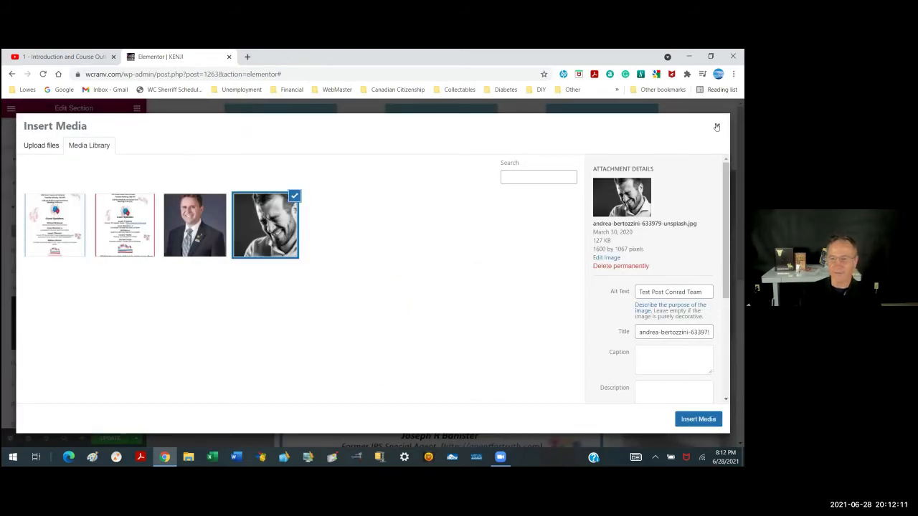
click(205, 253)
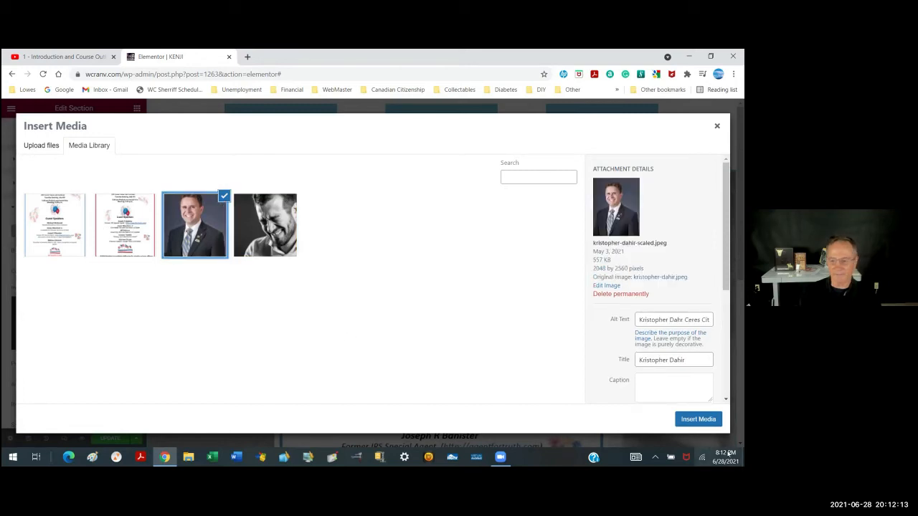
click(698, 419)
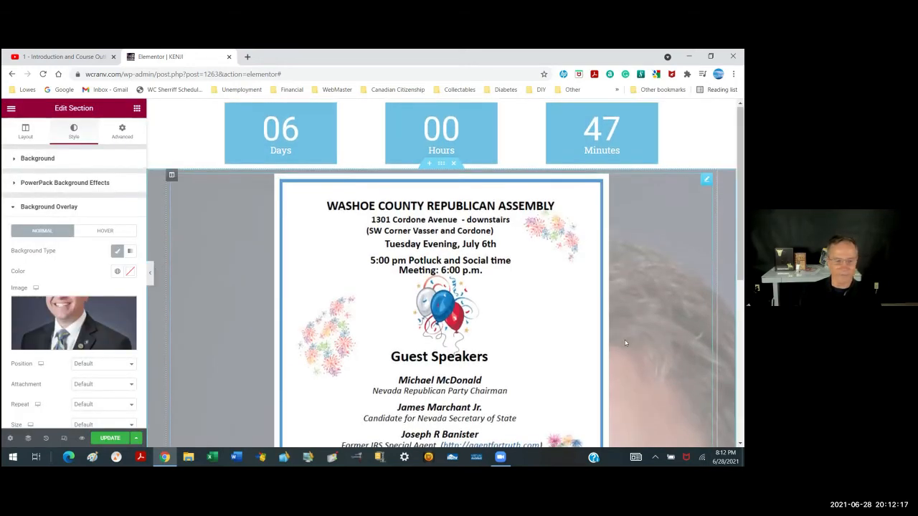
scroll(615, 342, down, 2)
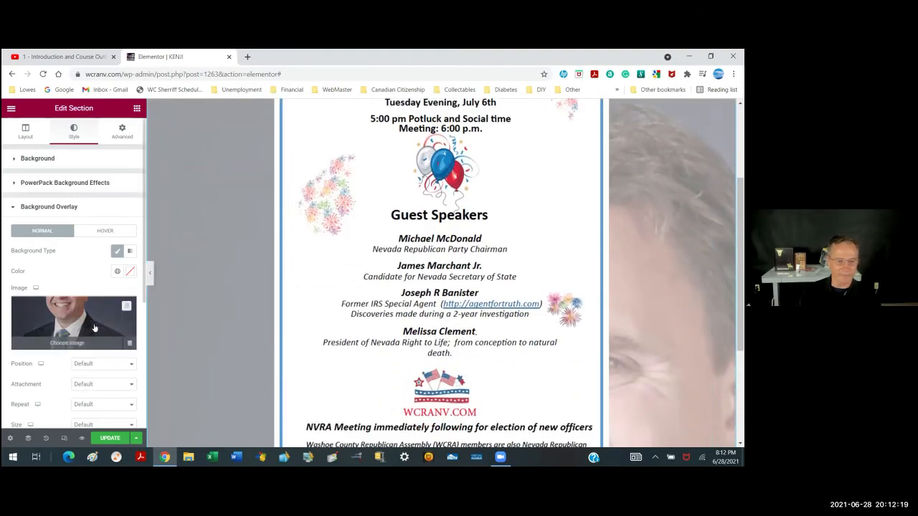
Reopen the media library for the section's background overlay image
click(105, 363)
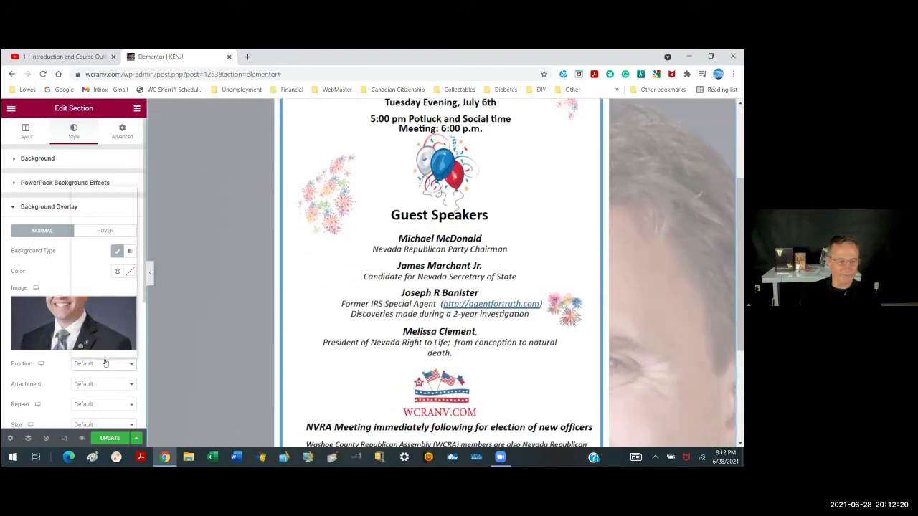
click(48, 319)
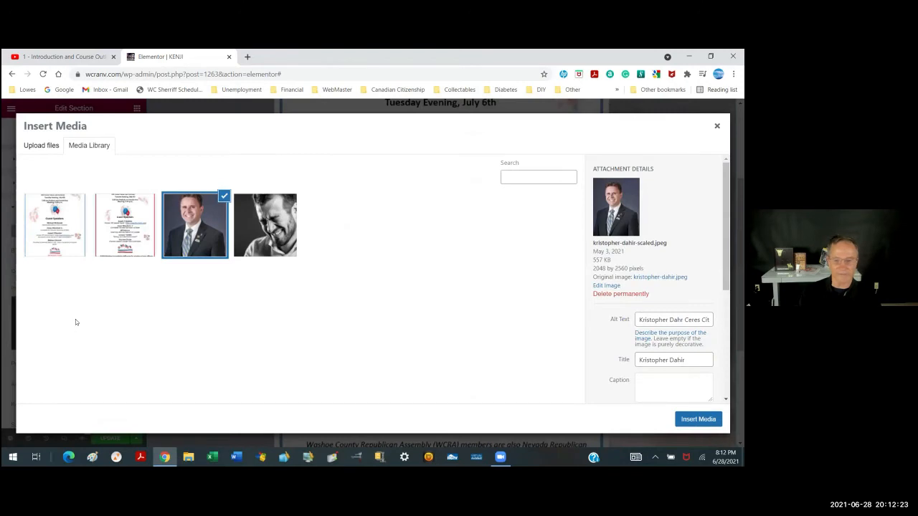
Set the flyer section's background overlay color to the global Primary color
click(716, 126)
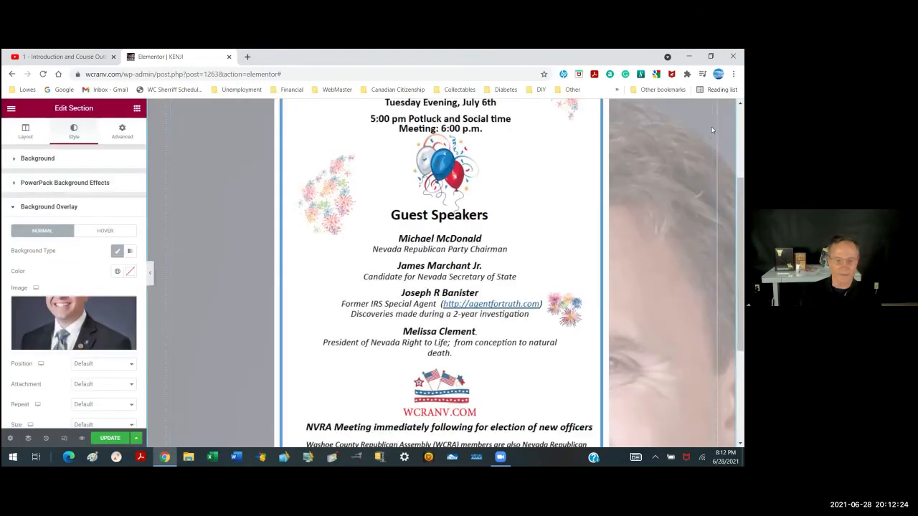
click(116, 272)
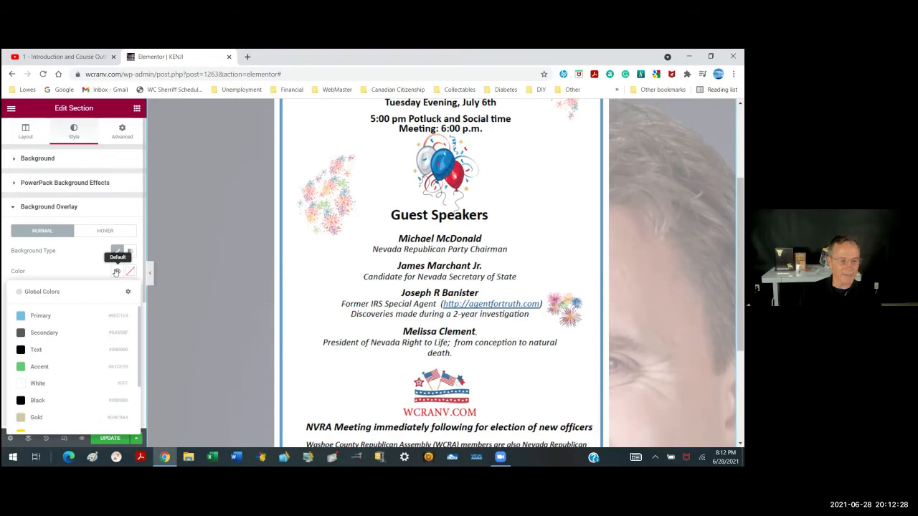
click(39, 315)
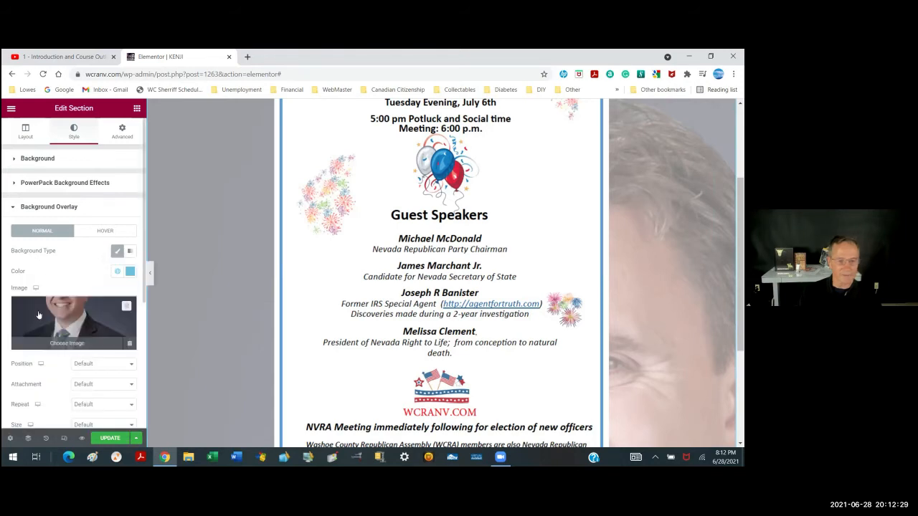
click(117, 274)
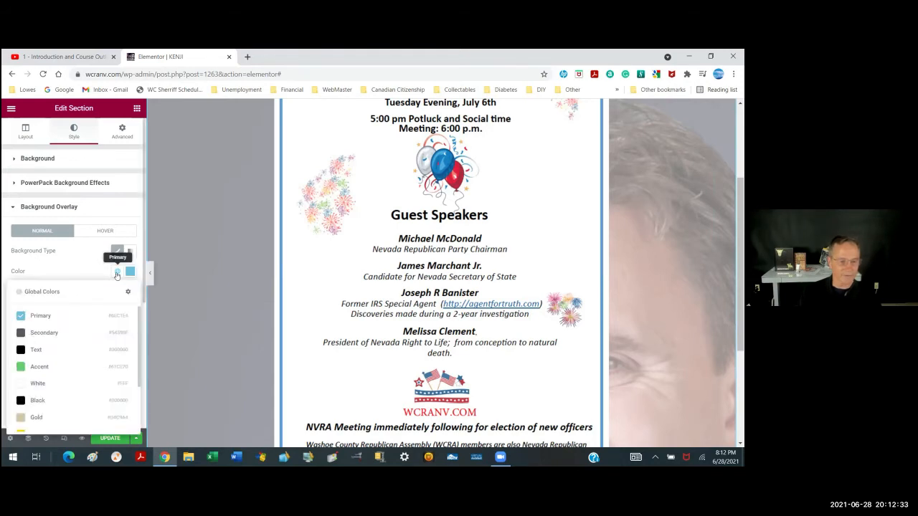
click(117, 275)
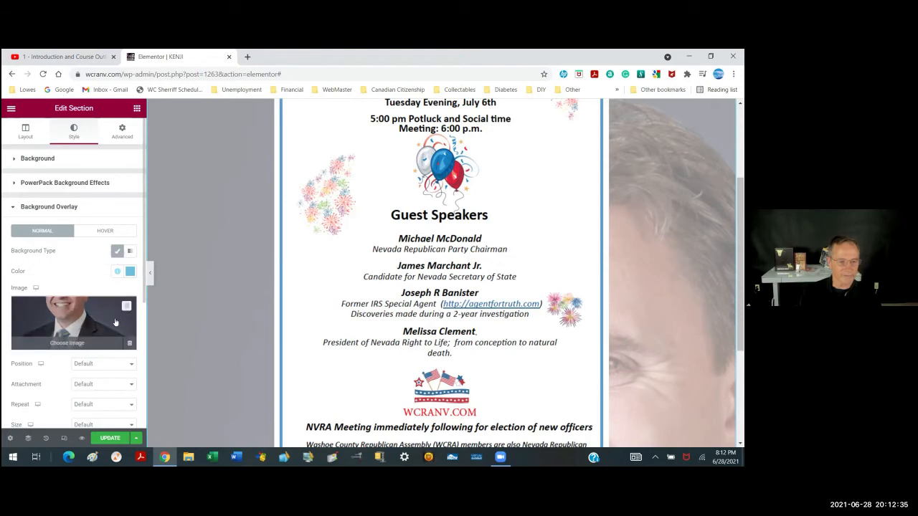
Remove the portrait image from the flyer section's background overlay
click(128, 344)
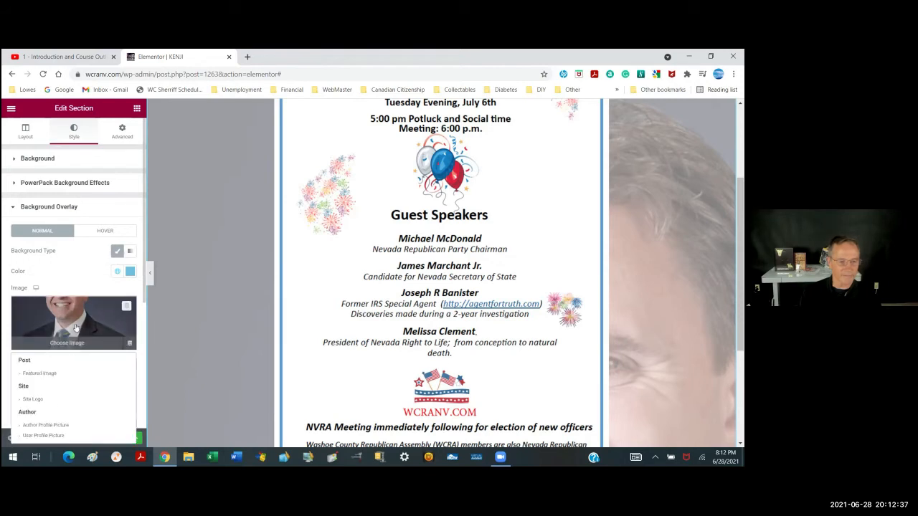
click(74, 327)
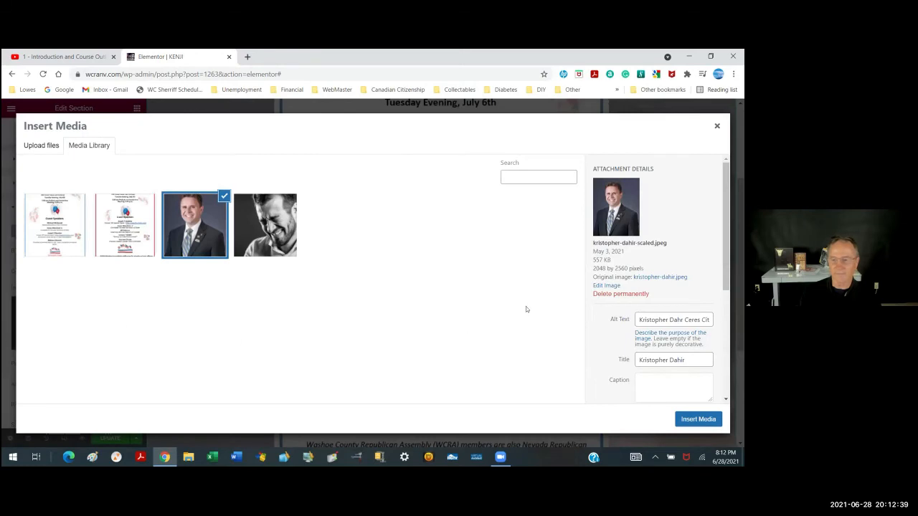
click(716, 126)
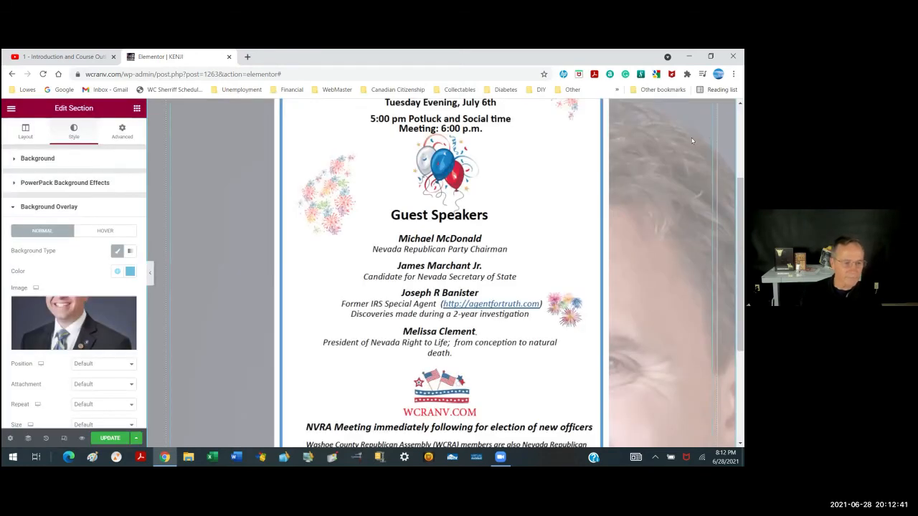
click(126, 306)
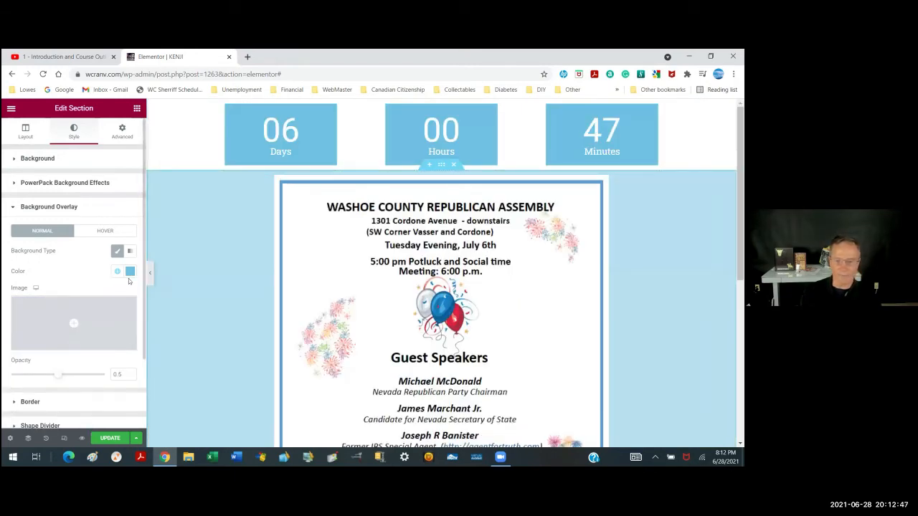
scroll(222, 321, down, 3)
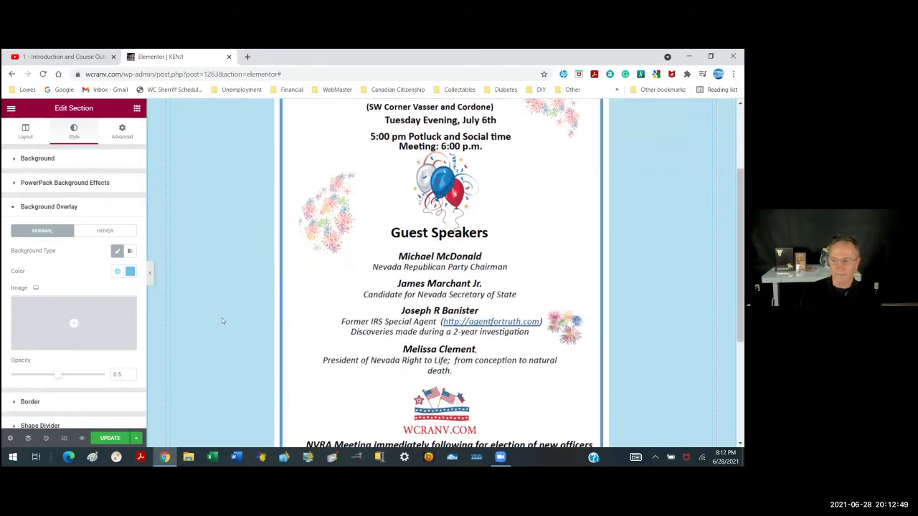
scroll(222, 320, up, 3)
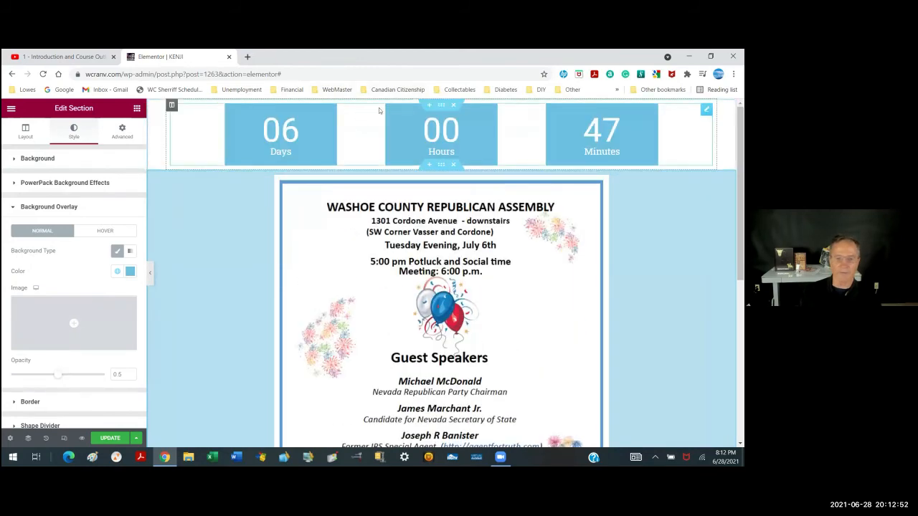
Give the countdown section above the flyer a Classic background overlay in the global Primary color
click(441, 104)
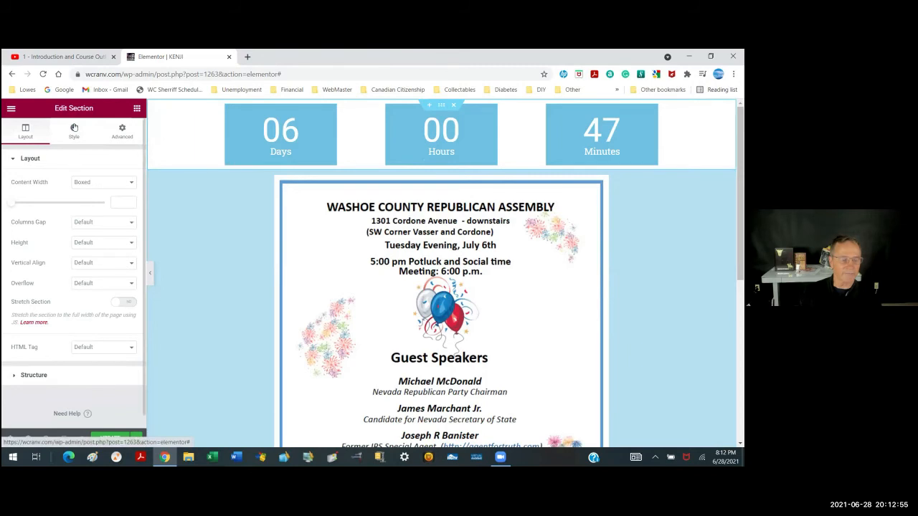
click(73, 133)
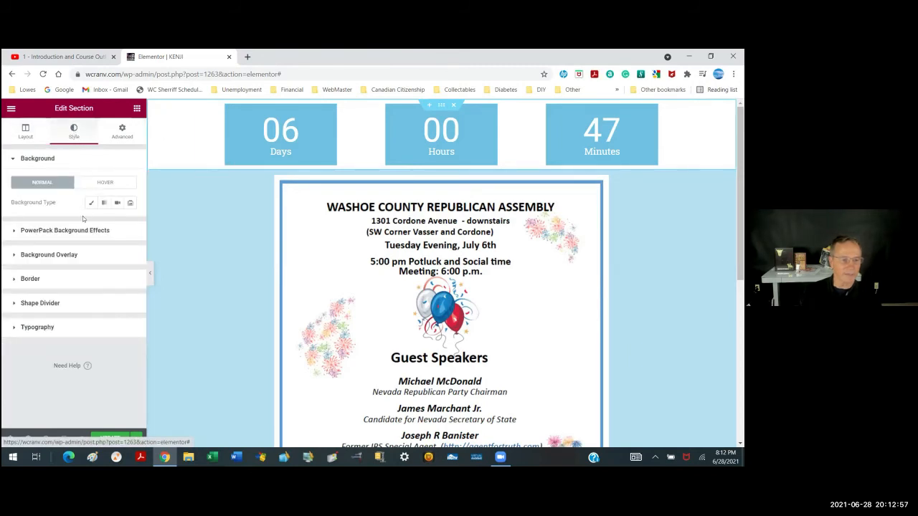
click(45, 254)
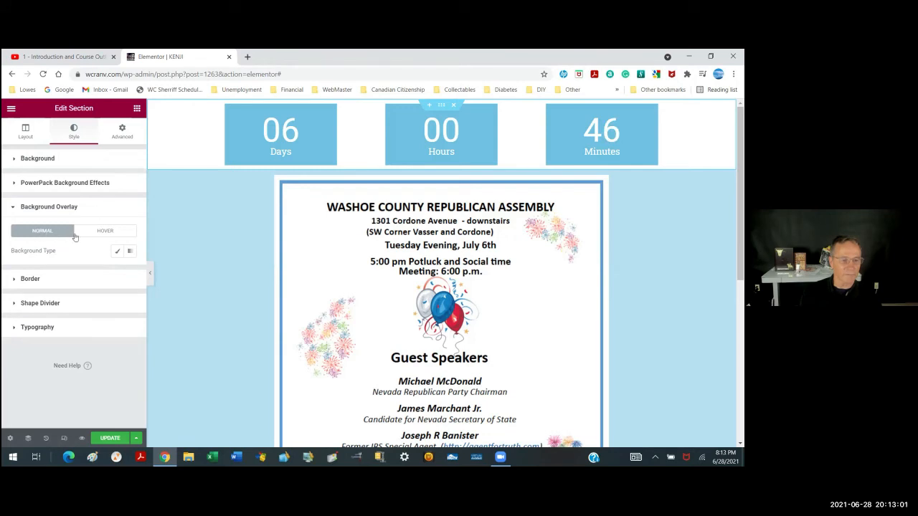
click(116, 251)
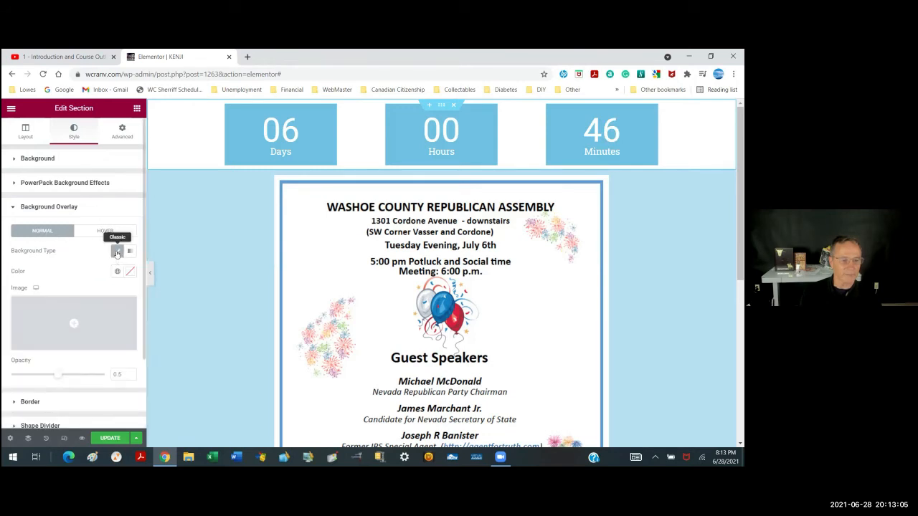
click(117, 253)
click(117, 253)
click(117, 272)
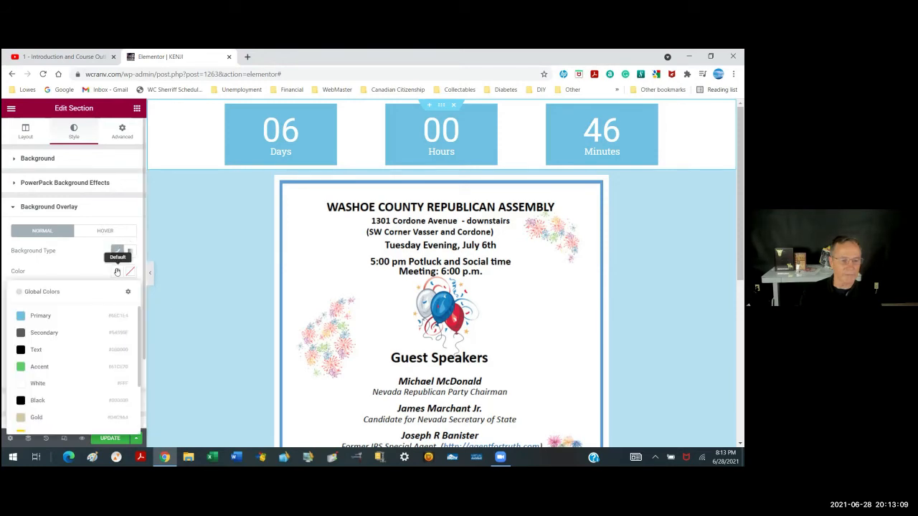
click(31, 315)
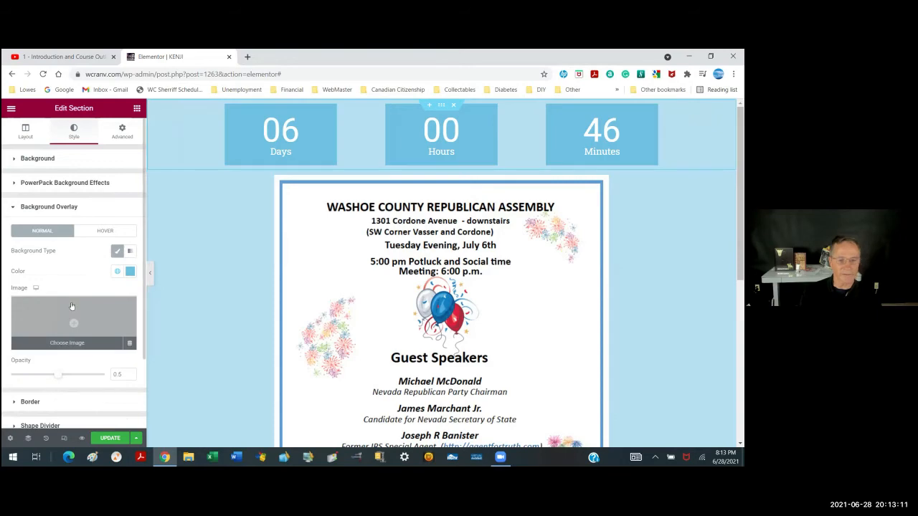
Delete the existing countdown section above the flyer
click(203, 284)
scroll(203, 284, down, 5)
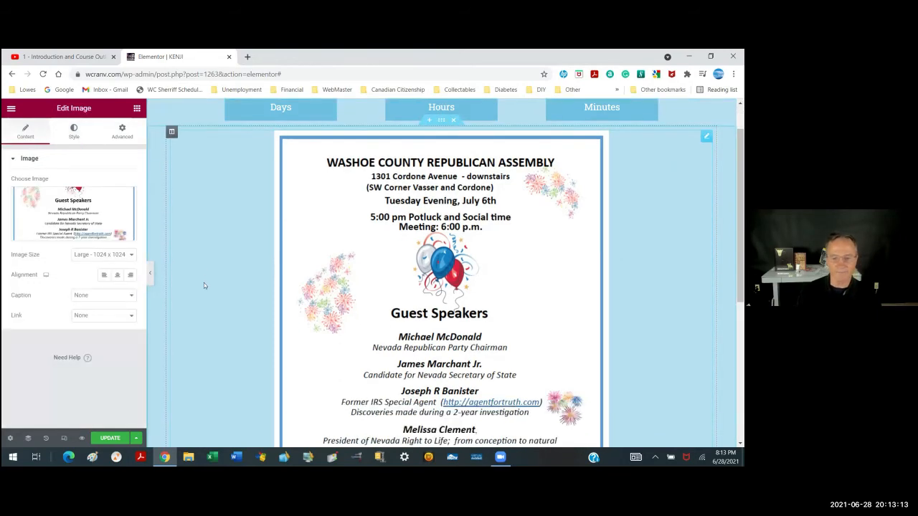
scroll(202, 281, up, 5)
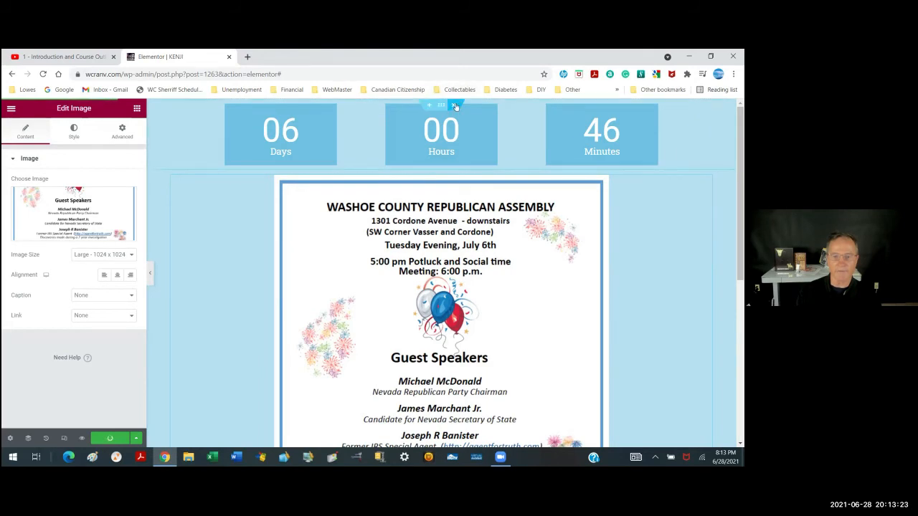
click(453, 105)
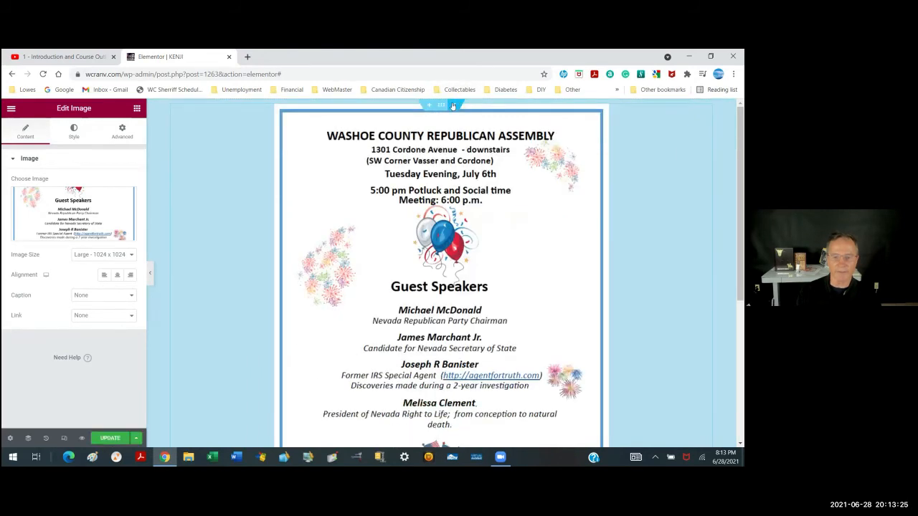
Search the widgets for "date" and add a Countdown widget directly above the flyer image
click(136, 109)
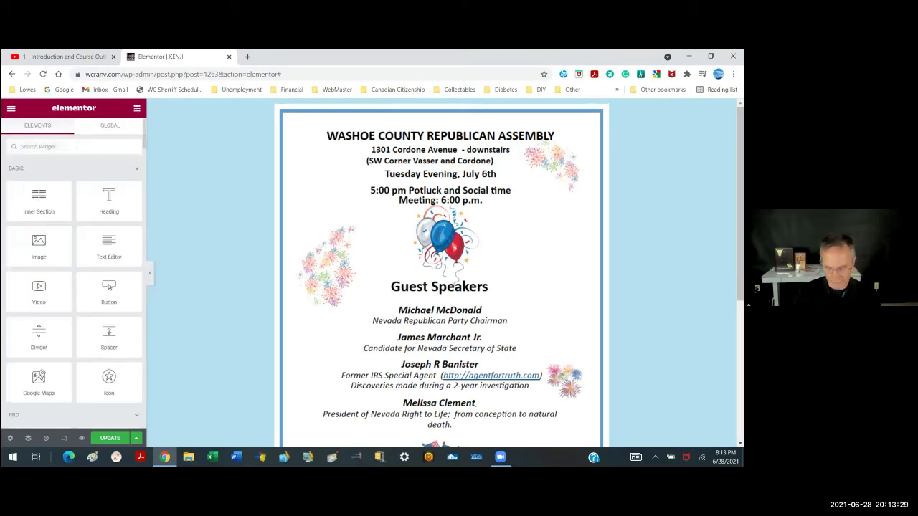
text(date)
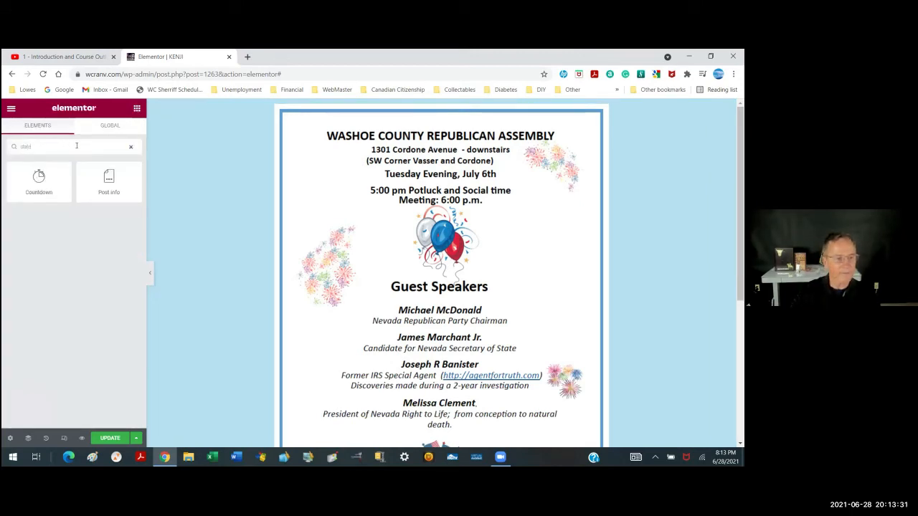
drag(40, 183, 408, 104)
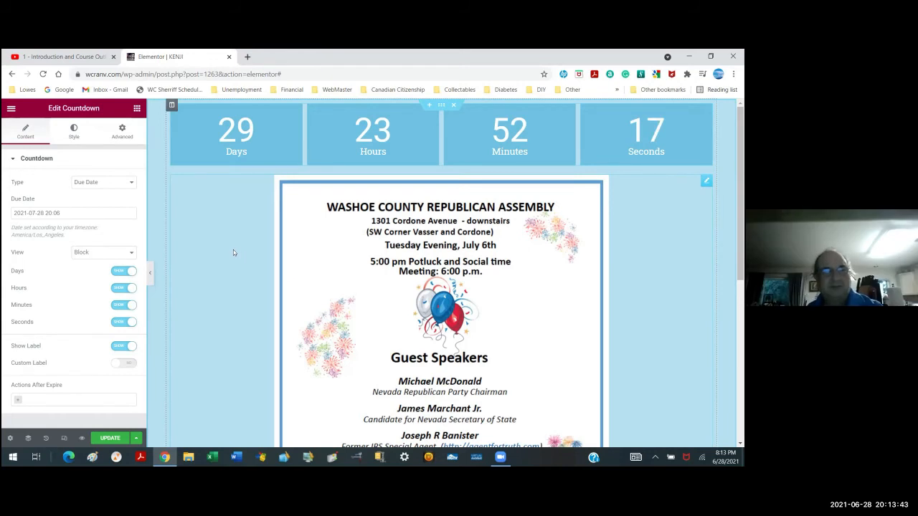
Examine the new countdown's style settings, covering box background color, global colors, border, spacing, padding, and digit and label options
click(74, 131)
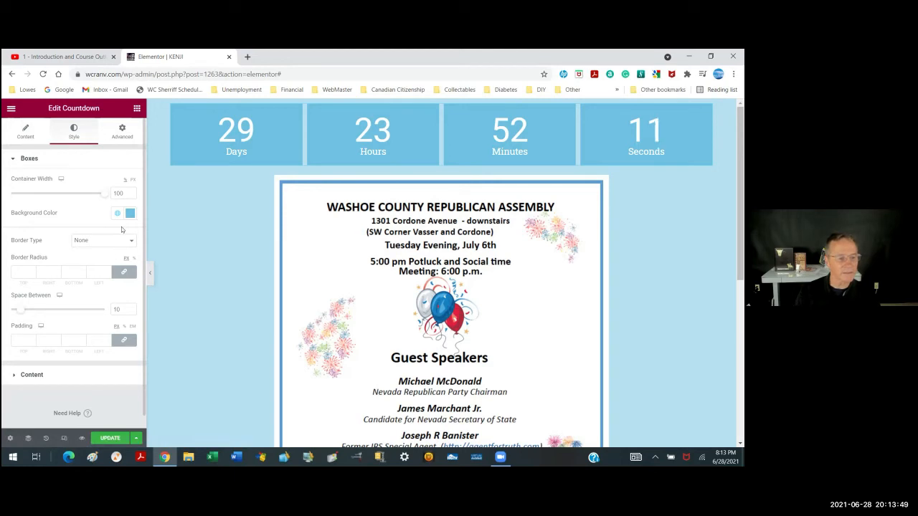
click(130, 214)
click(118, 213)
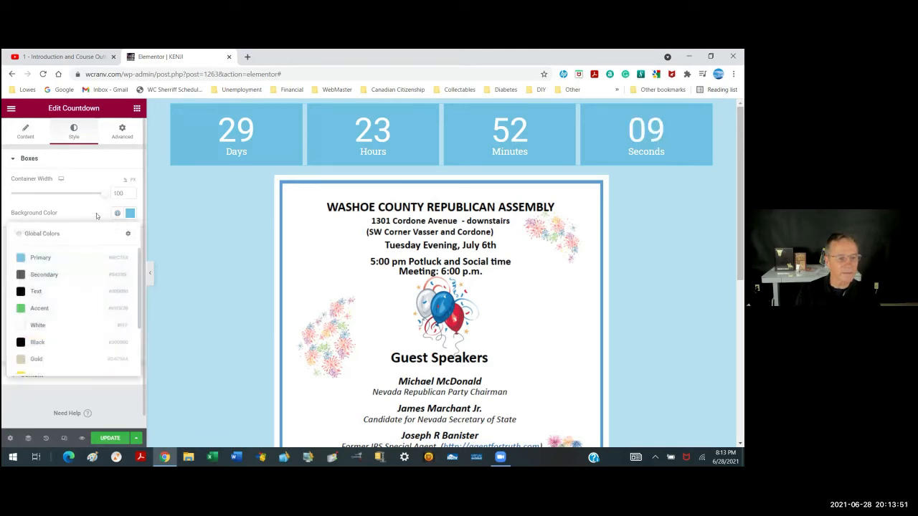
click(53, 217)
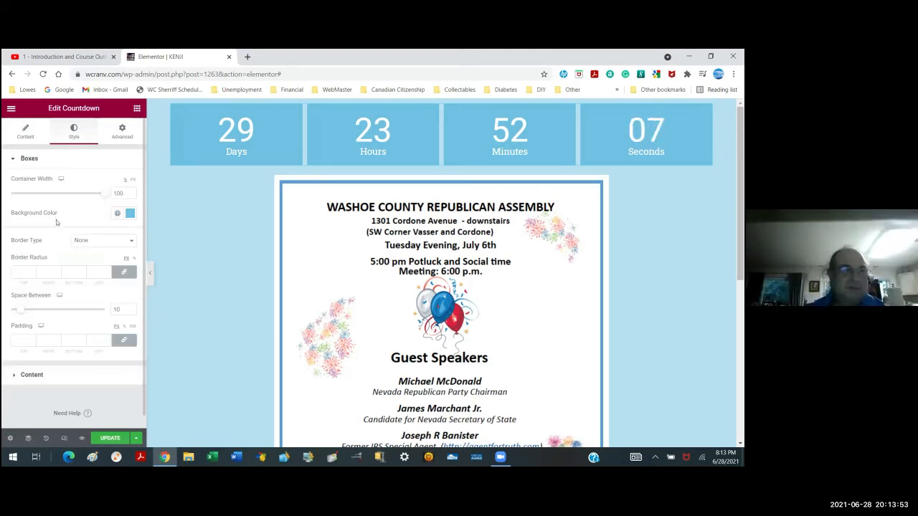
click(117, 215)
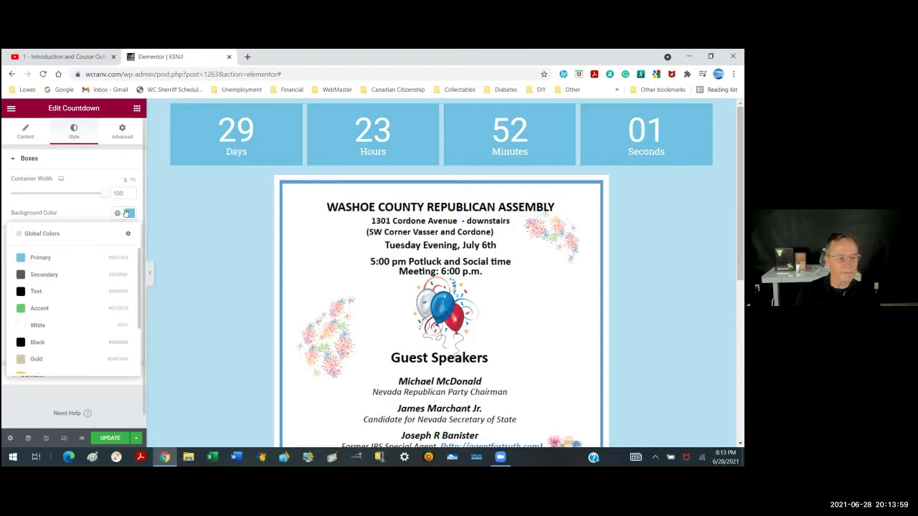
click(76, 208)
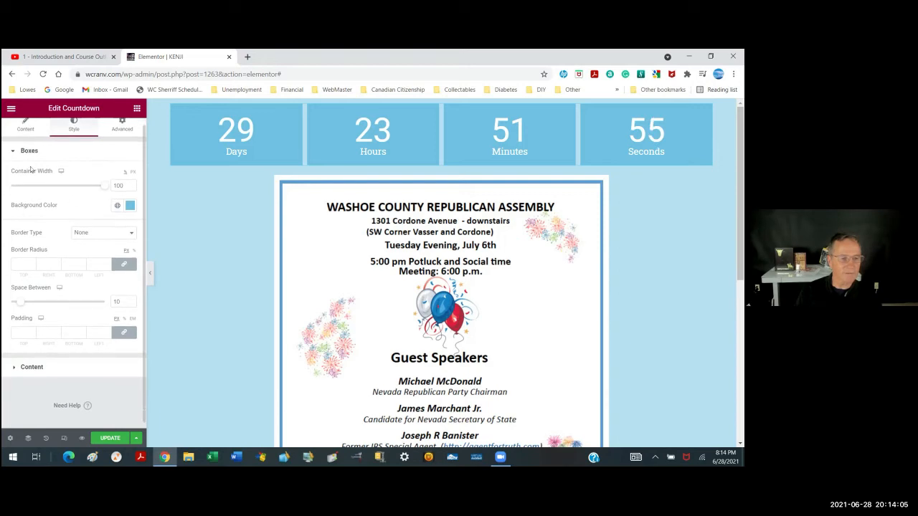
click(12, 152)
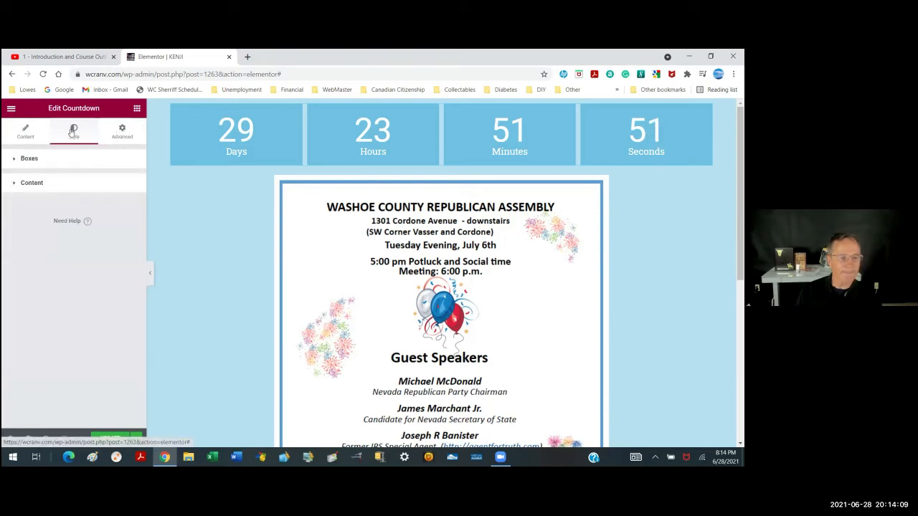
click(25, 159)
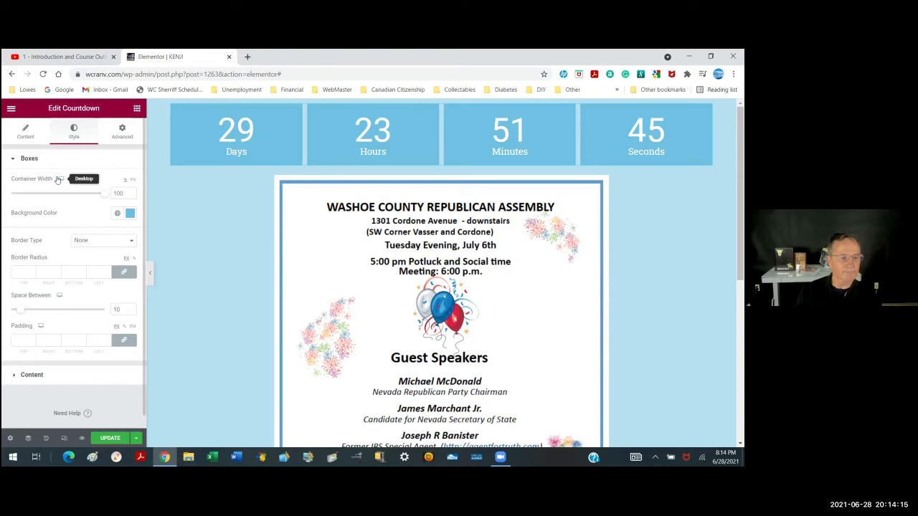
mouse_move(57, 180)
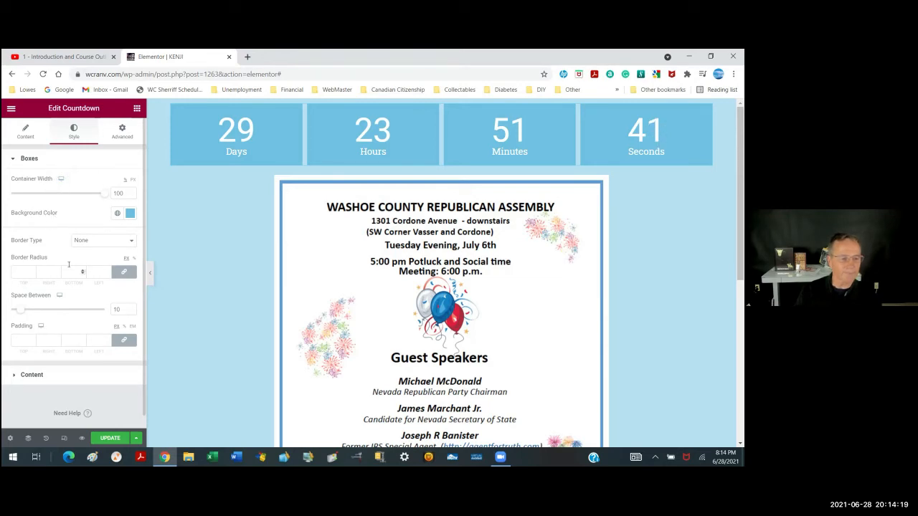
scroll(82, 272, down, 1)
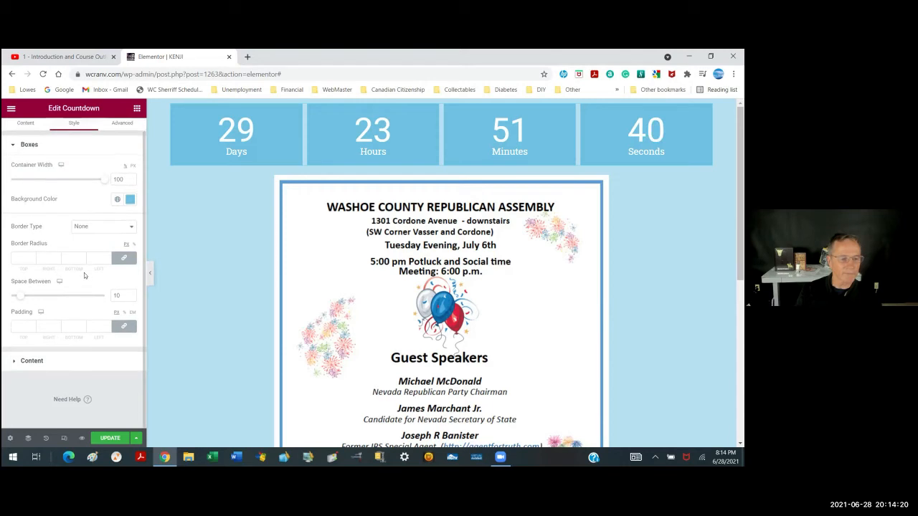
click(29, 360)
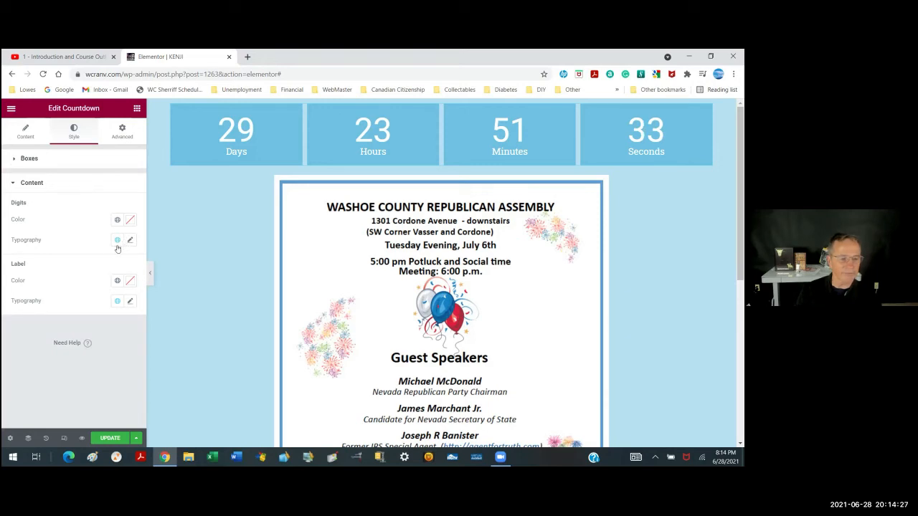
Examine the countdown's box background color in both the color picker and the global colors list
click(12, 183)
click(14, 159)
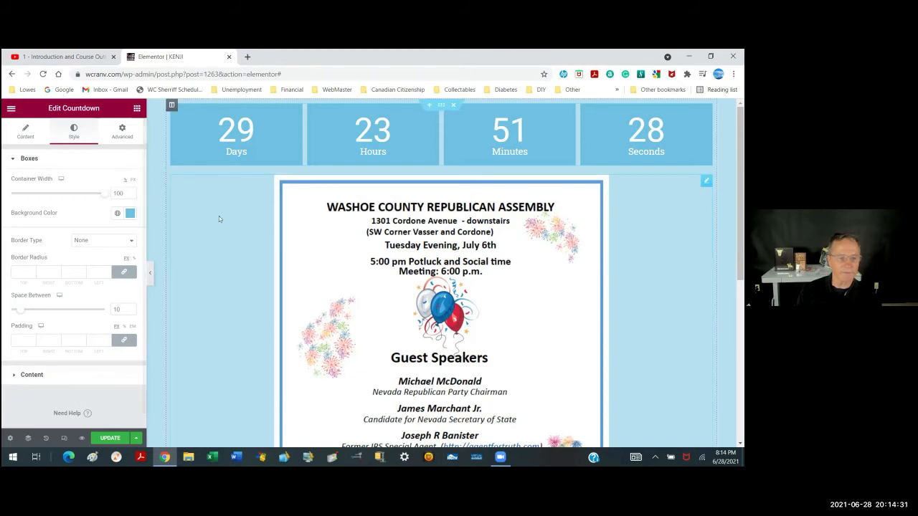
click(129, 213)
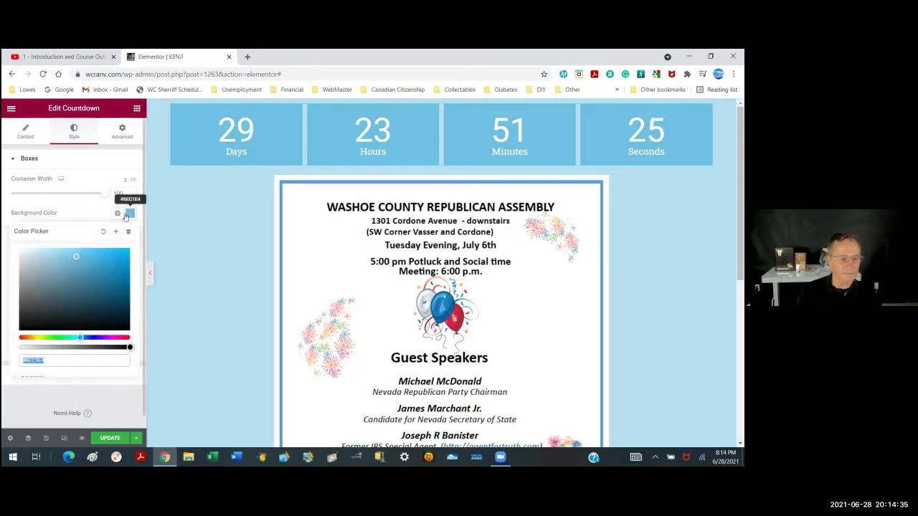
click(118, 213)
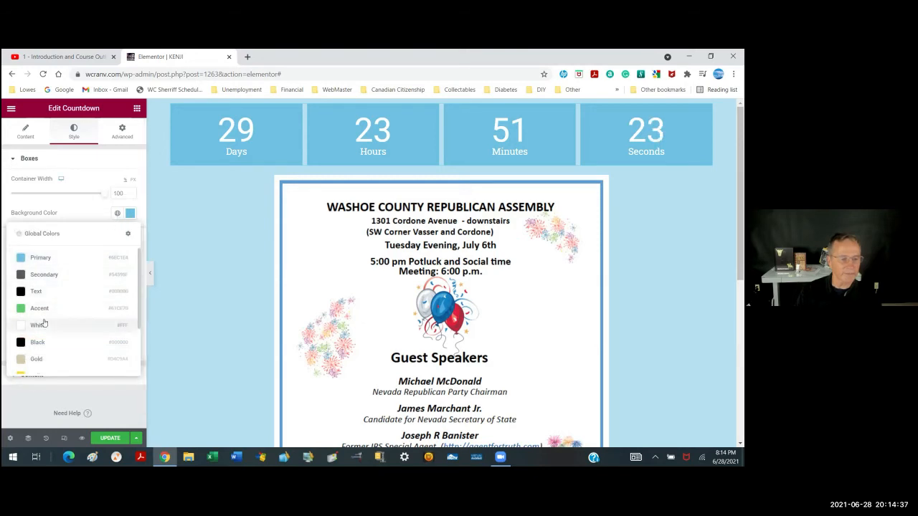
scroll(44, 324, down, 2)
scroll(47, 327, up, 2)
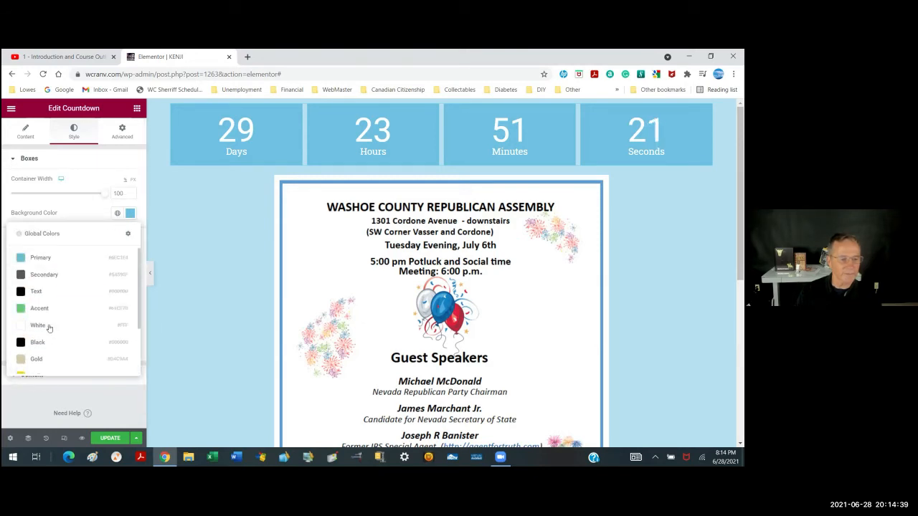
click(128, 214)
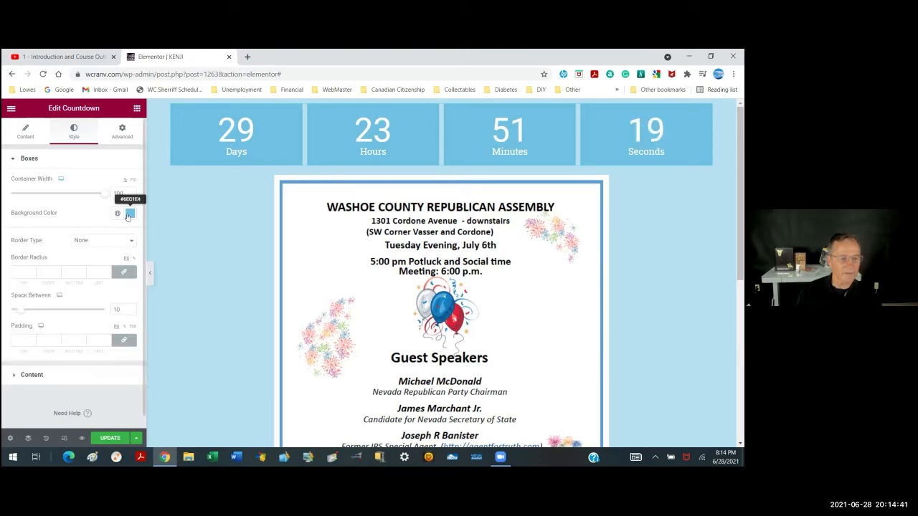
click(128, 214)
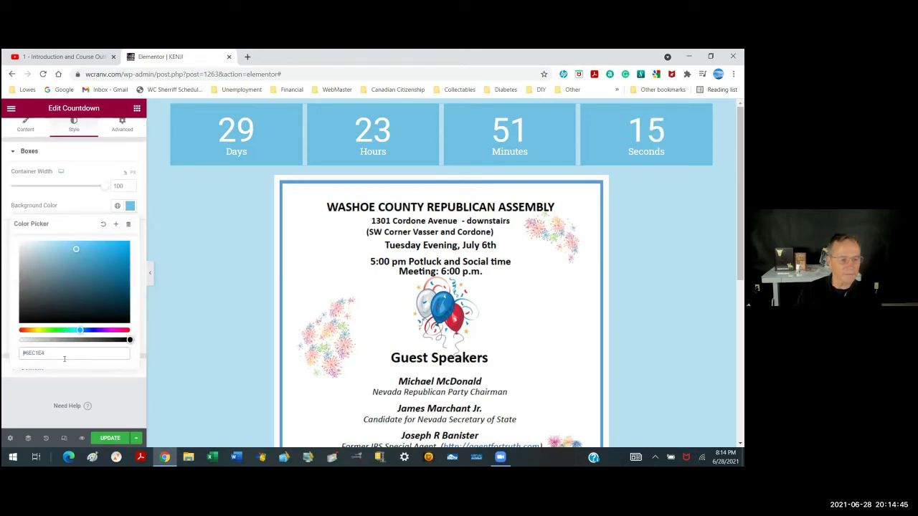
click(71, 203)
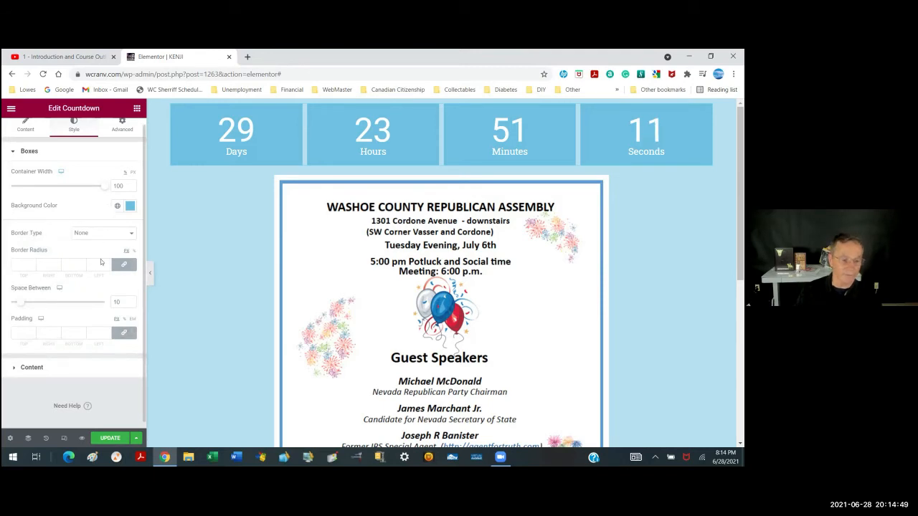
Roll the page back through the edit history to the earlier Section Image edit with the black-and-white portrait behind the flyer
click(45, 438)
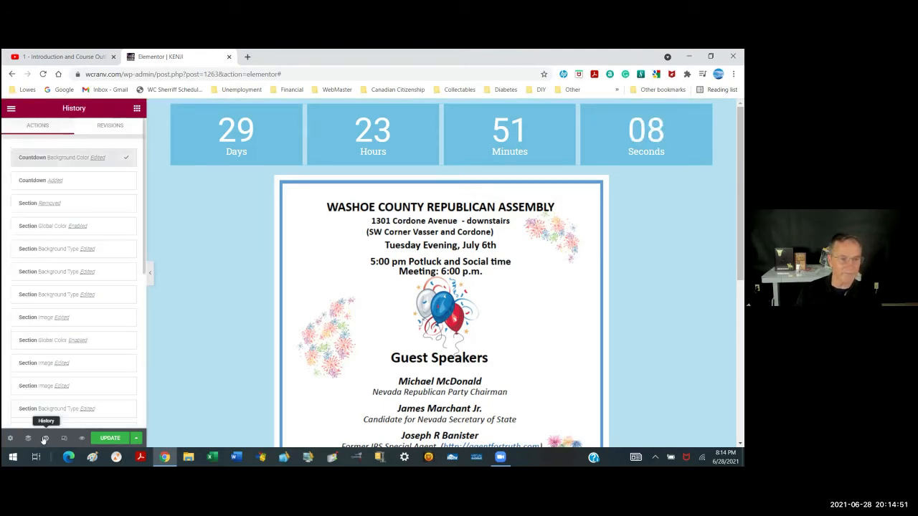
click(83, 251)
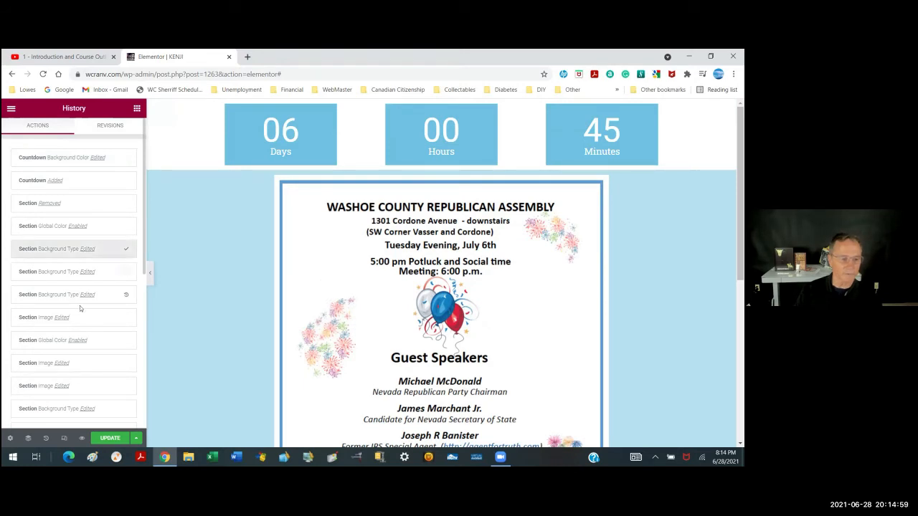
click(74, 340)
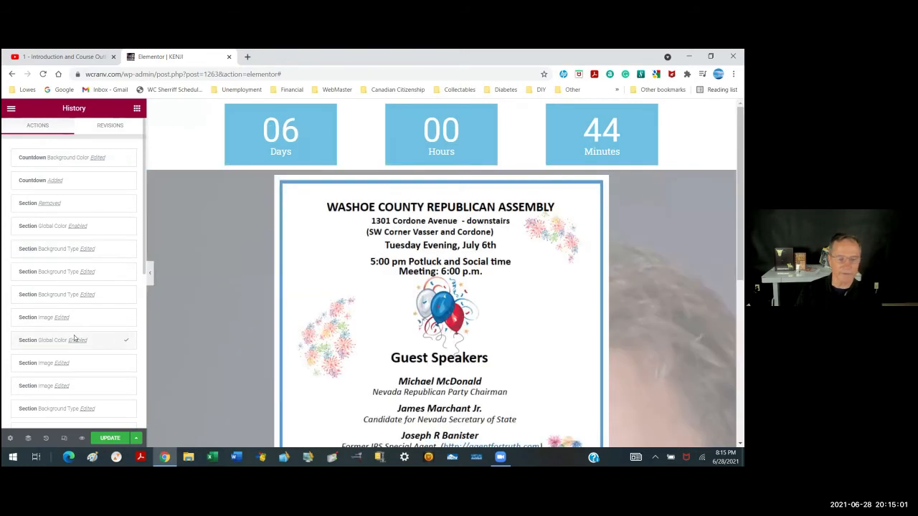
scroll(504, 126, down, 2)
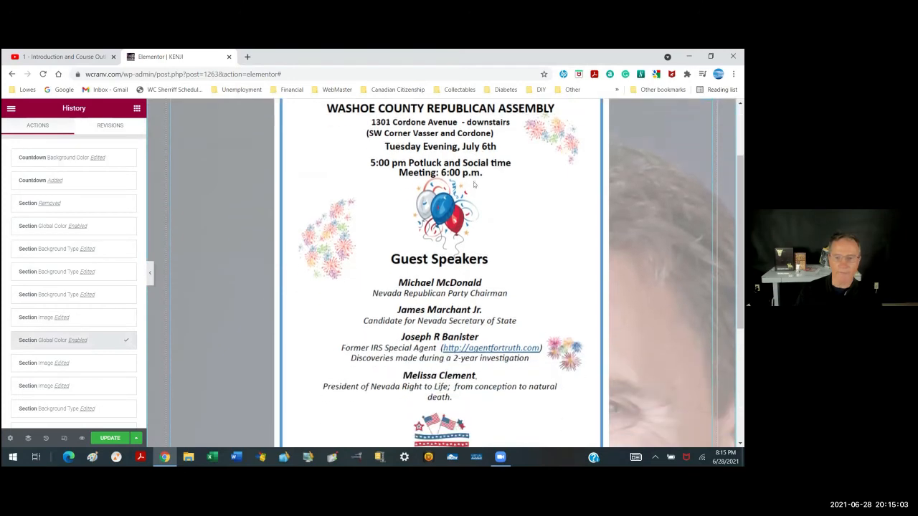
scroll(504, 127, up, 2)
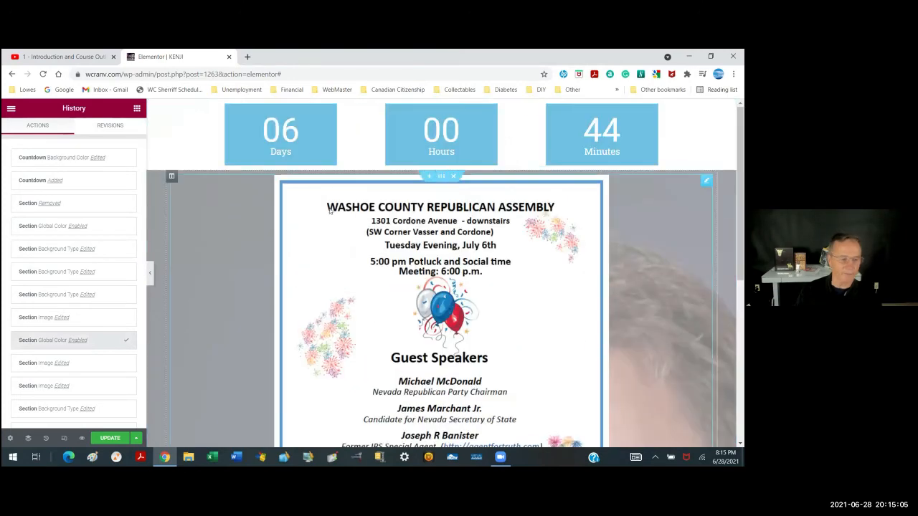
click(64, 363)
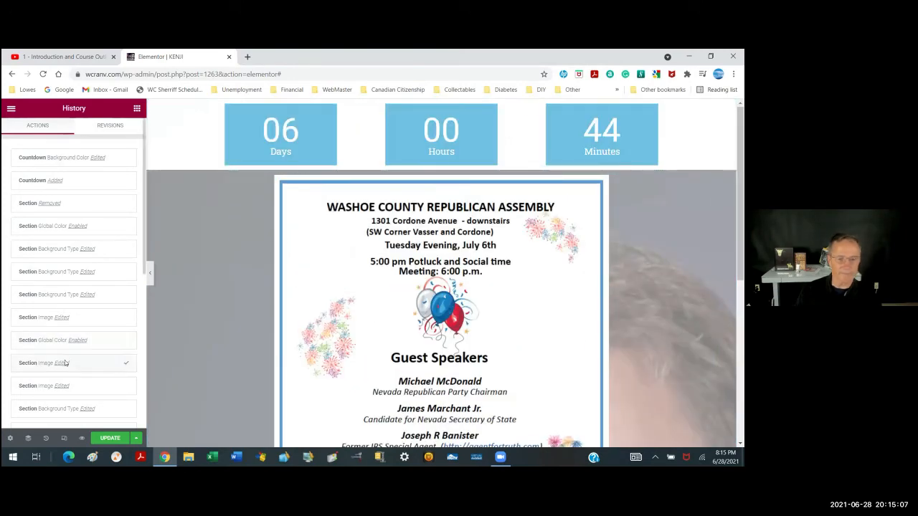
scroll(62, 388, down, 1)
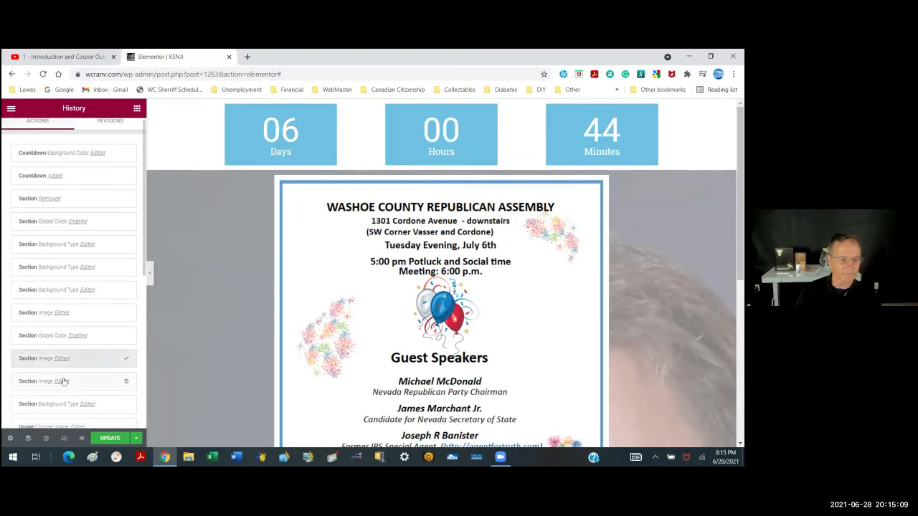
click(63, 382)
scroll(64, 379, down, 1)
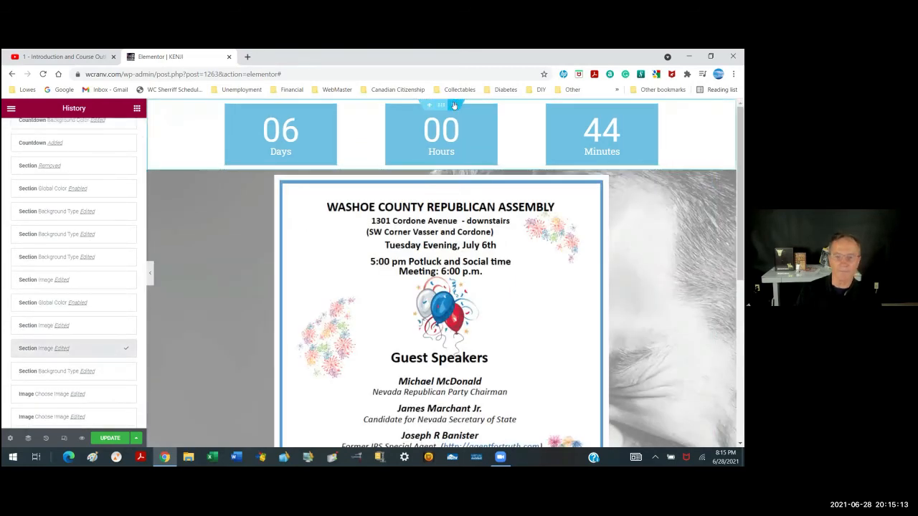
Delete the old countdown section and add a Countdown widget directly above the flyer image, inside the section with the portrait background
click(453, 106)
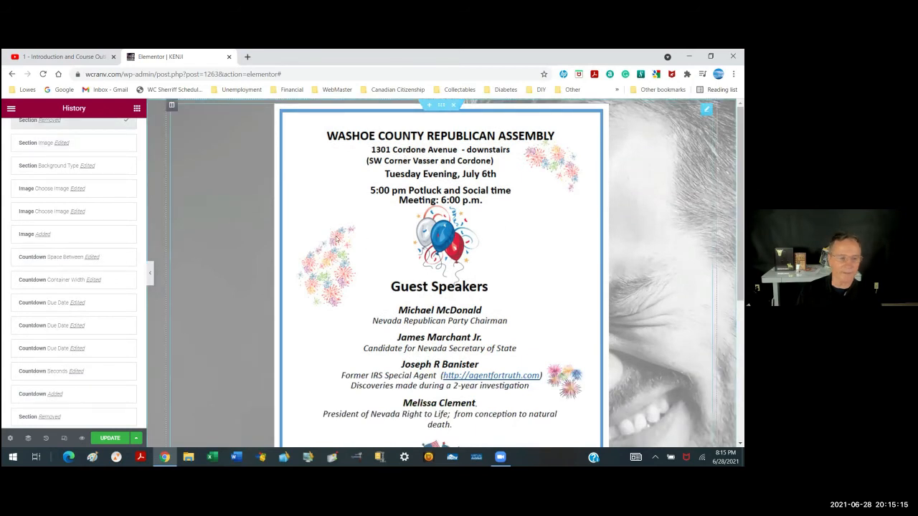
click(136, 109)
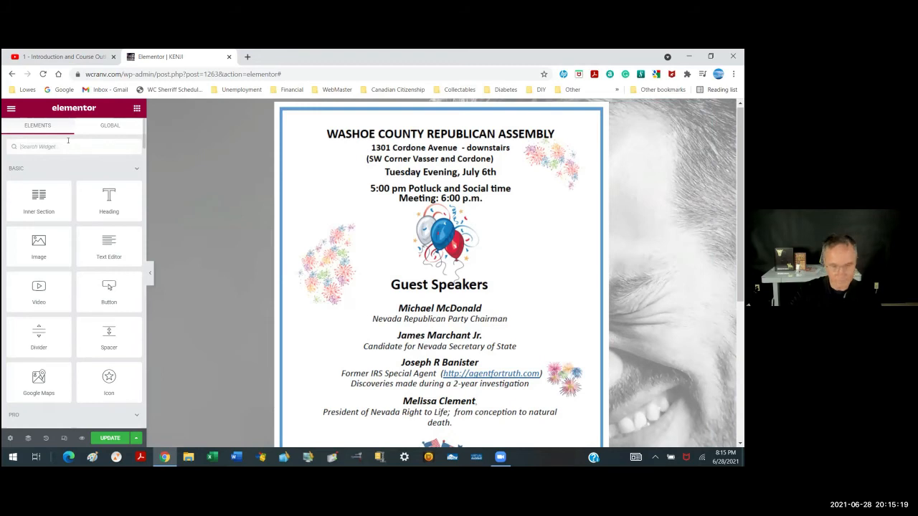
text(coun)
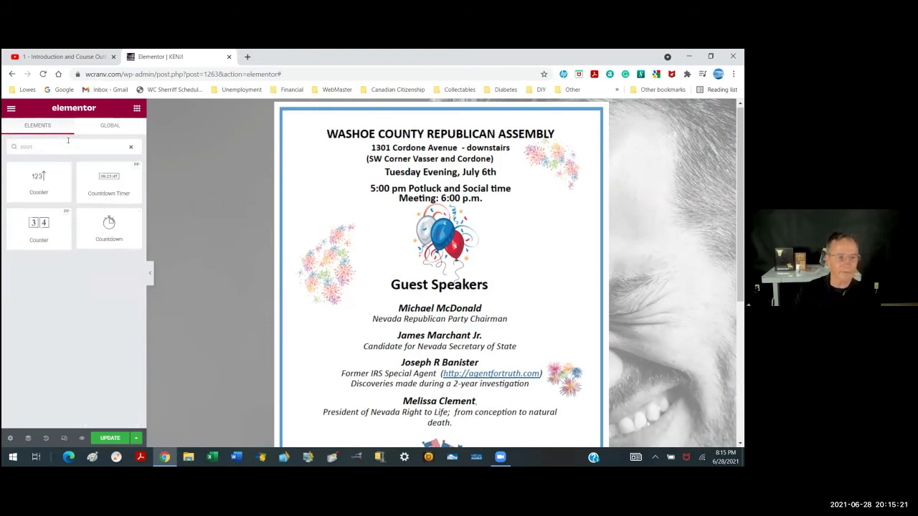
key(BackSpace)
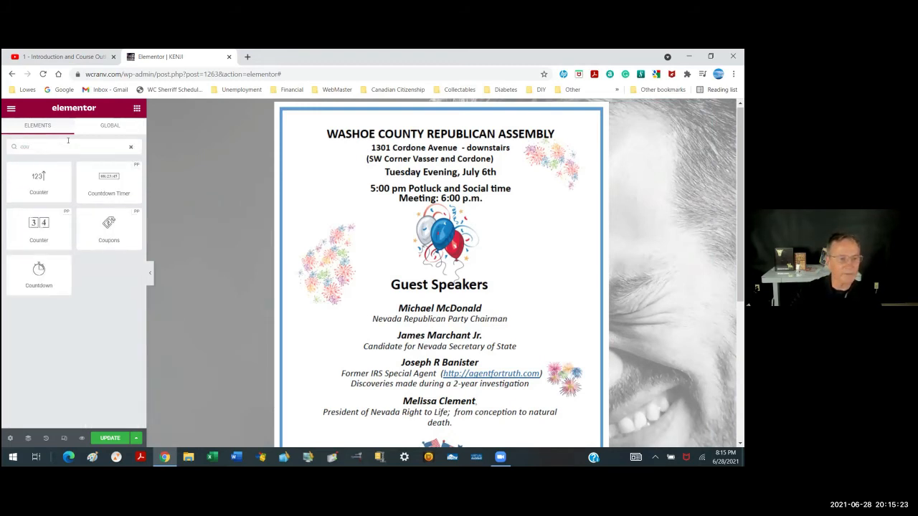
drag(39, 271, 424, 122)
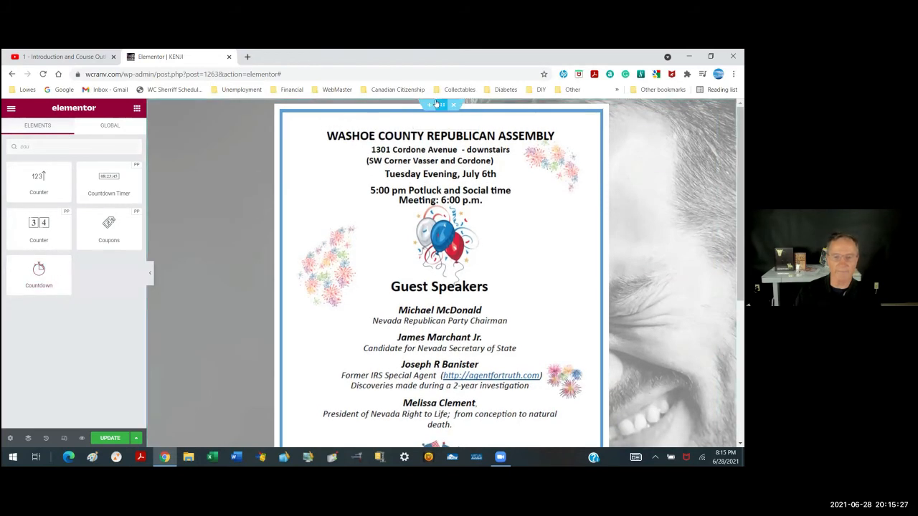
scroll(373, 259, down, 4)
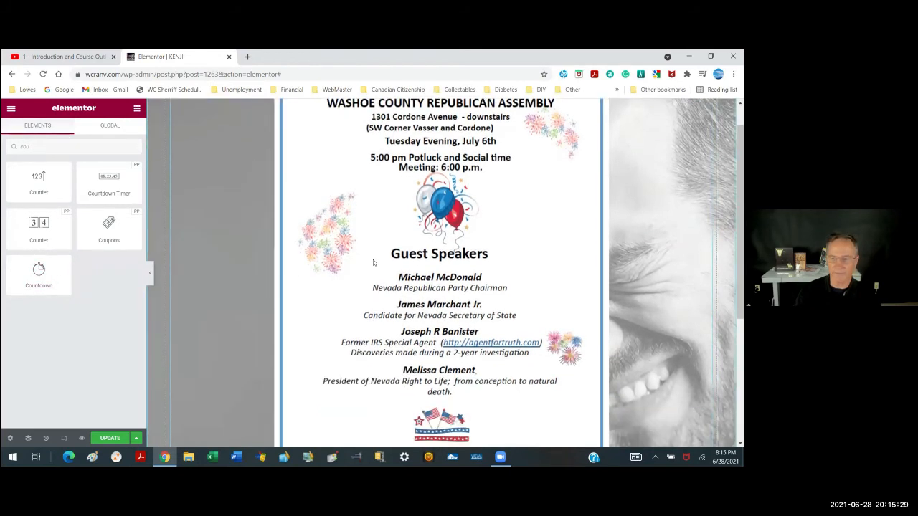
scroll(372, 262, up, 5)
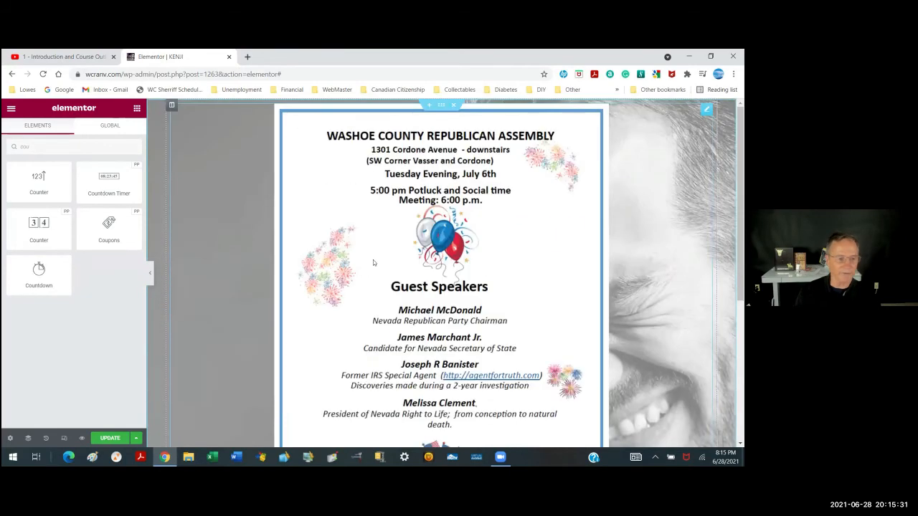
drag(41, 267, 412, 104)
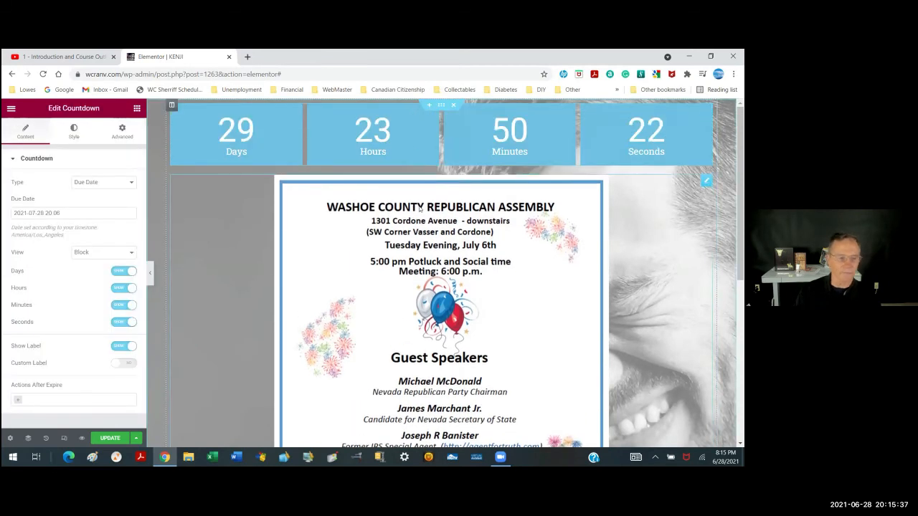
Hide the countdown's seconds and style its boxes with a container width of 62 and a space between of 100
click(117, 321)
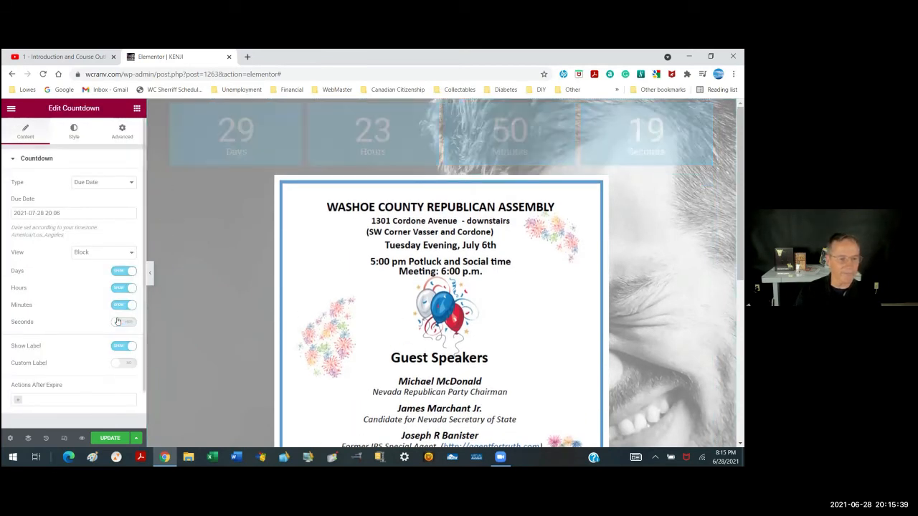
click(72, 129)
drag(97, 193, 78, 195)
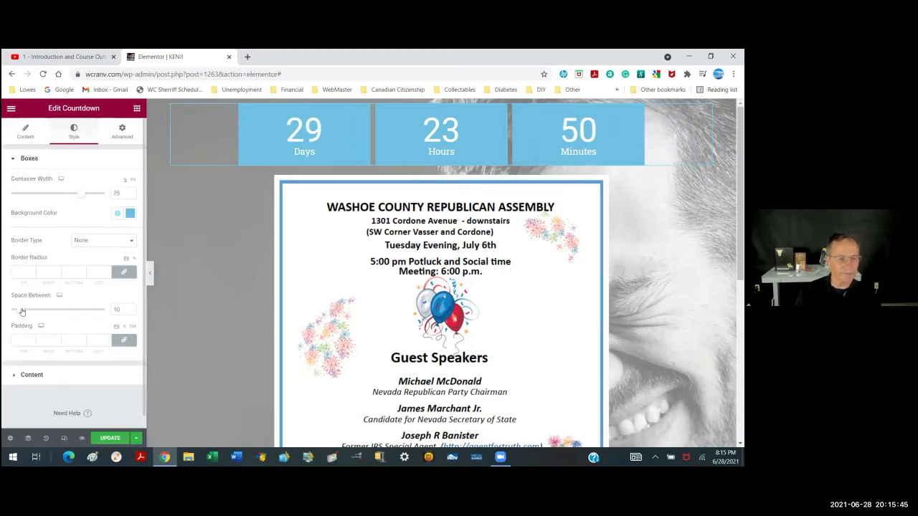
drag(22, 311, 111, 308)
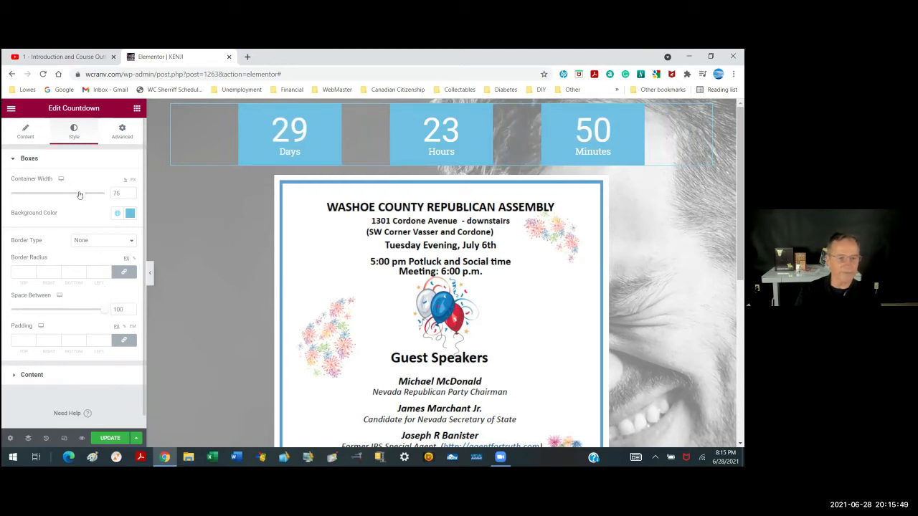
mouse_move(79, 194)
mouse_down()
mouse_move(51, 195)
mouse_move(68, 195)
mouse_up()
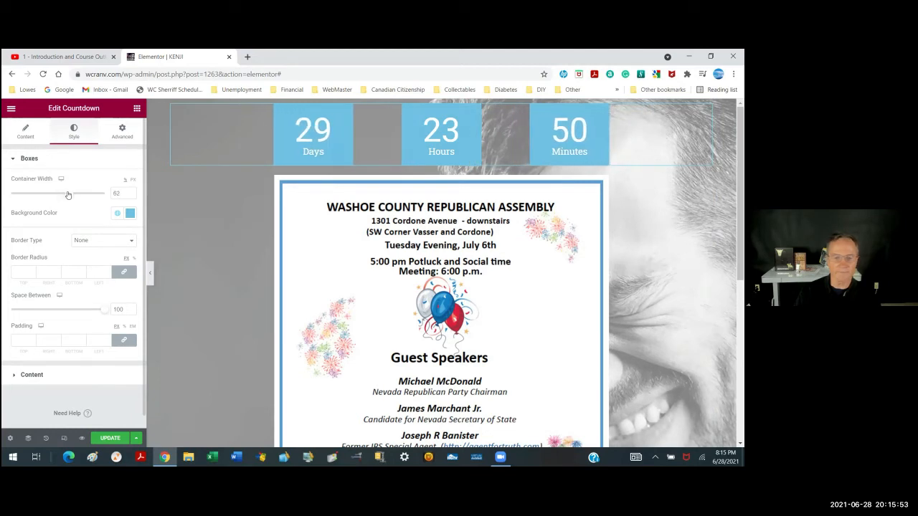
Update the page to save the new countdown and review the flyer against the background photo
click(618, 242)
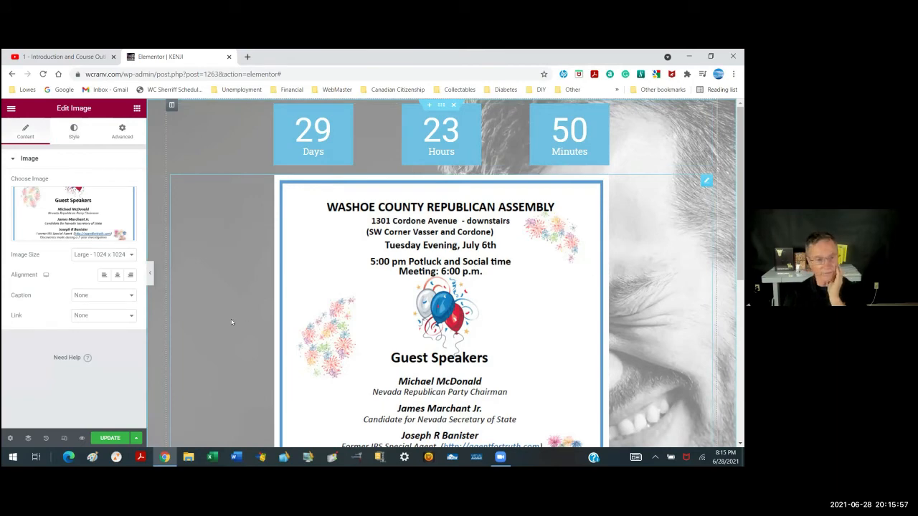
click(106, 433)
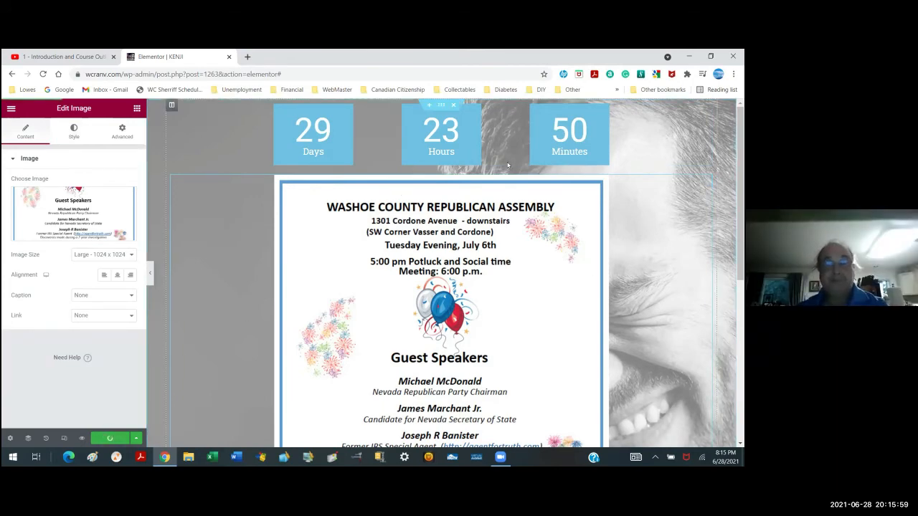
scroll(627, 175, down, 3)
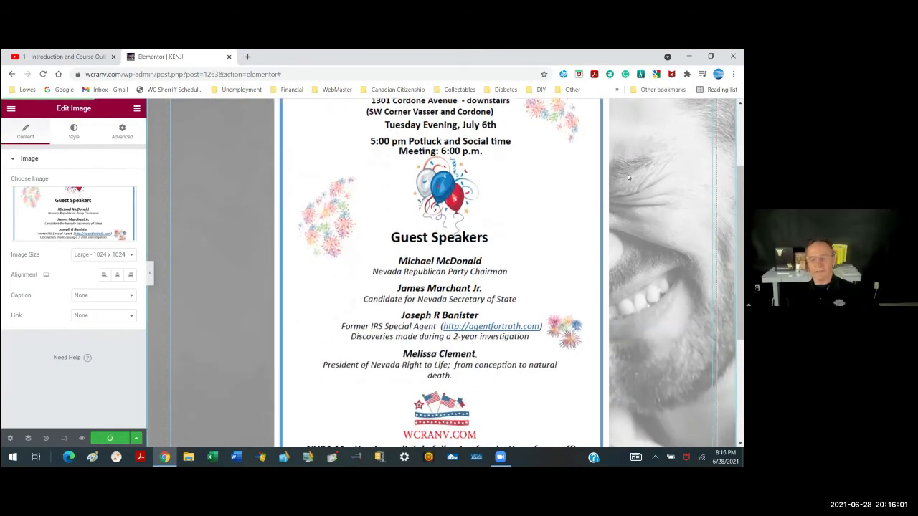
scroll(627, 177, down, 1)
scroll(627, 177, down, 2)
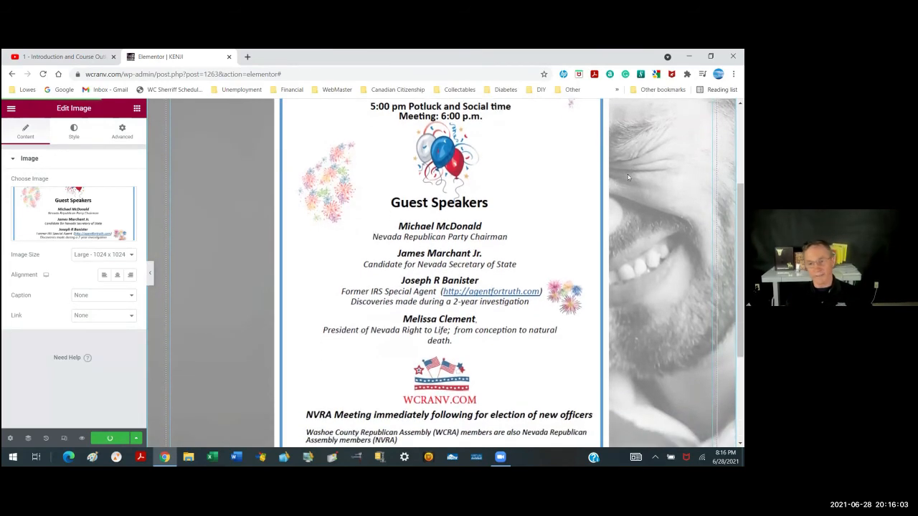
scroll(643, 224, up, 5)
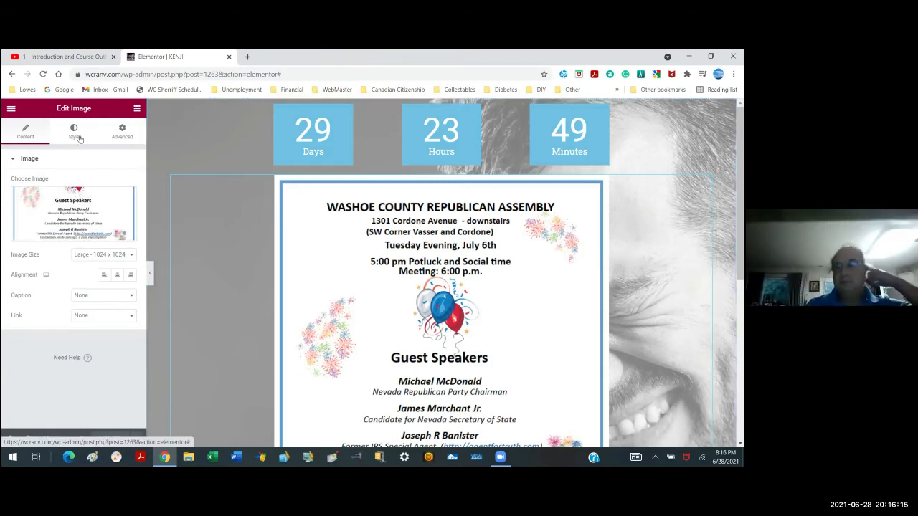
Delete the whole section that holds the countdown and the flyer
scroll(219, 332, down, 1)
scroll(221, 332, down, 3)
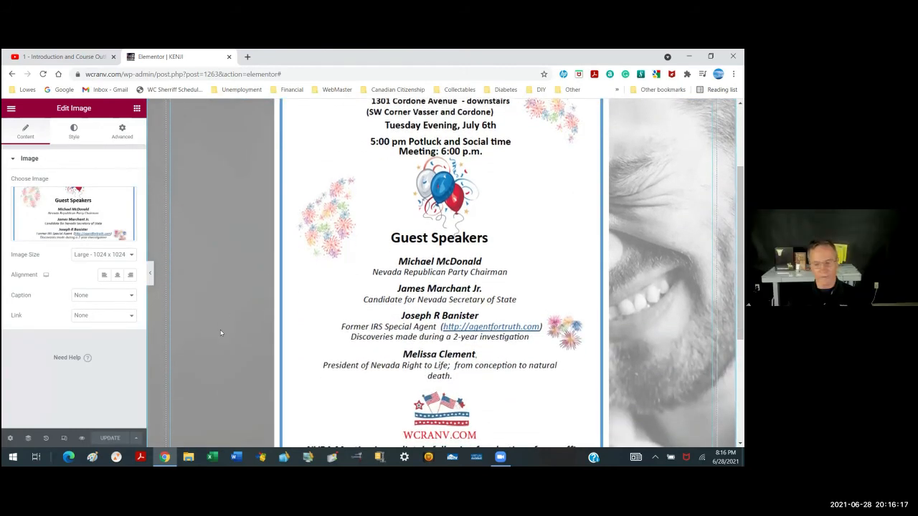
scroll(221, 332, down, 1)
scroll(462, 295, up, 4)
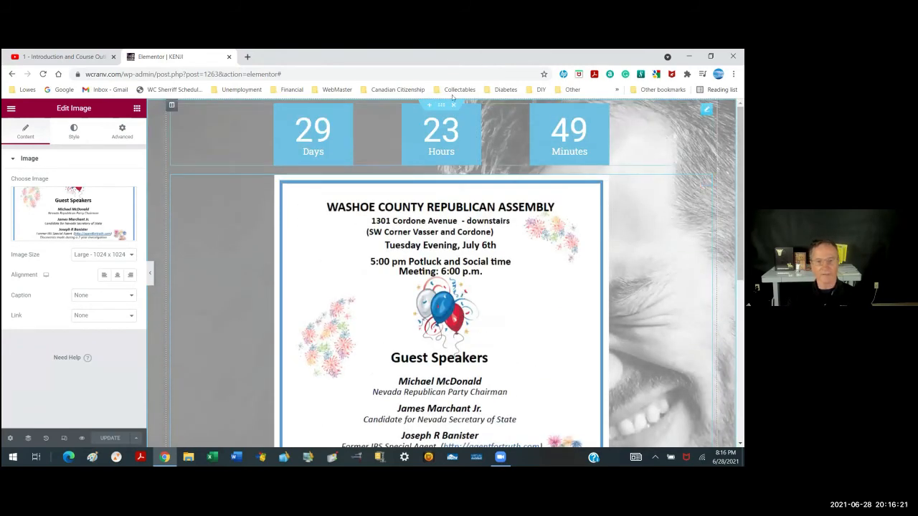
click(453, 105)
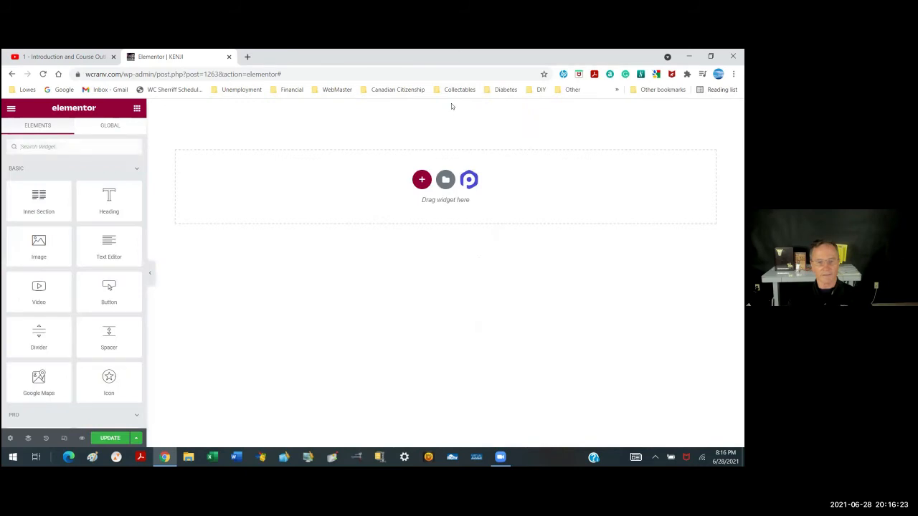
Update the page to save it with its section removed
click(112, 439)
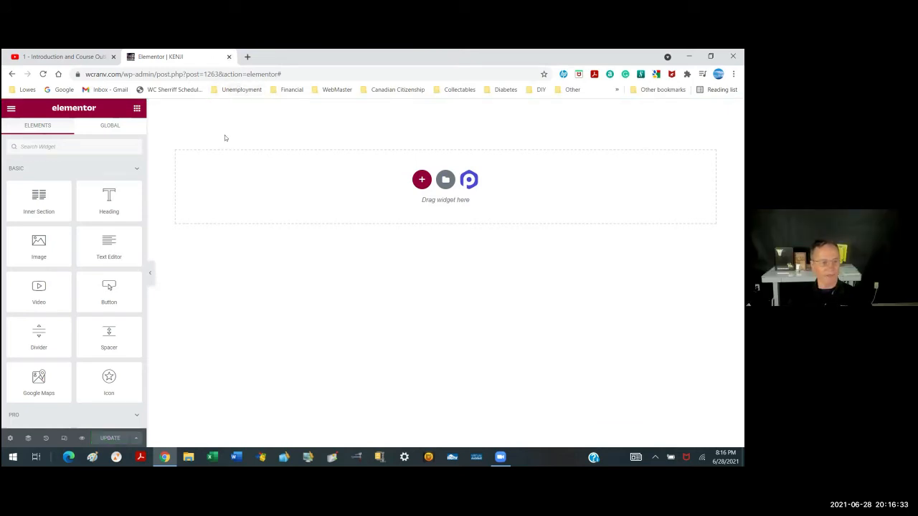
click(106, 127)
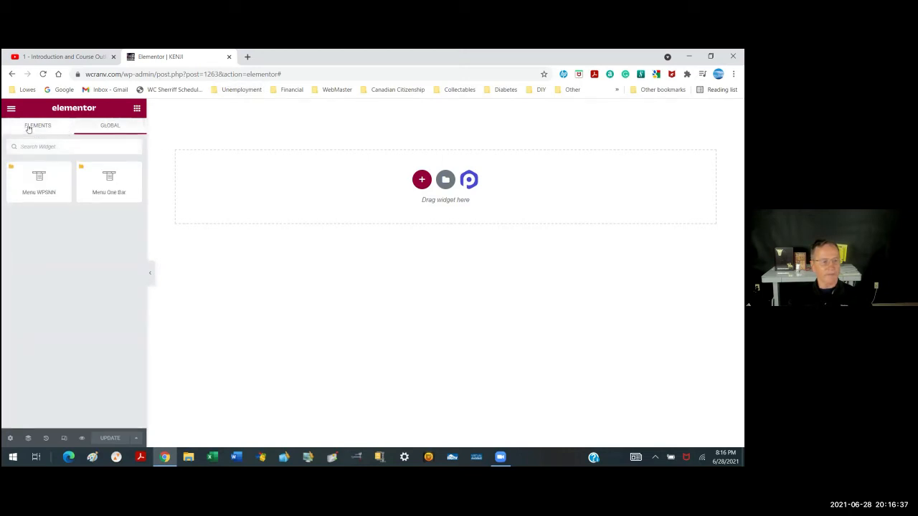
click(29, 129)
click(11, 109)
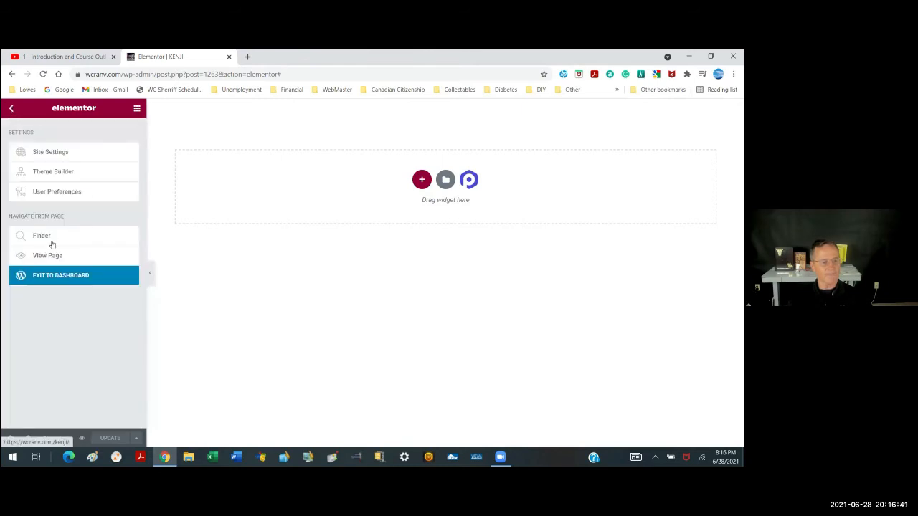
click(137, 109)
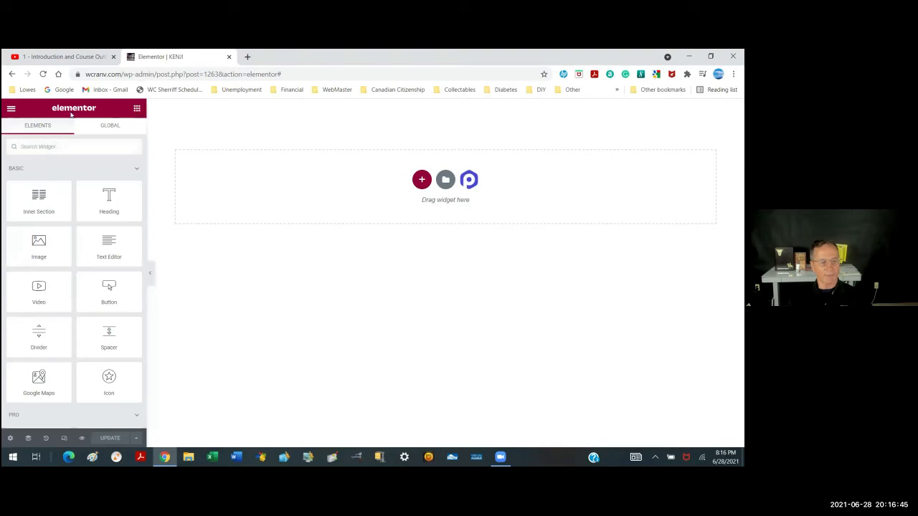
click(11, 109)
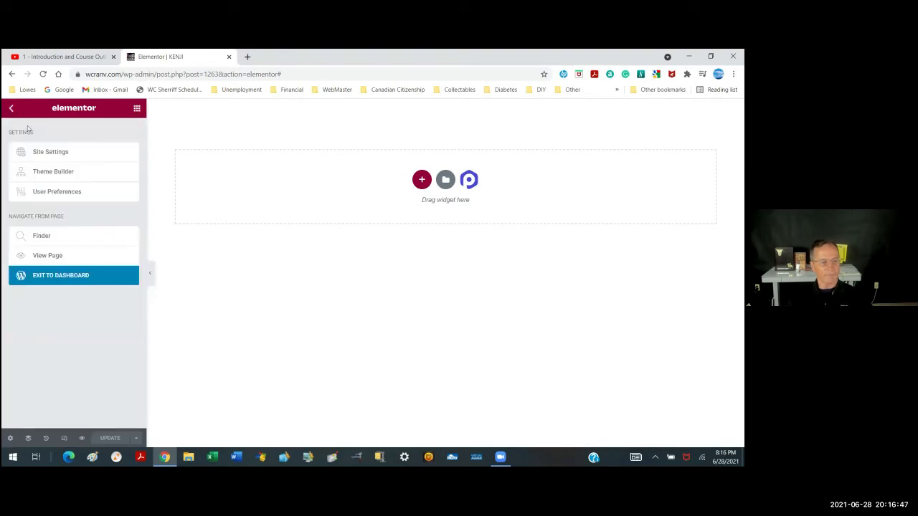
click(135, 109)
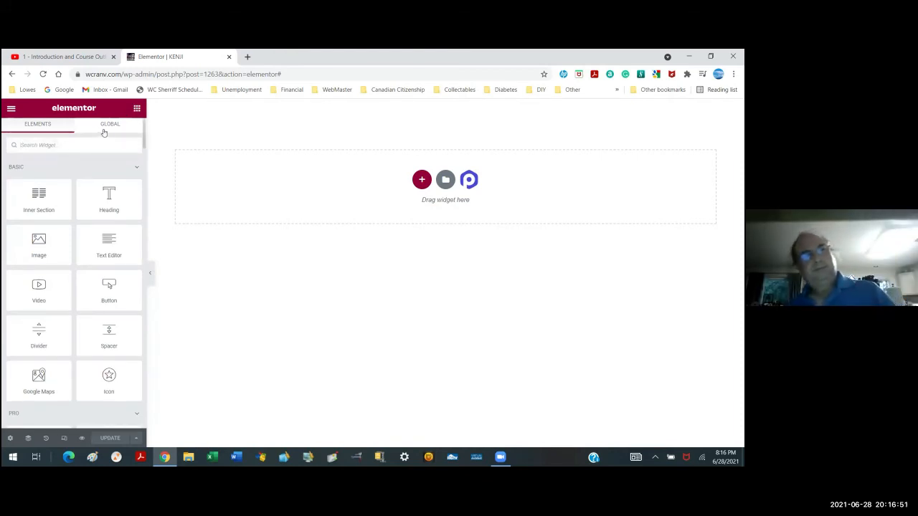
click(106, 126)
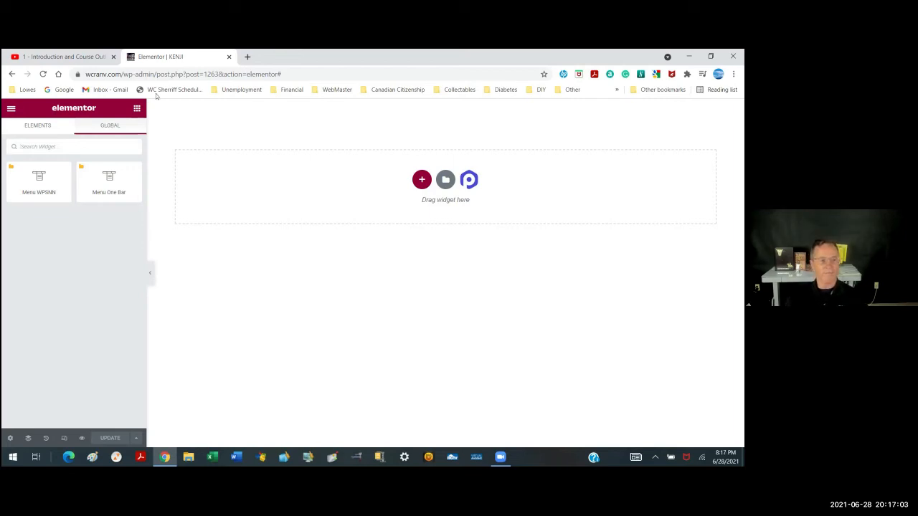
Go to the live wcranv.com home page and examine the countdown, the meeting flyer and the area around the Agenda button
click(184, 75)
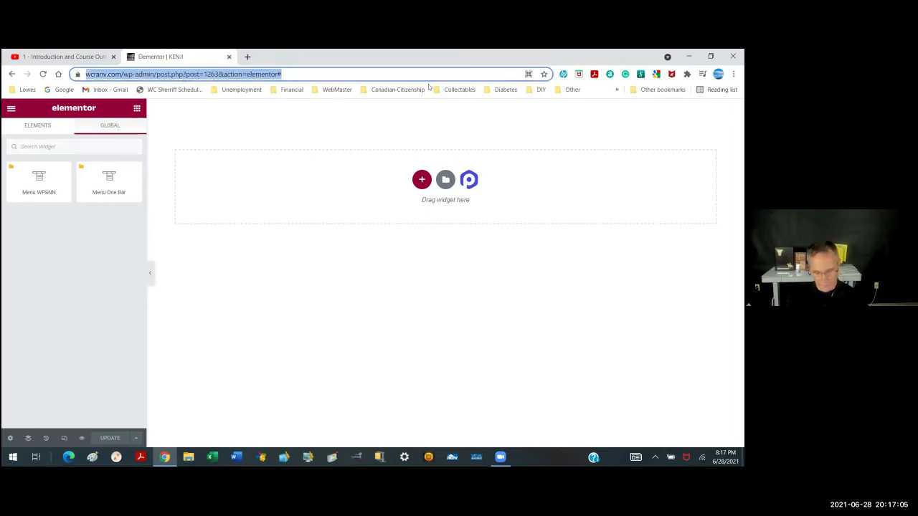
text(wc)
key(Return)
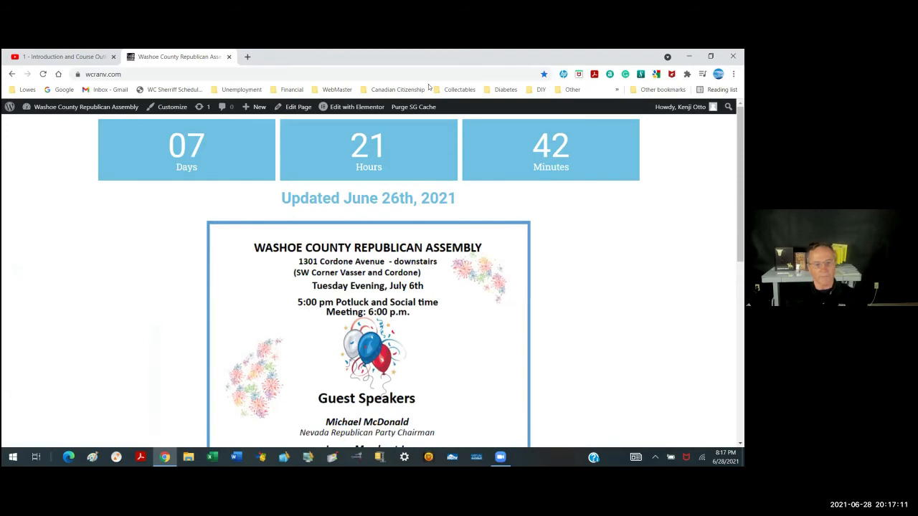
scroll(572, 211, down, 2)
scroll(572, 211, down, 3)
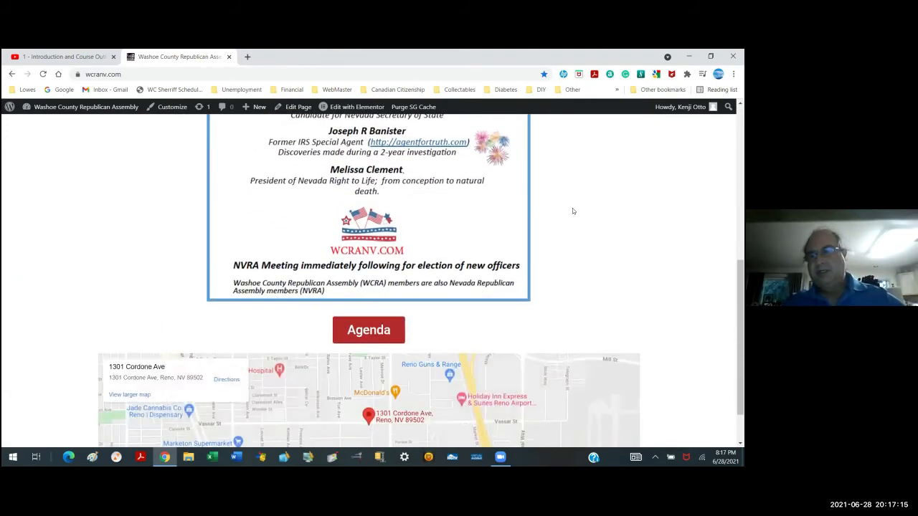
scroll(572, 211, up, 1)
scroll(572, 211, down, 1)
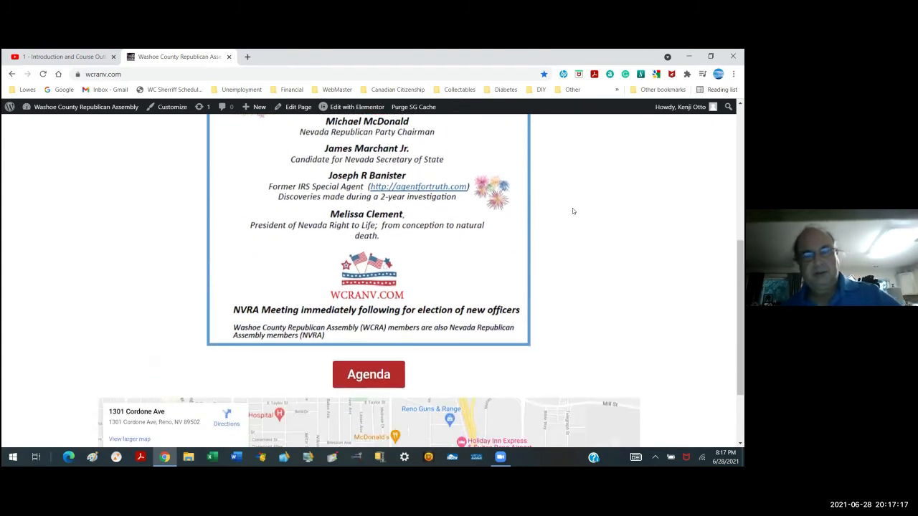
Open the agenda PDF linked below the flyer and read it through, hiding the page thumbnails and dismissing the Open in Acrobat prompt
click(367, 353)
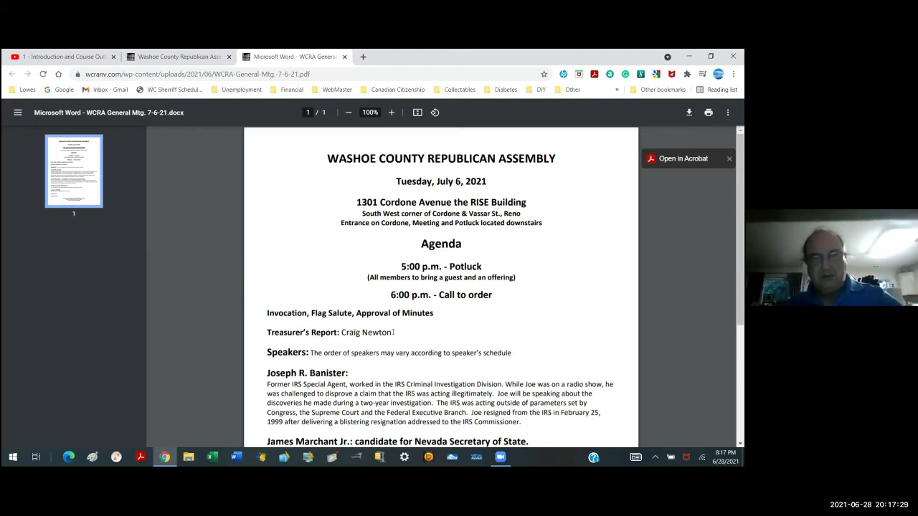
scroll(394, 332, down, 1)
scroll(393, 332, down, 3)
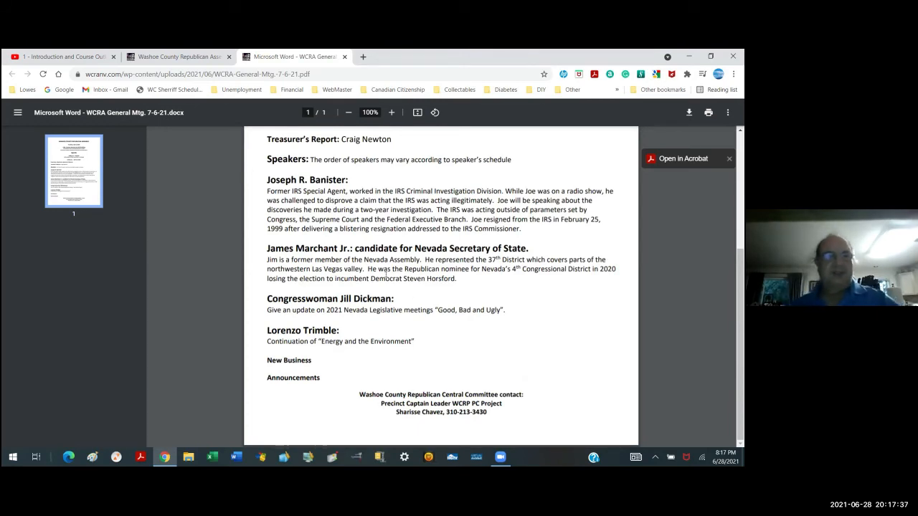
scroll(387, 279, up, 2)
scroll(387, 278, up, 3)
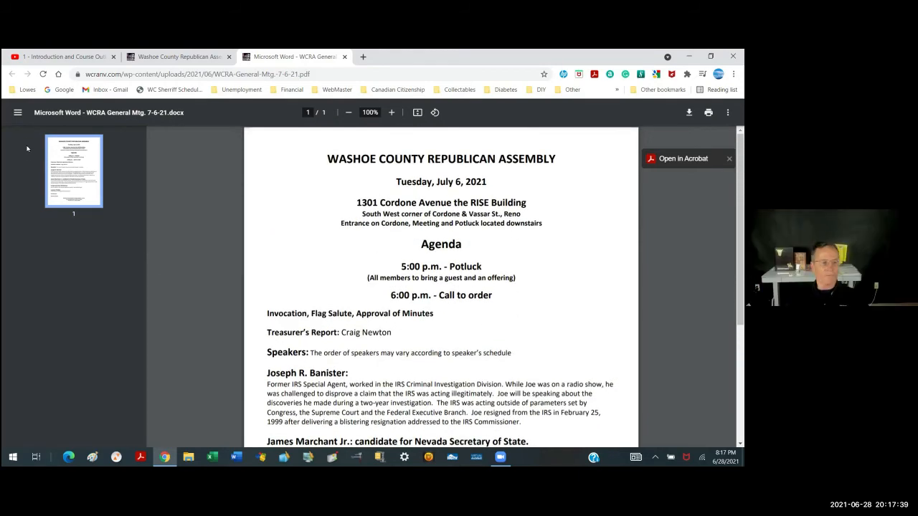
click(18, 112)
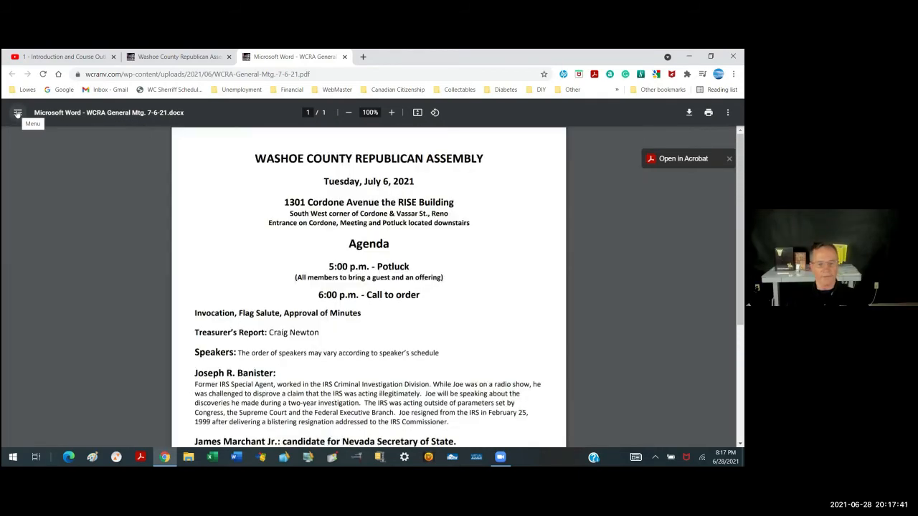
click(726, 160)
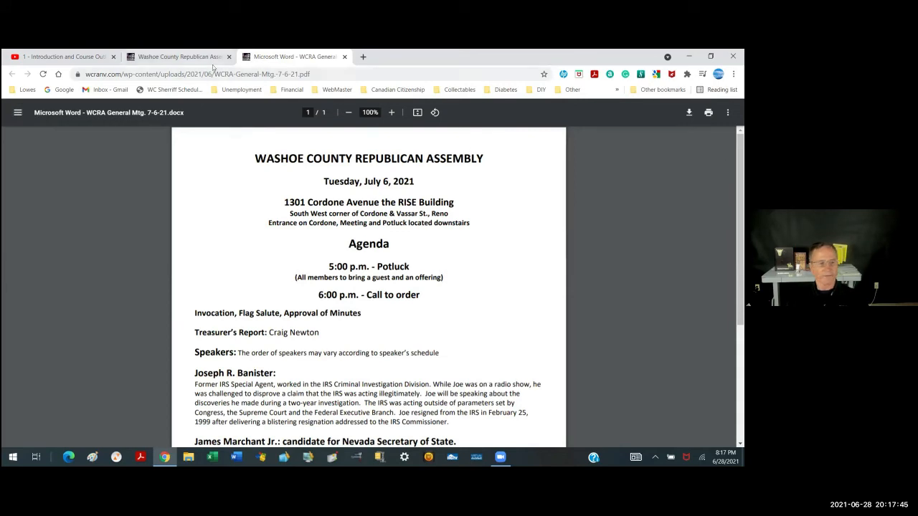
Return to the site's home page and compare the flyer's guest speakers with the agenda
click(190, 58)
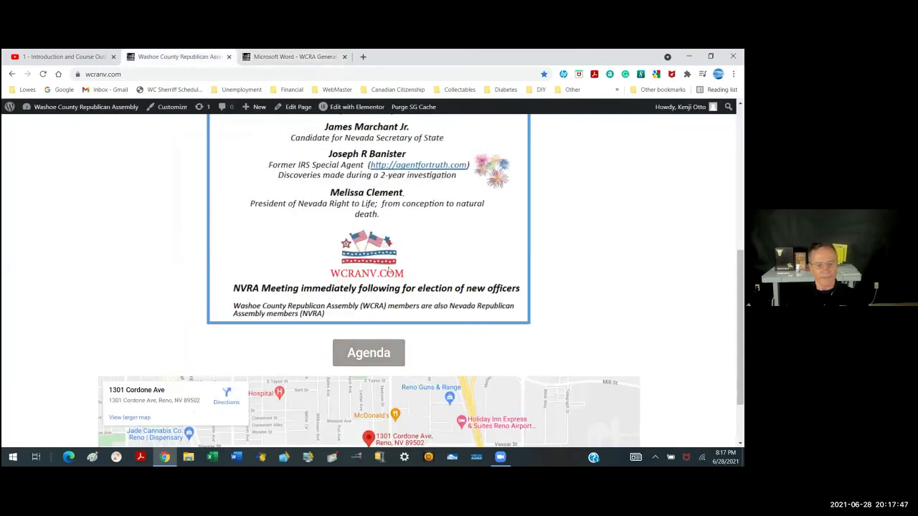
scroll(442, 267, down, 1)
scroll(442, 267, up, 3)
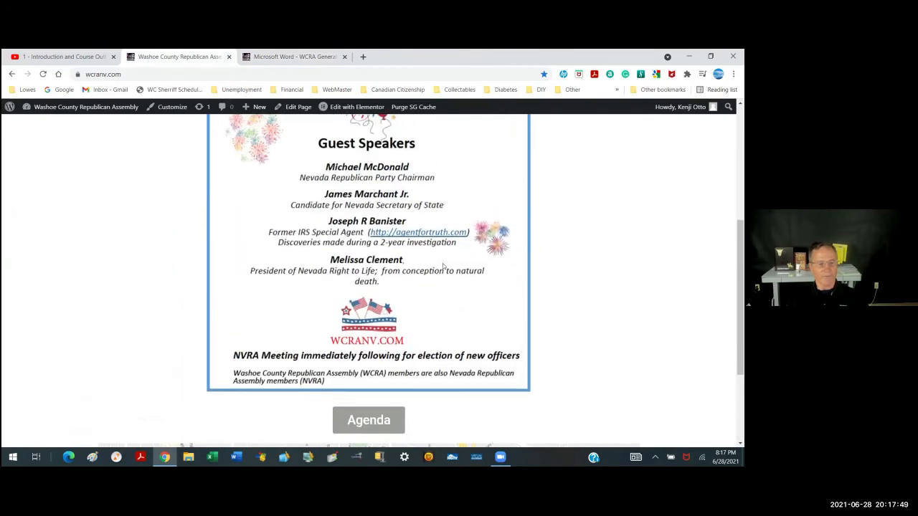
scroll(445, 266, up, 1)
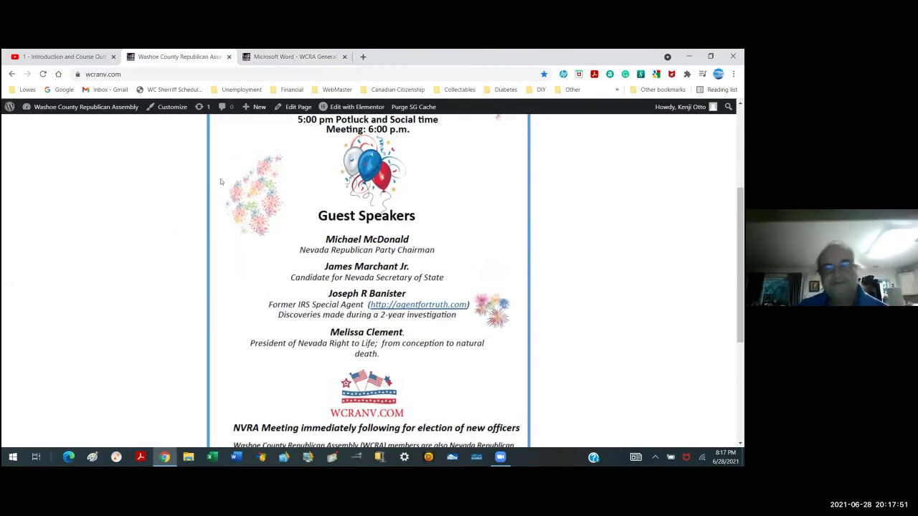
Permanently delete the agenda file WCRA-General-Mtg.-7-6-21.pdf from the site's media library
click(90, 107)
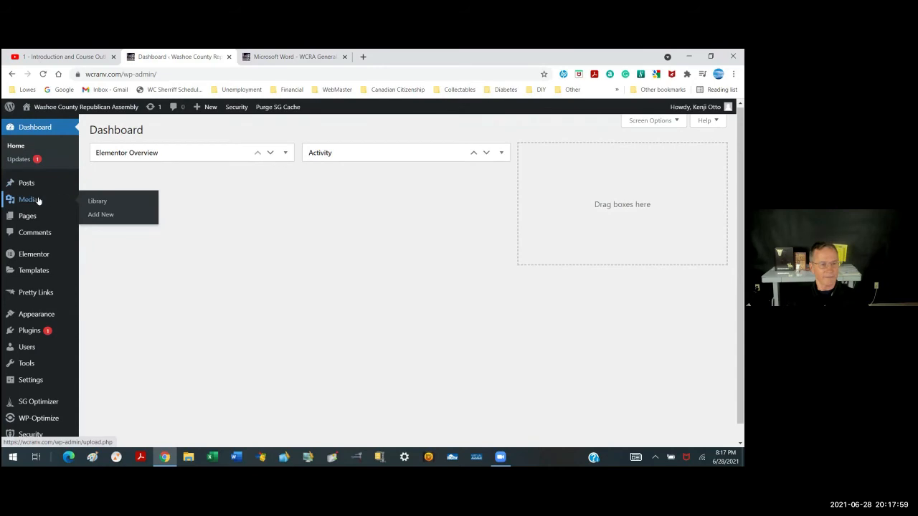
click(38, 201)
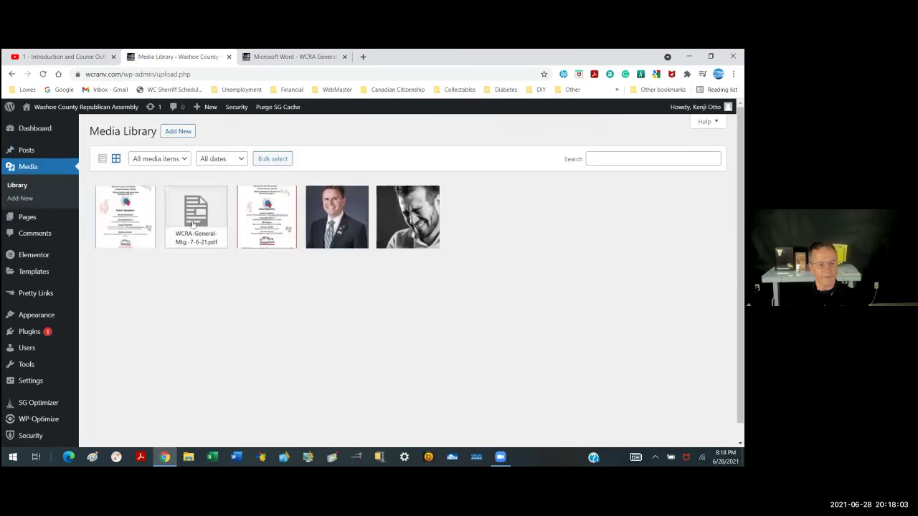
click(193, 224)
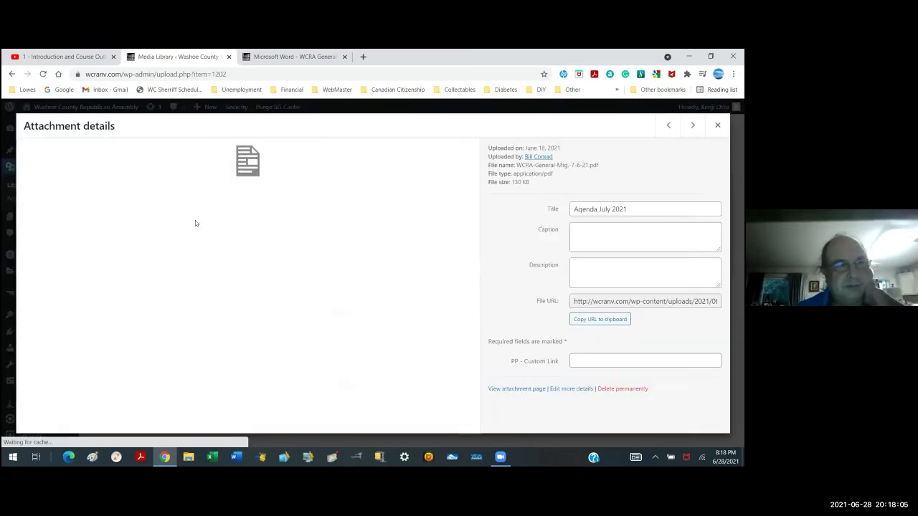
click(610, 389)
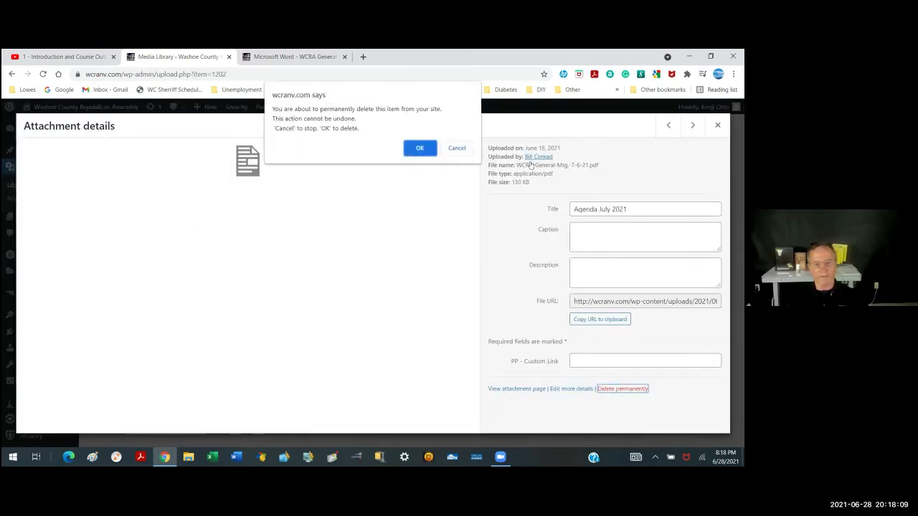
click(419, 148)
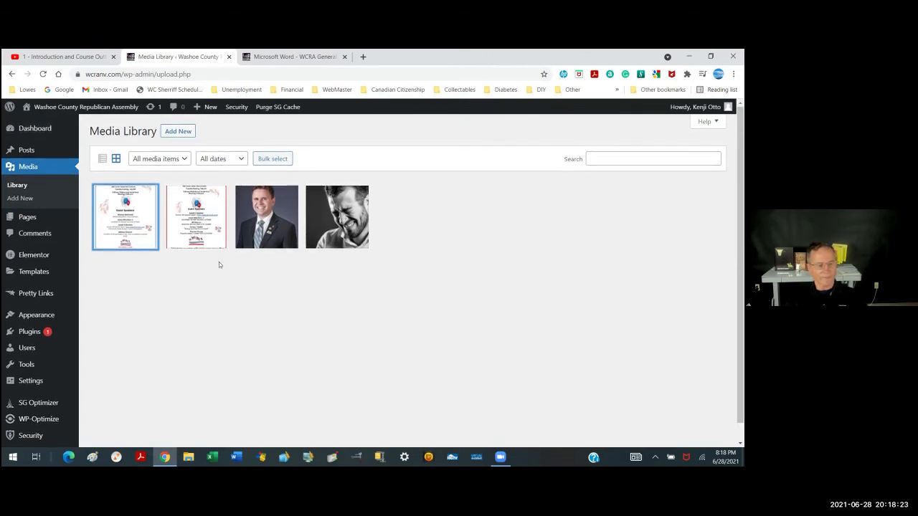
Check the details of the red-bordered July Meeting flyer image and permanently delete it from the media library
click(199, 220)
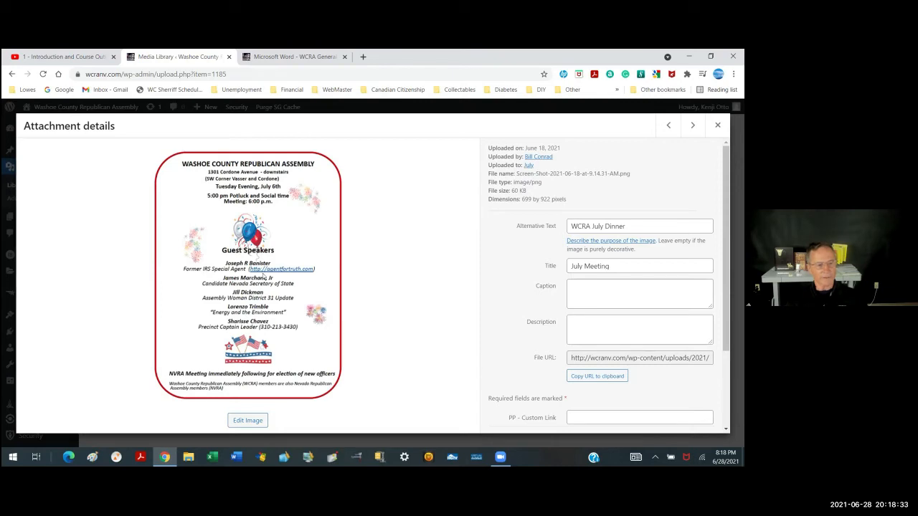
click(715, 124)
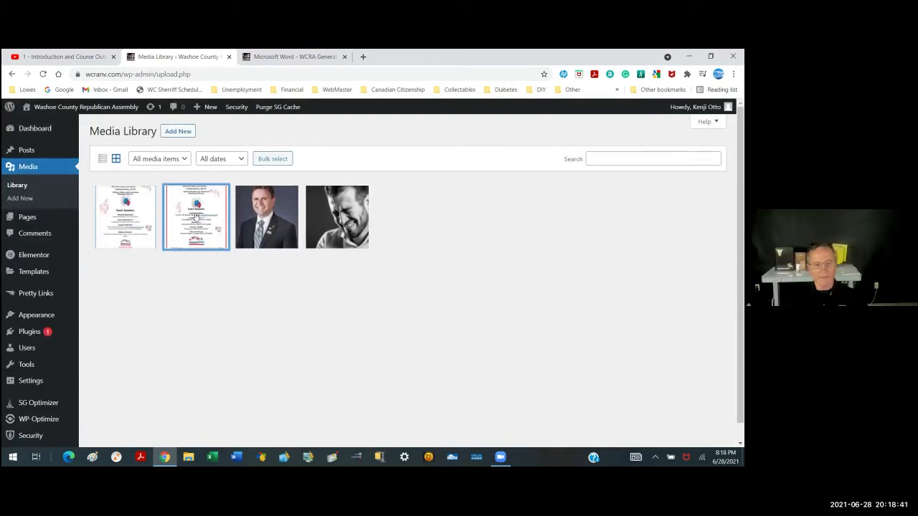
scroll(196, 217, down, 1)
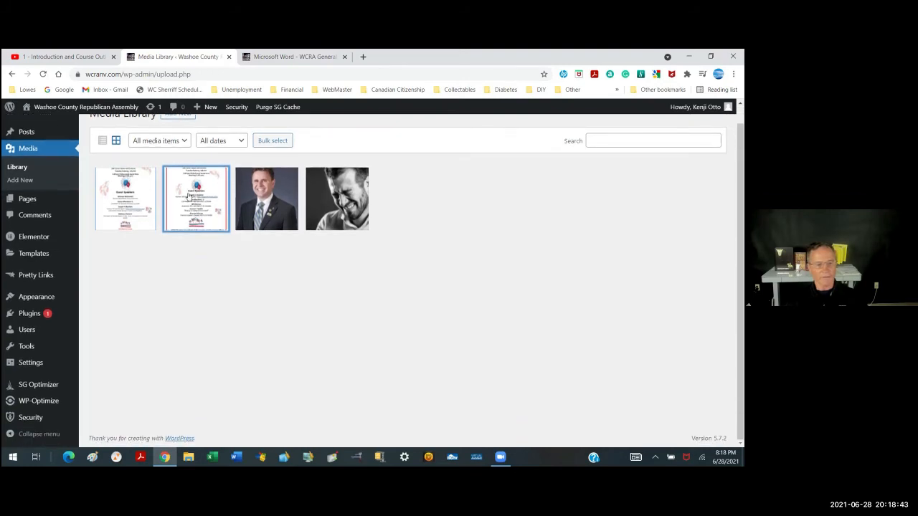
click(188, 196)
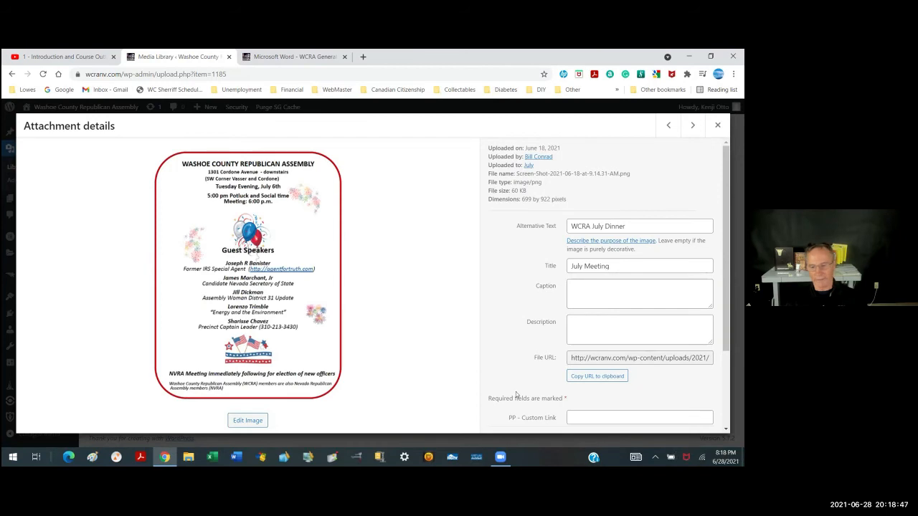
scroll(648, 371, down, 2)
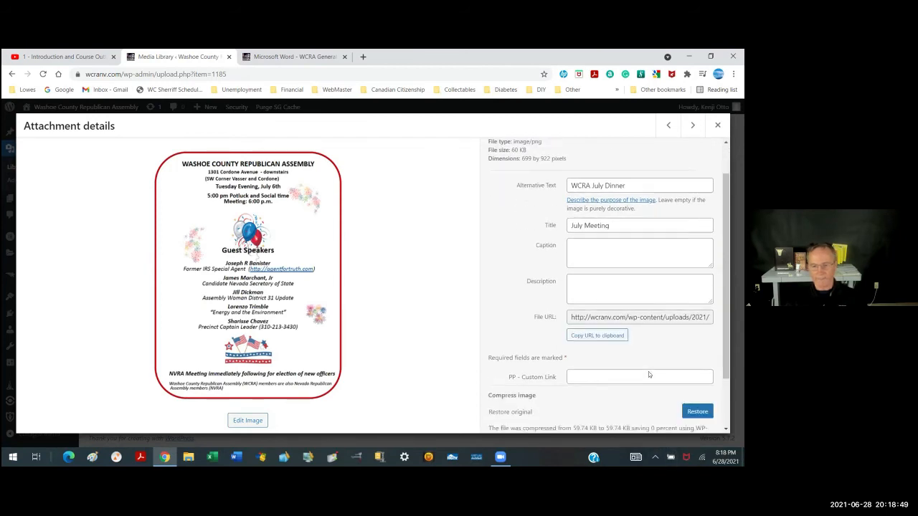
click(699, 365)
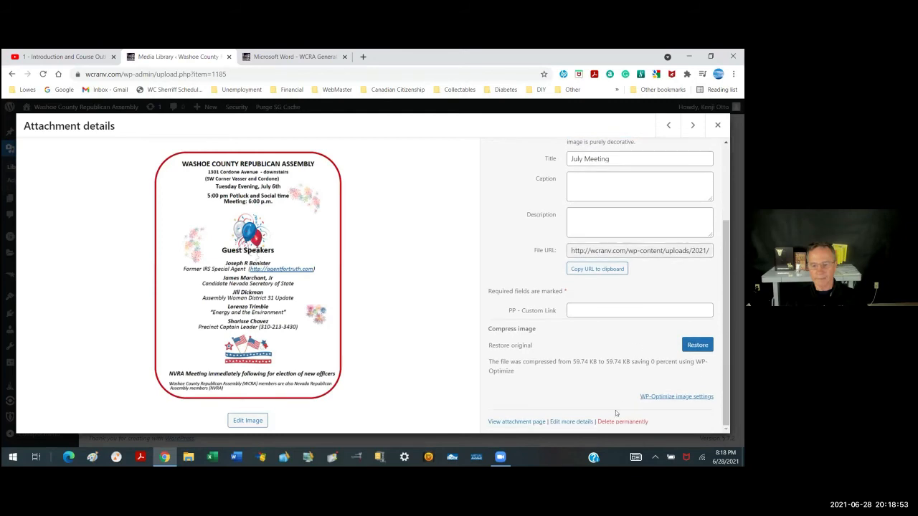
click(614, 422)
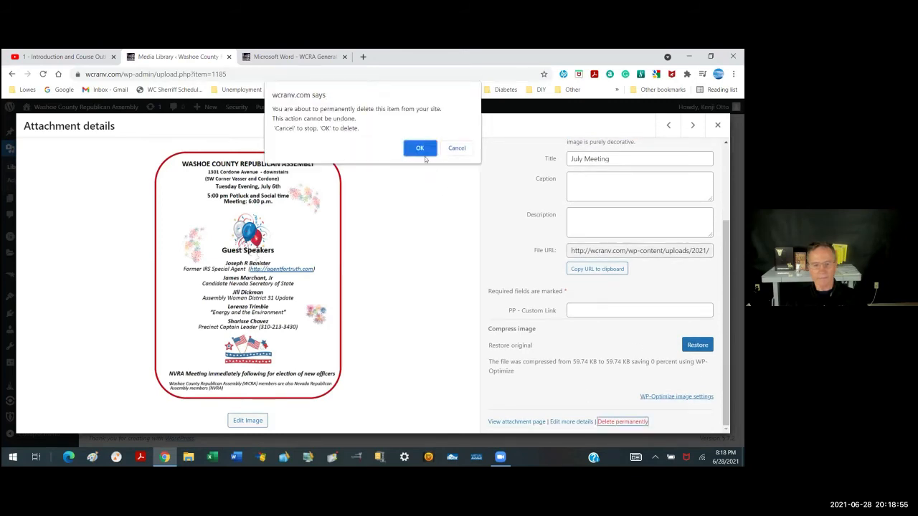
click(420, 149)
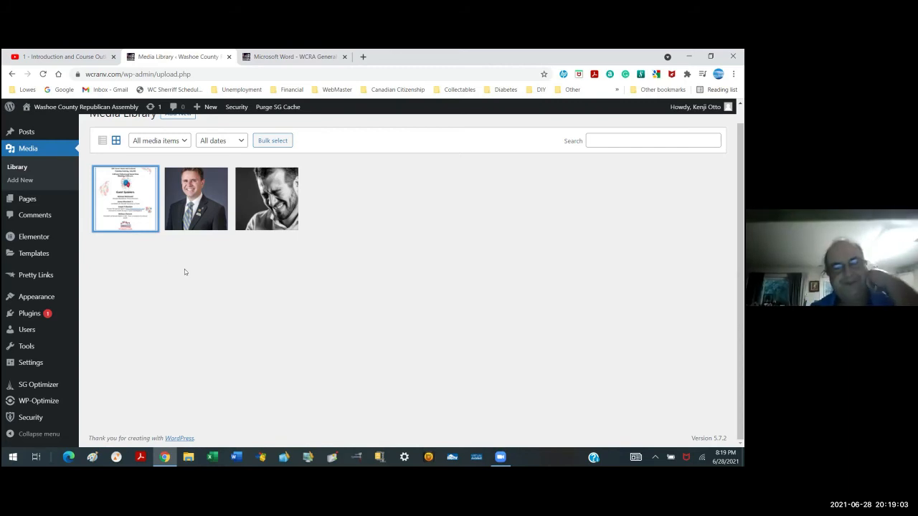
Upload the file WC Rep Assembly July 6 2021.pdf from the Republican Assembly folder to the media library
scroll(185, 272, up, 1)
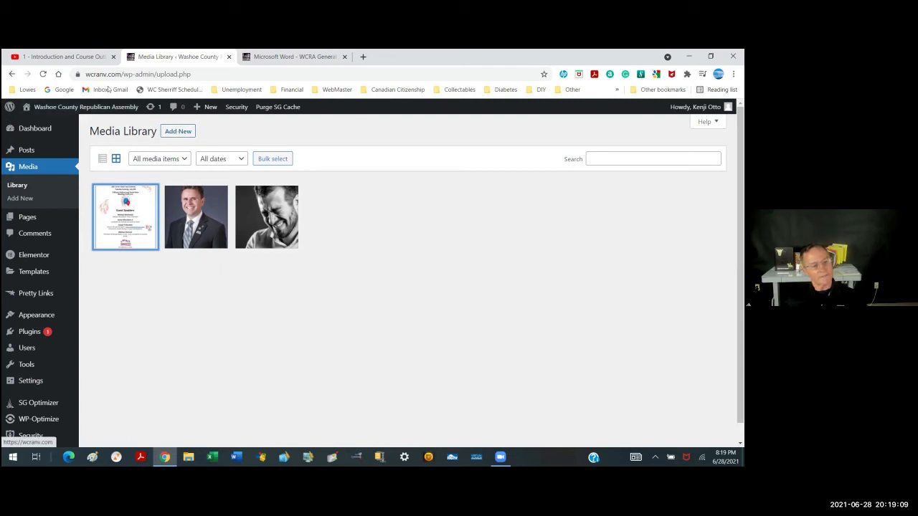
click(180, 134)
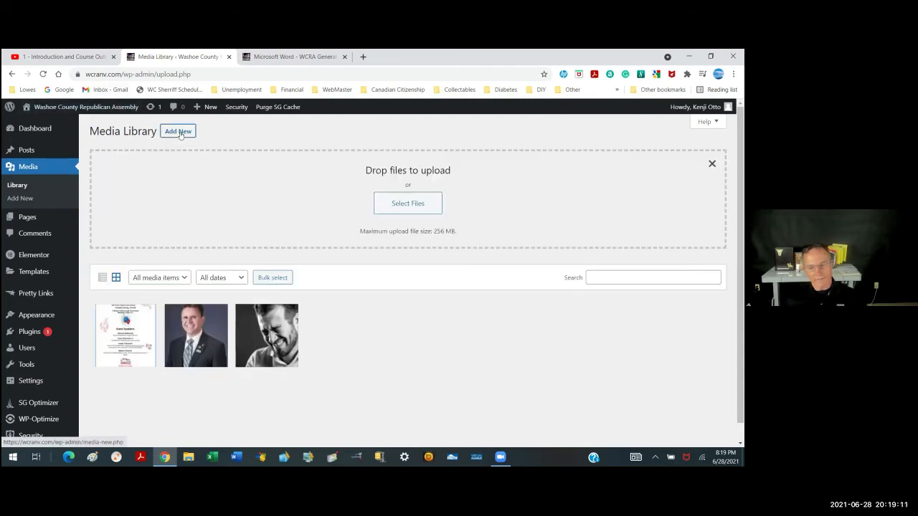
click(413, 204)
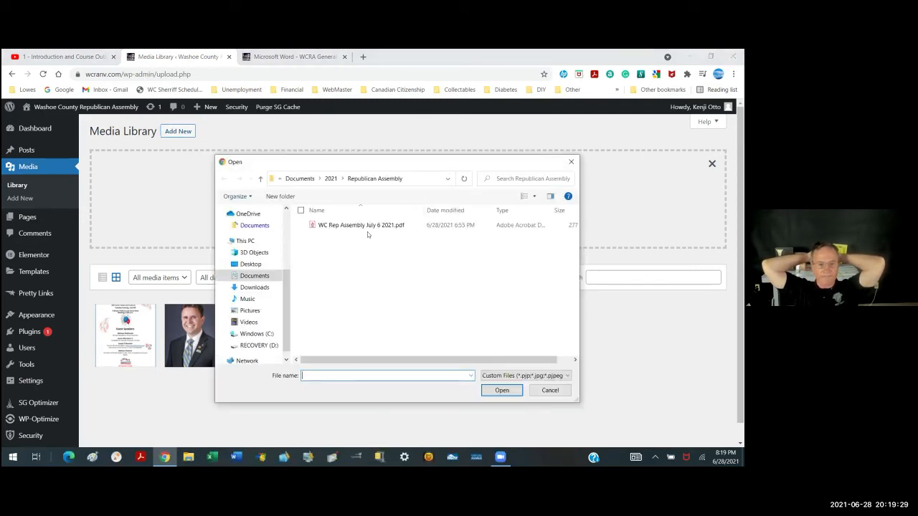
click(371, 226)
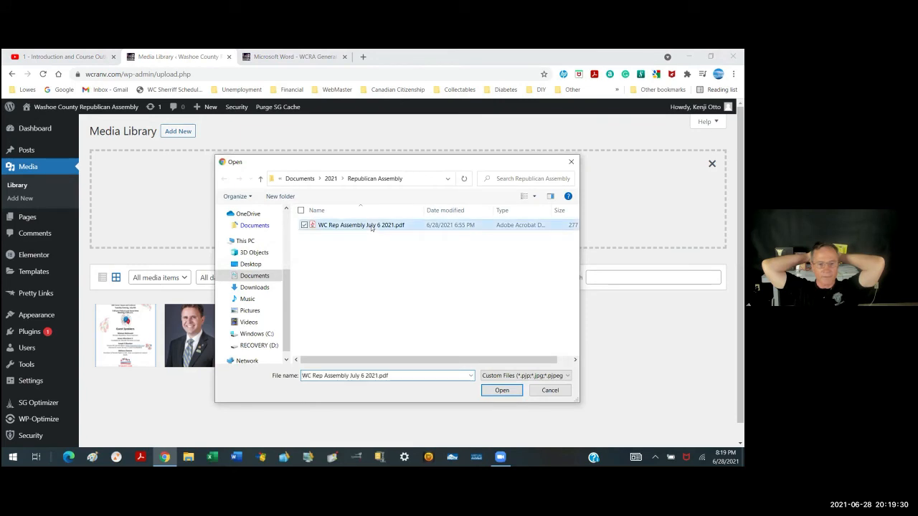
click(502, 391)
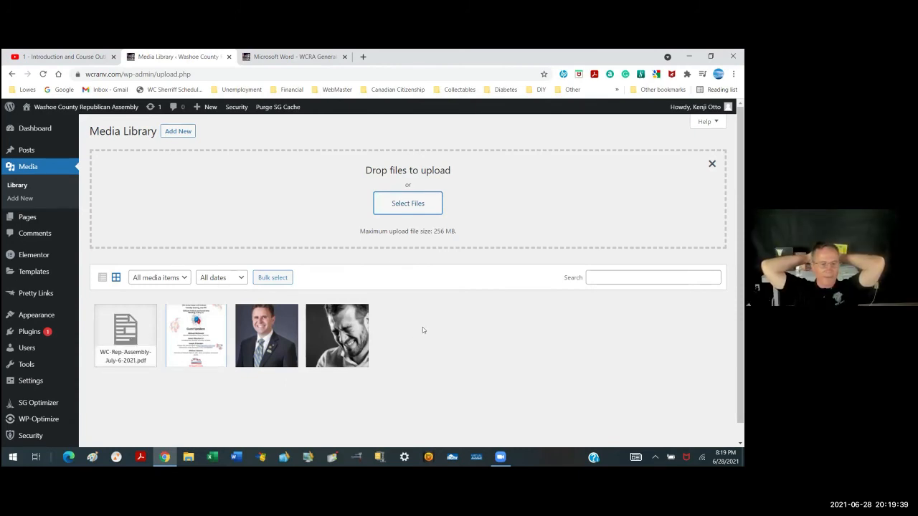
Show the attachment details of the uploaded July 6 PDF, then load wcranv.com in a separate tab and copy its address
click(123, 327)
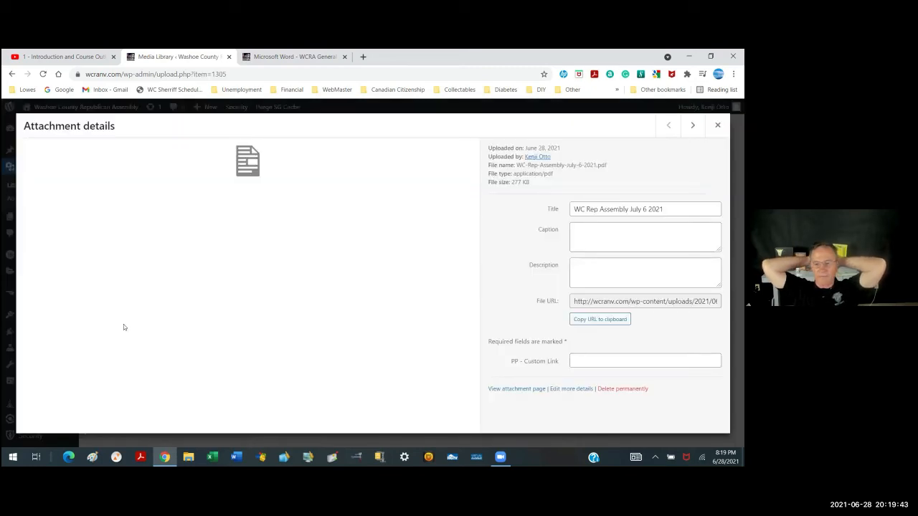
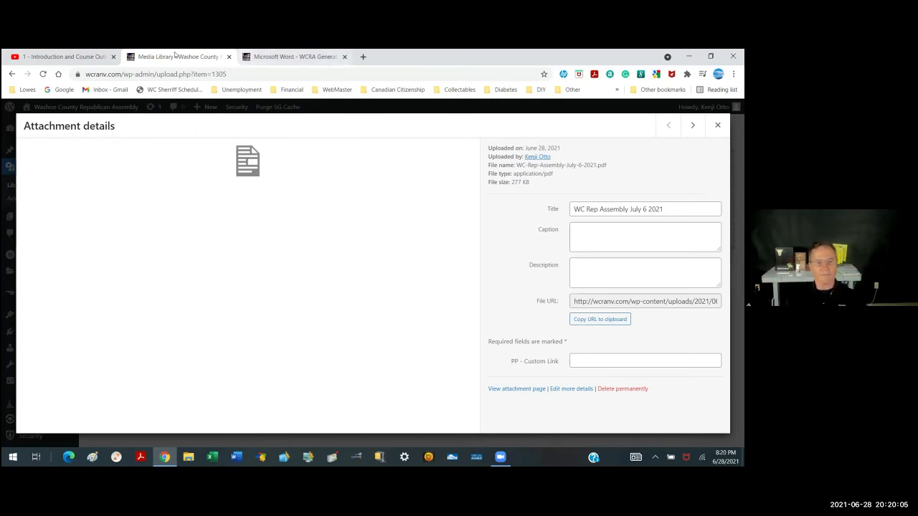
click(363, 57)
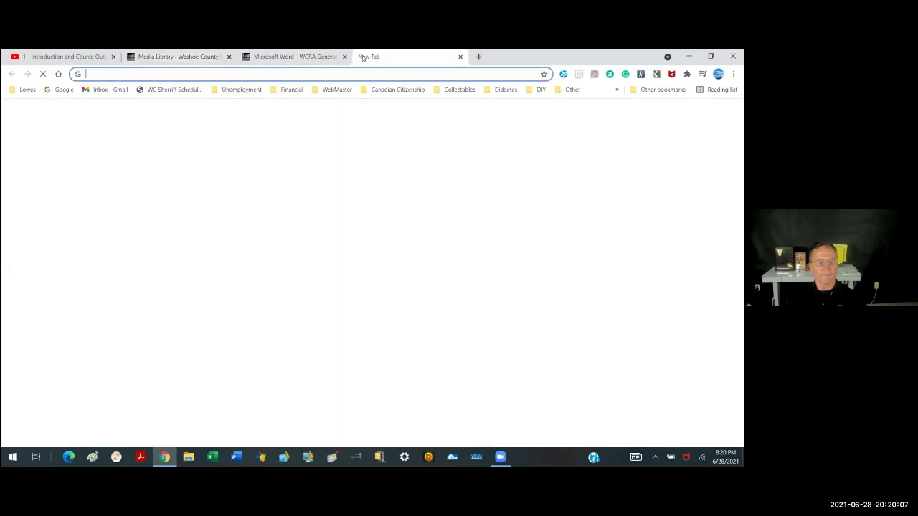
click(173, 74)
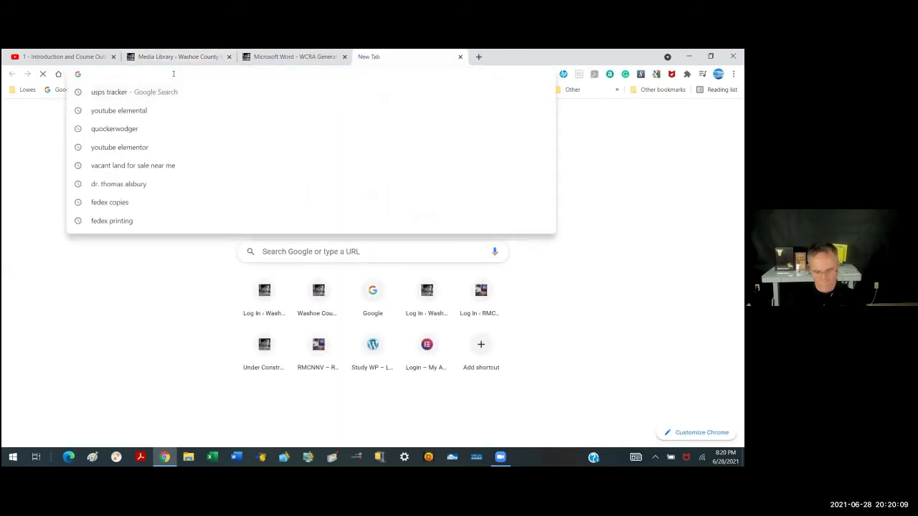
text(wcranv.com)
key(Return)
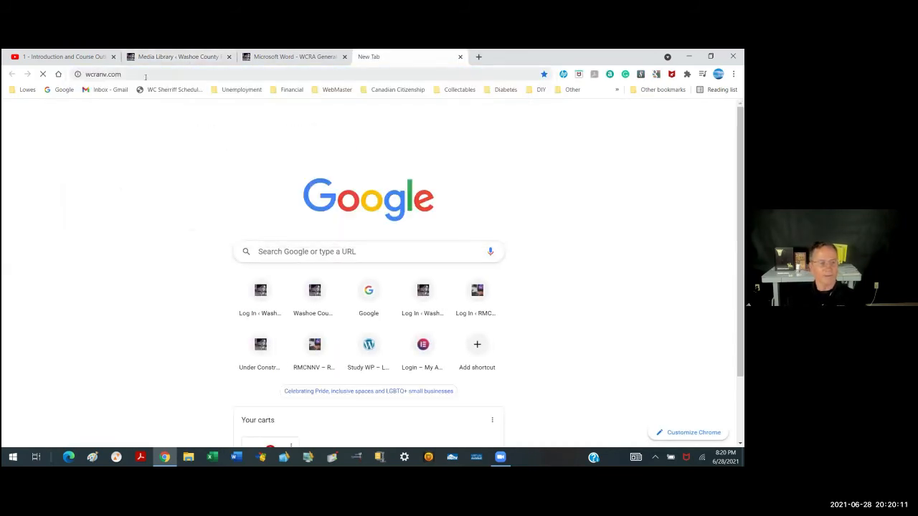
click(135, 74)
key(ctrl+c)
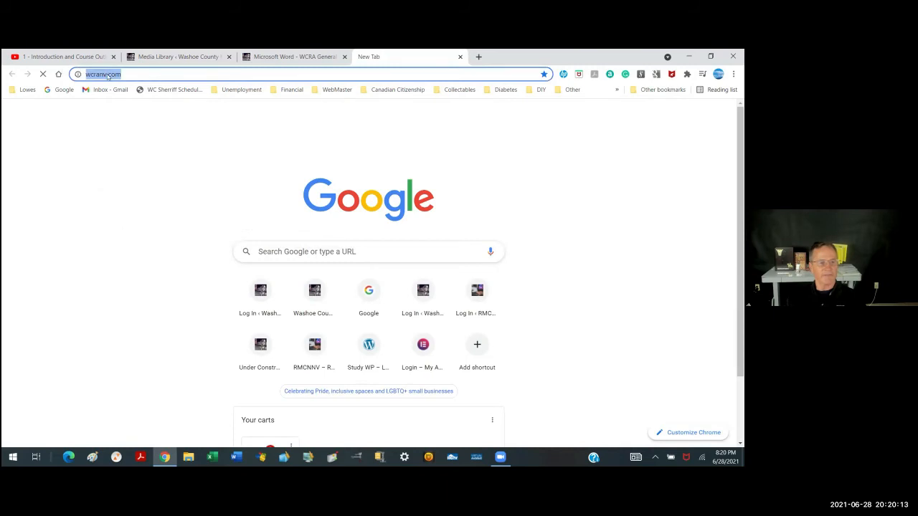
right_click(108, 76)
click(132, 128)
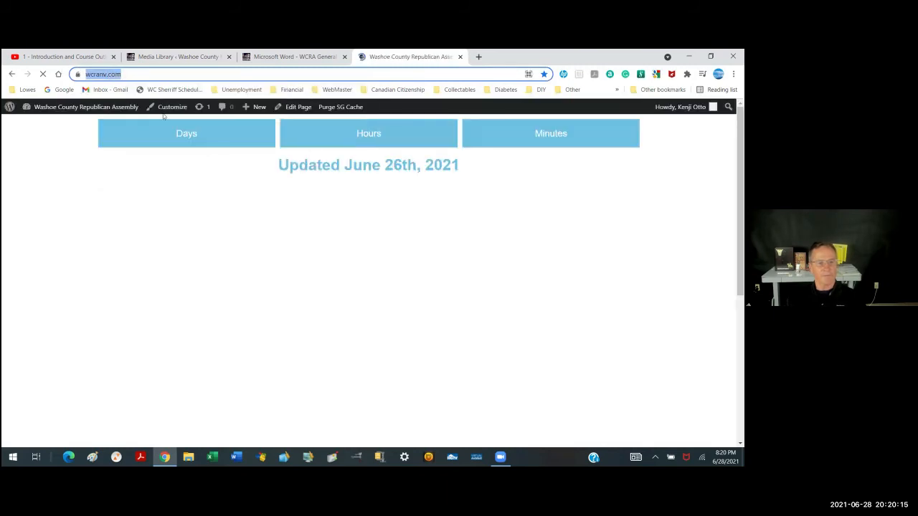
click(244, 57)
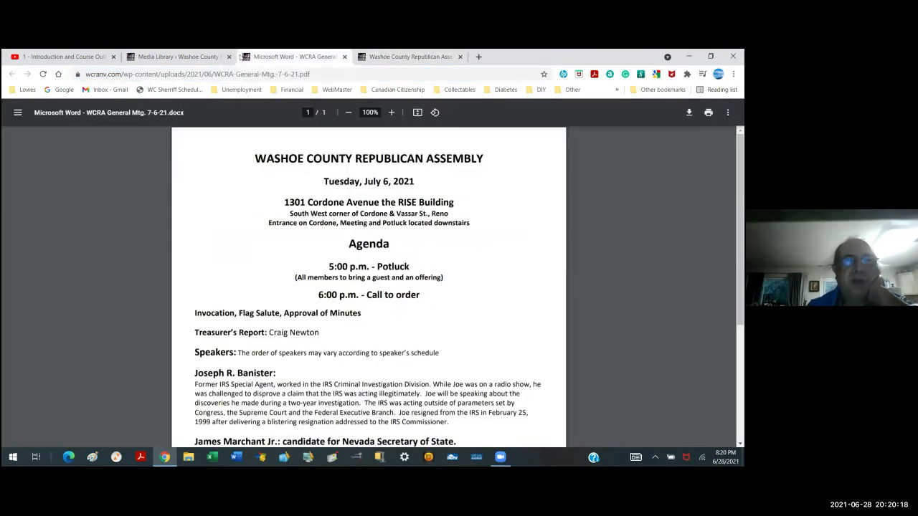
click(190, 56)
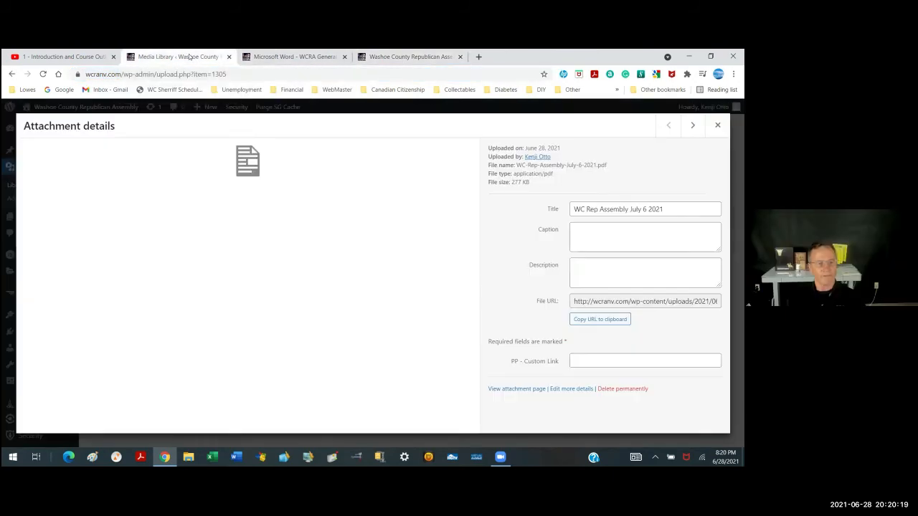
click(585, 357)
right_click(580, 361)
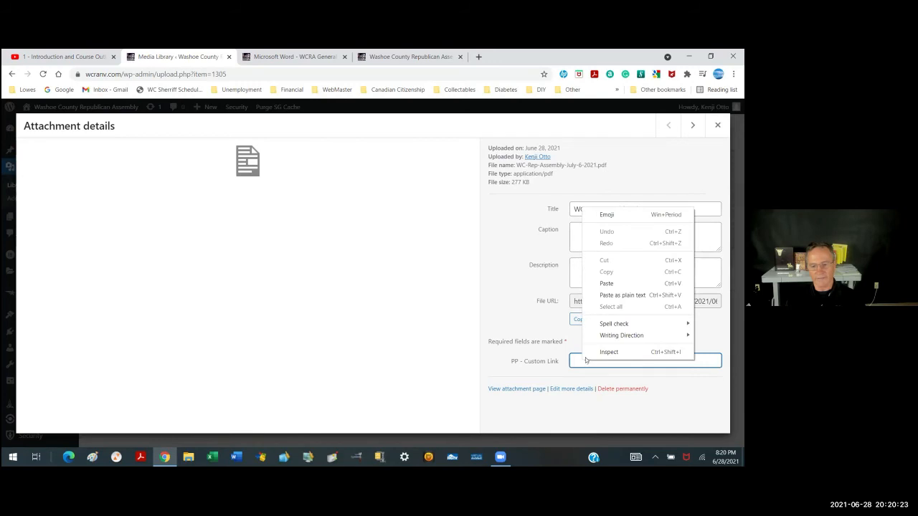
click(605, 283)
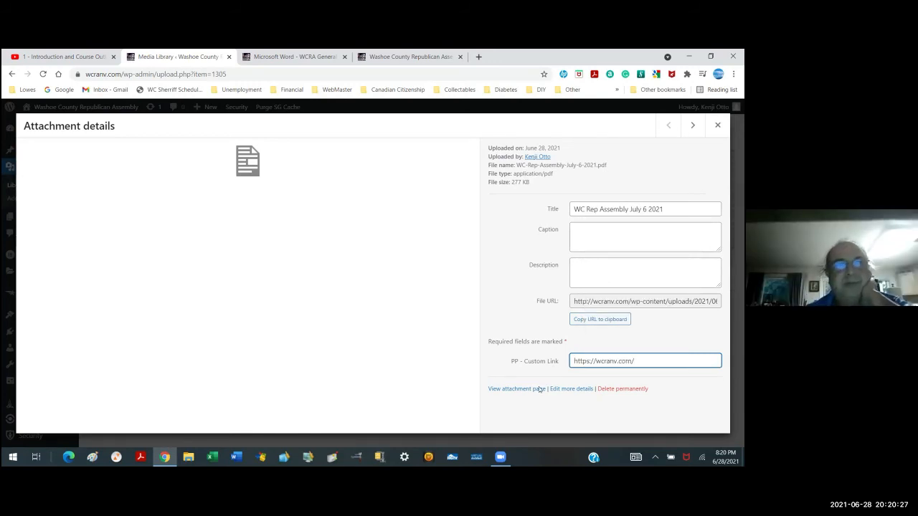
click(527, 306)
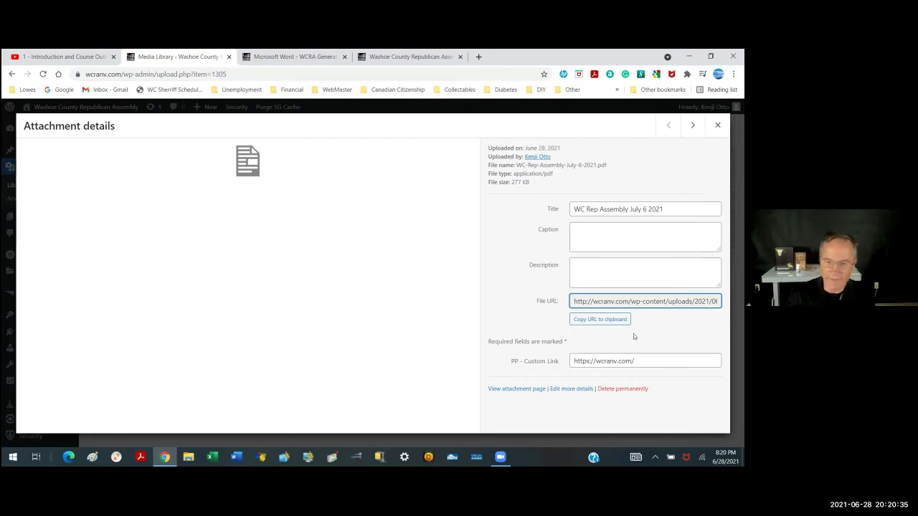
click(716, 126)
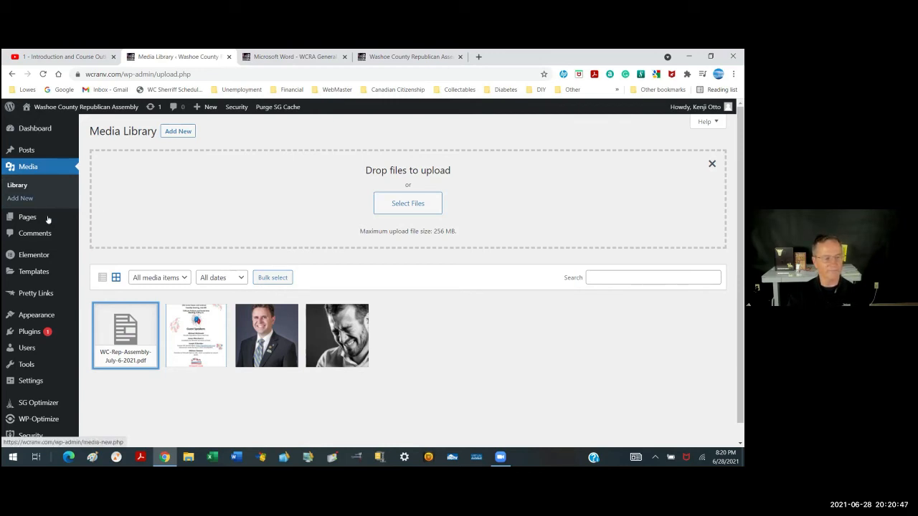
Open the July front page from the site's page list for editing with Elementor
mouse_move(35, 215)
click(91, 218)
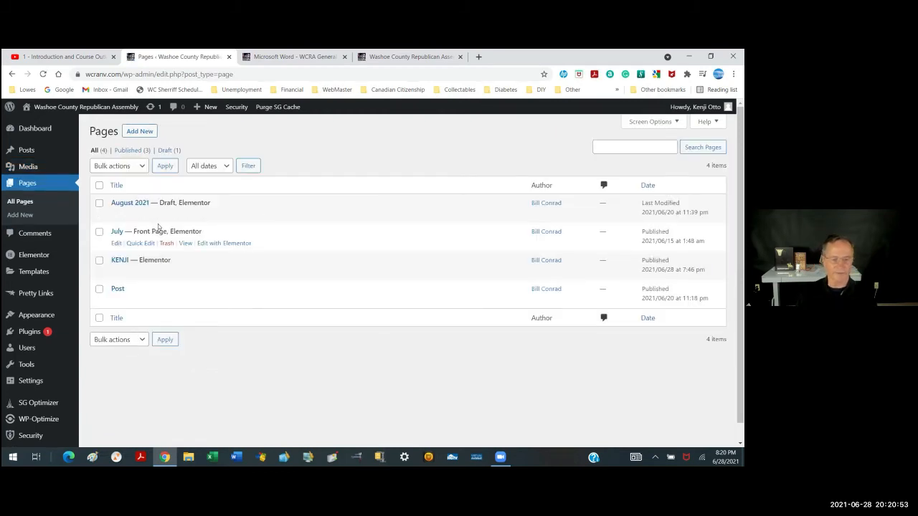
click(99, 233)
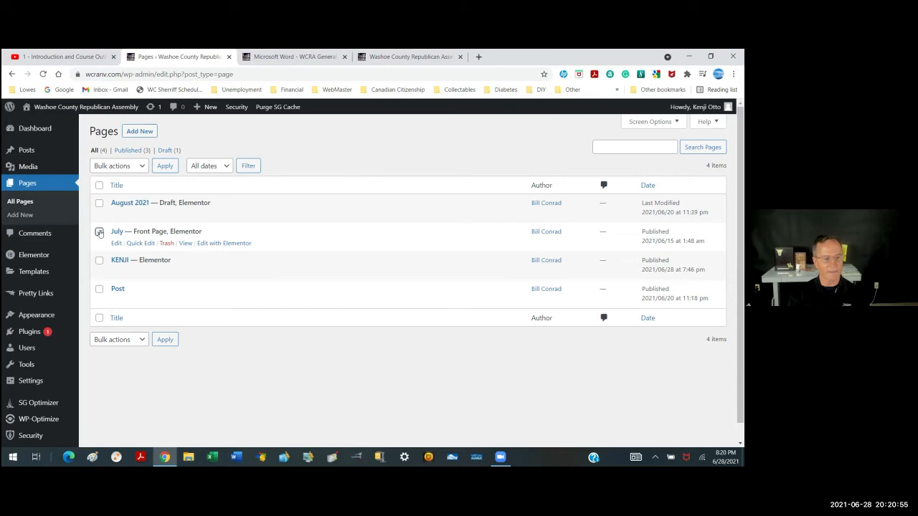
click(225, 243)
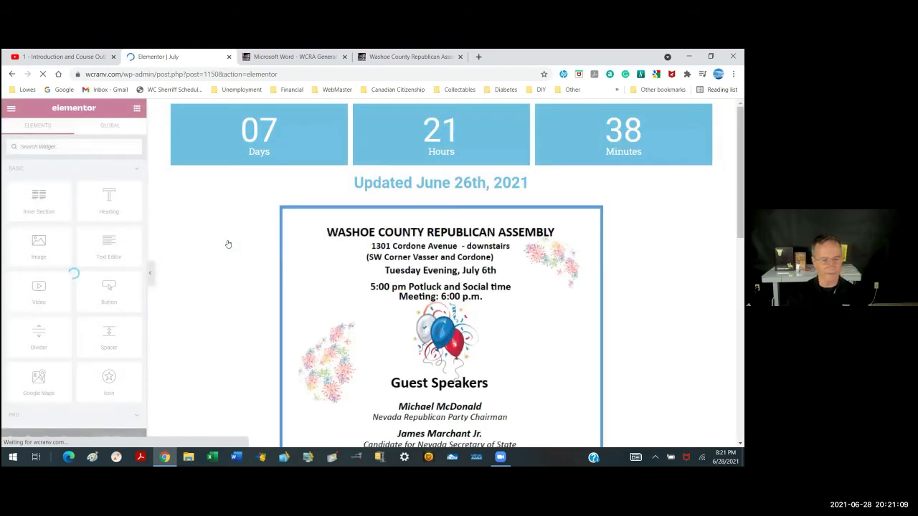
Select the Agenda button below the flyer, show its link options and clear the link to the old agenda file
scroll(430, 251, down, 7)
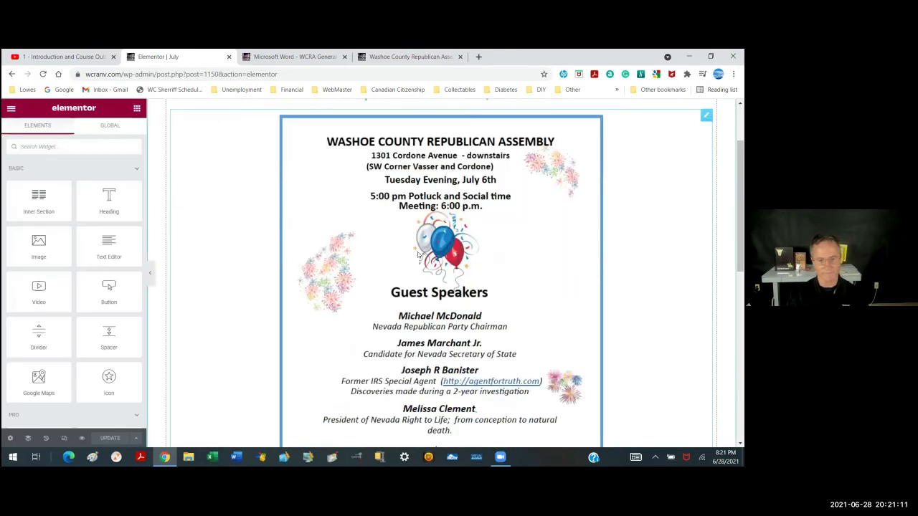
scroll(441, 248, up, 1)
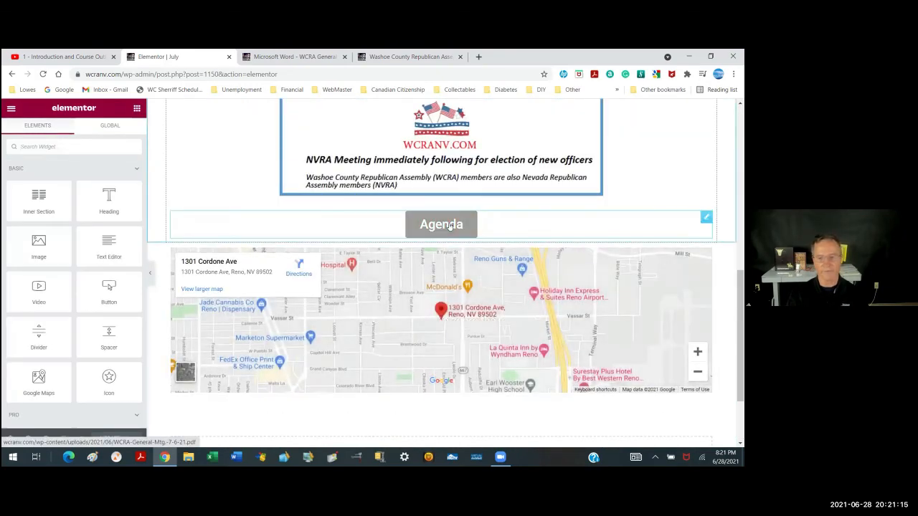
click(448, 226)
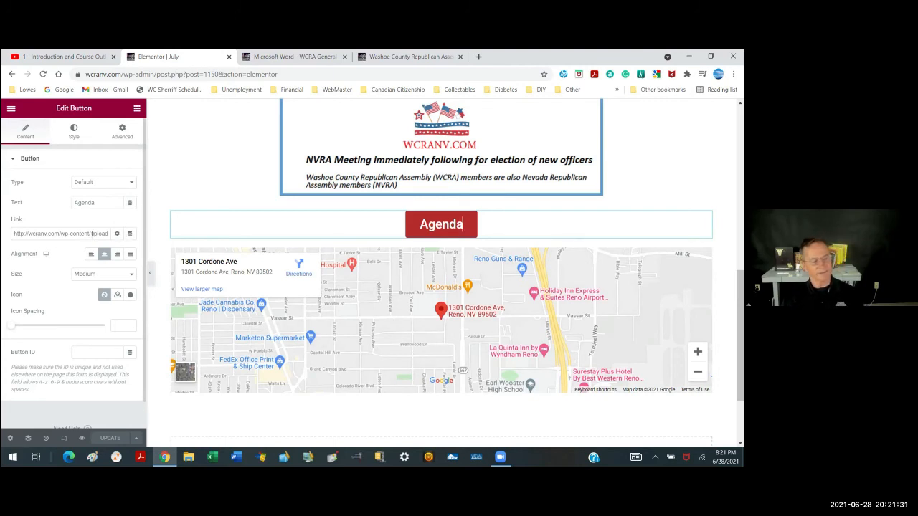
click(92, 233)
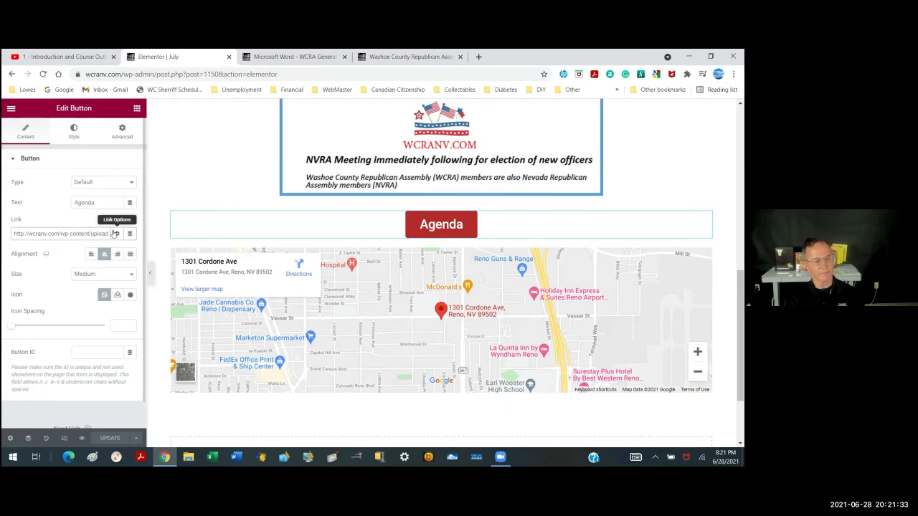
click(115, 233)
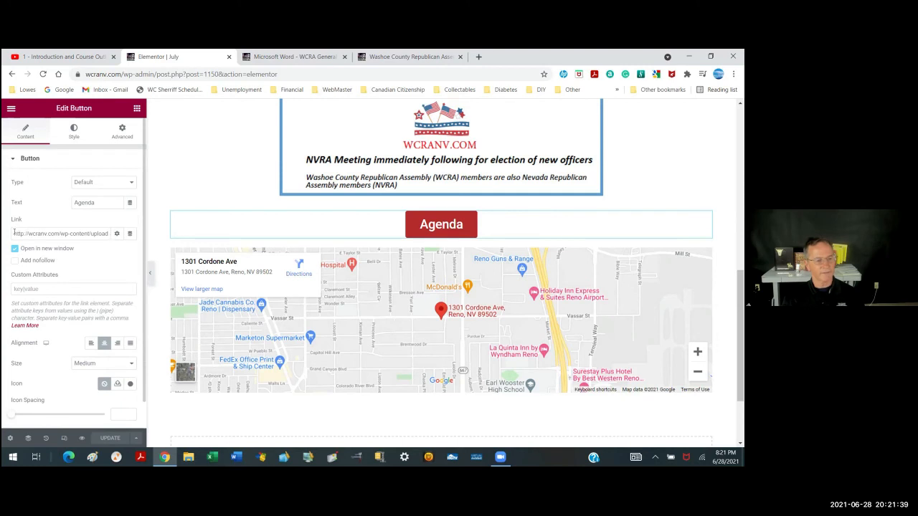
drag(14, 233, 118, 234)
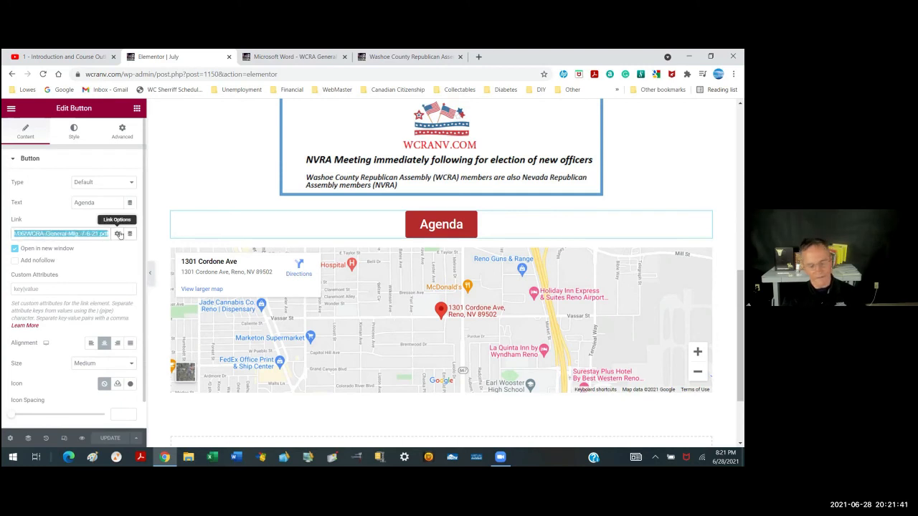
key(BackSpace)
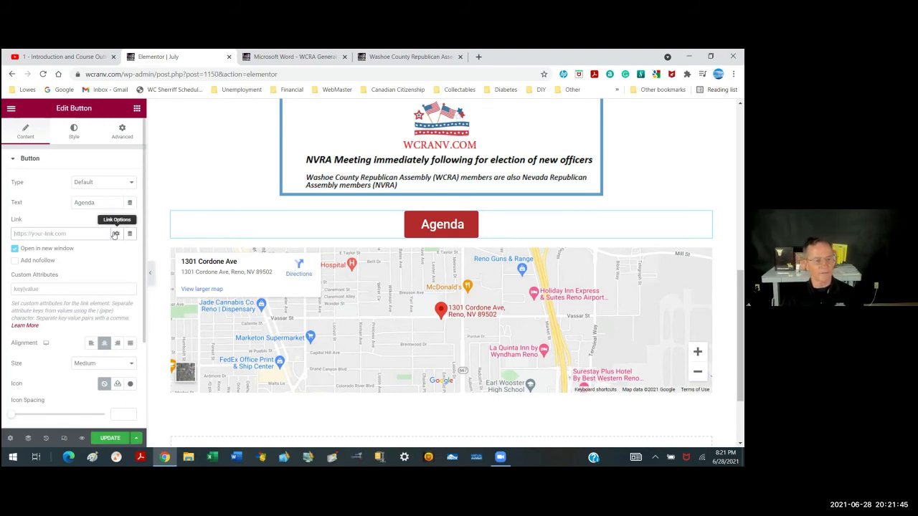
Examine the Agenda button's link options and dynamic tags for a way to link the new agenda PDF
click(115, 233)
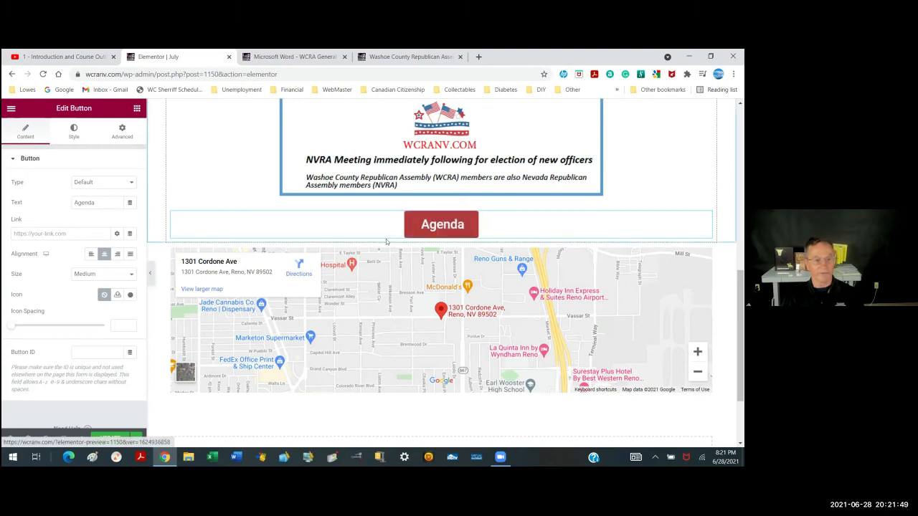
click(129, 234)
click(128, 234)
click(115, 234)
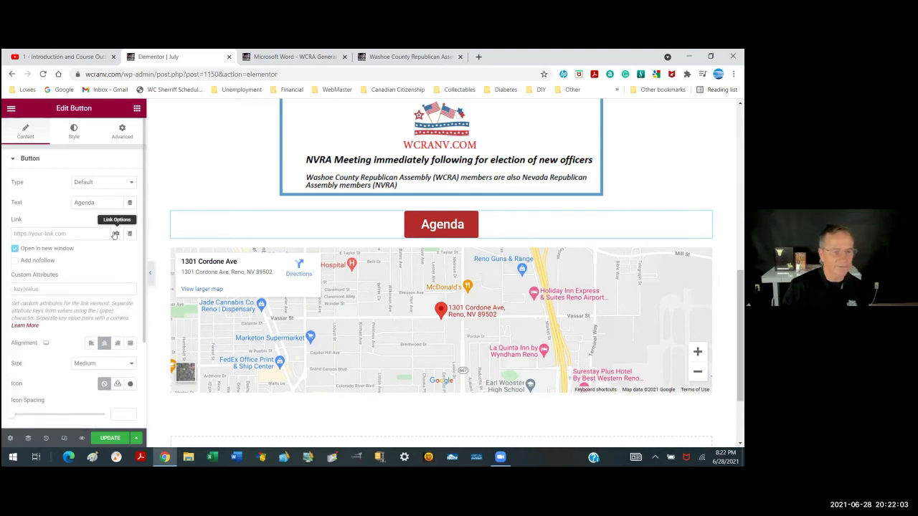
click(115, 234)
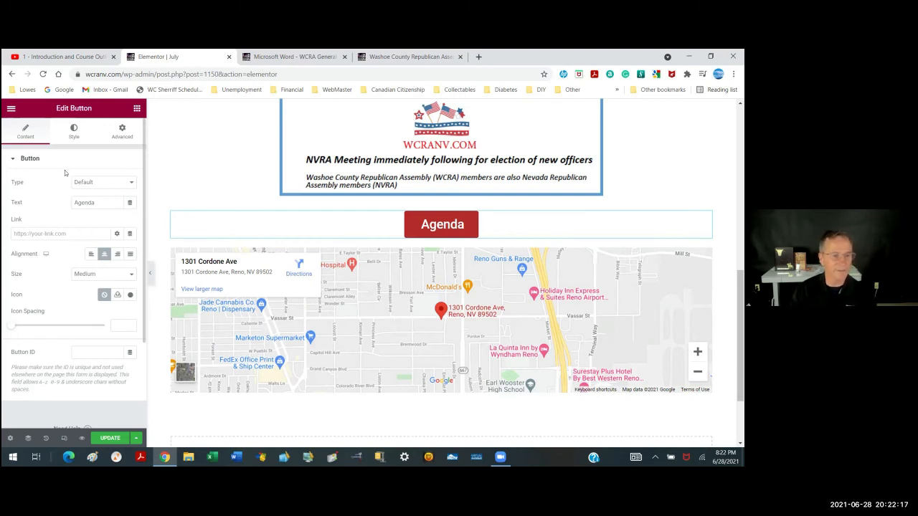
click(39, 234)
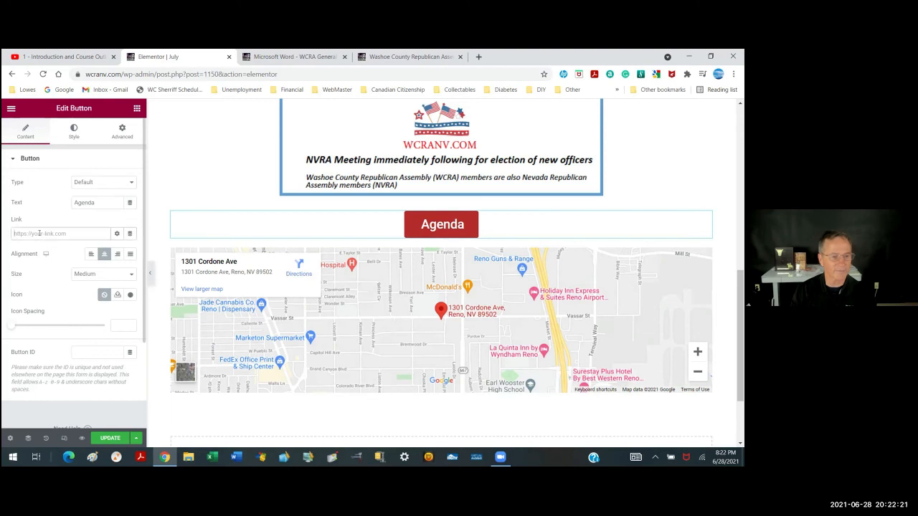
click(117, 234)
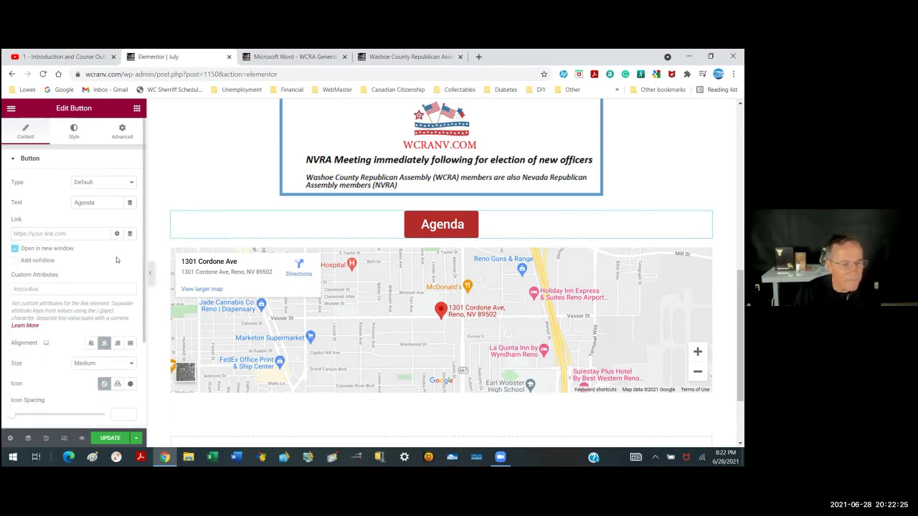
scroll(116, 256, down, 1)
scroll(116, 257, up, 1)
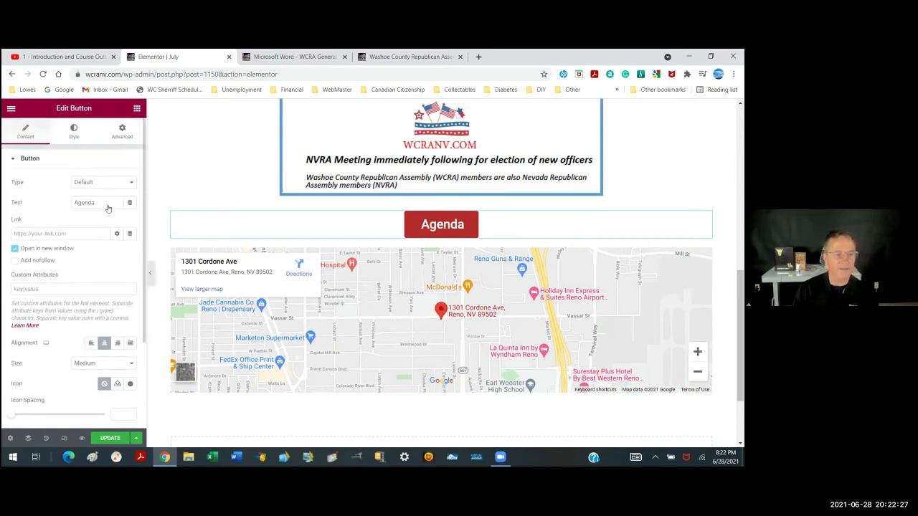
Exit the Elementor editor without saving the July page's changes and return to the site's page list
click(11, 108)
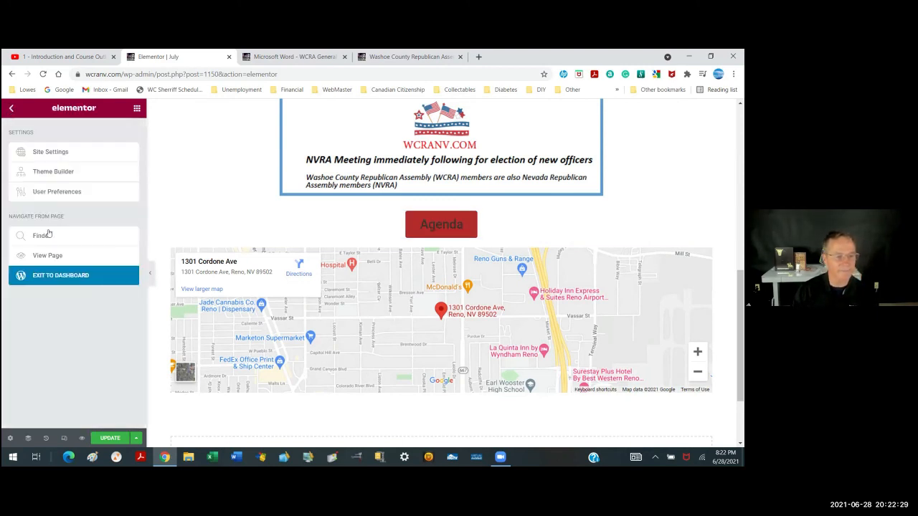
click(61, 277)
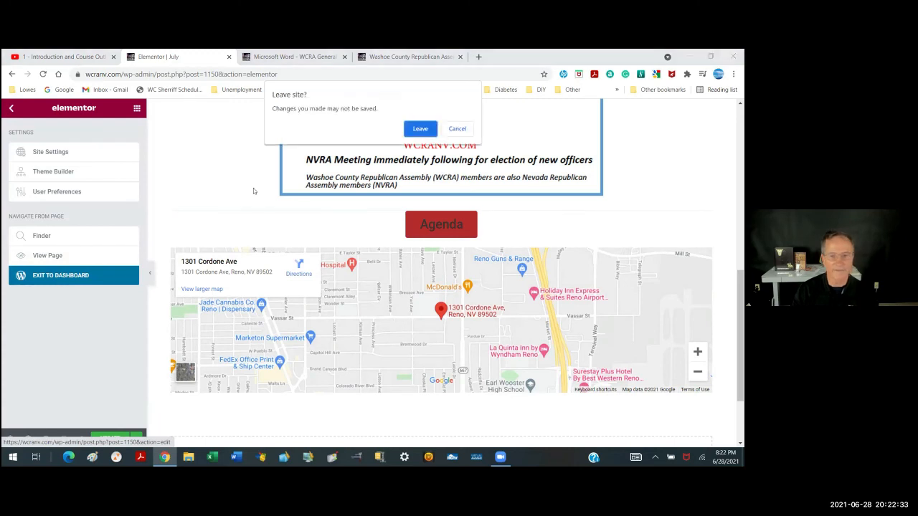
click(426, 129)
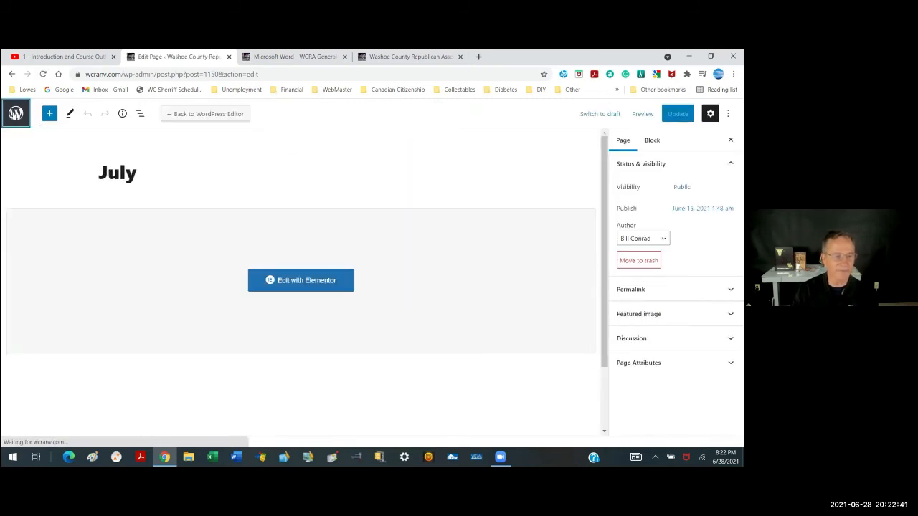
click(15, 114)
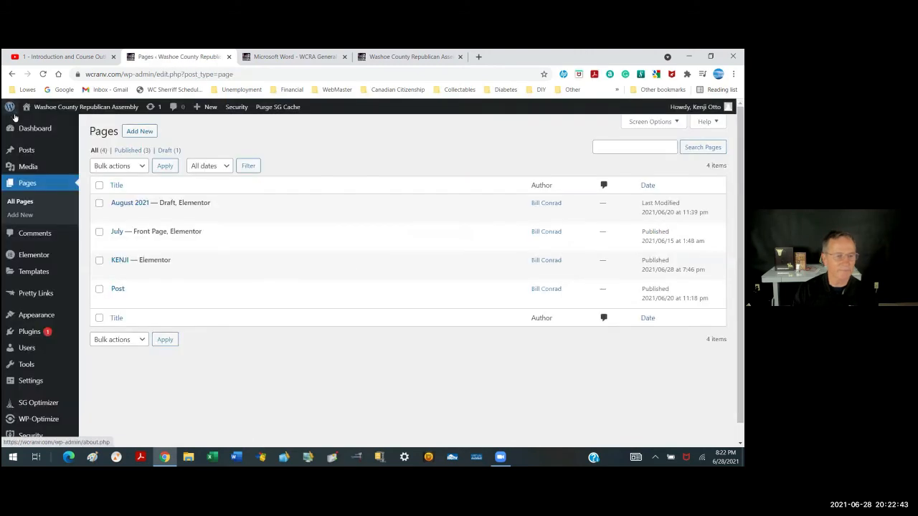
Copy the file URL of WC-Rep-Assembly-July-6-2021.pdf from the media library and close its attachment details
mouse_move(33, 253)
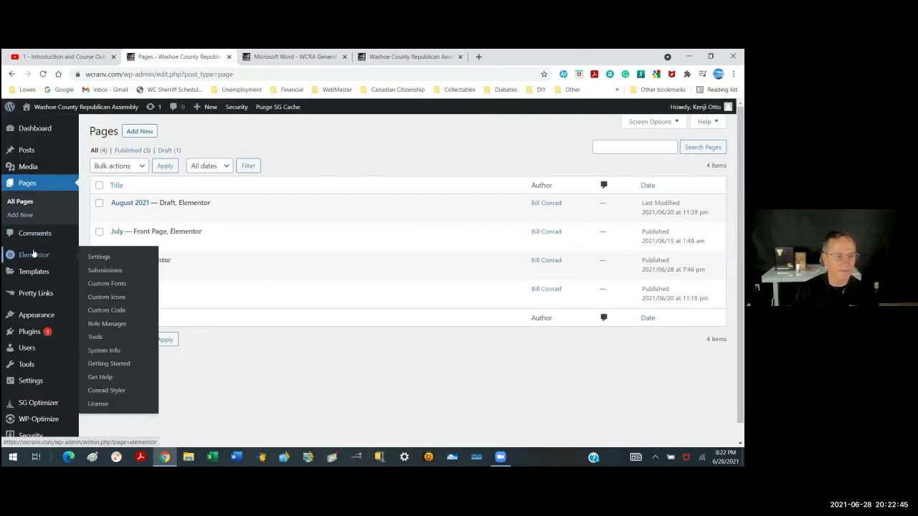
click(30, 166)
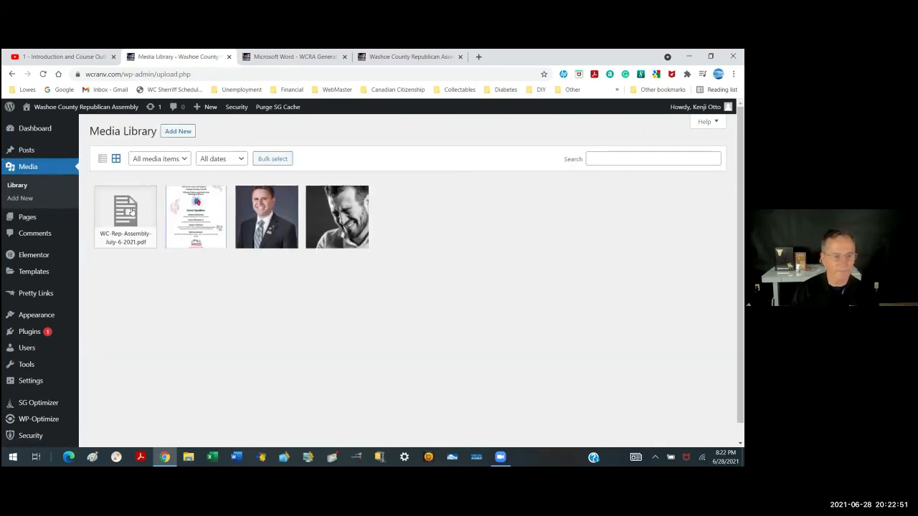
click(131, 210)
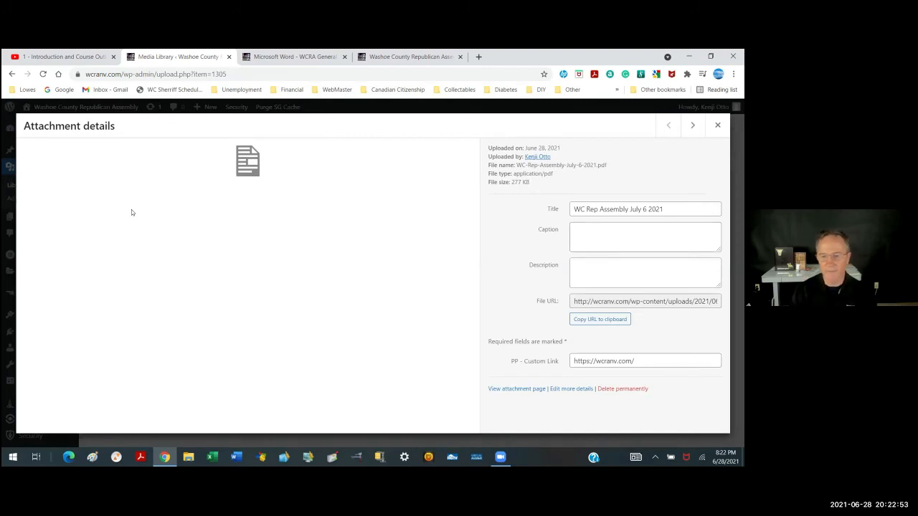
click(610, 319)
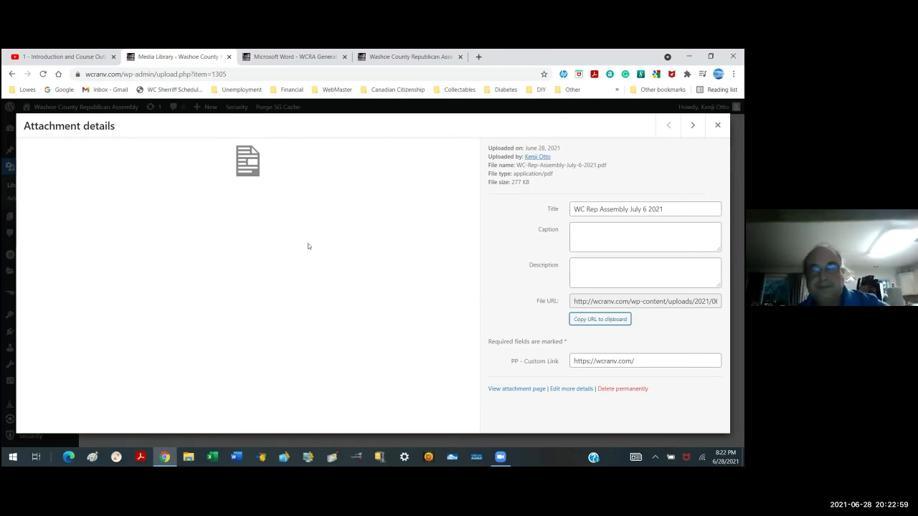
click(716, 127)
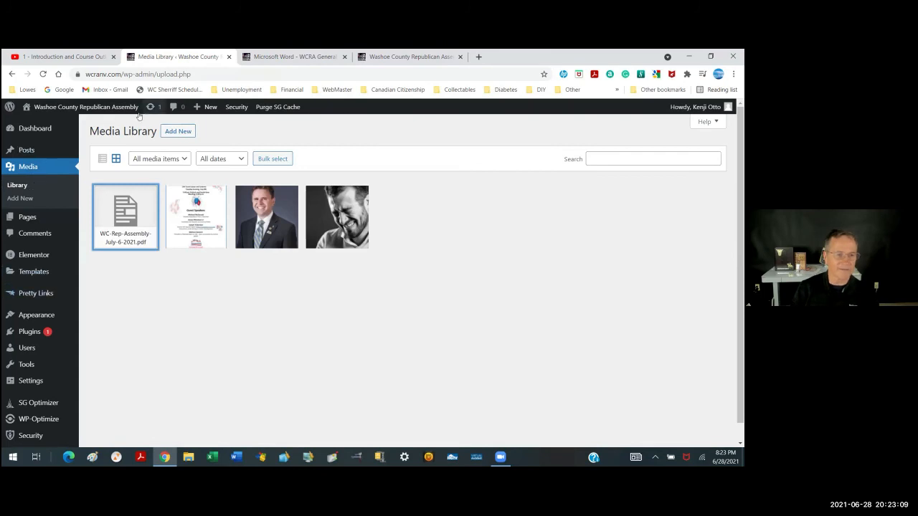
Visit the live Washoe County Republican Assembly homepage and open it for editing with Elementor
mouse_move(33, 252)
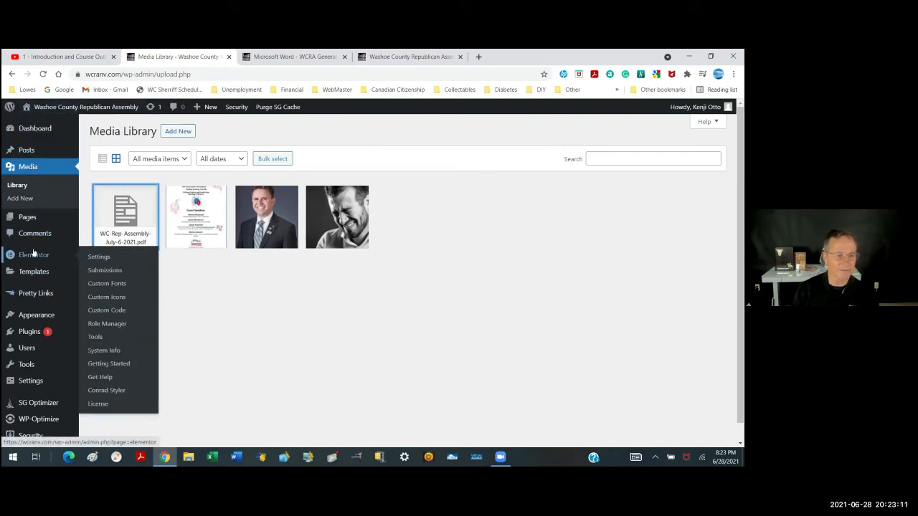
click(61, 107)
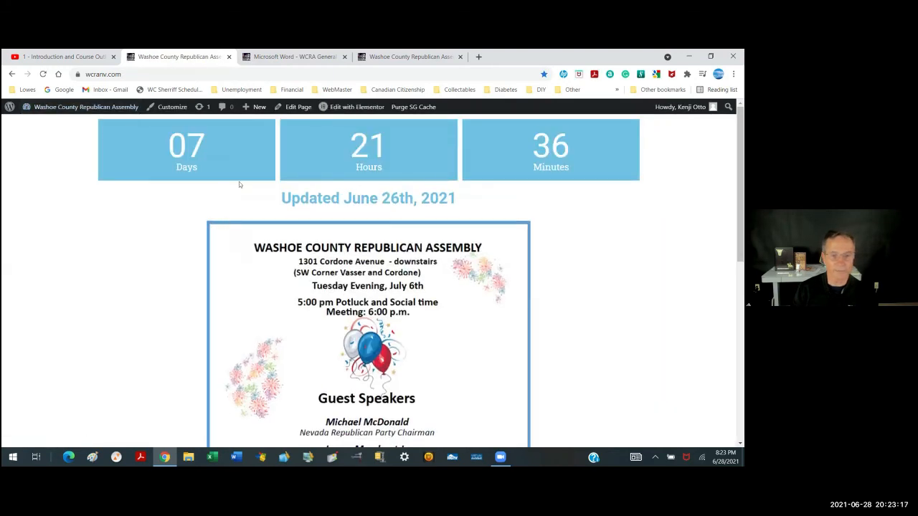
mouse_move(346, 106)
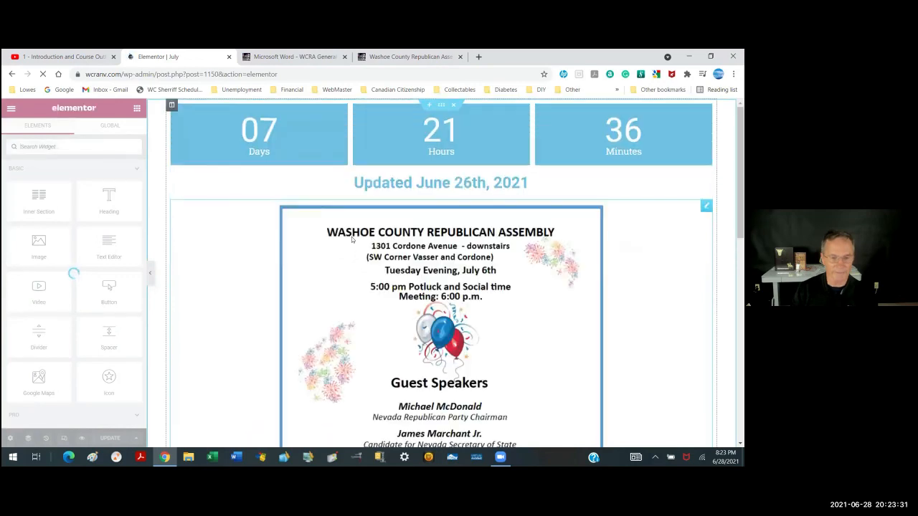
Replace the Agenda button's link with the copied July 6 PDF URL, then update the page and exit to the dashboard
scroll(352, 239, down, 3)
scroll(351, 240, down, 3)
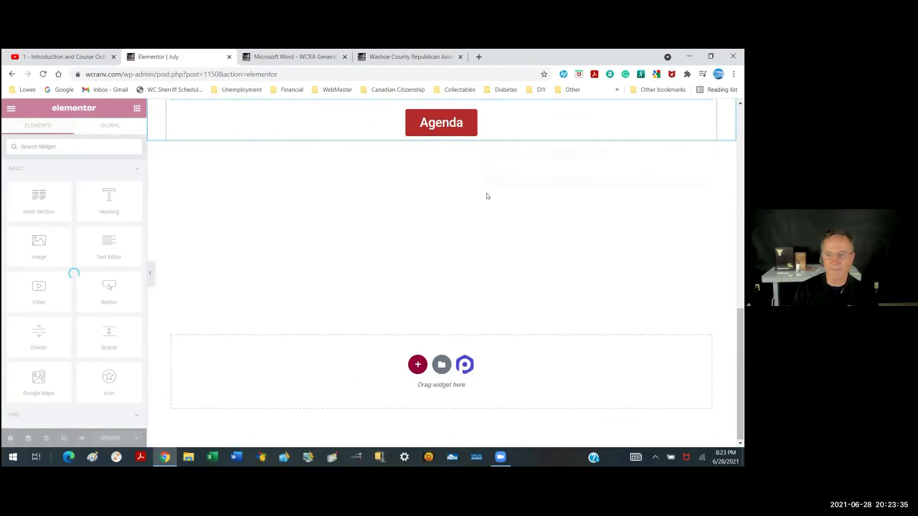
scroll(552, 215, up, 1)
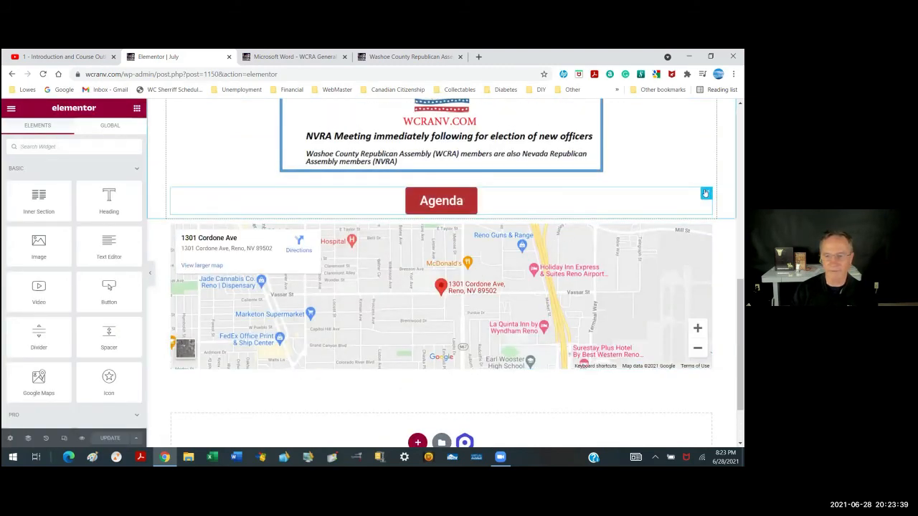
click(705, 193)
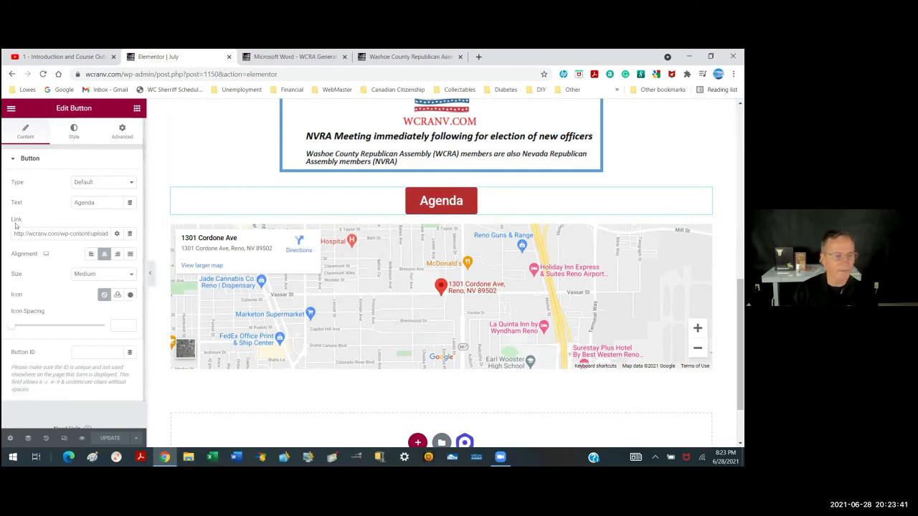
drag(14, 234, 154, 236)
key(BackSpace)
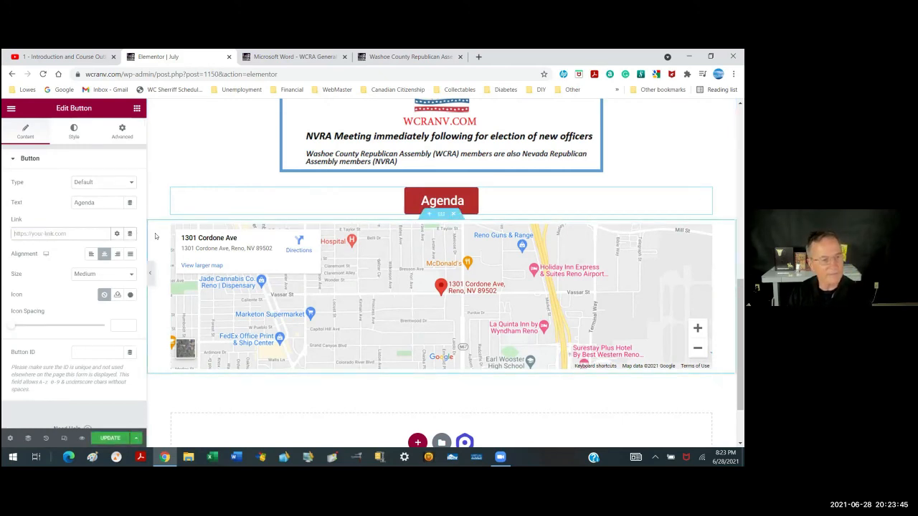
right_click(18, 229)
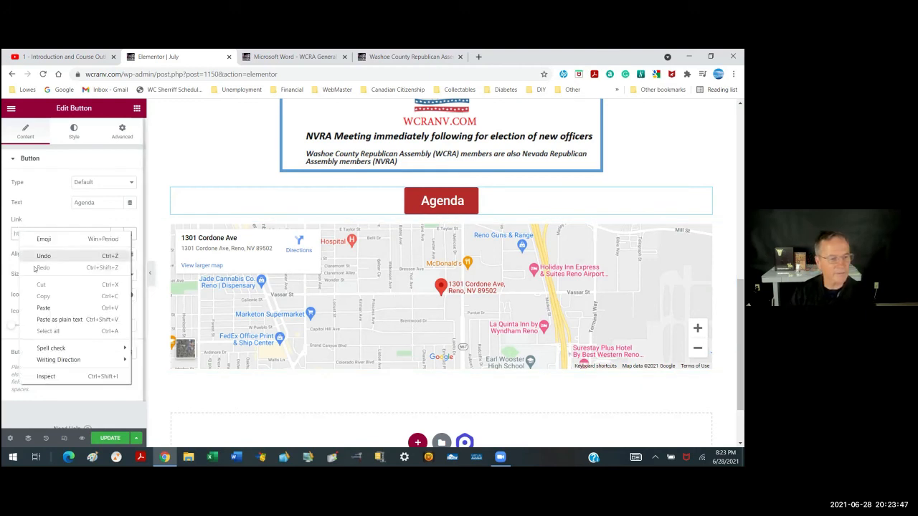
click(41, 304)
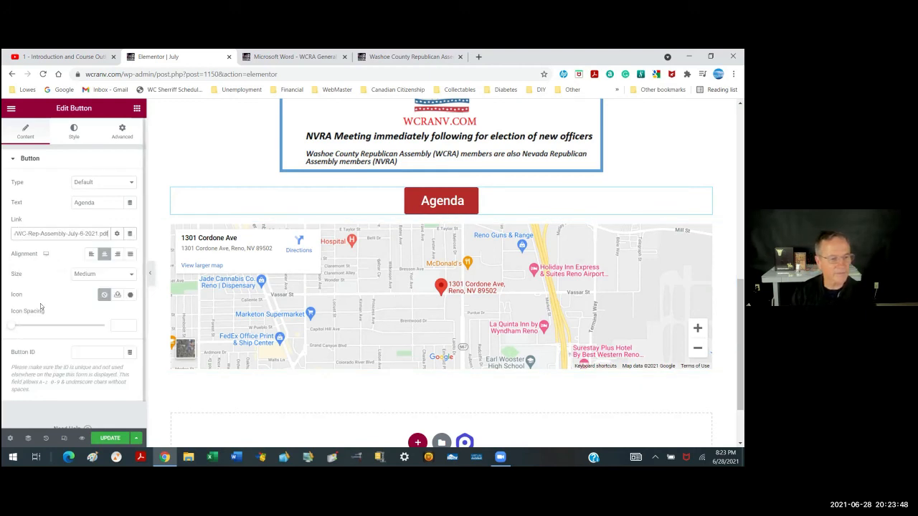
click(106, 438)
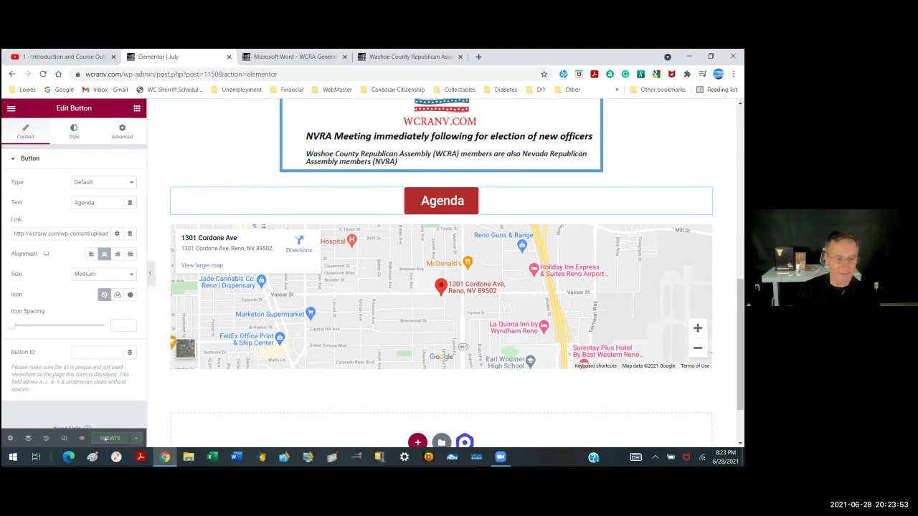
click(11, 108)
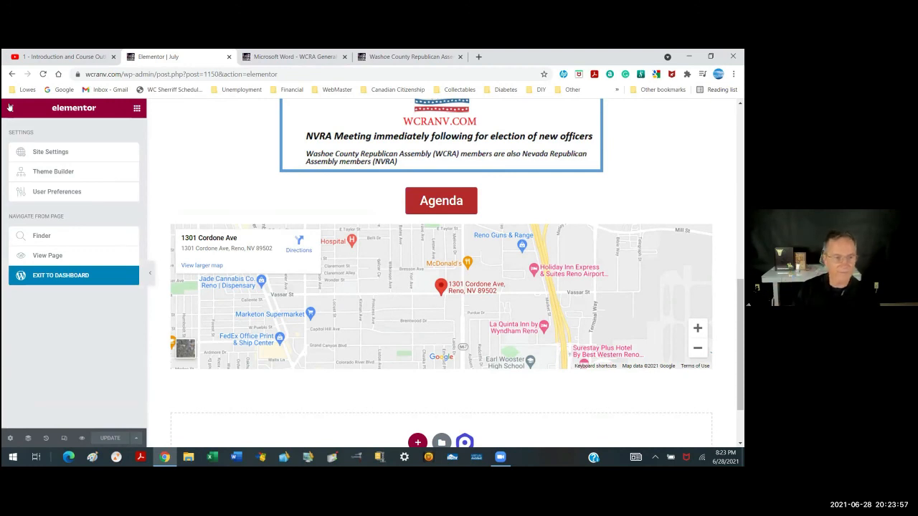
click(63, 279)
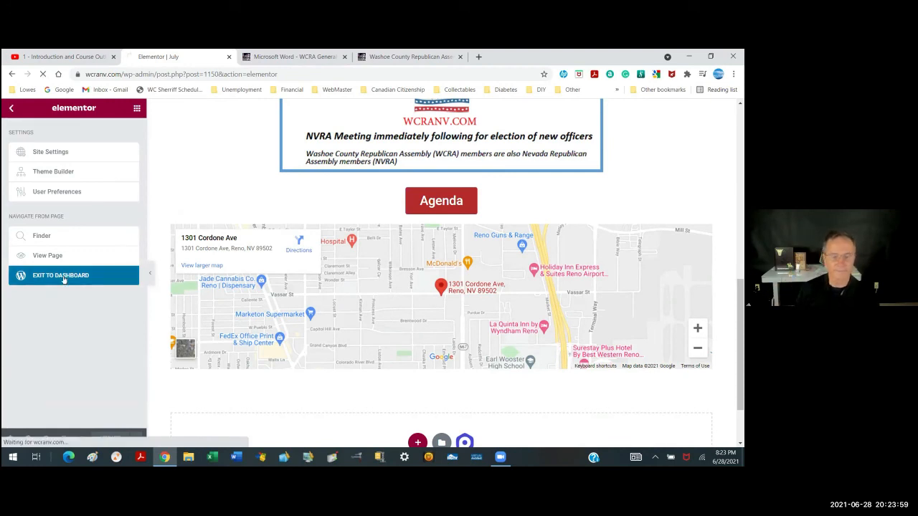
Close the previously opened agenda PDF, then test the Agenda button on the live homepage and read through the document it opens
click(303, 58)
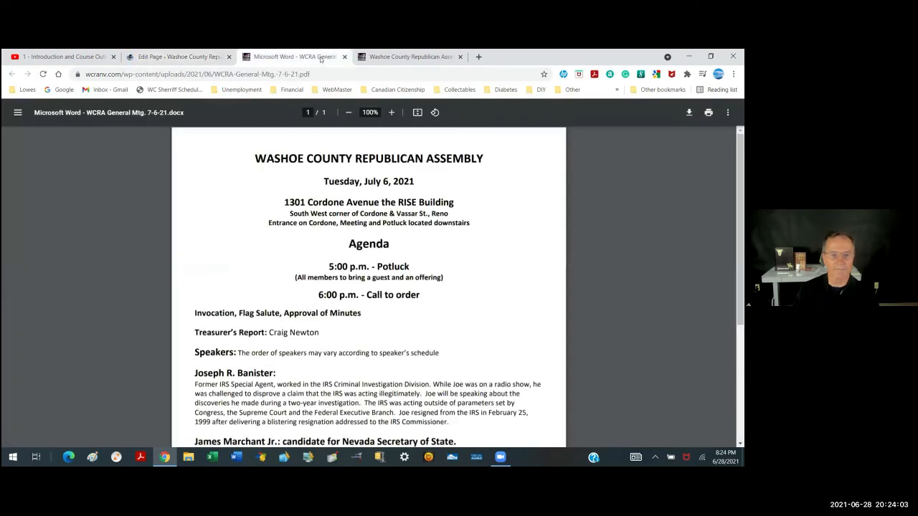
click(344, 57)
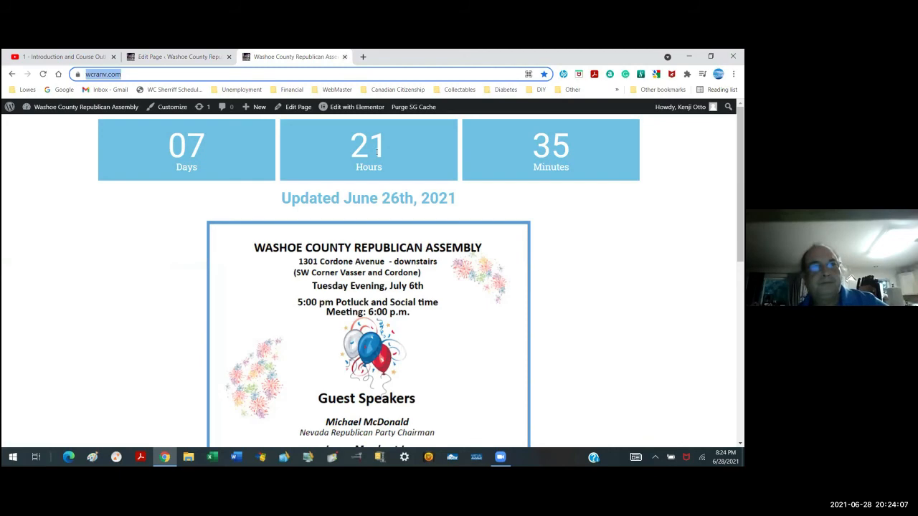
scroll(376, 152, down, 5)
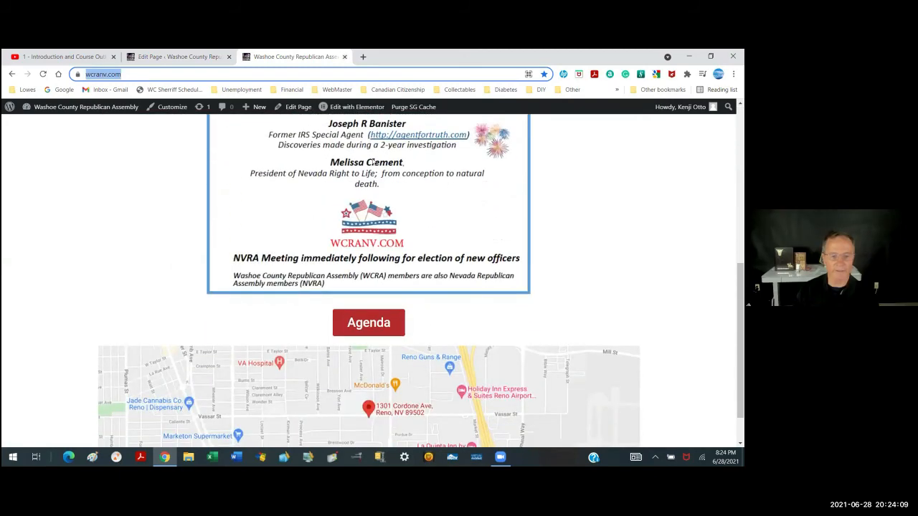
click(362, 275)
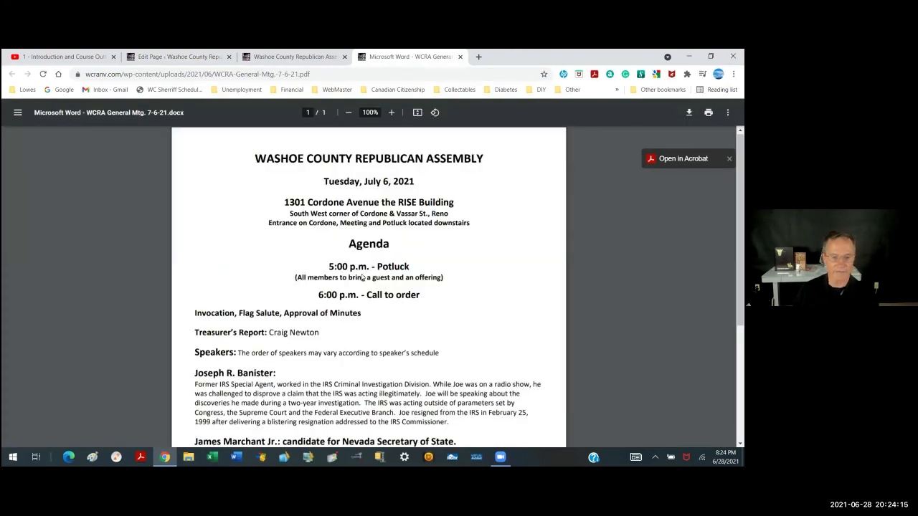
scroll(362, 276, down, 5)
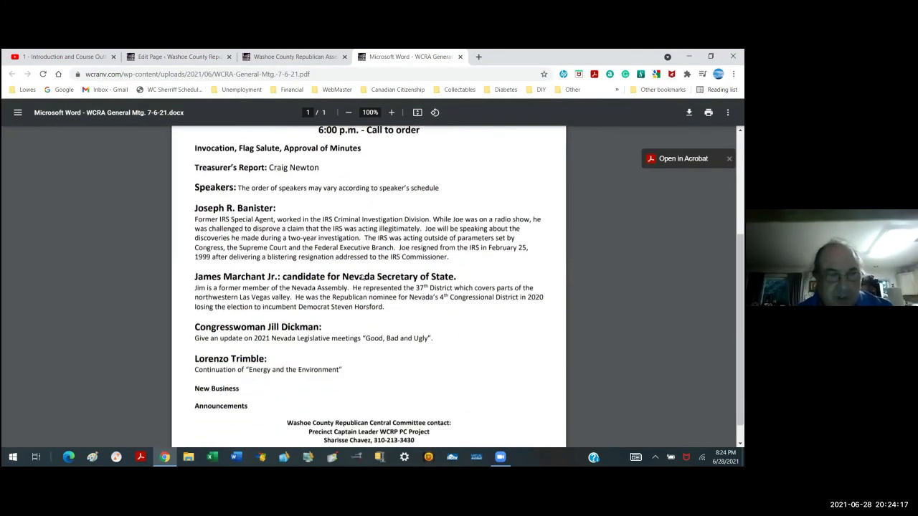
scroll(361, 277, down, 1)
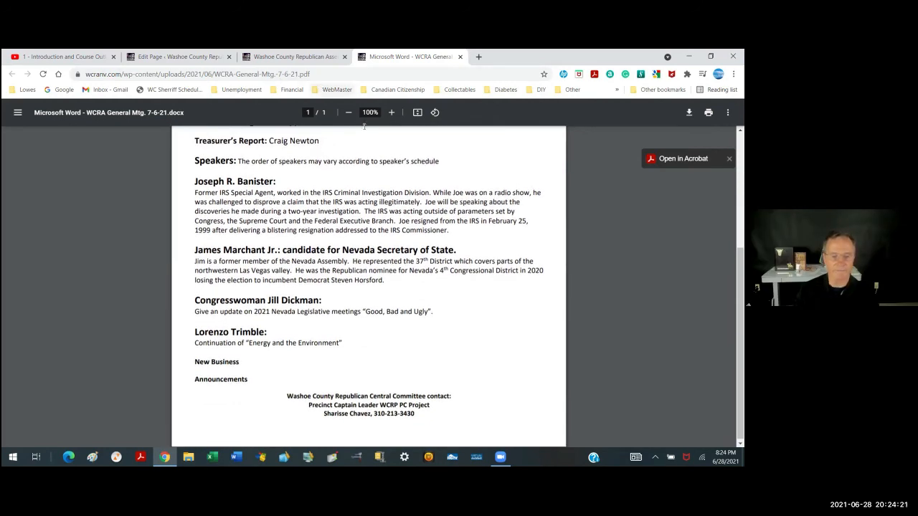
Close the opened agenda PDF and the live homepage, returning to the July page in the WordPress editor
click(459, 57)
scroll(352, 215, up, 4)
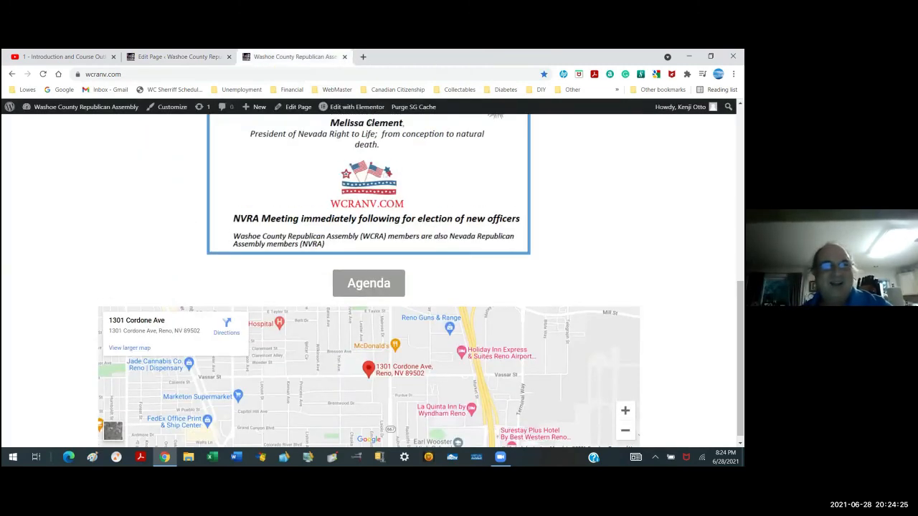
mouse_move(347, 115)
scroll(347, 114, up, 2)
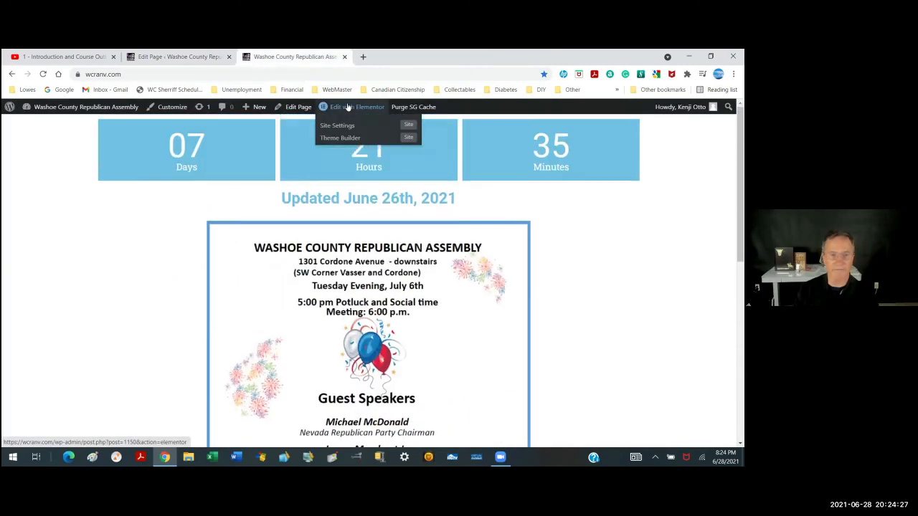
click(343, 57)
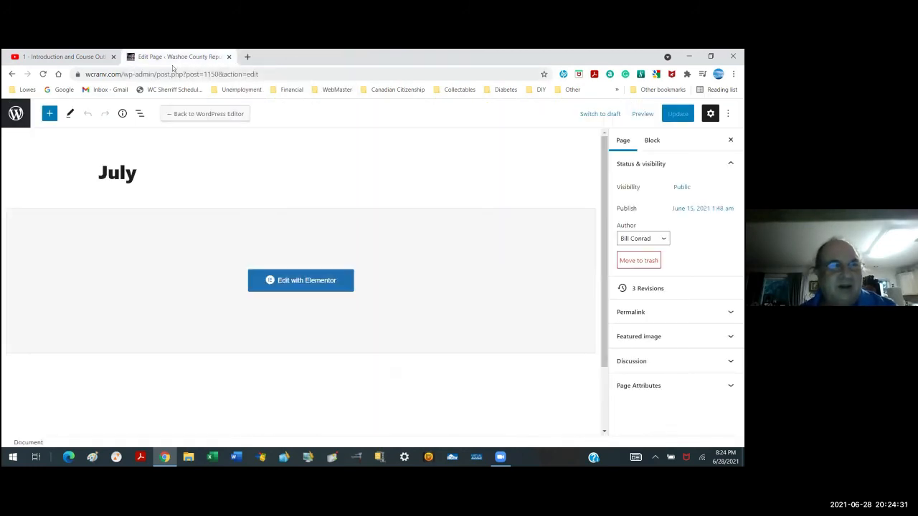
Review the attachment details of WC-Rep-Assembly-July-6-2021.pdf in the media library and close them
click(14, 120)
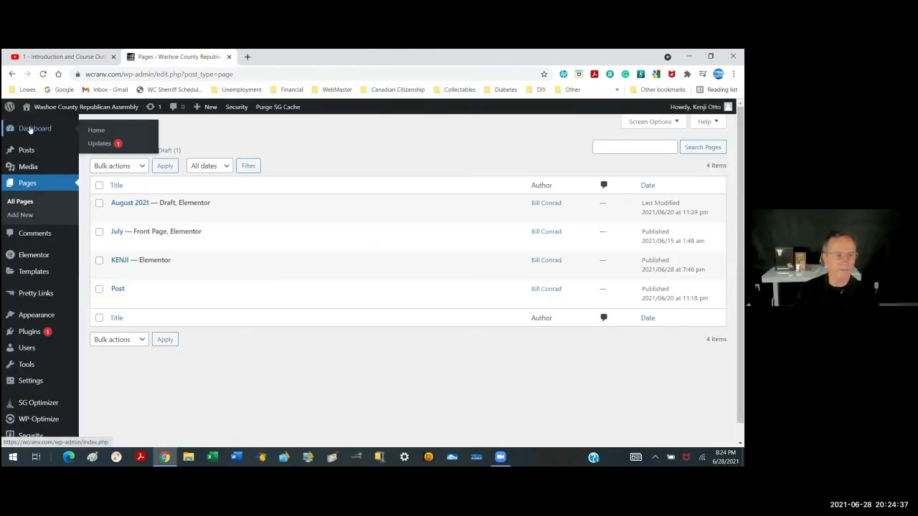
mouse_move(29, 149)
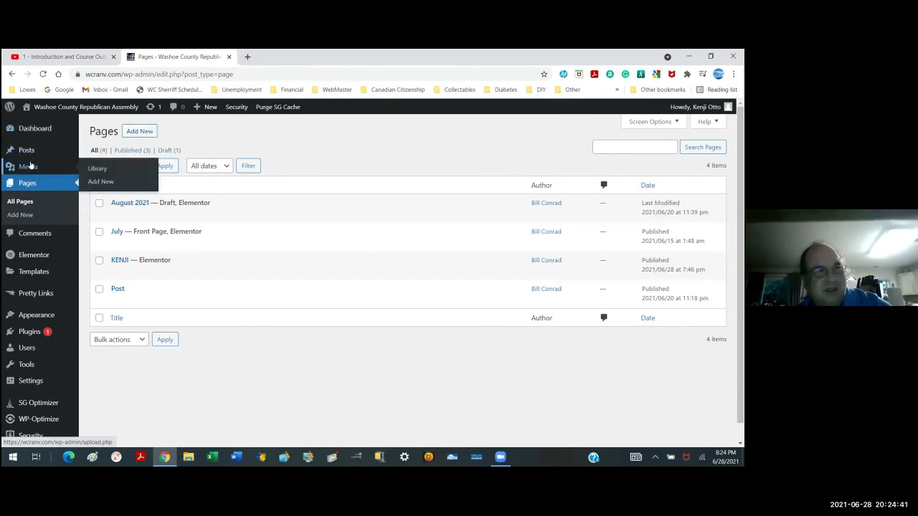
click(91, 169)
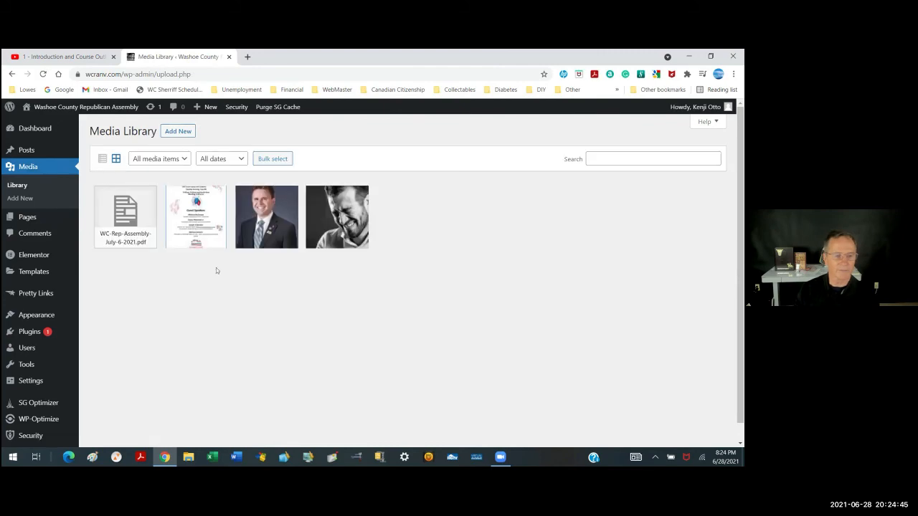
click(128, 238)
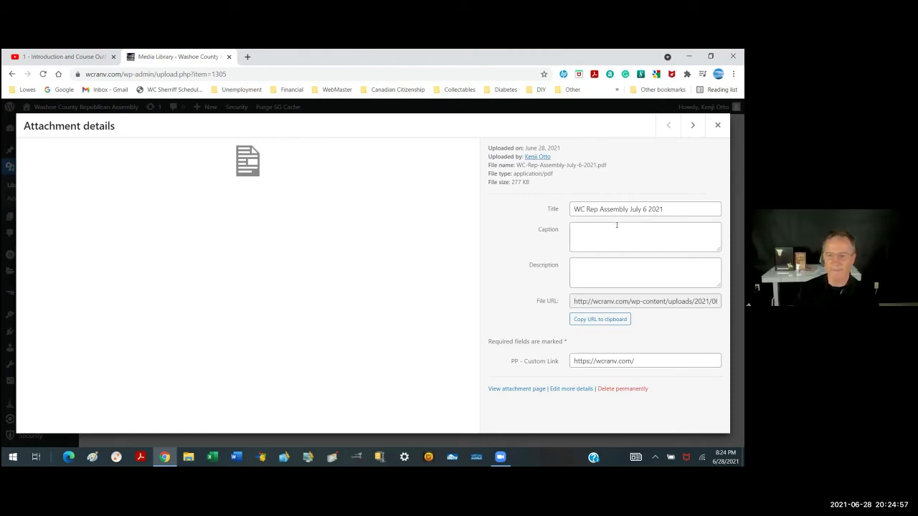
click(716, 126)
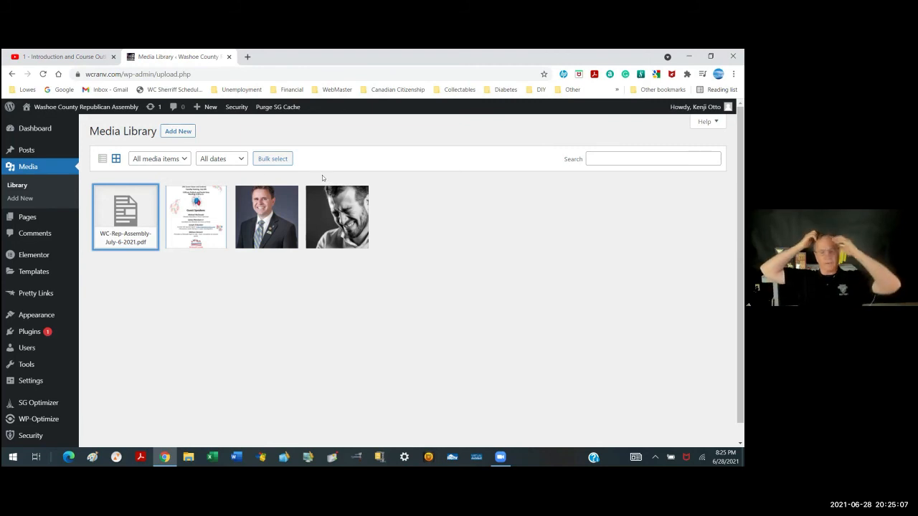
Bring up the media library's file upload area, then switch to File Explorer and open the recent Republican Assembly folder
click(184, 130)
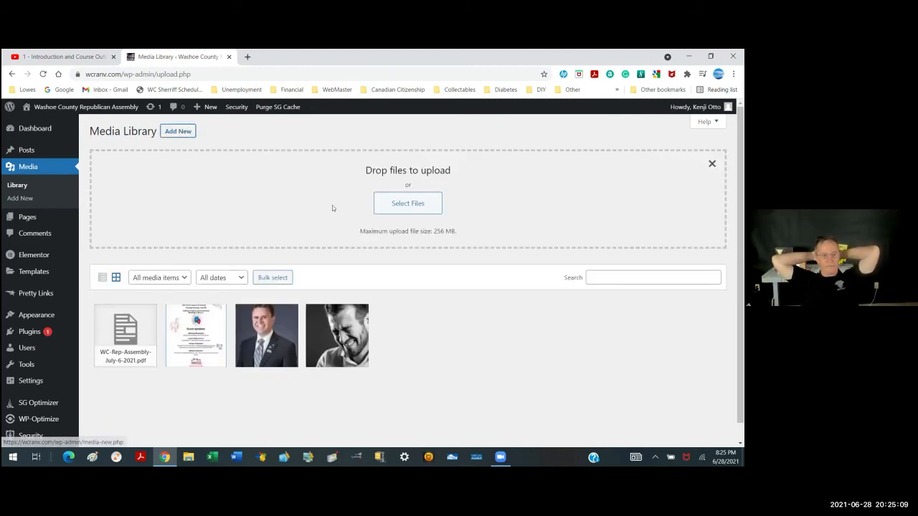
right_click(188, 457)
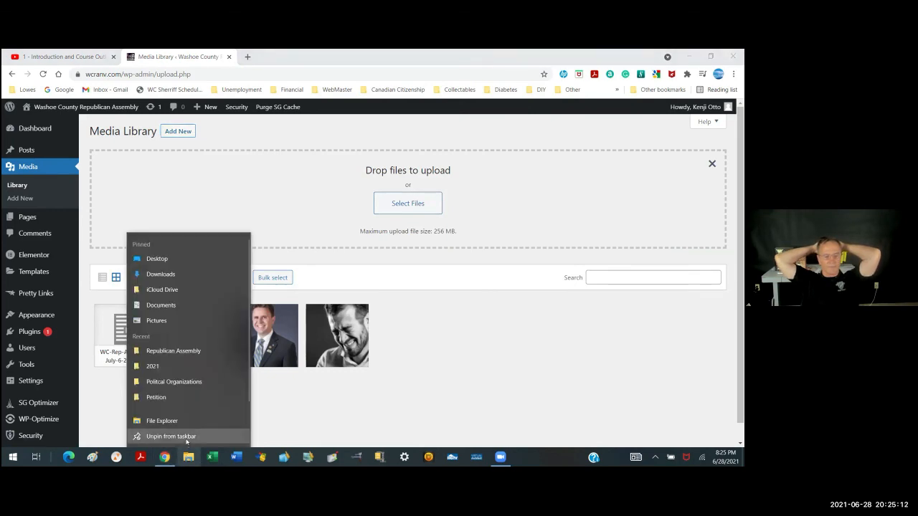
click(178, 351)
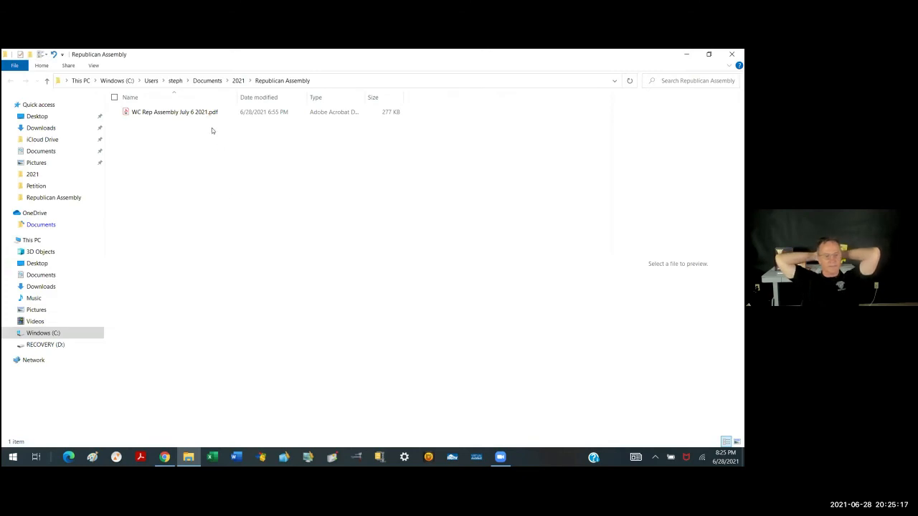
Rename the July 6 agenda PDF in the folder as WC Rep Assembly June 23 2021.pdf
click(207, 113)
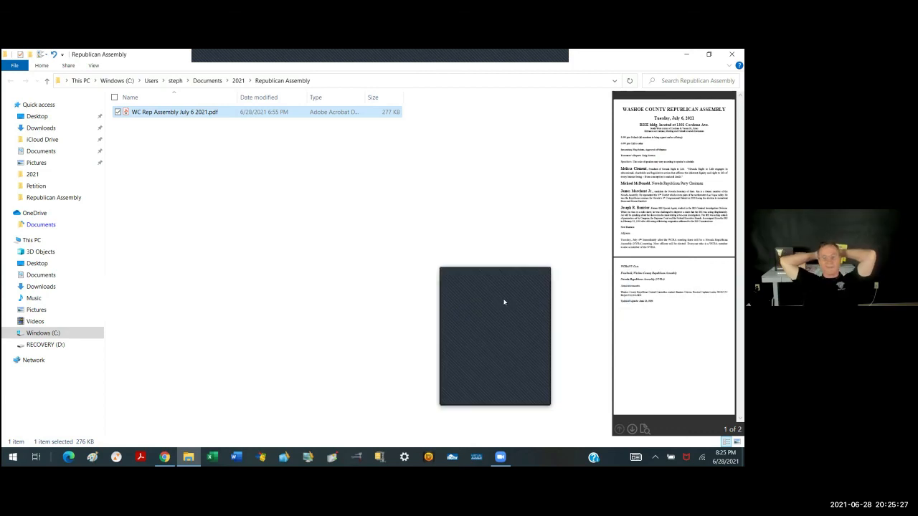
key(F2)
click(194, 112)
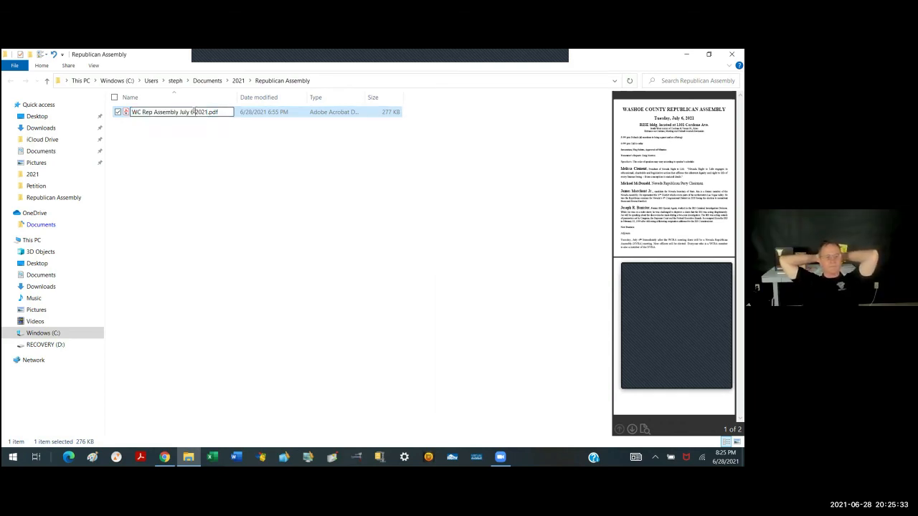
key(BackSpace)
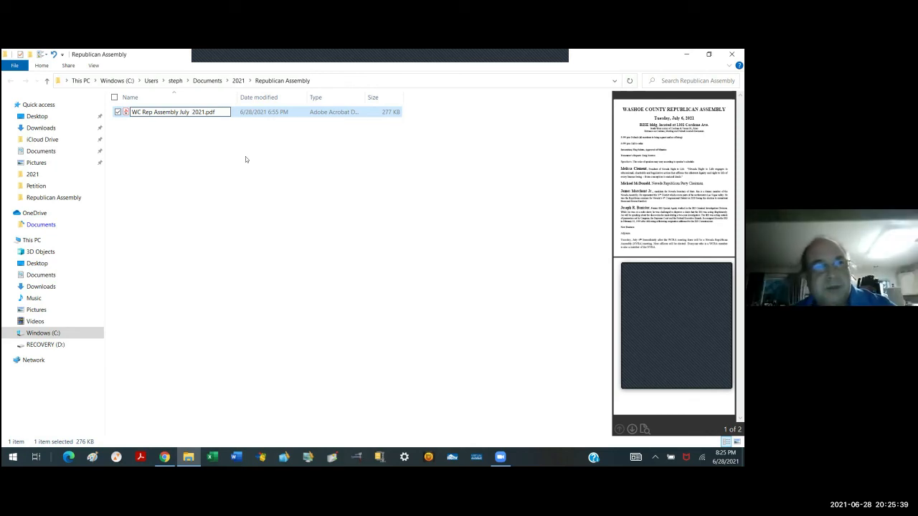
key(BackSpace)
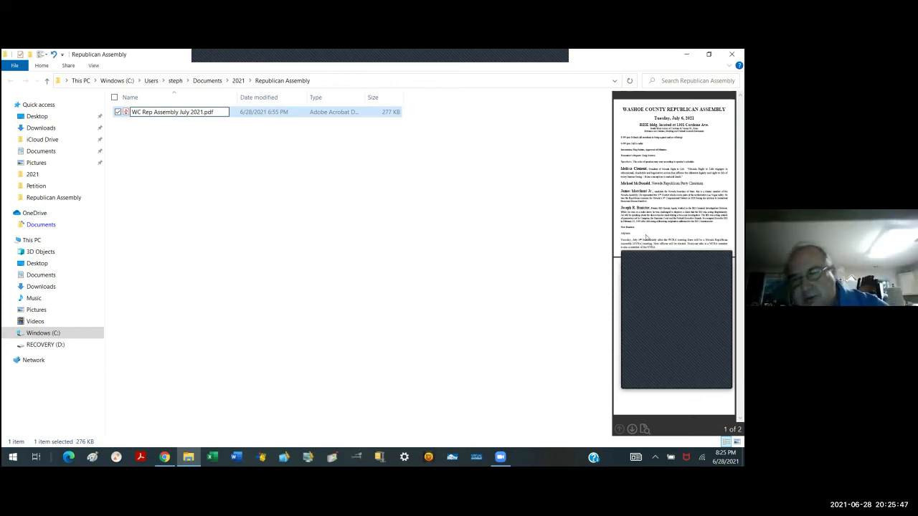
key(BackSpace)
key(BackSpace)
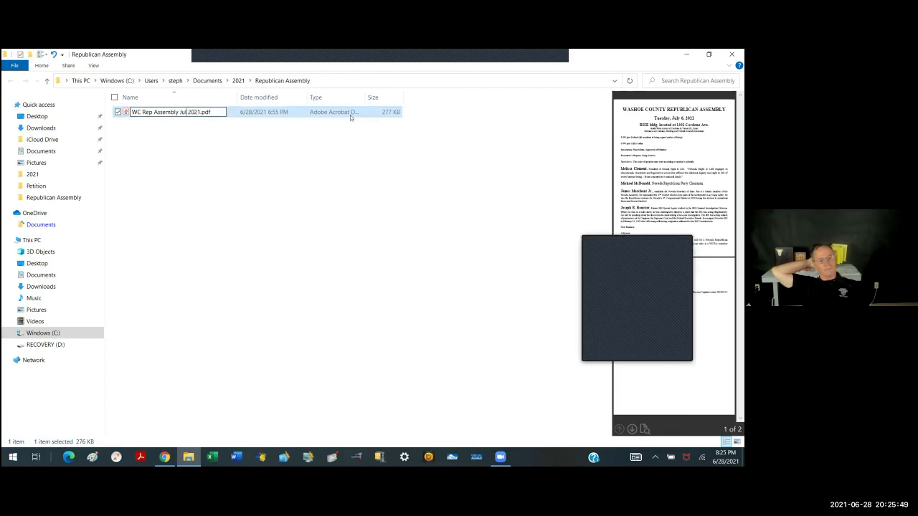
text(ne 23)
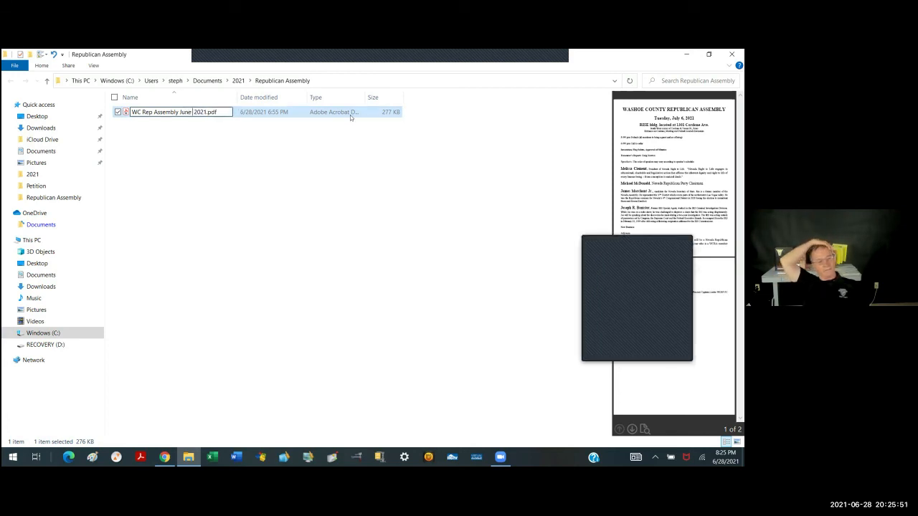
click(196, 175)
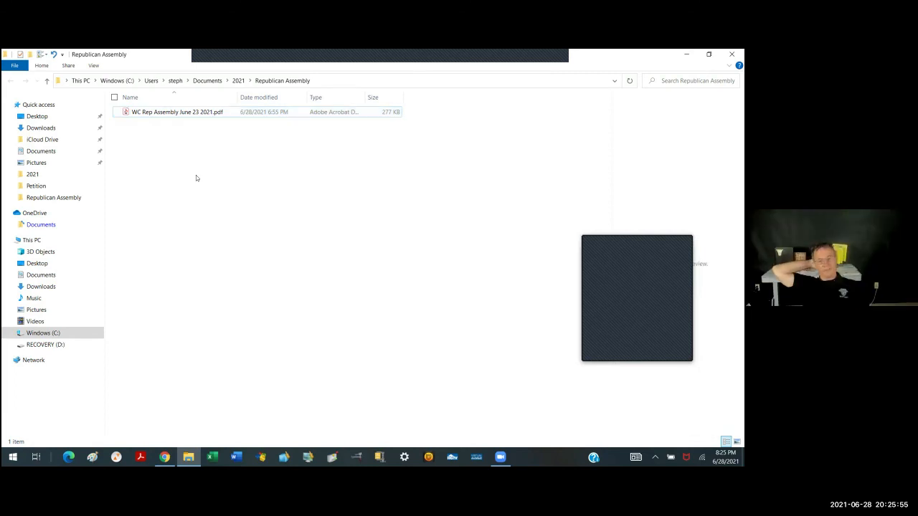
Rename the agenda PDF as Agenda June 23.pdf, dropping the organization name and the year
click(170, 114)
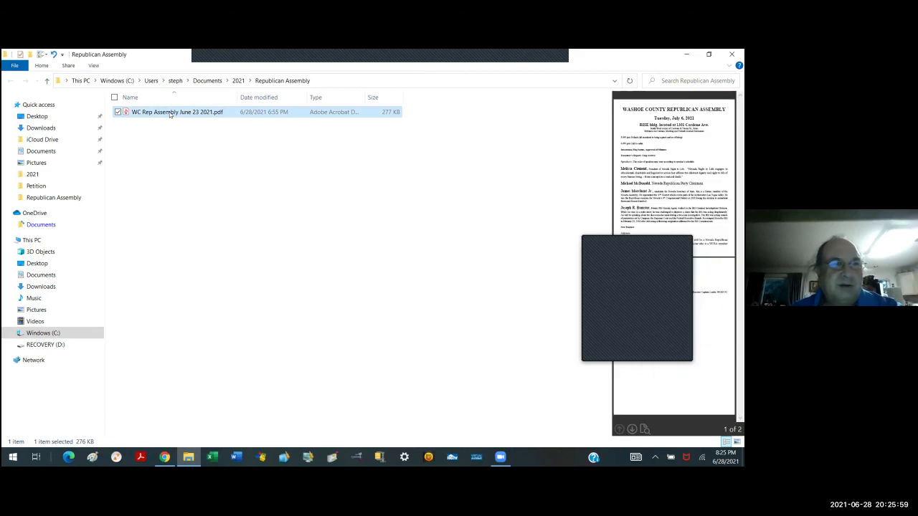
click(170, 113)
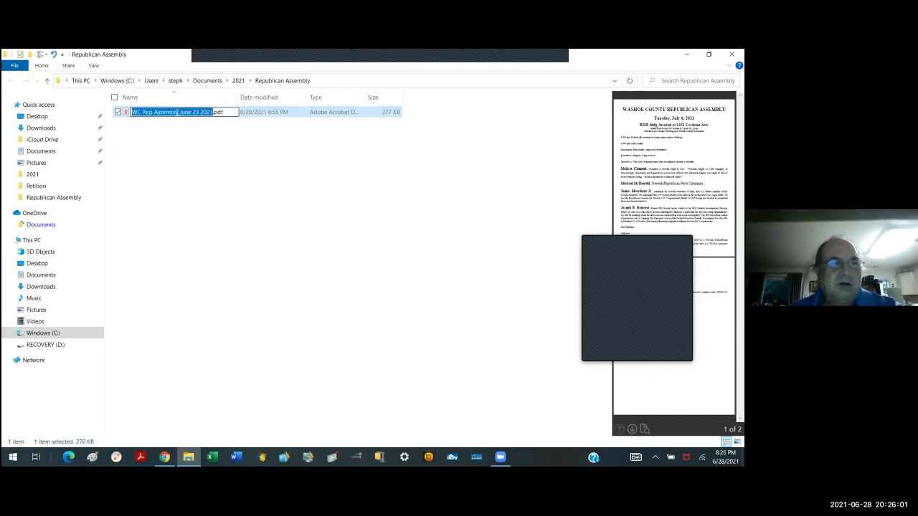
click(177, 111)
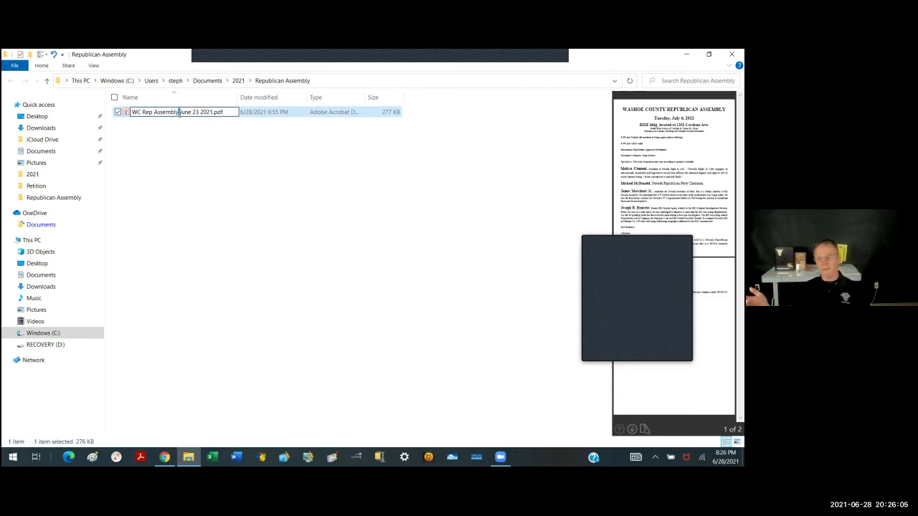
drag(181, 112, 213, 112)
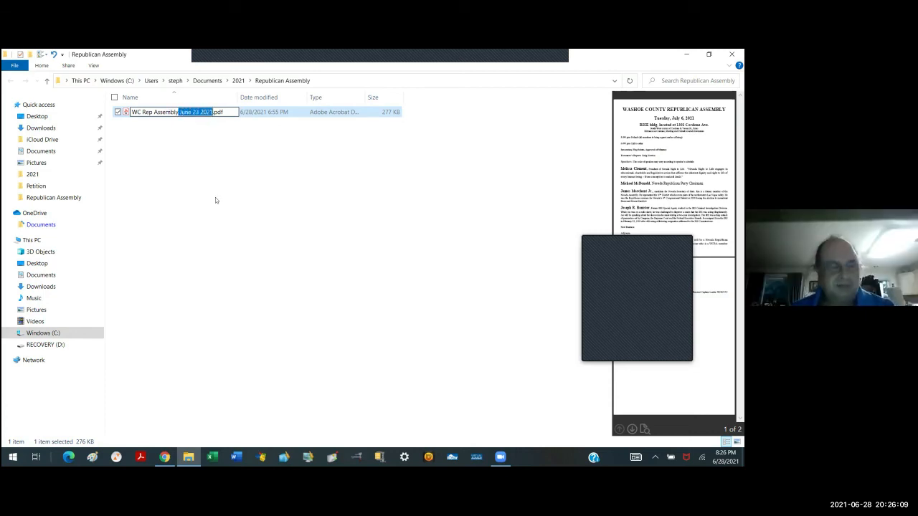
key(BackSpace)
text(Agenda)
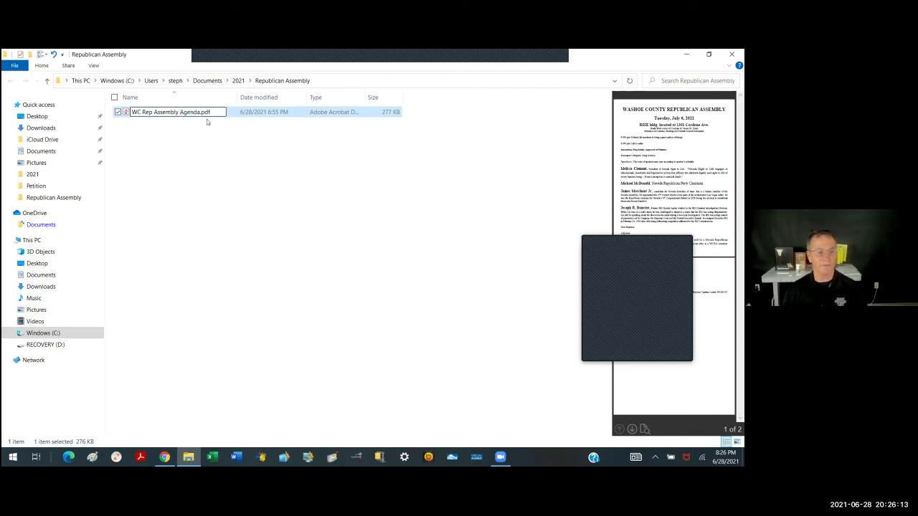
drag(180, 112, 132, 113)
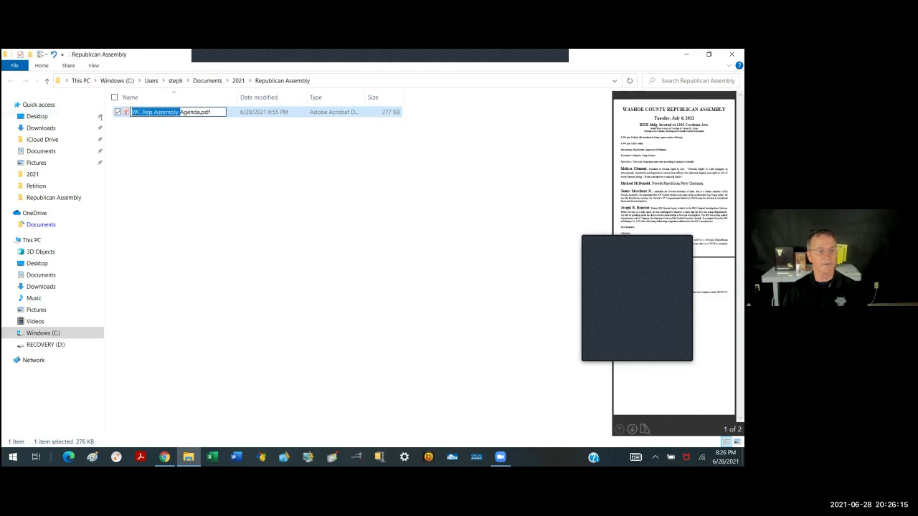
key(BackSpace)
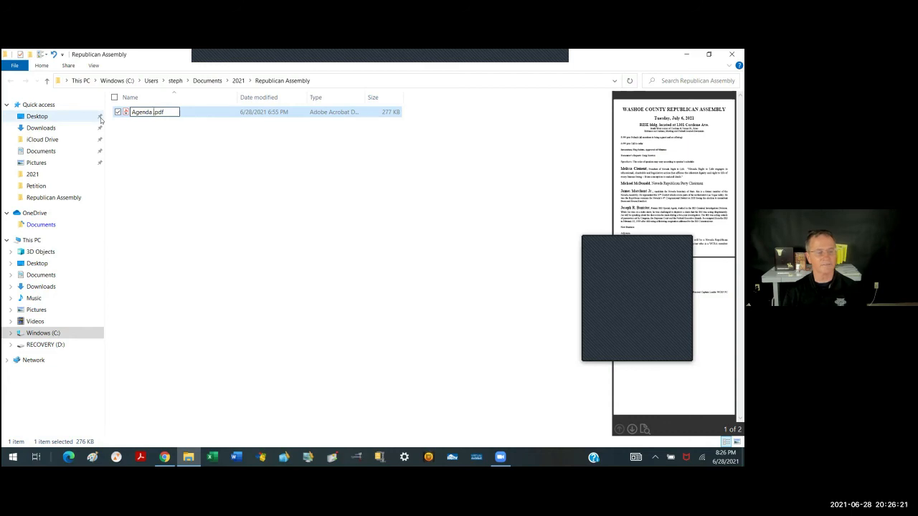
text(JU)
key(BackSpace)
key(BackSpace)
text(J)
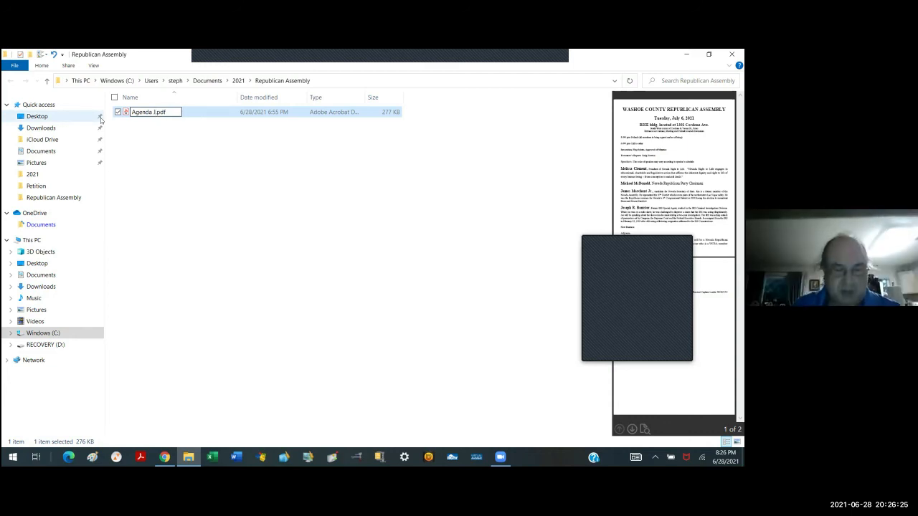
text(une)
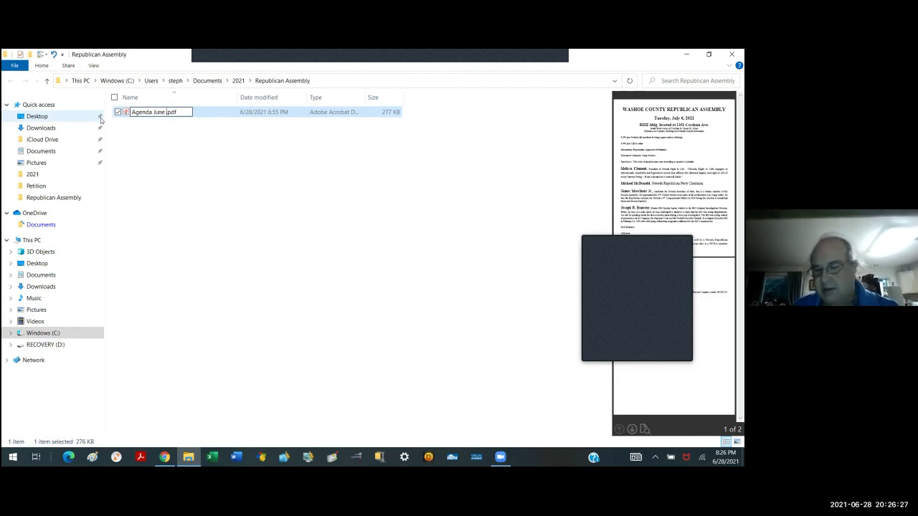
text( 23)
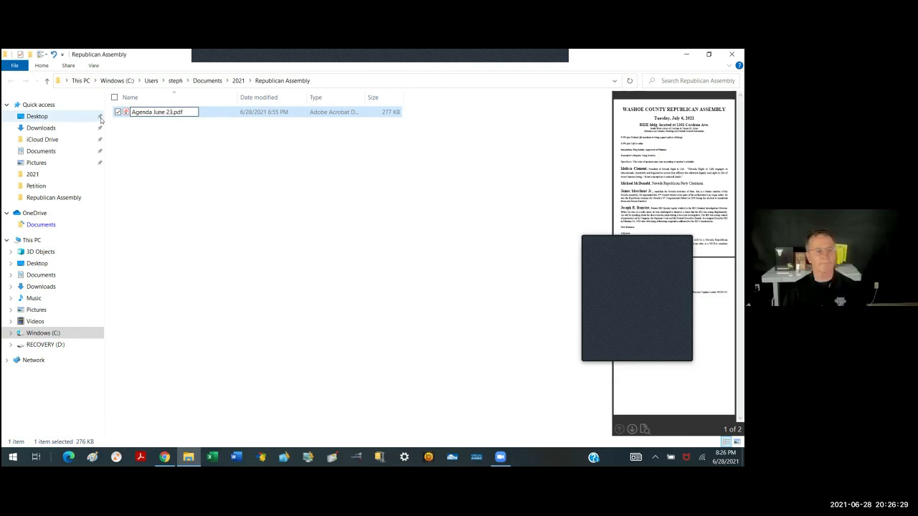
click(218, 159)
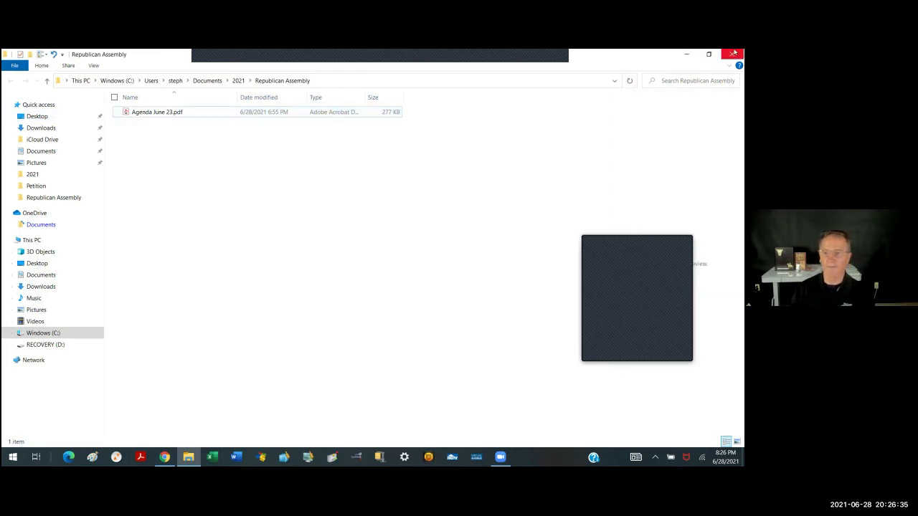
Minimize the folder window and upload Agenda June 23.pdf to the WordPress media library
click(686, 54)
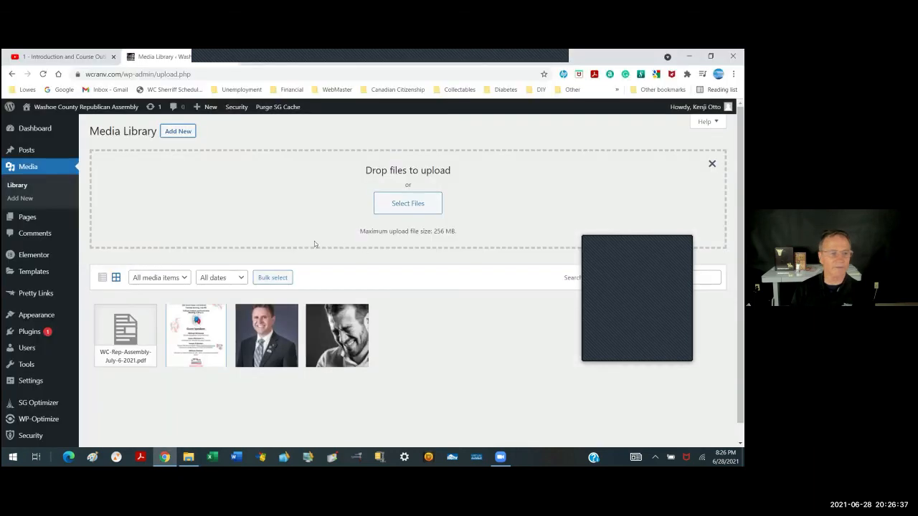
click(408, 204)
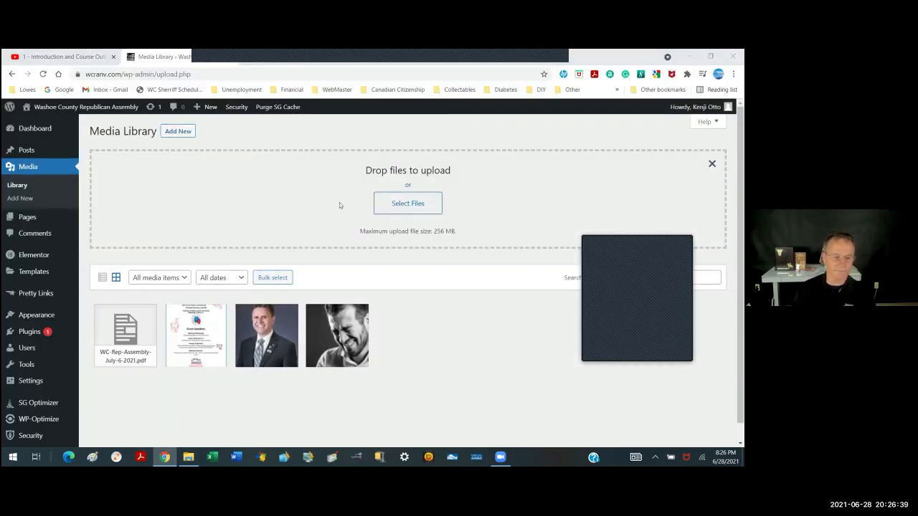
click(345, 225)
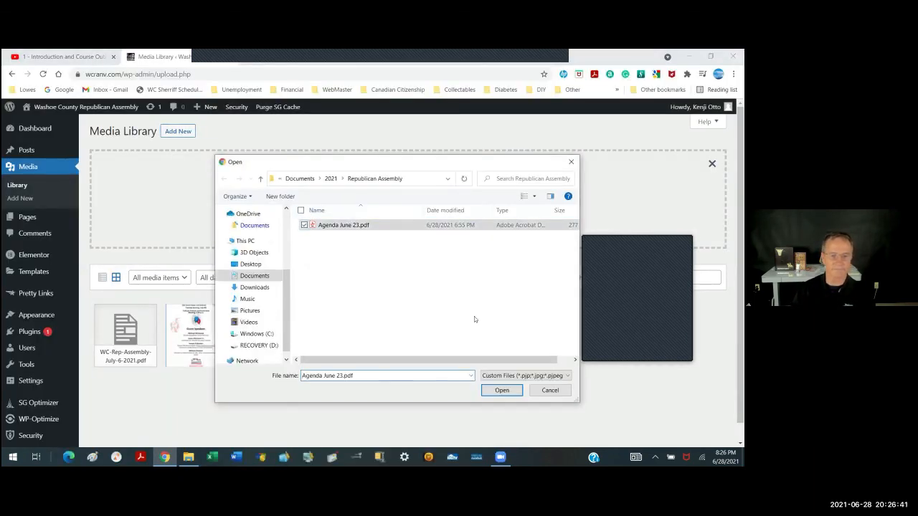
click(499, 390)
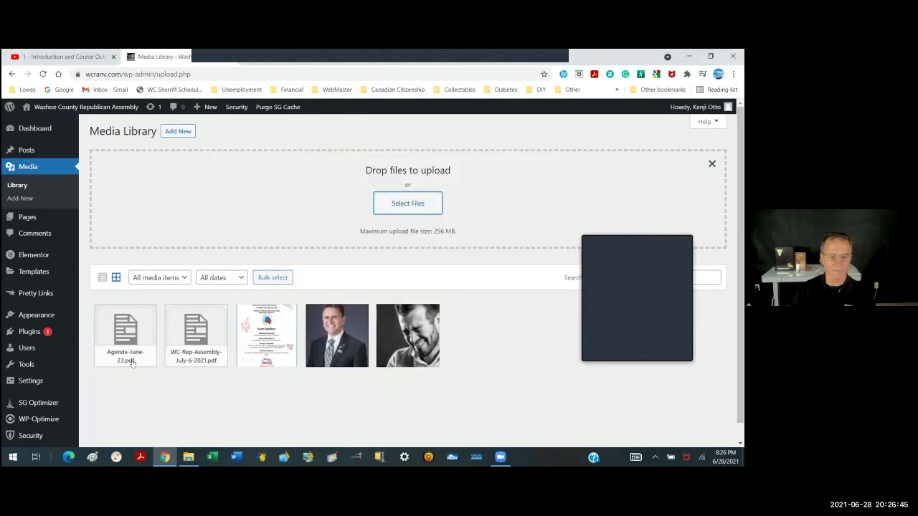
Copy the file URL of Agenda-June-23.pdf from its attachment details, then close the details
click(125, 345)
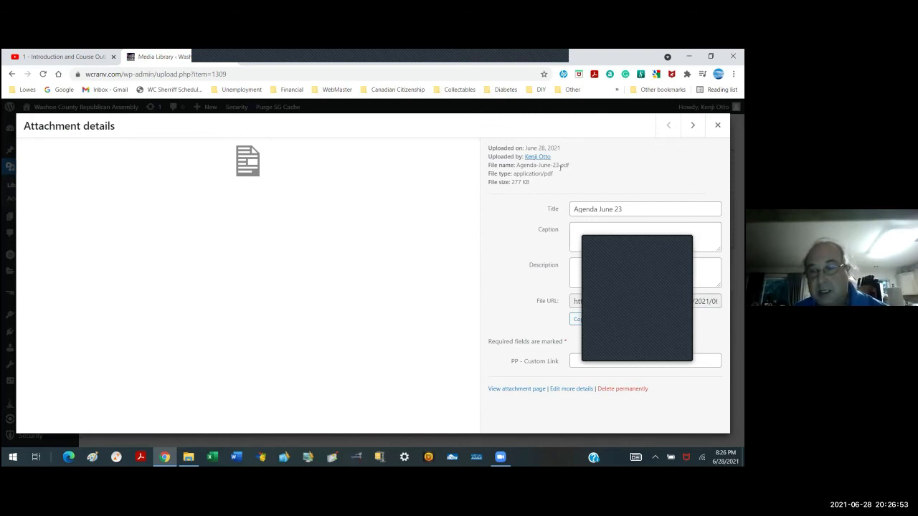
click(655, 240)
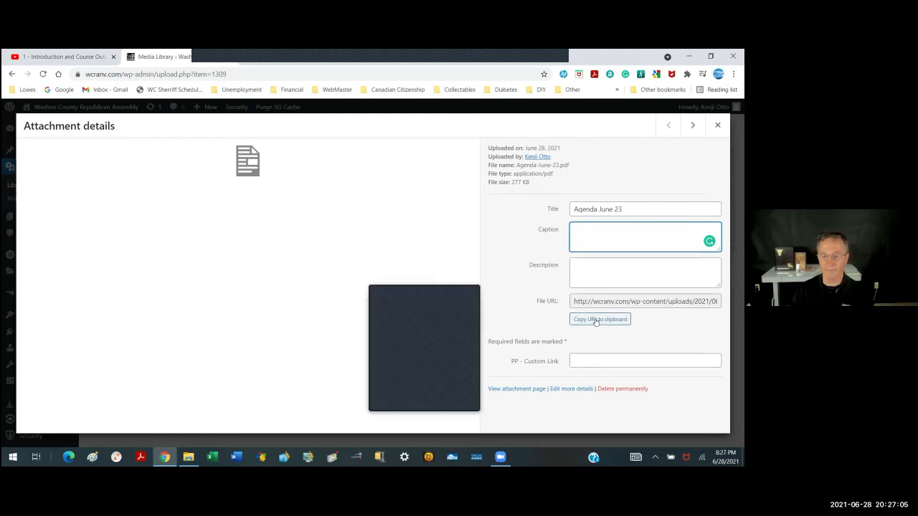
click(592, 319)
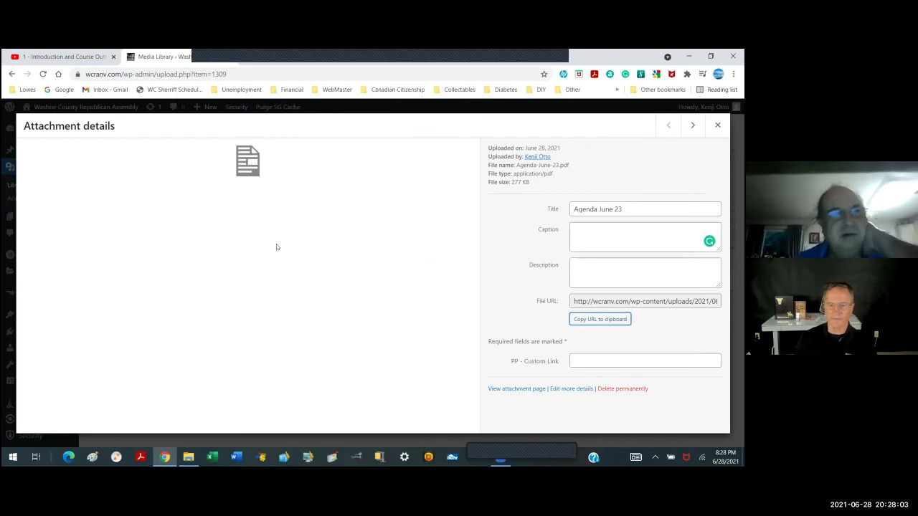
click(712, 127)
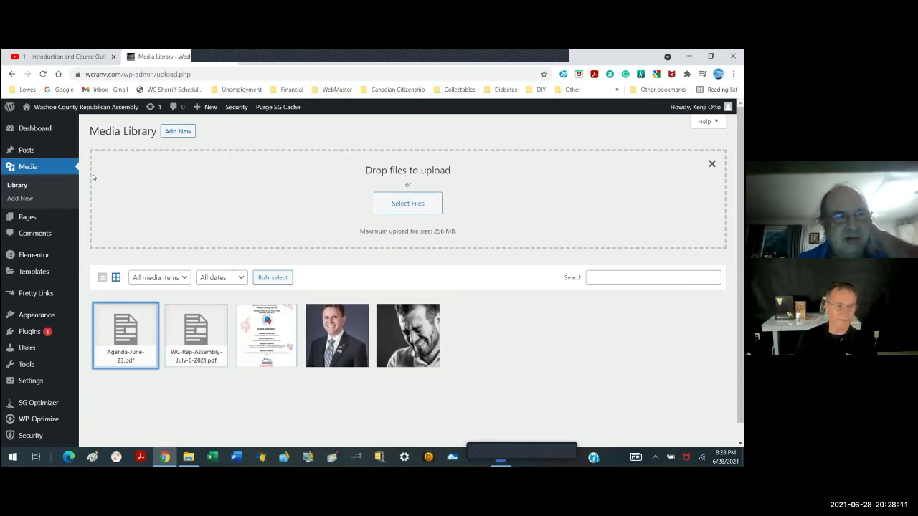
Open the July front page from the list of all pages for editing with Elementor
mouse_move(41, 219)
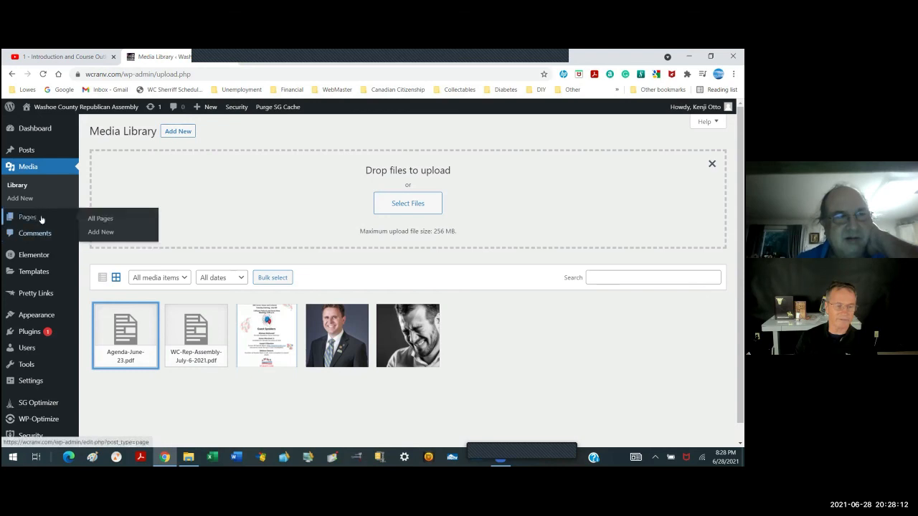
click(102, 219)
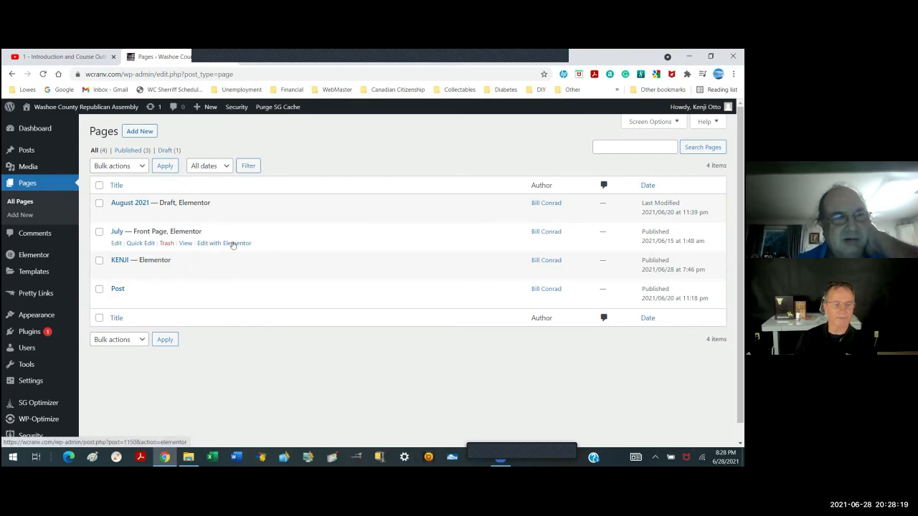
click(233, 244)
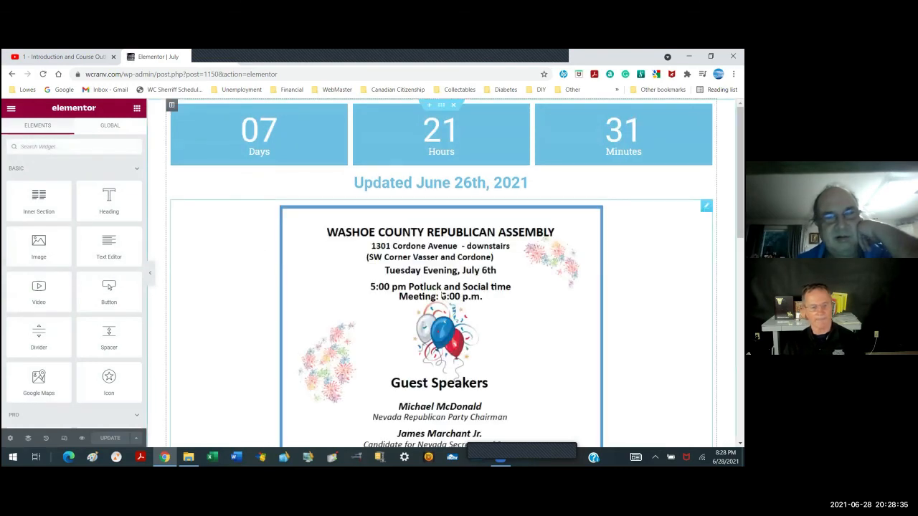
Open the Agenda button below the flyer for editing and replace its link with the copied URL of Agenda-June-23.pdf
scroll(442, 300, down, 1)
scroll(442, 300, down, 6)
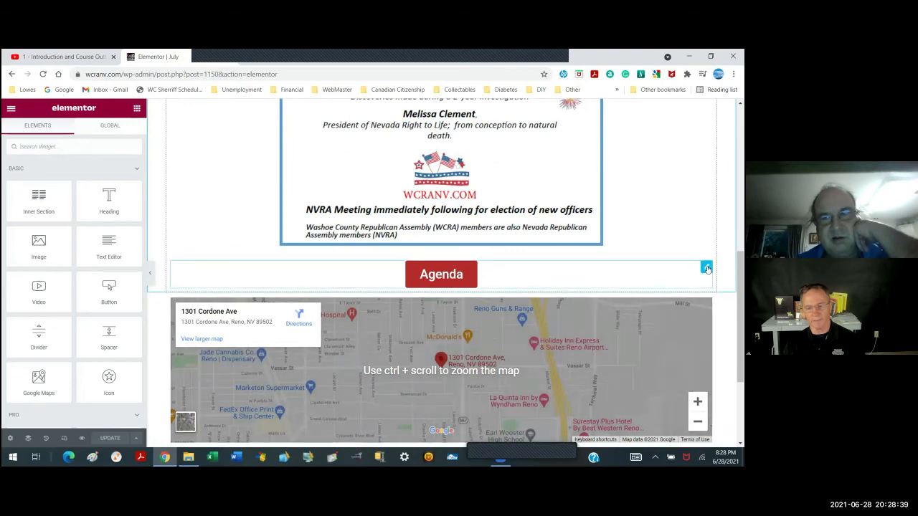
click(706, 268)
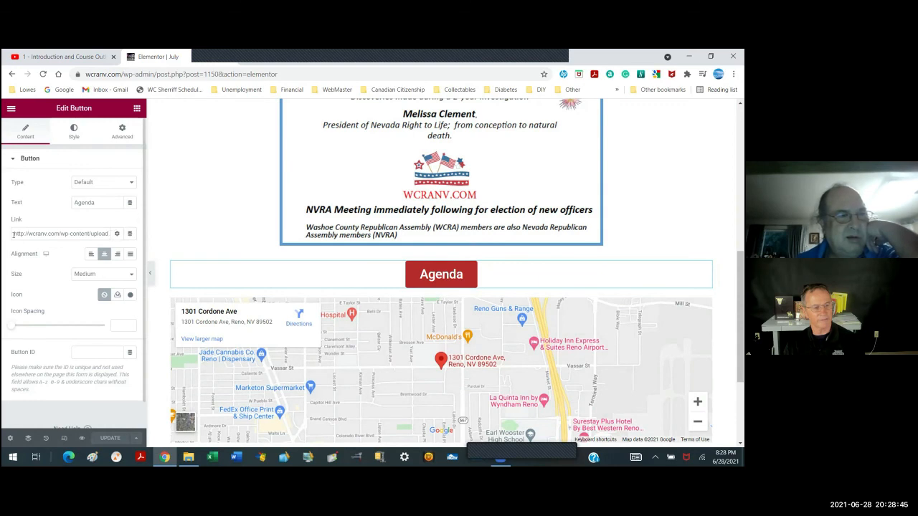
drag(14, 233, 187, 225)
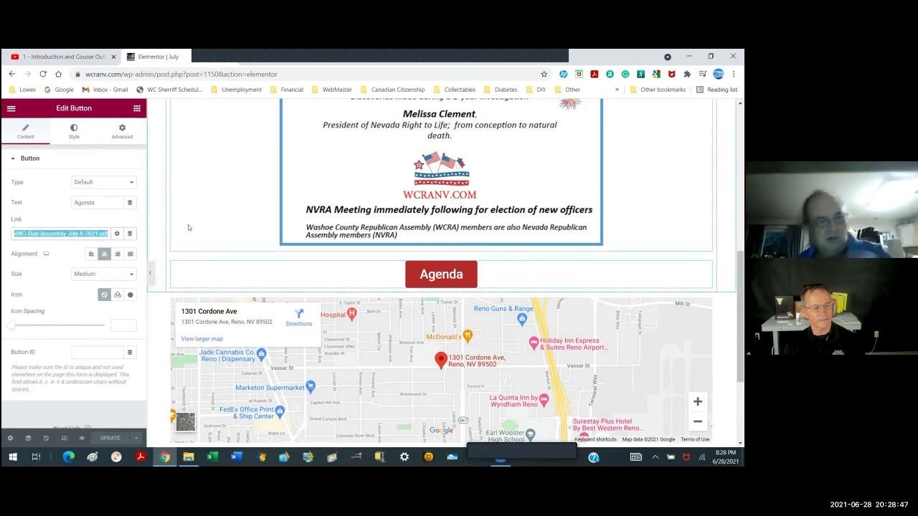
key(ctrl+v)
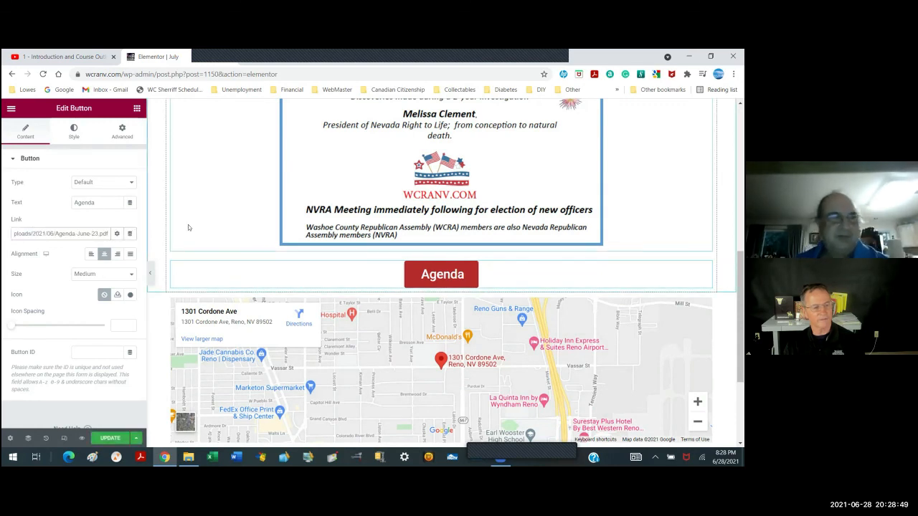
Show the Agenda button's link options, re-enter the copied Agenda-June-23.pdf URL in the cleared link, and update the page
click(116, 234)
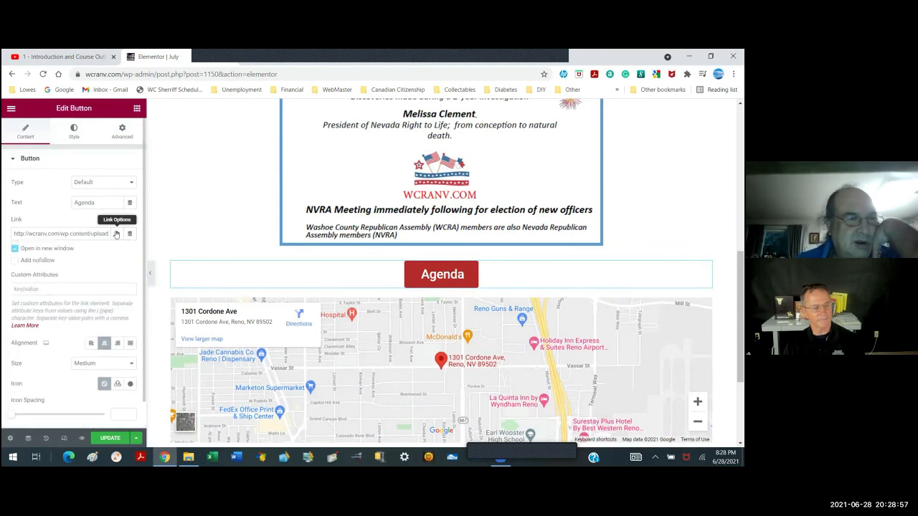
right_click(93, 233)
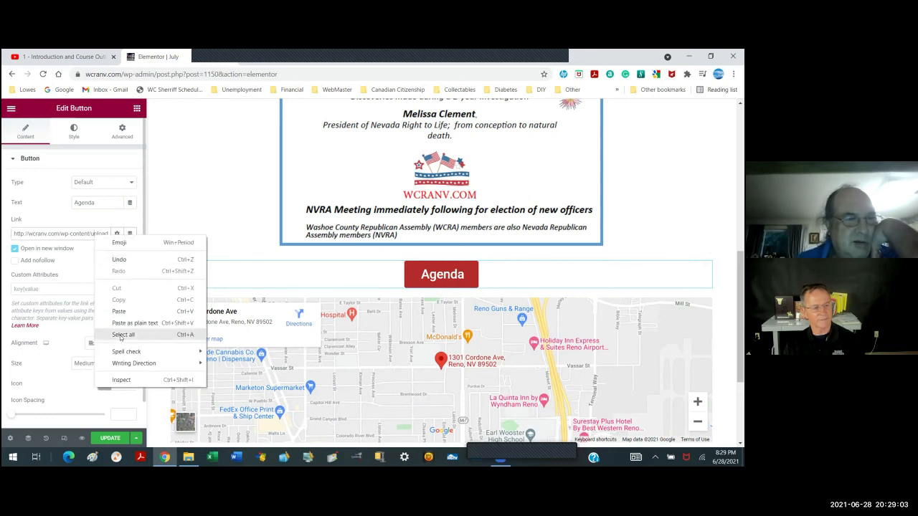
click(16, 234)
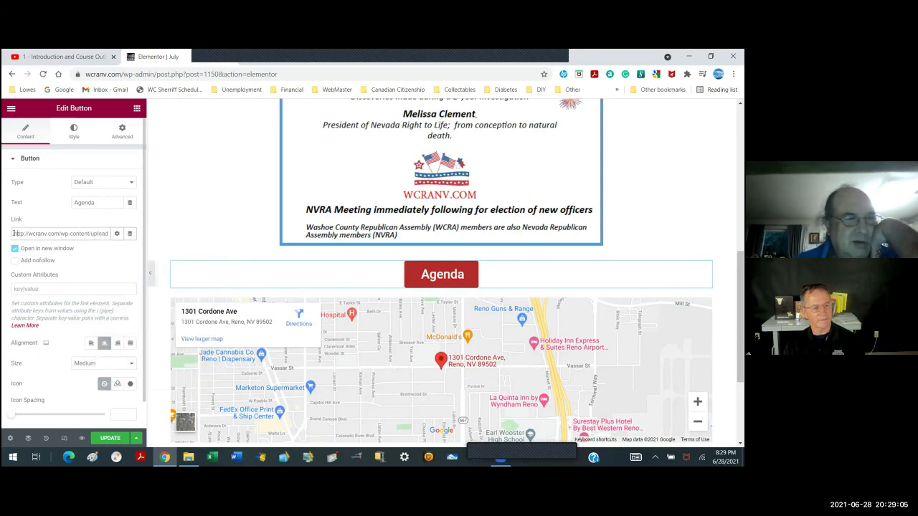
drag(16, 234, 114, 234)
drag(113, 234, 160, 234)
key(BackSpace)
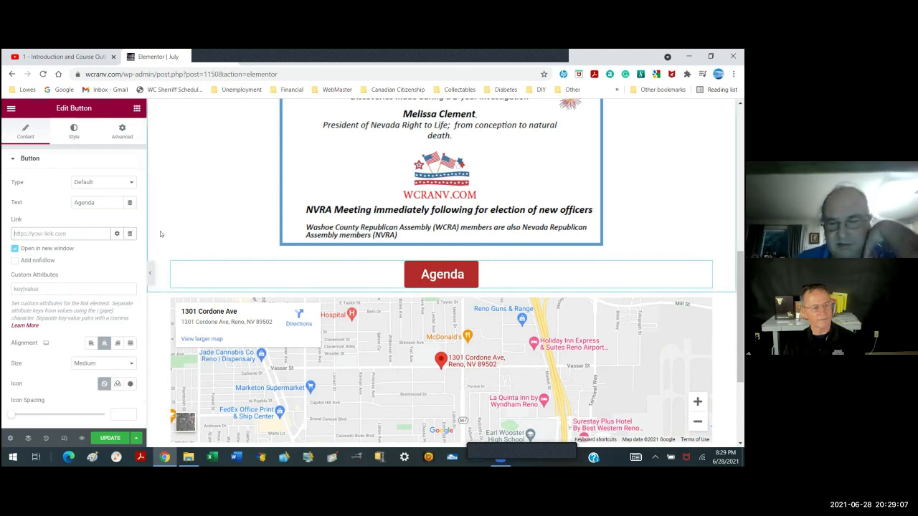
right_click(59, 235)
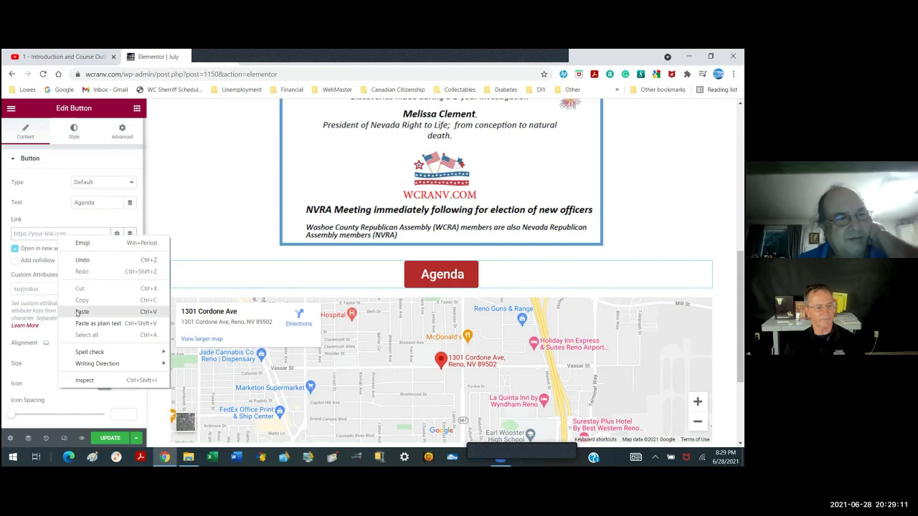
click(80, 311)
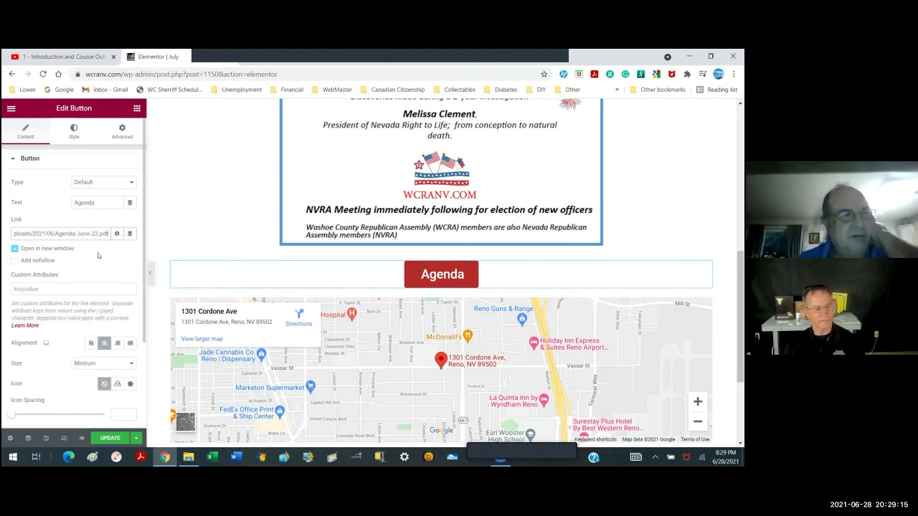
click(98, 252)
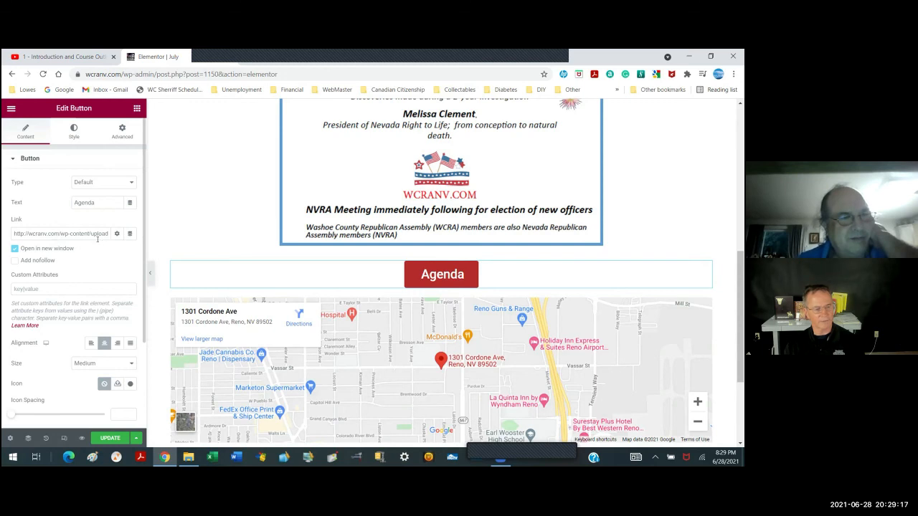
click(110, 438)
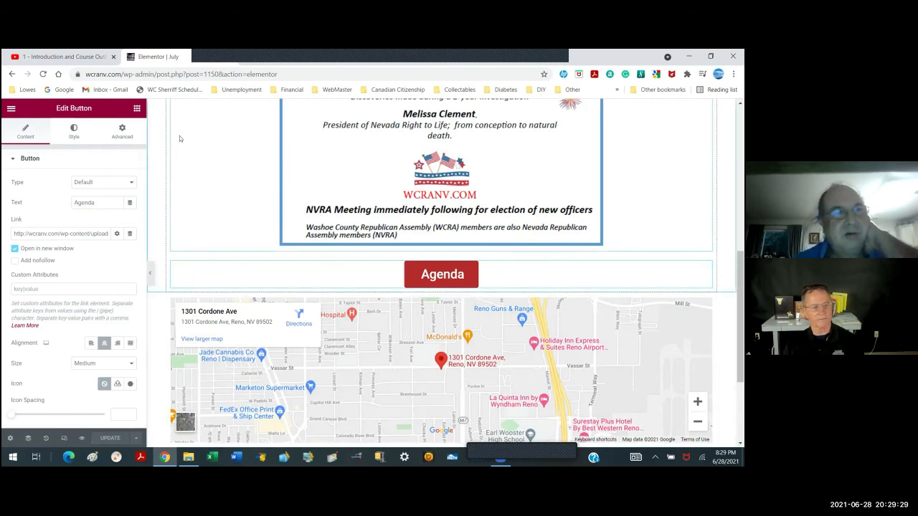
Load wcranv.com in a new browser tab and open the linked PDF from the live page's Agenda button
click(247, 57)
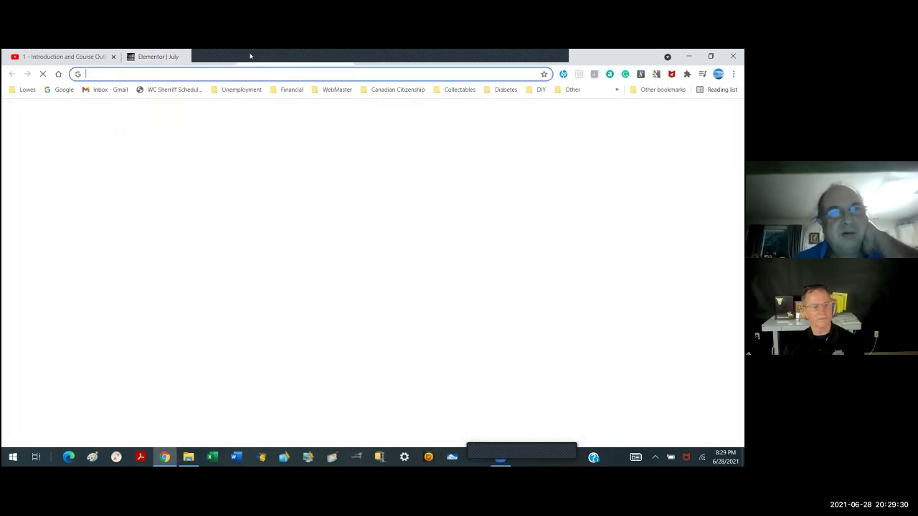
click(205, 73)
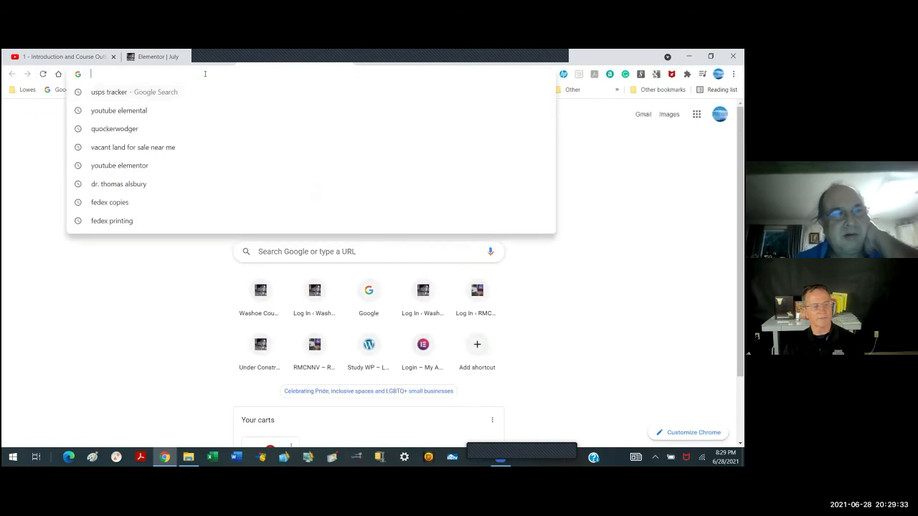
text(wcranv.com)
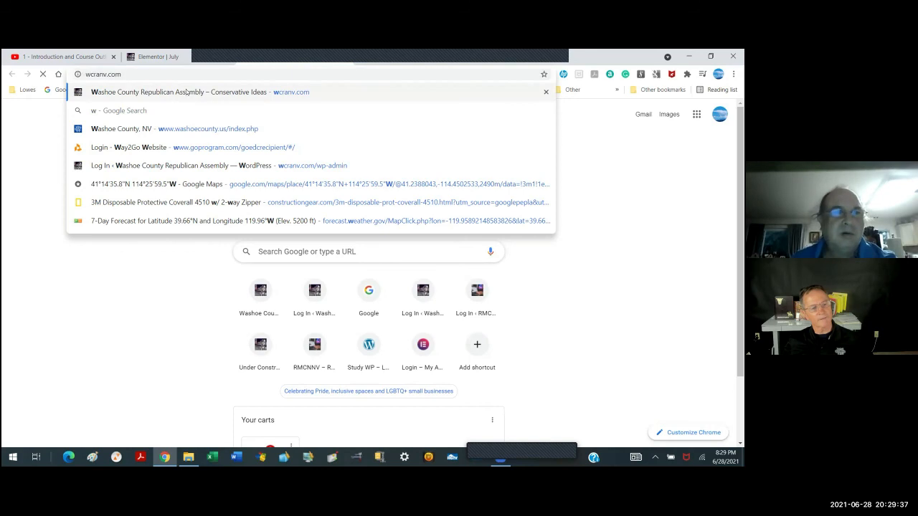
click(186, 92)
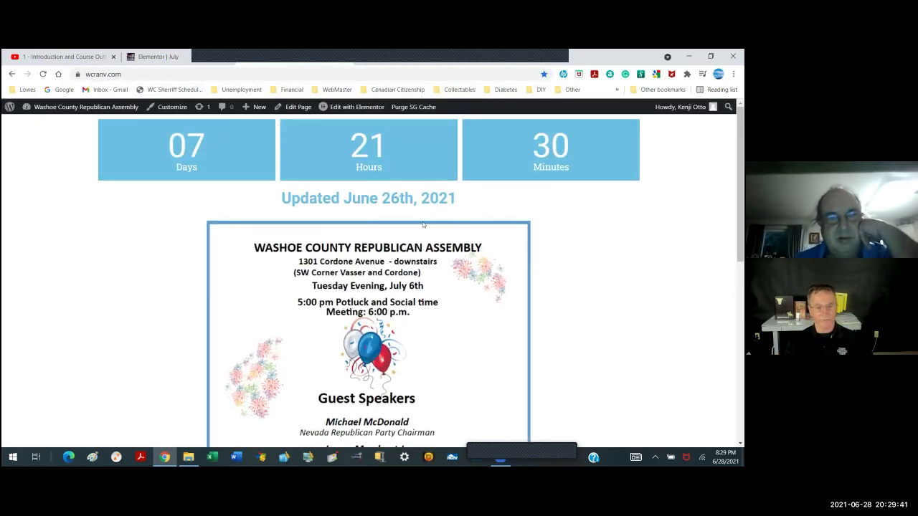
scroll(402, 270, down, 1)
scroll(402, 270, down, 4)
click(368, 385)
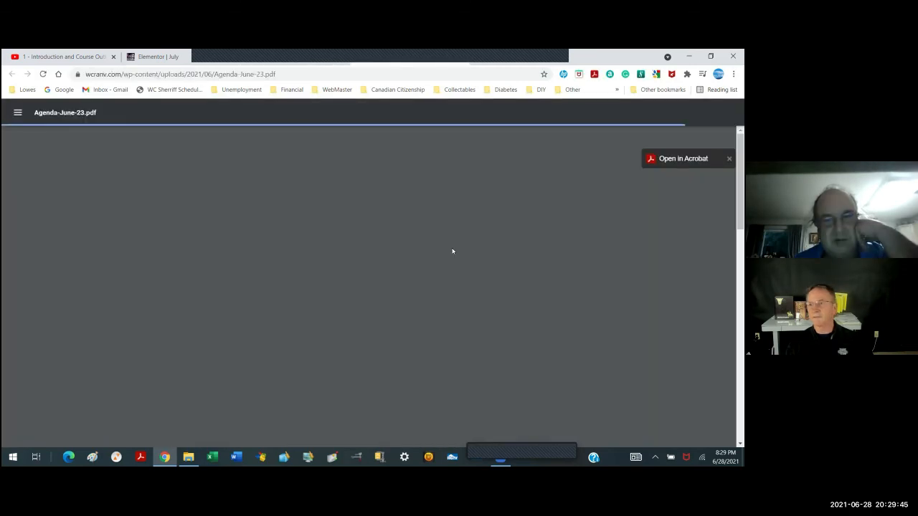
Examine both pages of the opened agenda PDF, including its updated date, and restore the browser window to its smaller size
scroll(451, 243, down, 15)
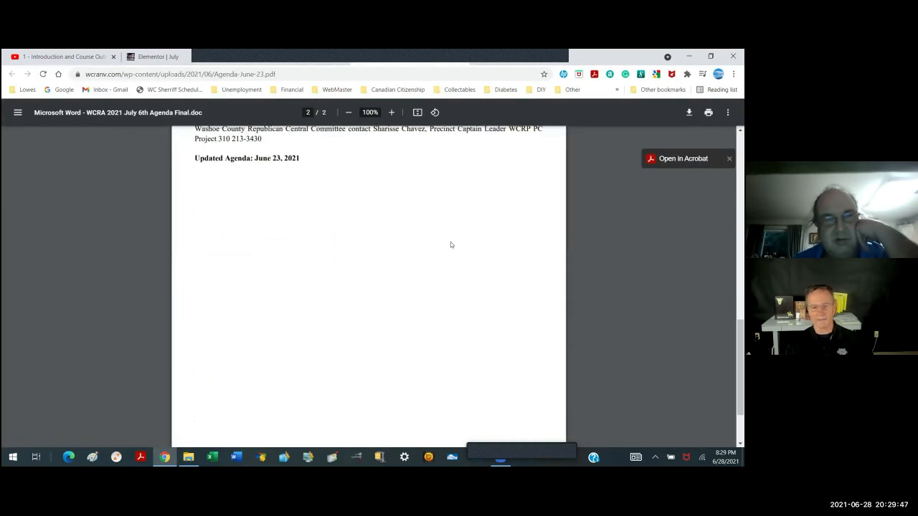
scroll(450, 245, up, 1)
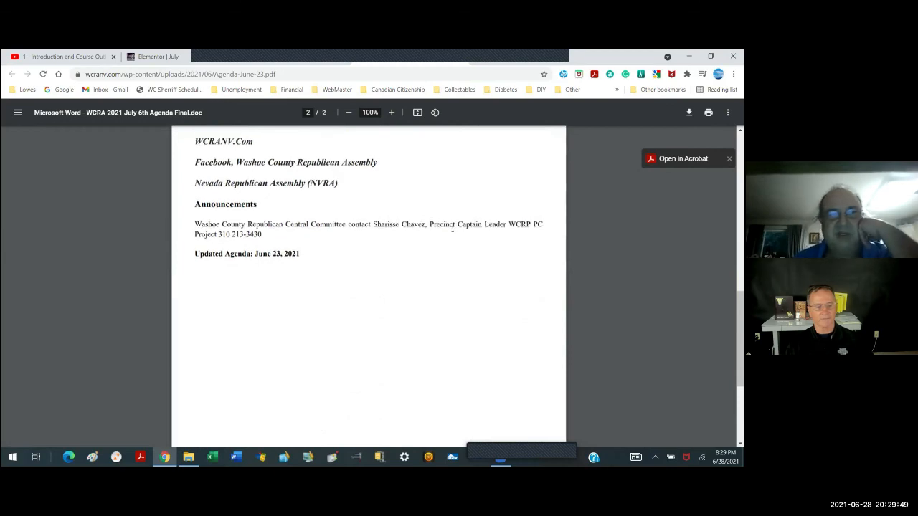
scroll(452, 231, up, 12)
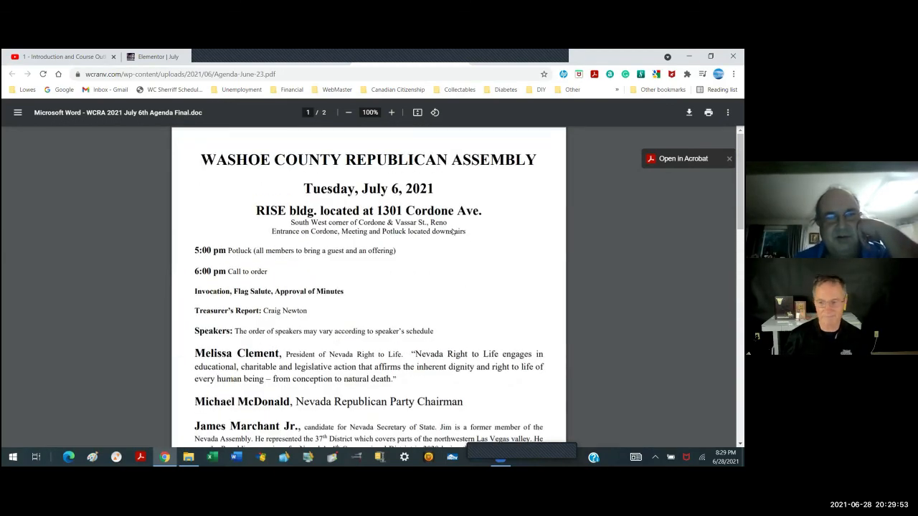
scroll(416, 219, down, 12)
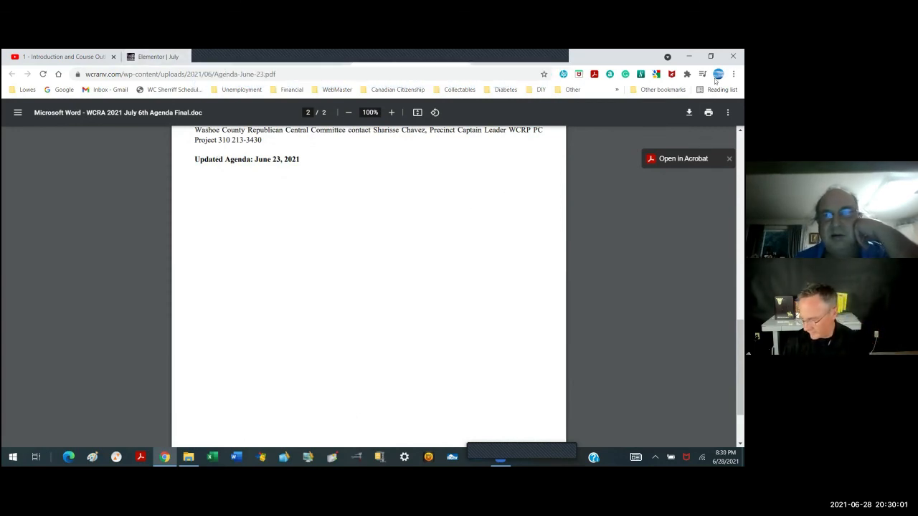
click(710, 56)
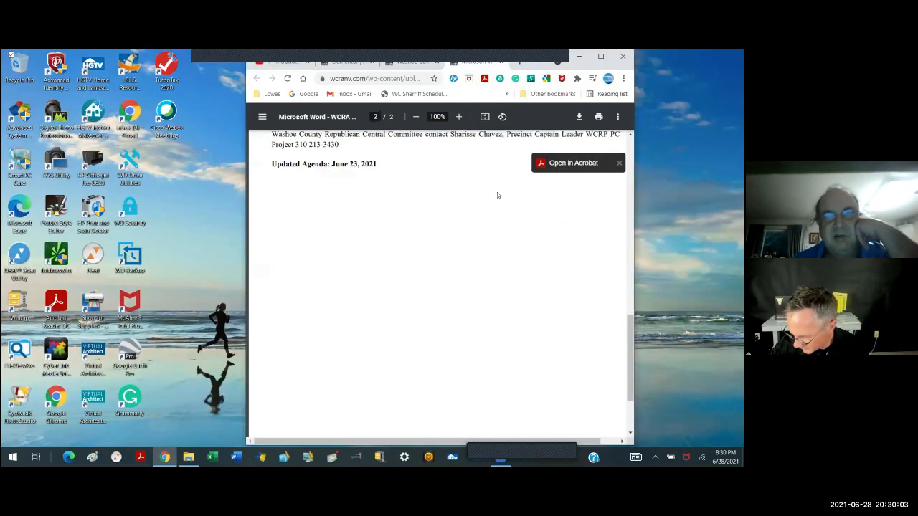